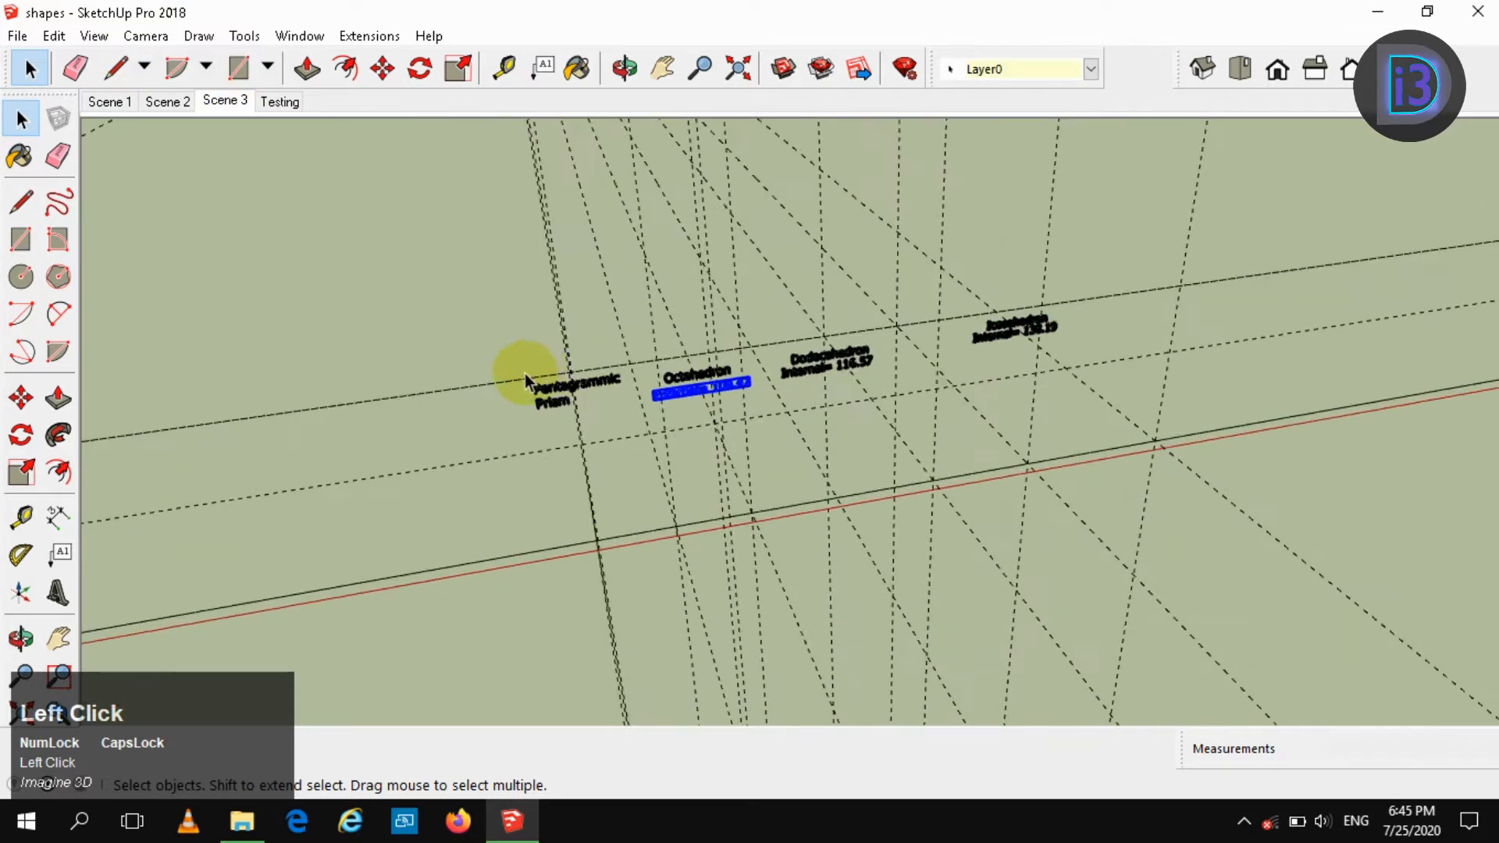
- Draw a five-sided circle with a radius of about 4.06 m, centered on the guide intersection by the Pentagrammic Prism label
scroll(485, 393, up, 4)
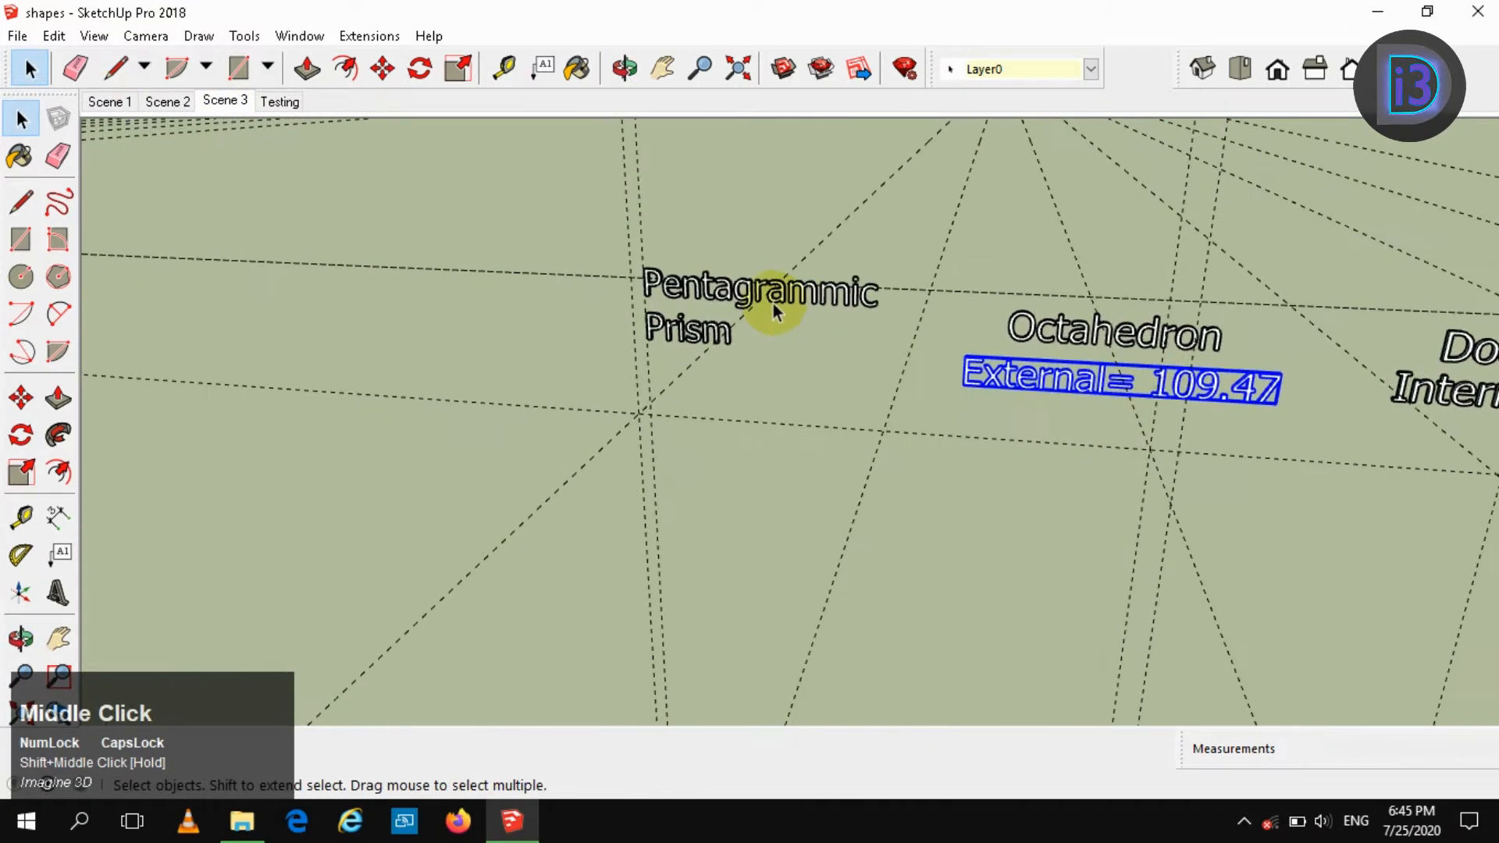
scroll(761, 304, up, 2)
click(738, 396)
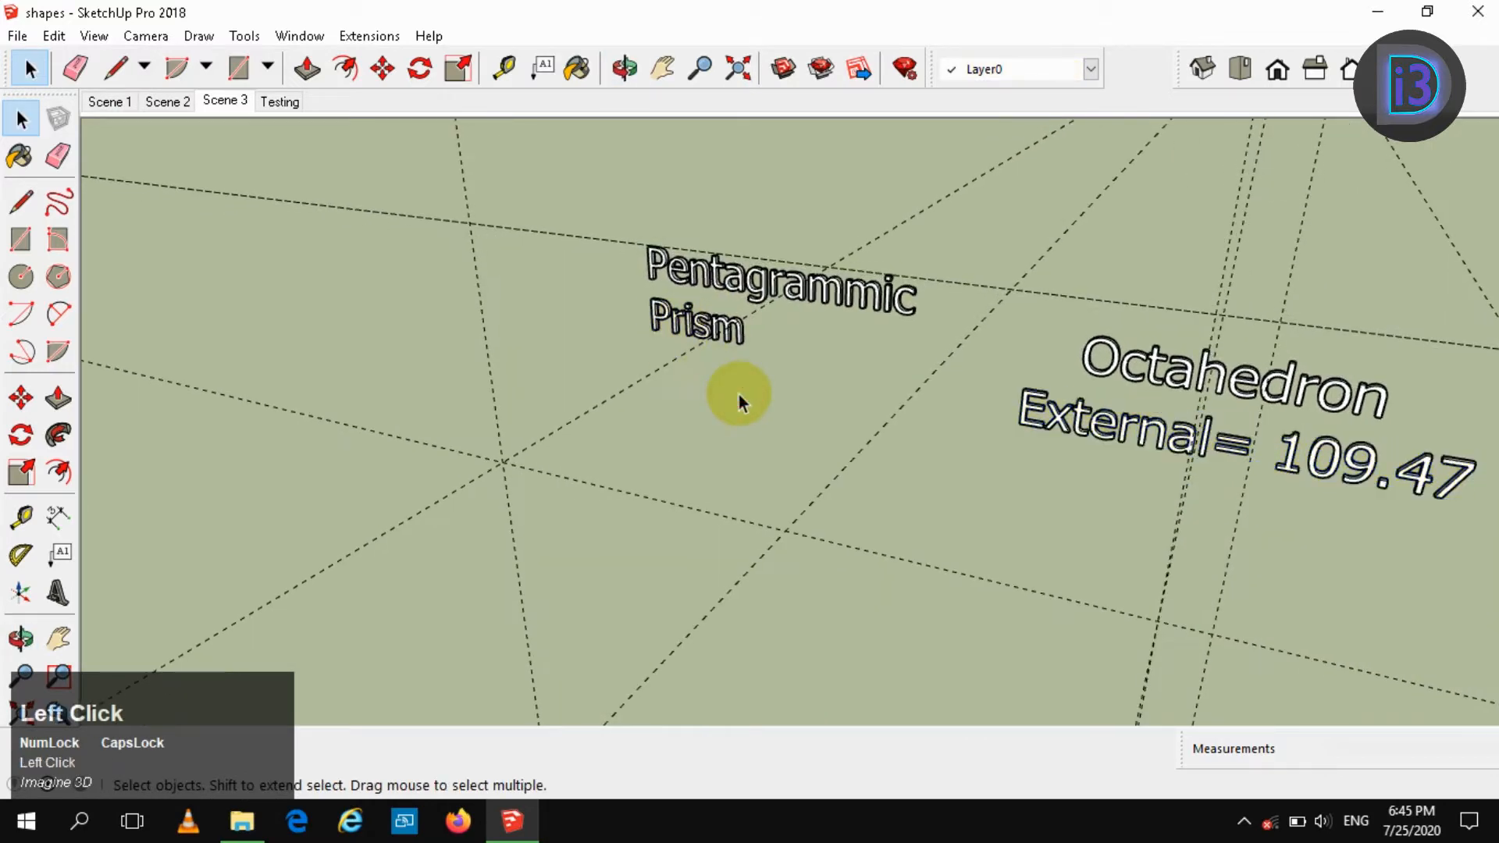
key(c)
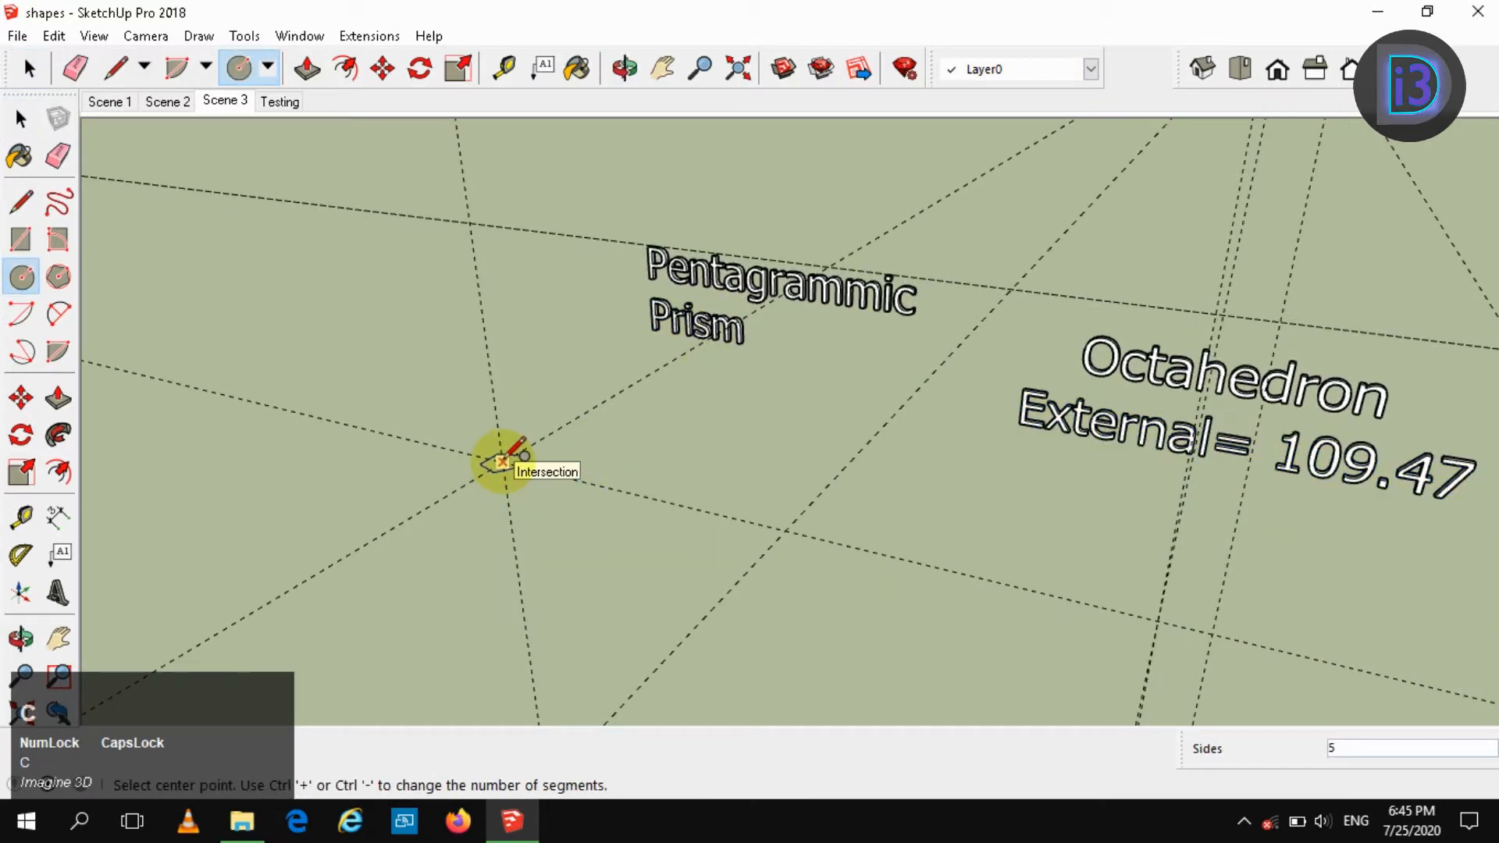
click(502, 462)
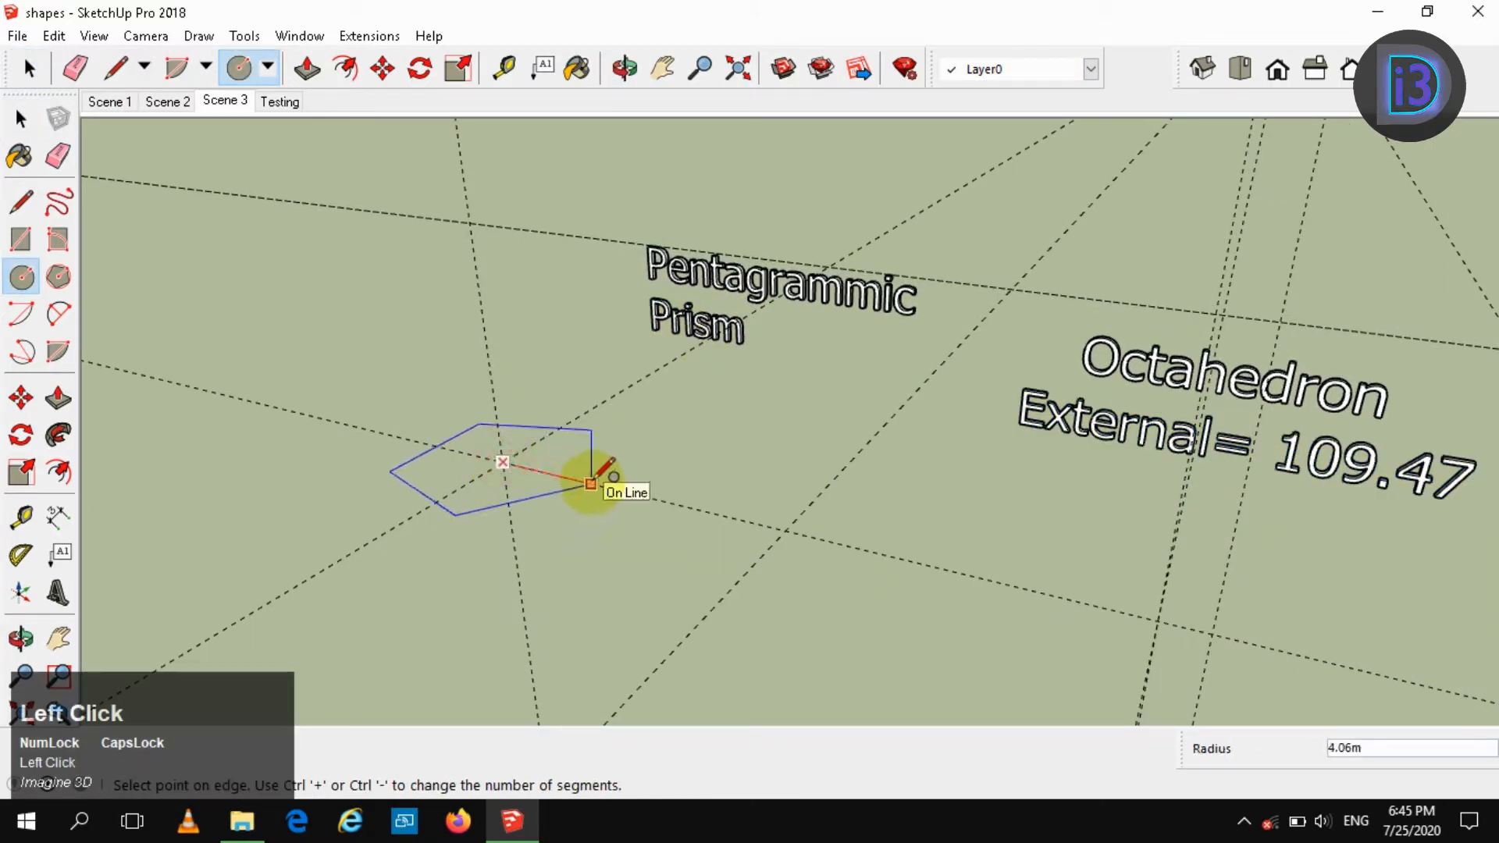
click(591, 484)
key(space)
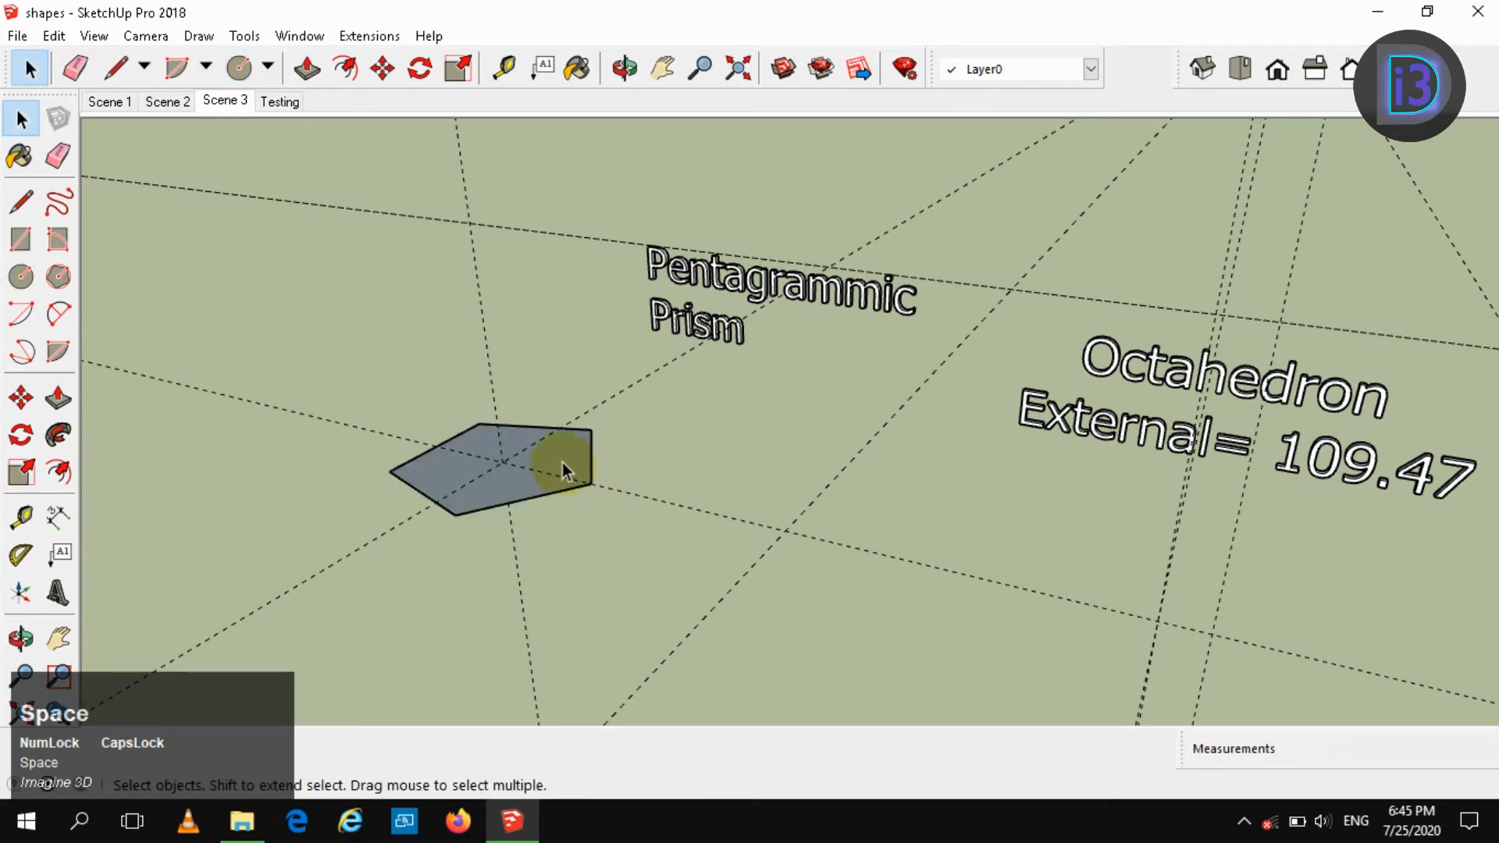
- Create guide lines along all five edges of the pentagon with the Tape Measure tool
middle_drag(564, 471, 751, 484)
scroll(718, 531, down, 1)
scroll(729, 536, down, 2)
key(t)
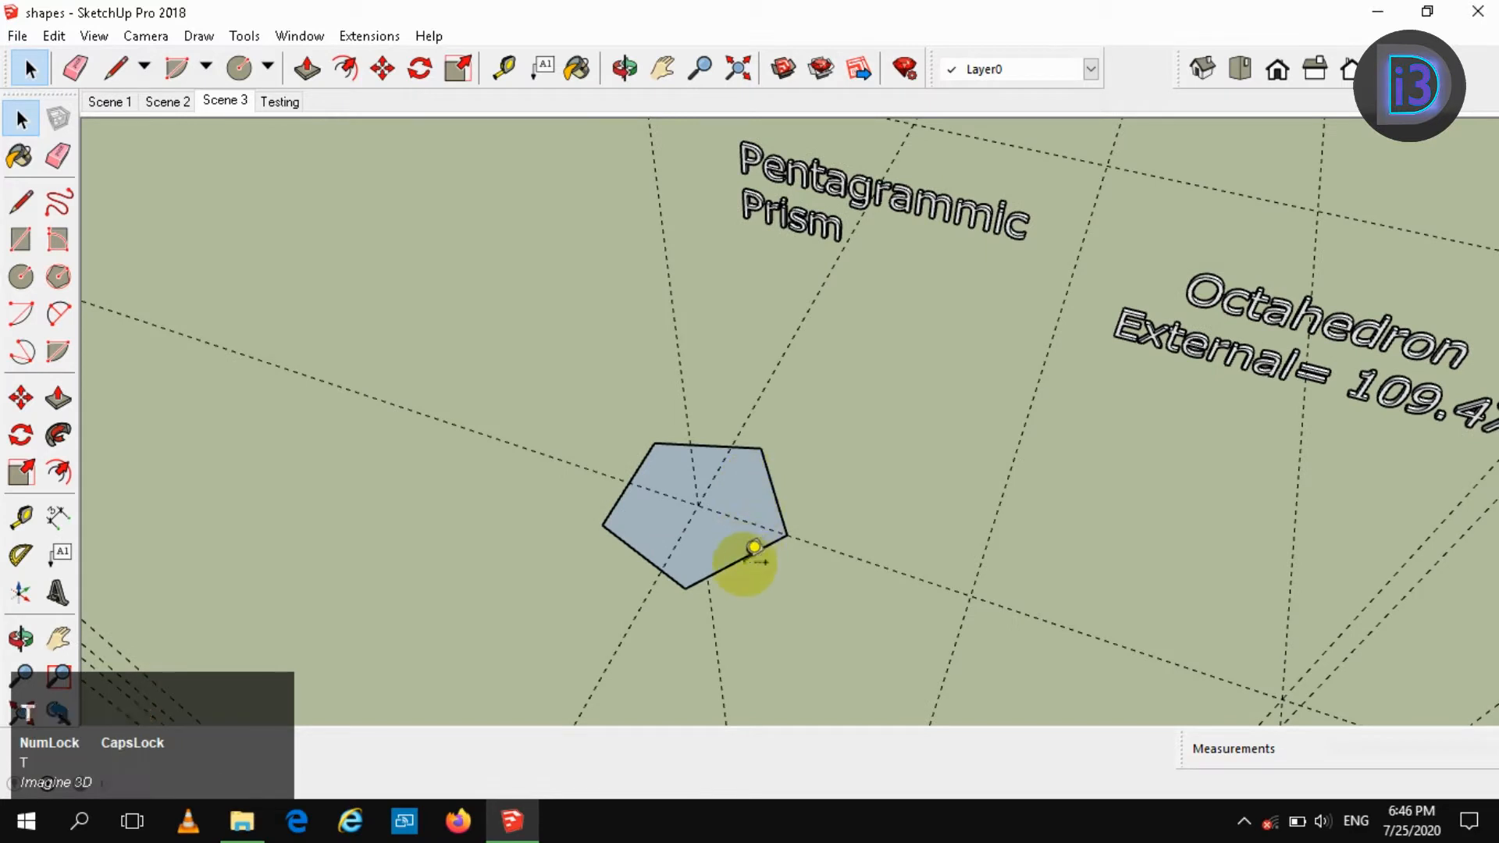
click(769, 469)
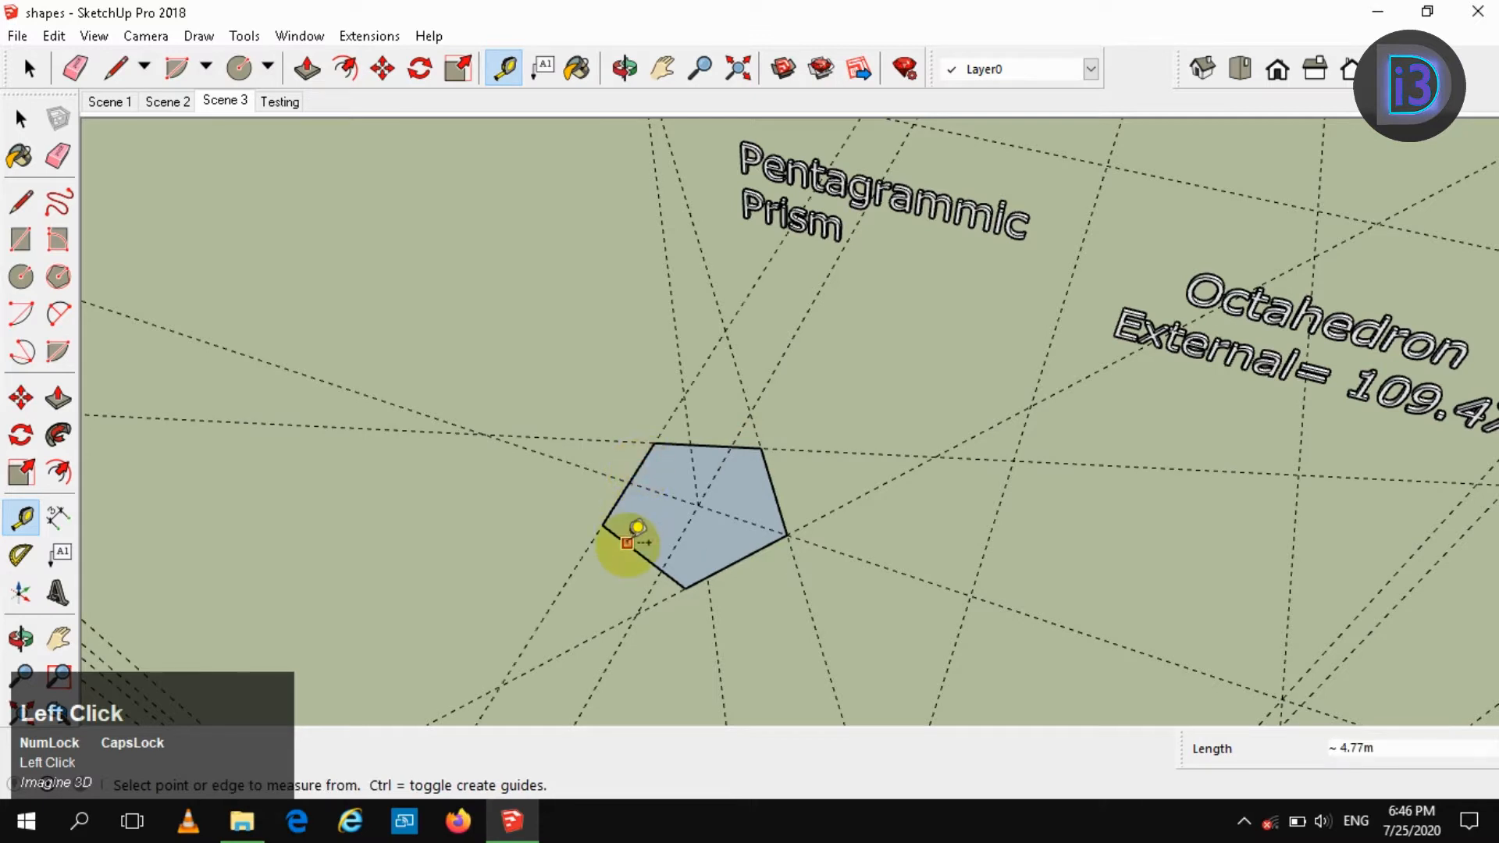
key(space)
- Make the pentagon's face and edges into a group
scroll(738, 538, down, 1)
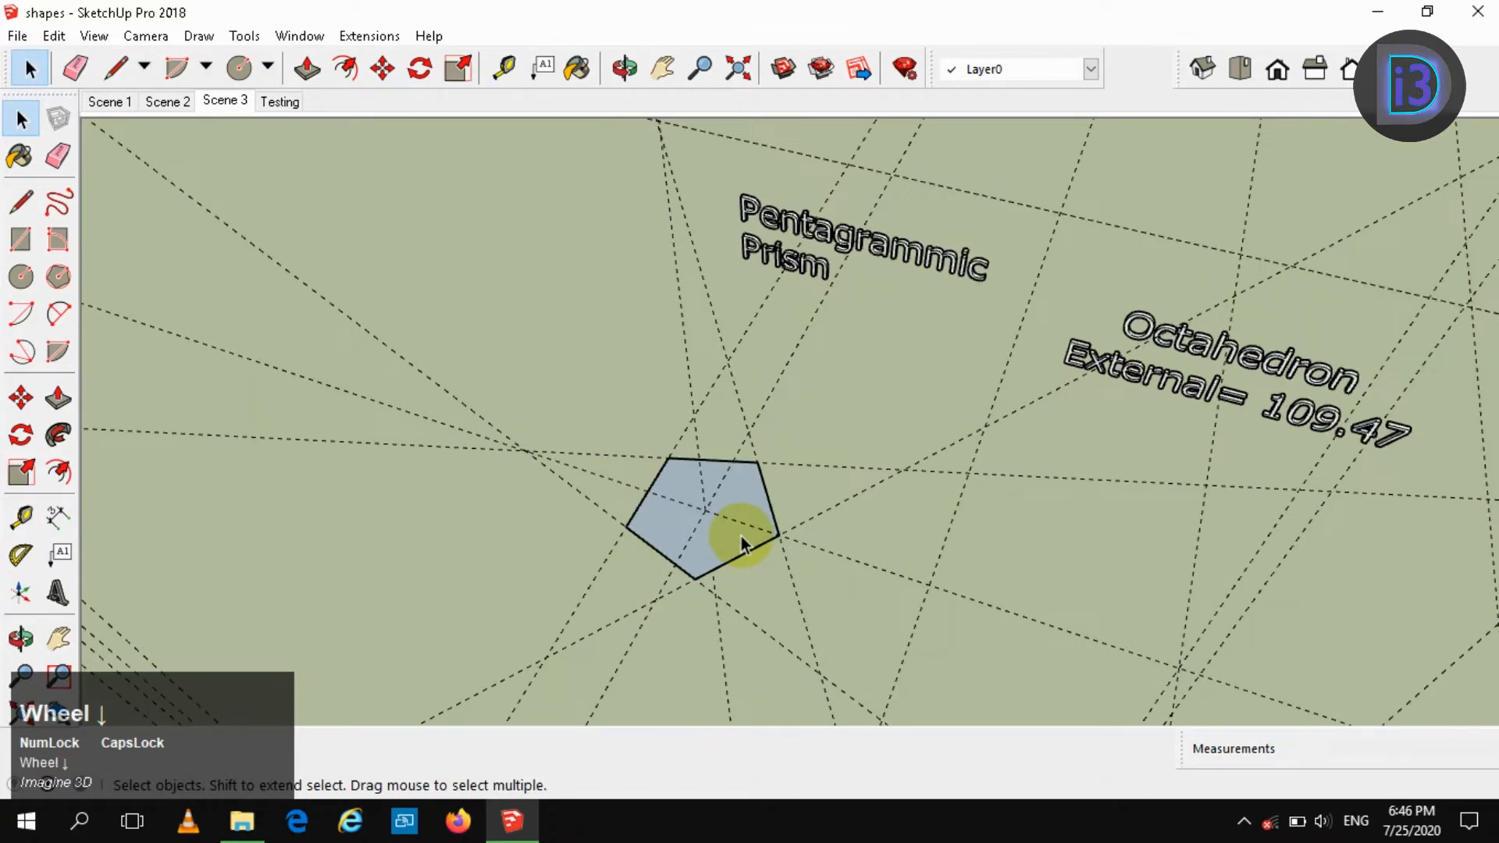
right_click(740, 534)
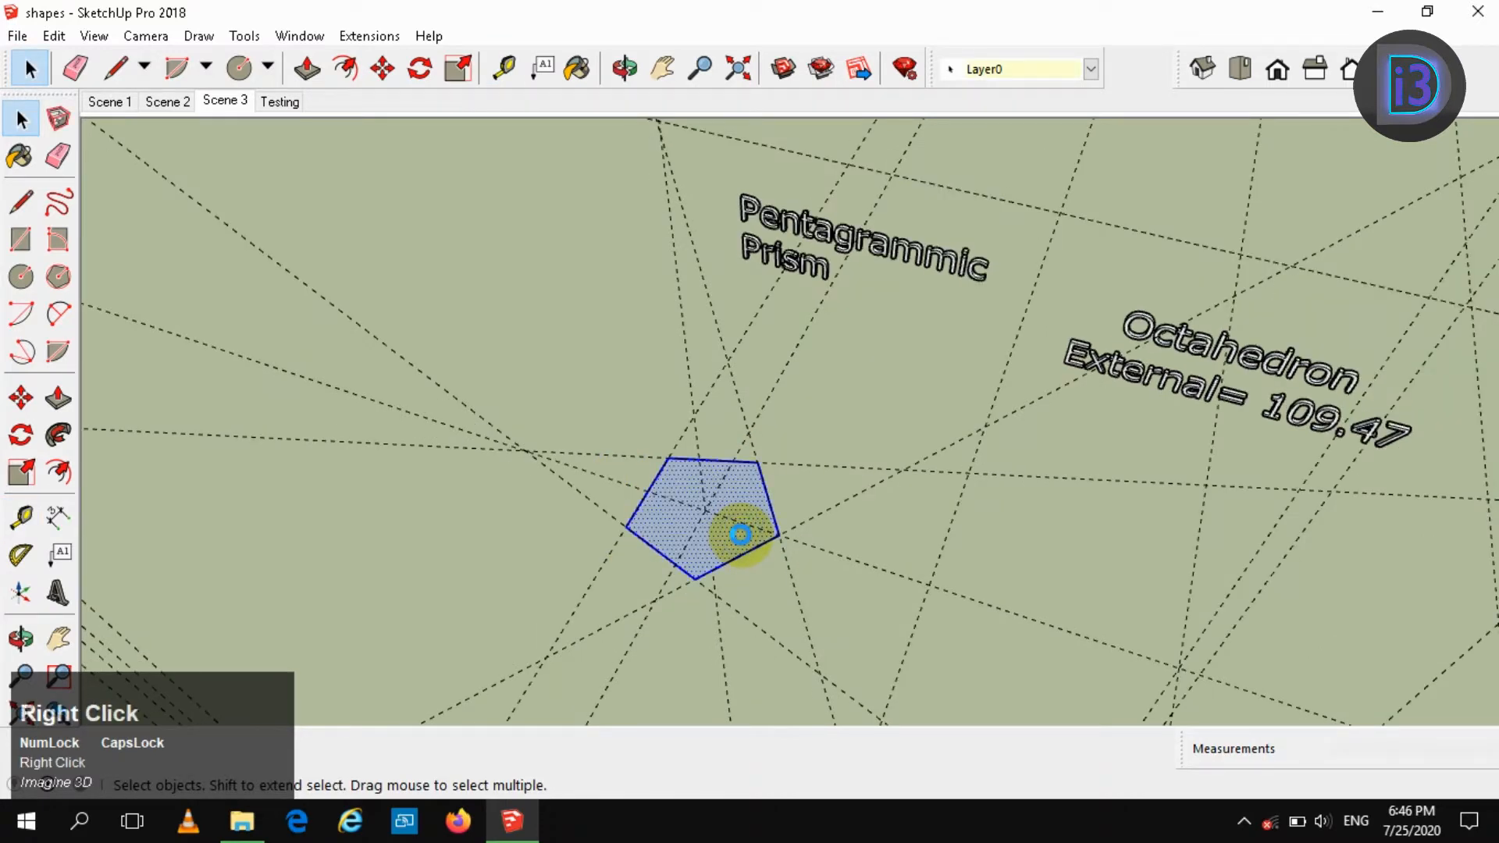
click(812, 348)
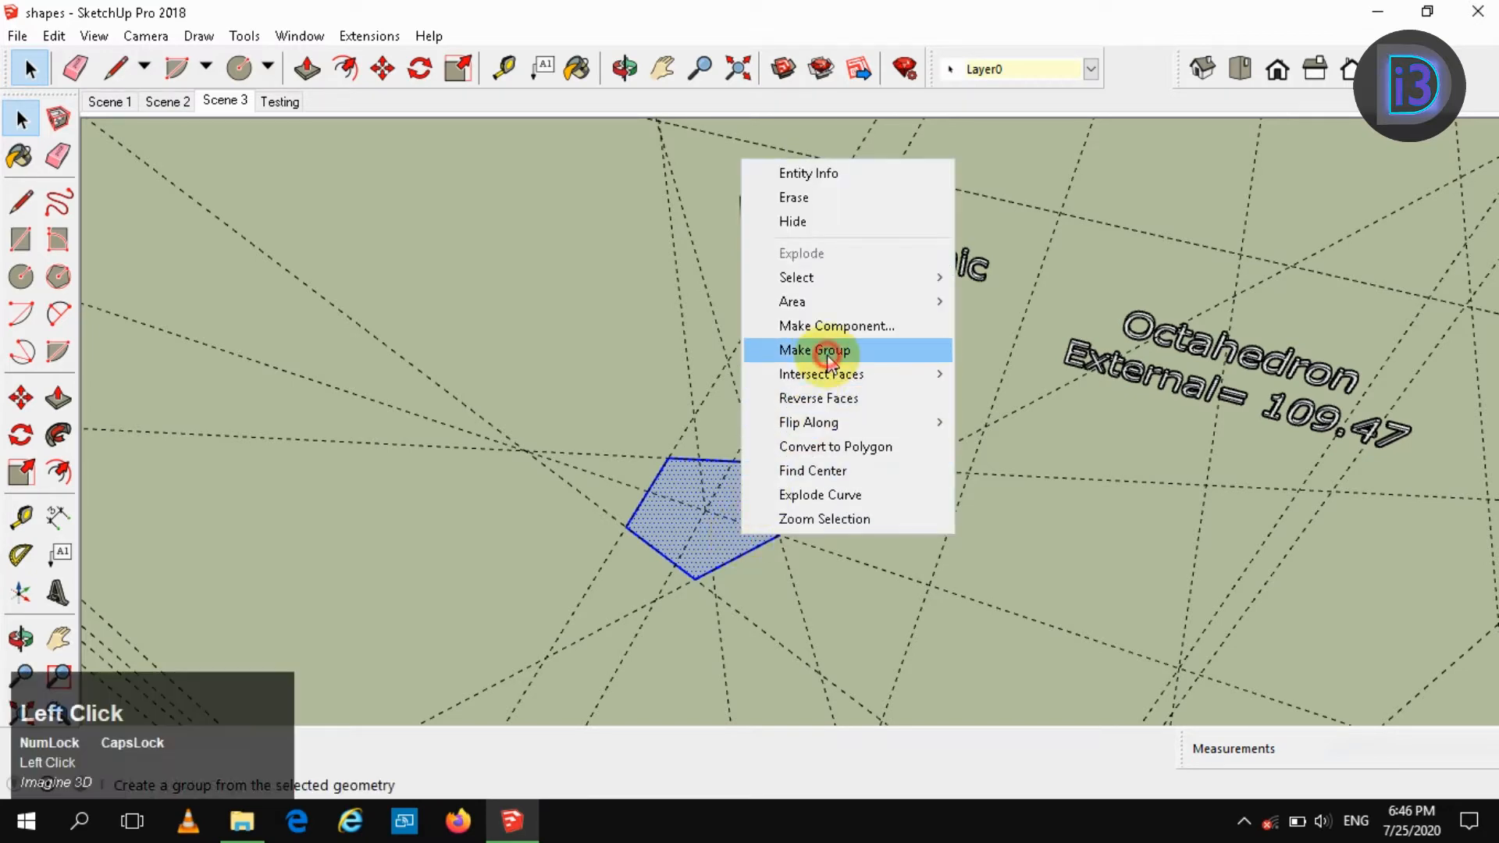
middle_drag(758, 550, 763, 358)
click(712, 425)
- Draw the five star points around the pentagon with lines joining its corners to the surrounding guide intersections
middle_drag(712, 425, 704, 496)
key(l)
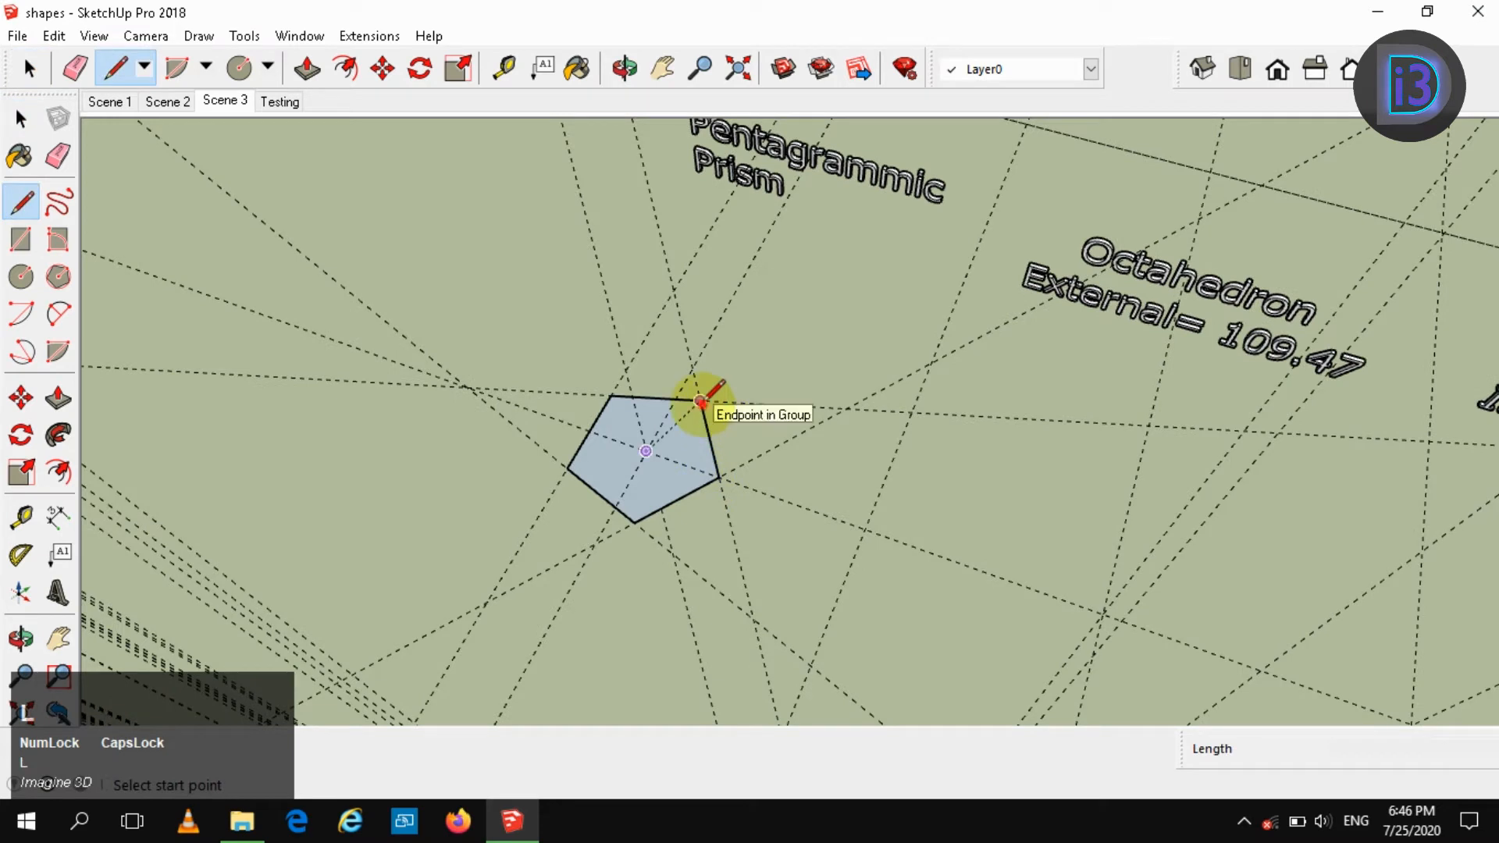
click(700, 401)
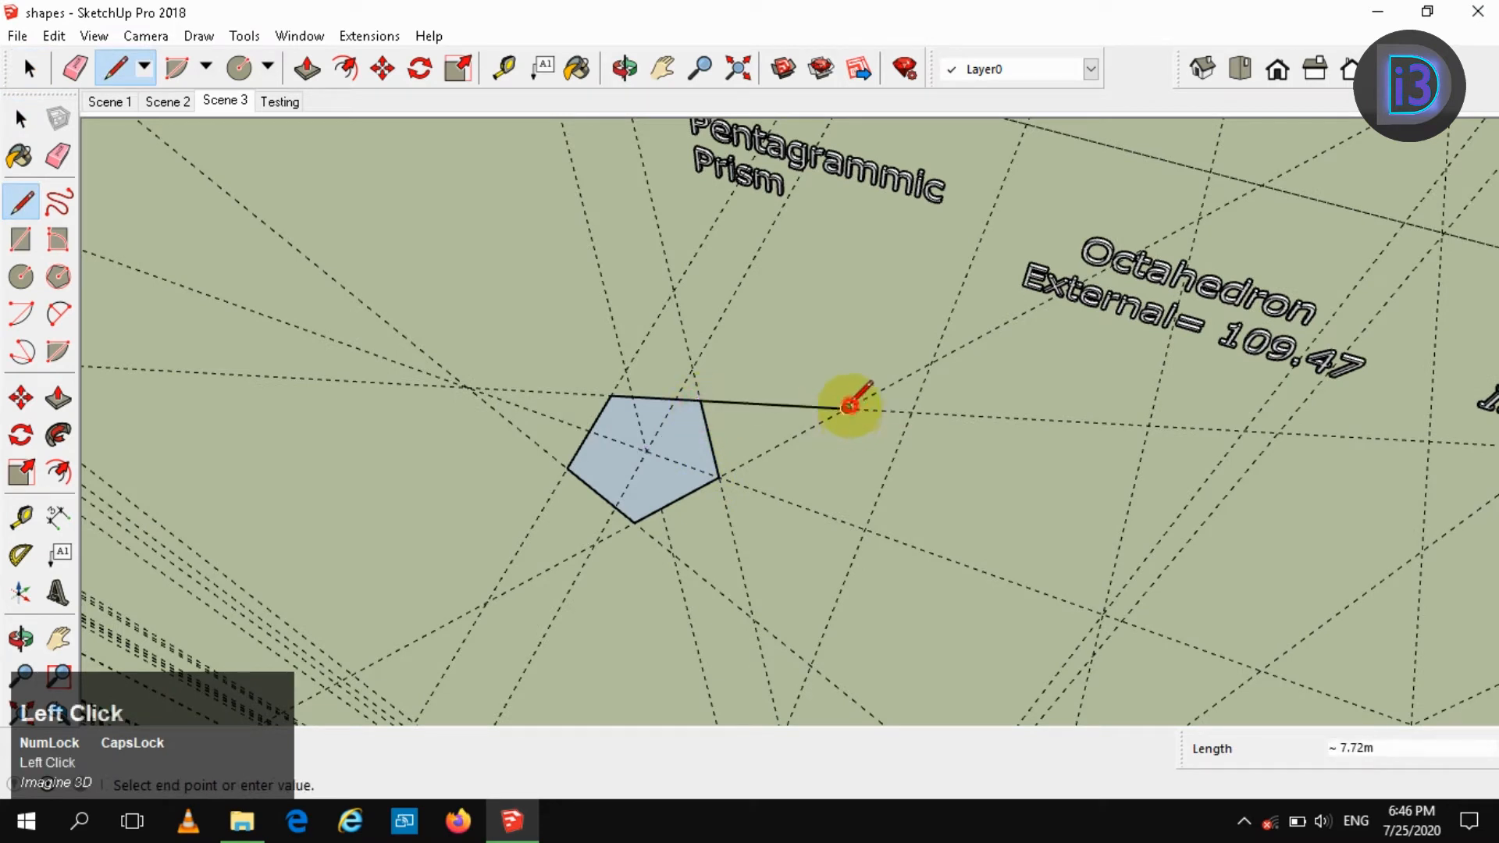
click(847, 407)
click(718, 476)
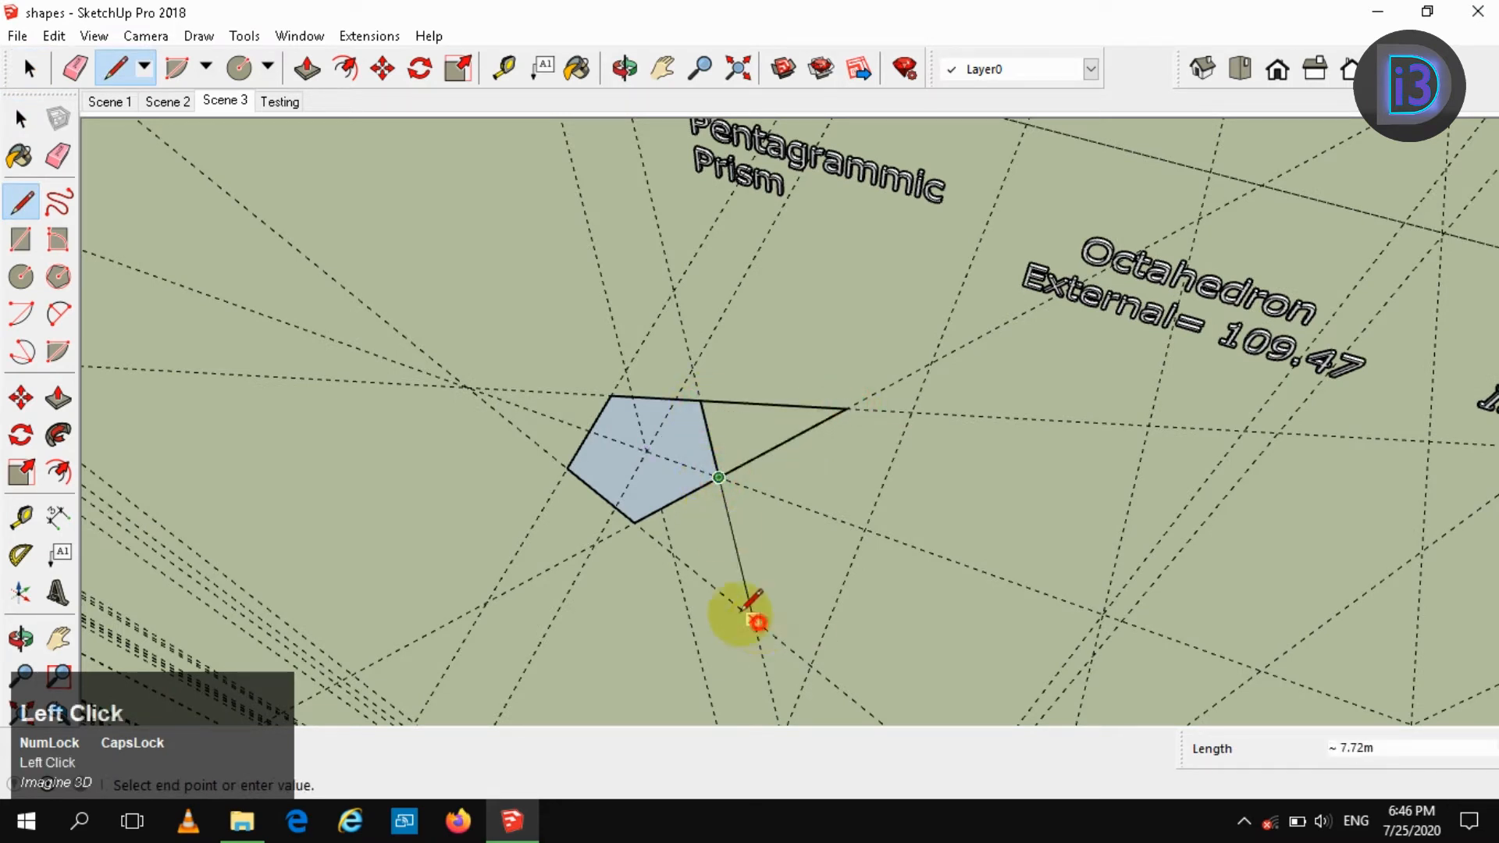
click(753, 620)
click(633, 522)
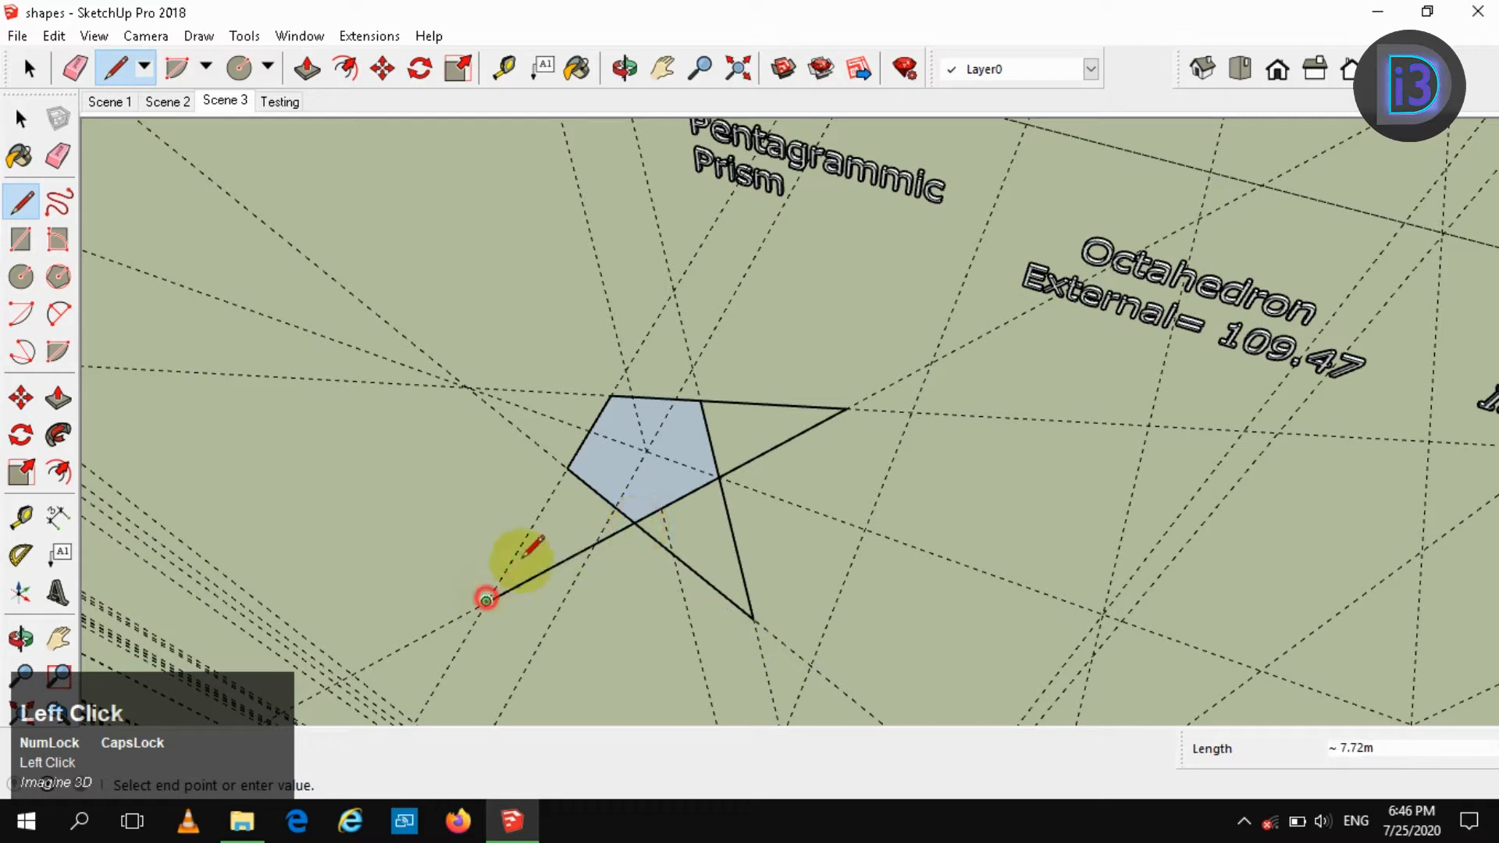
click(567, 468)
click(467, 387)
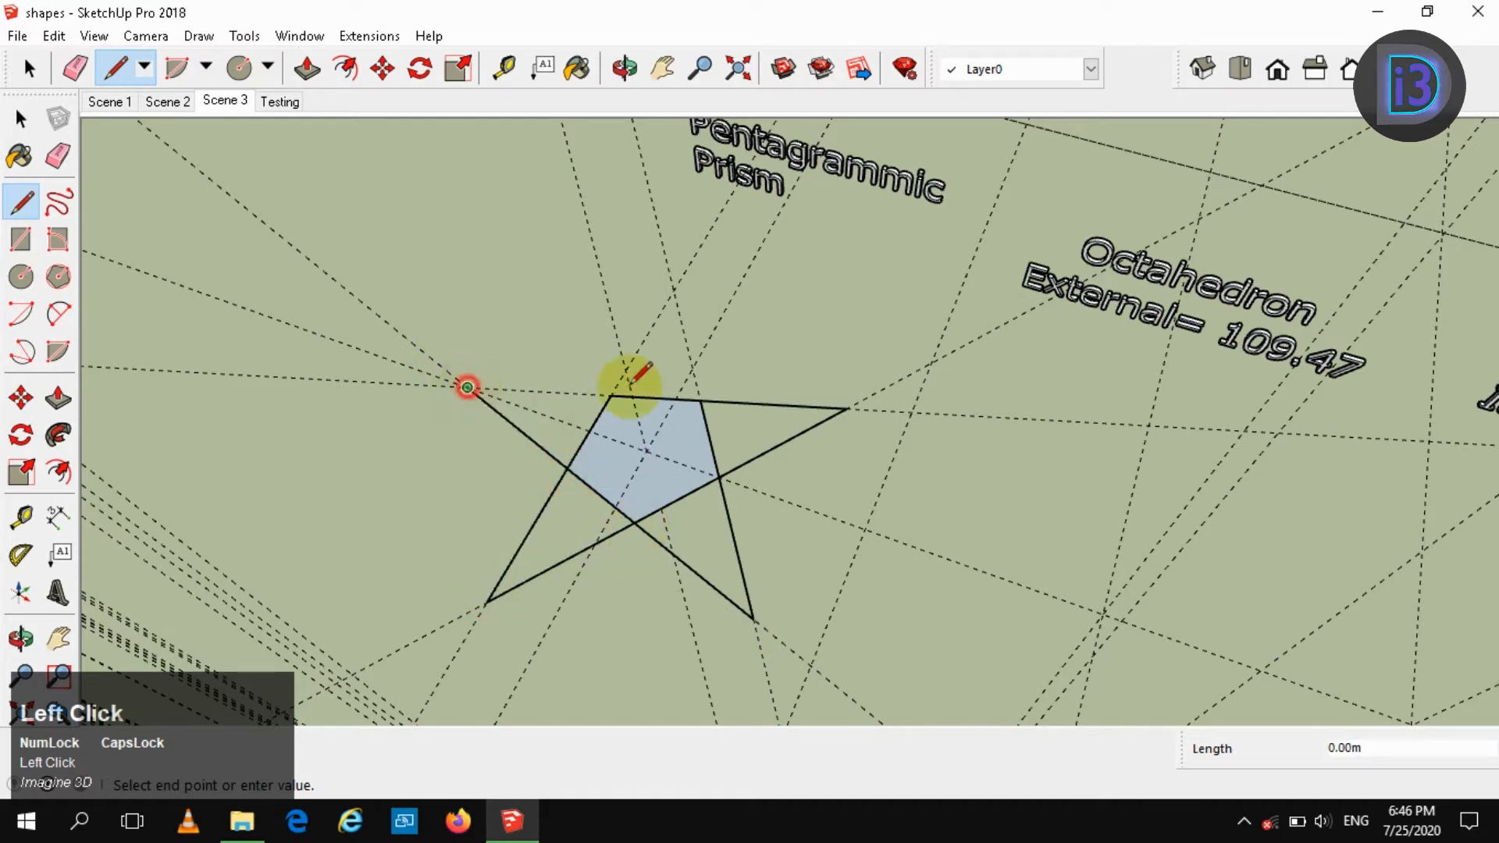
click(610, 395)
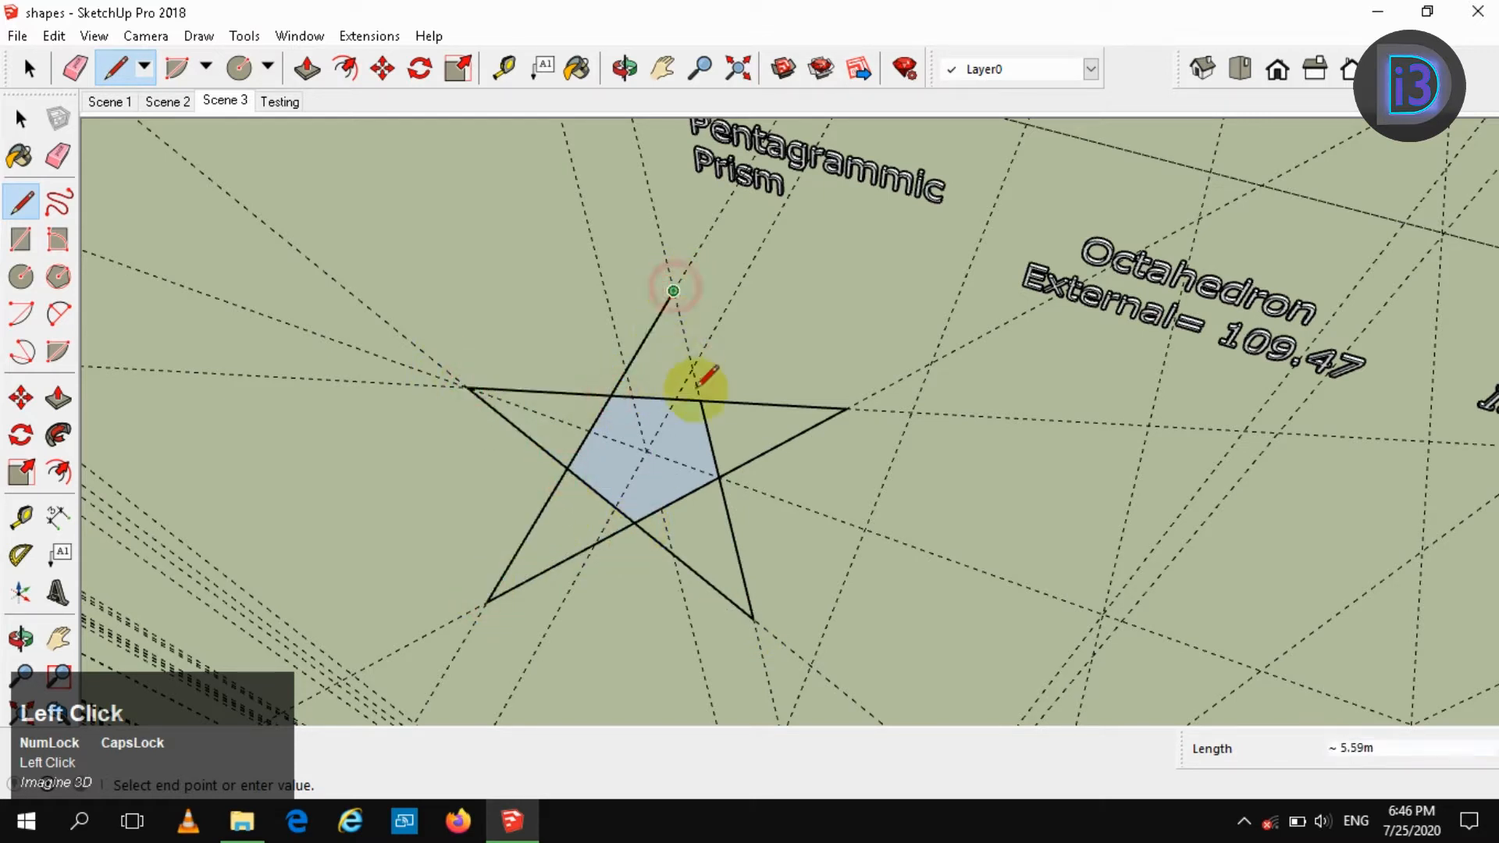
click(699, 399)
key(space)
- Delete the pentagon group inside the star and Push/Pull the star face upward into a prism
click(681, 452)
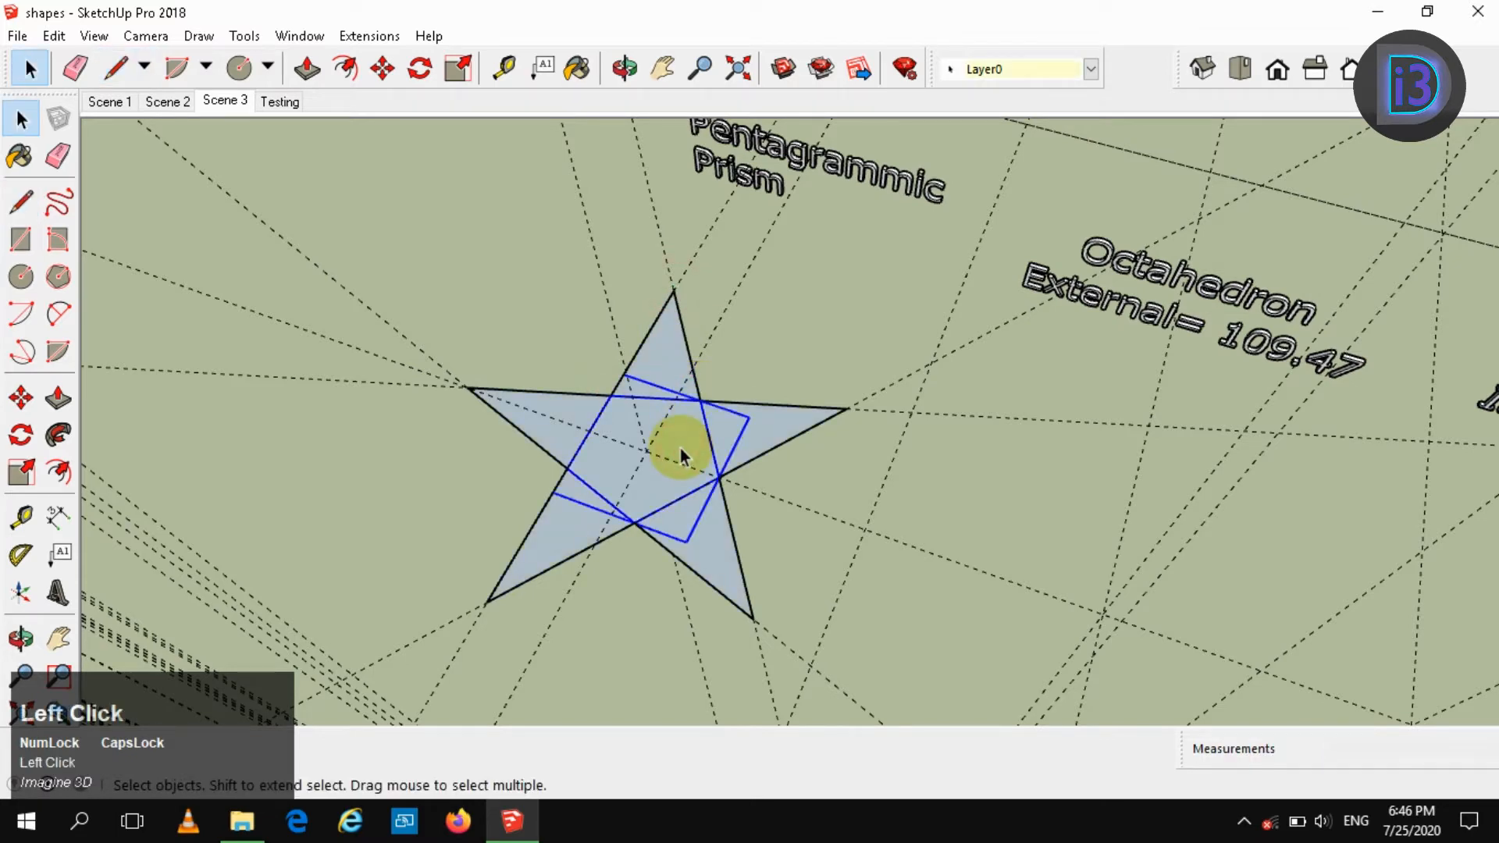
key(Delete)
key(p)
click(682, 448)
click(682, 432)
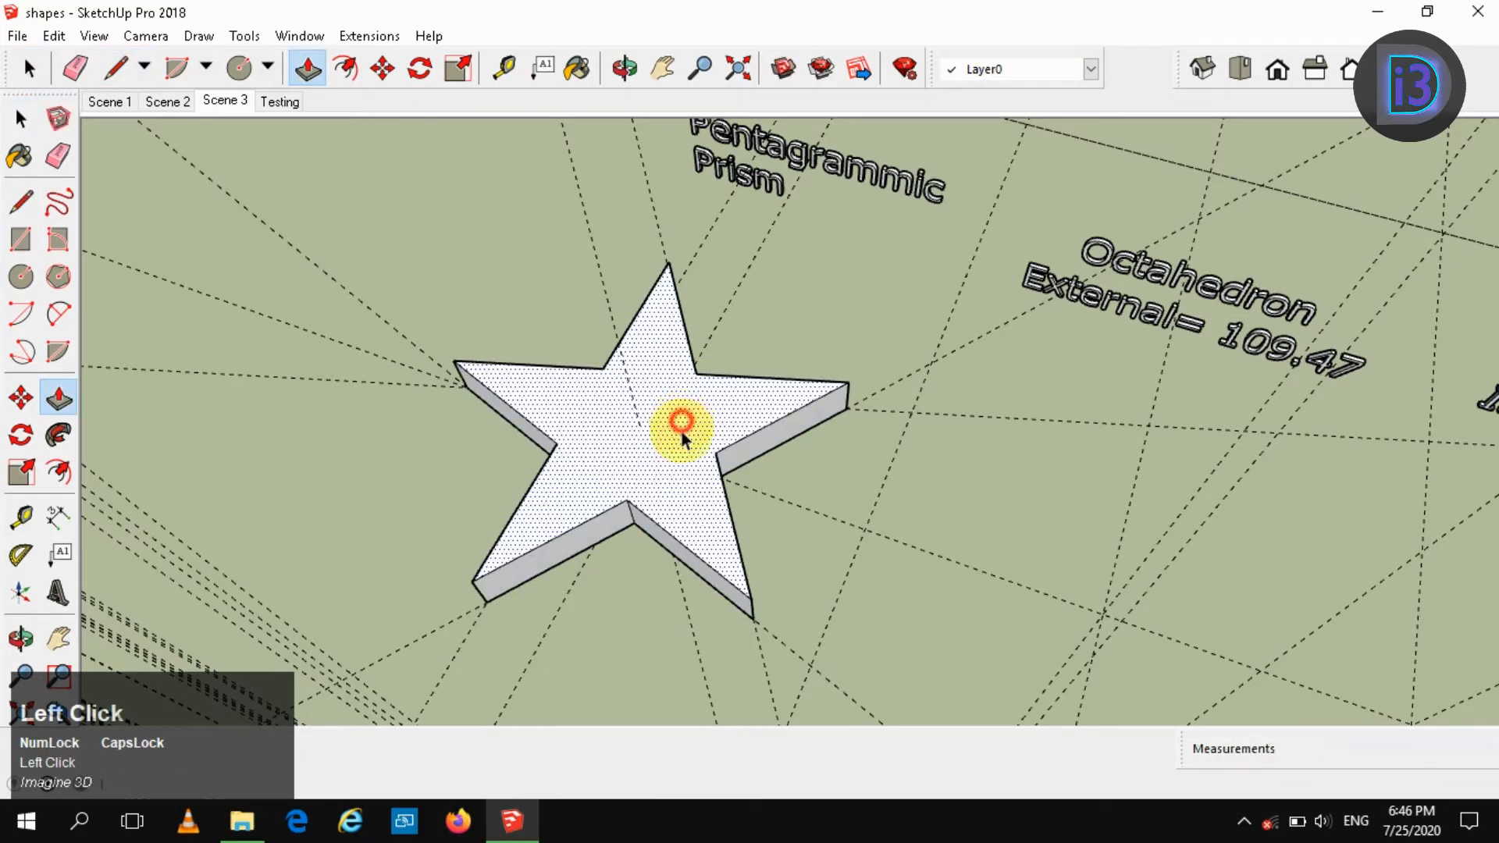
key(space)
- Make the whole star prism into a group
triple_click(682, 456)
right_click(682, 459)
click(745, 644)
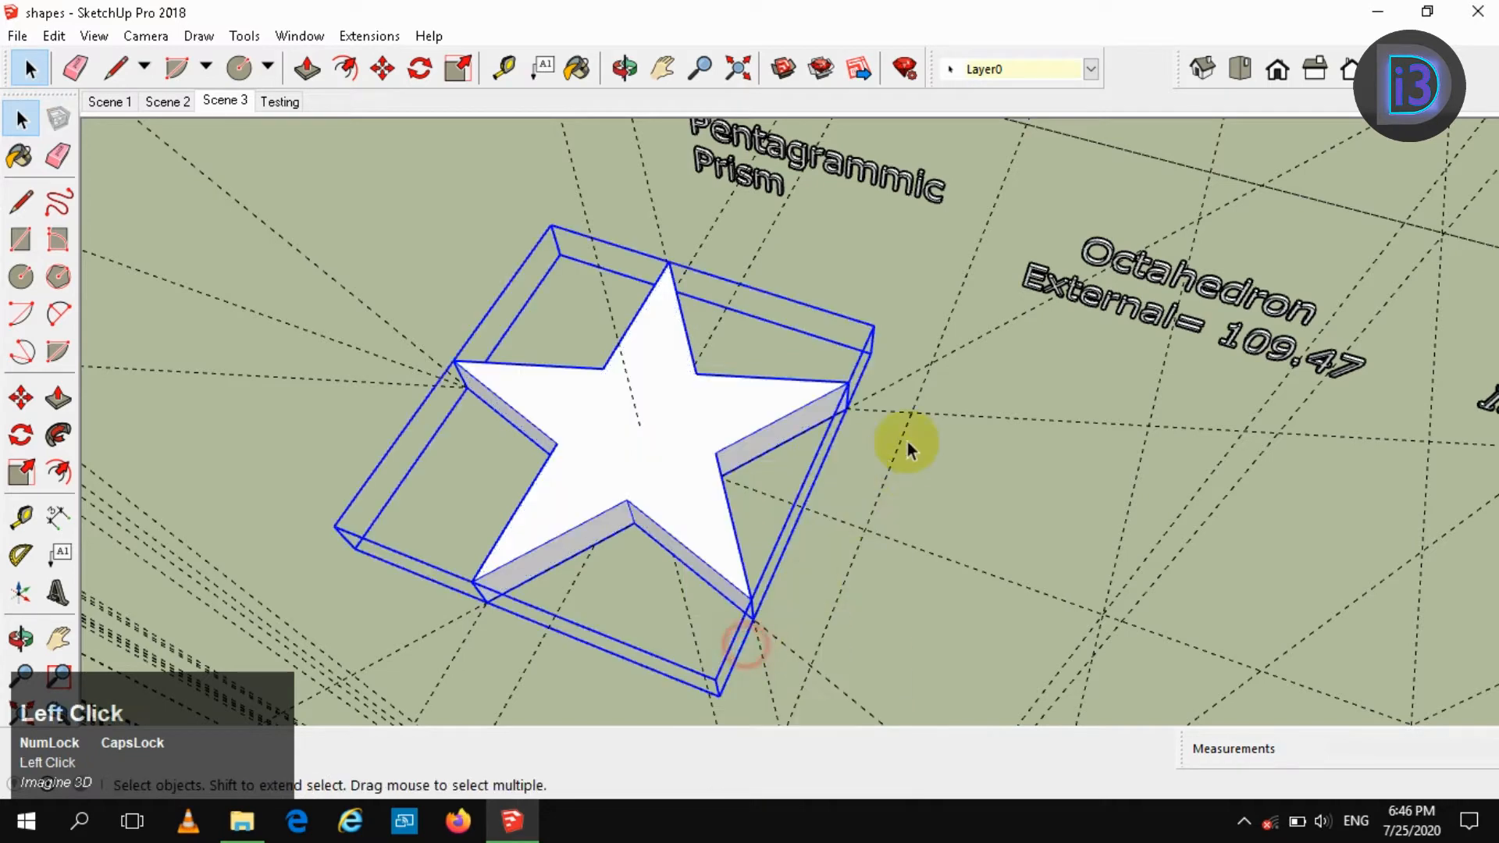
click(908, 447)
middle_drag(950, 502, 598, 409)
scroll(518, 445, up, 2)
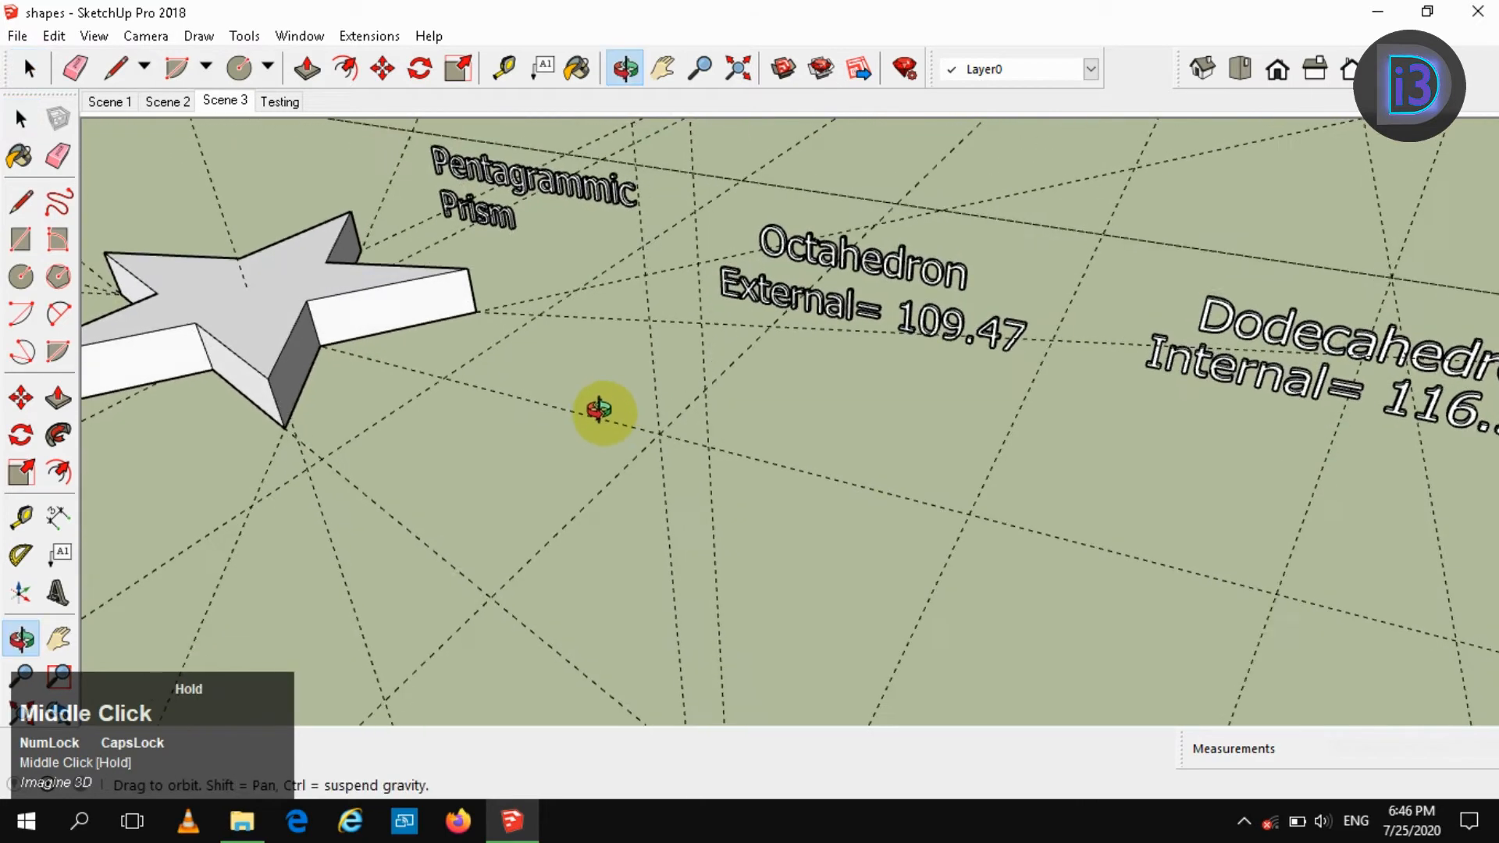
scroll(663, 434, up, 3)
scroll(662, 453, up, 2)
shift+middle_drag(659, 492, 646, 536)
scroll(874, 365, down, 4)
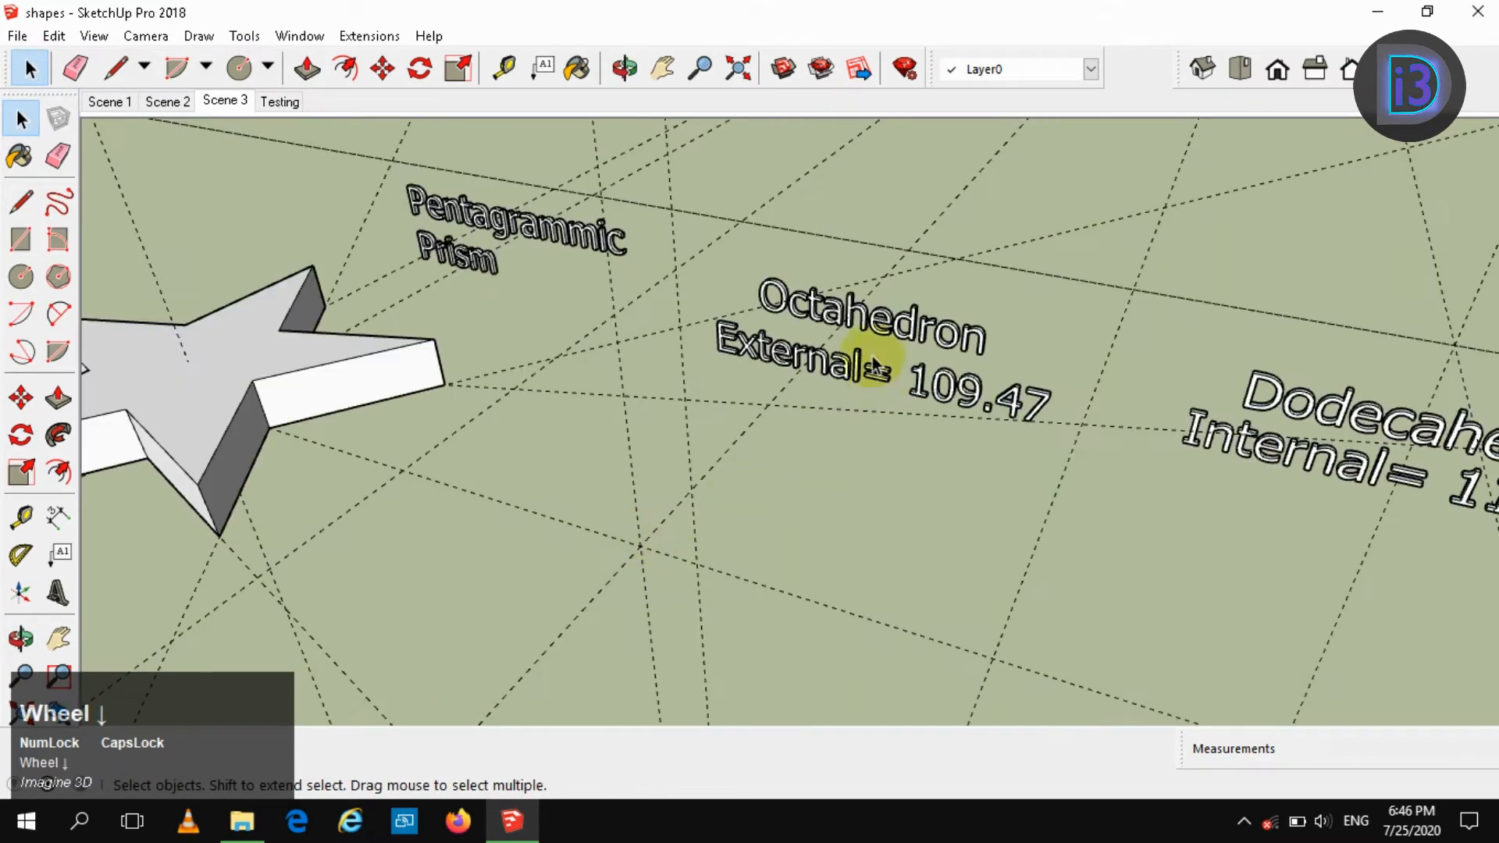
click(874, 365)
click(885, 535)
scroll(634, 550, up, 1)
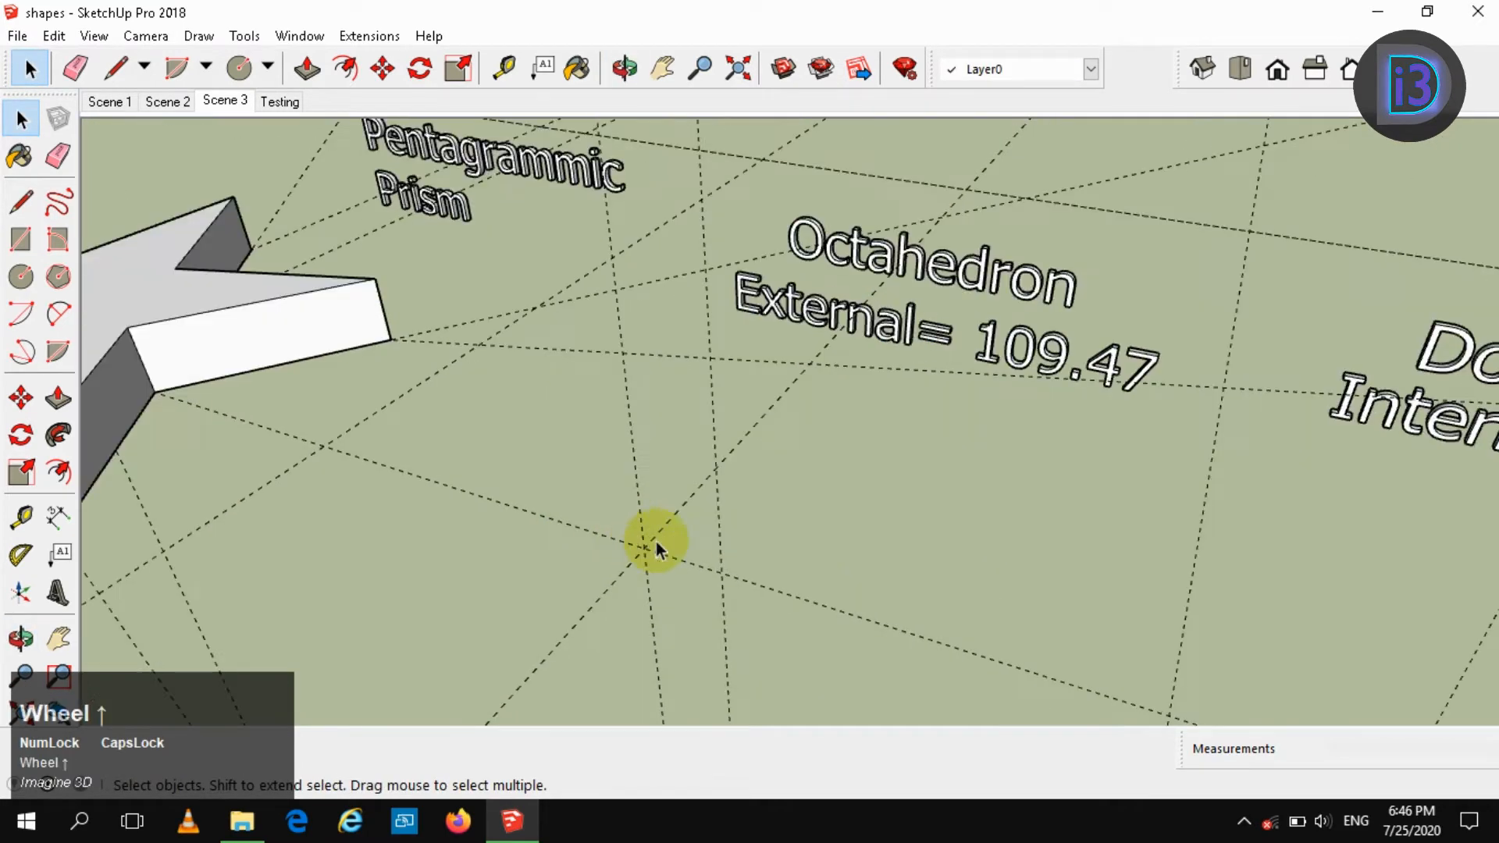
key(c)
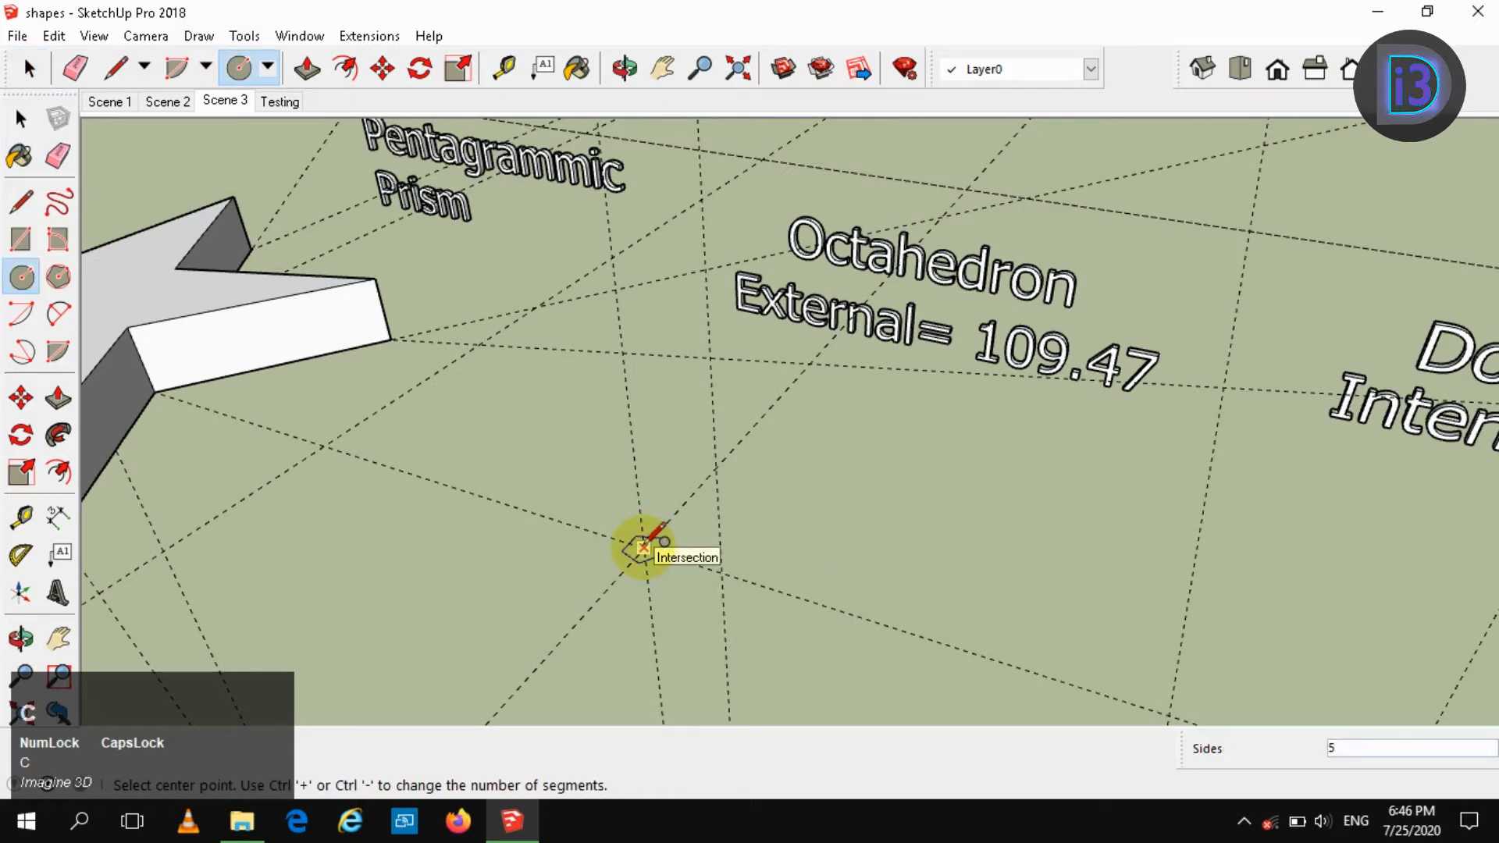
click(642, 547)
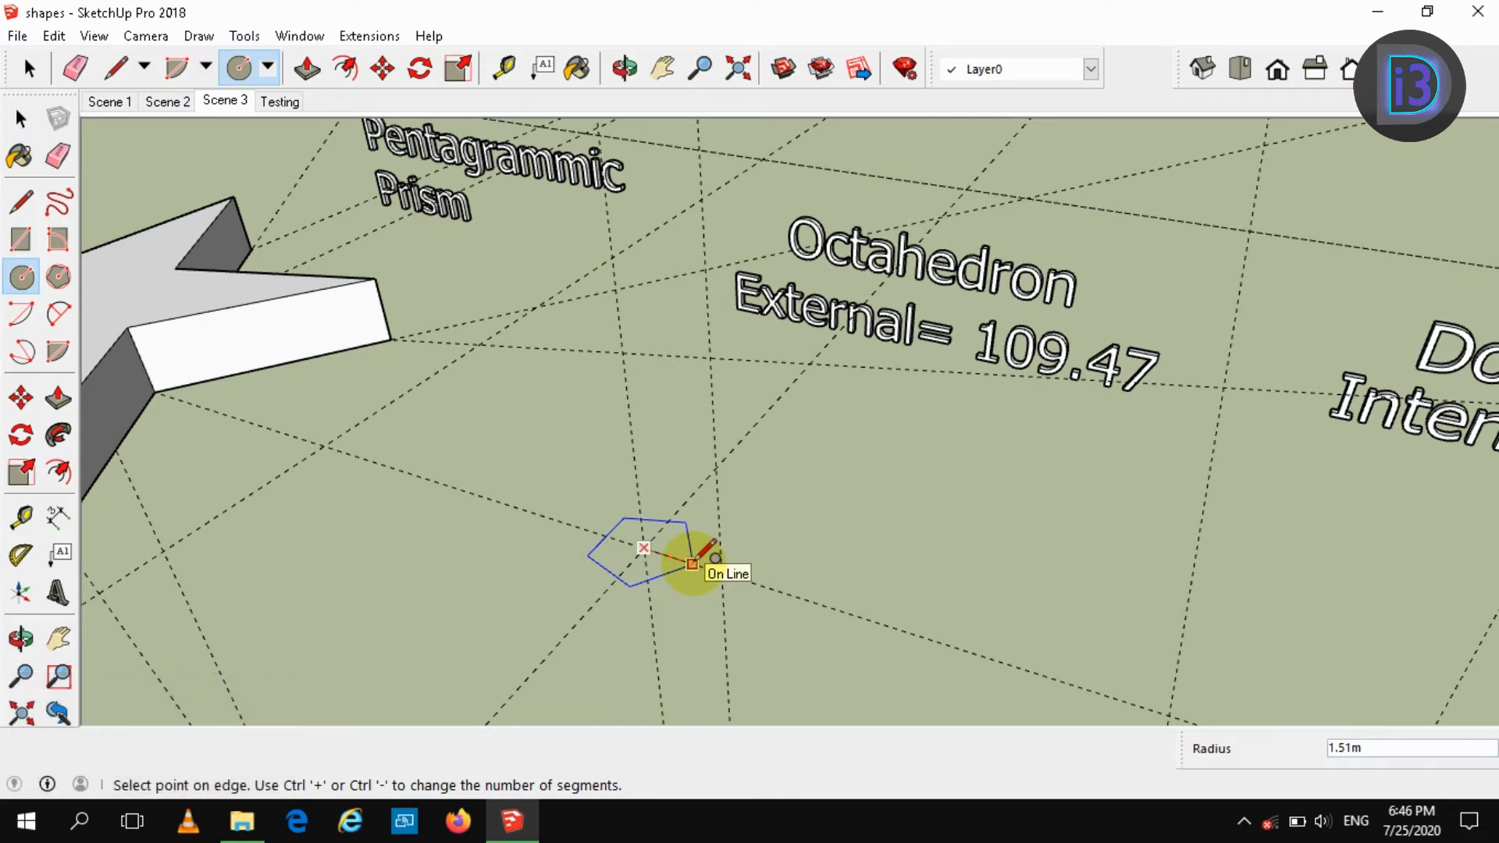
key(space)
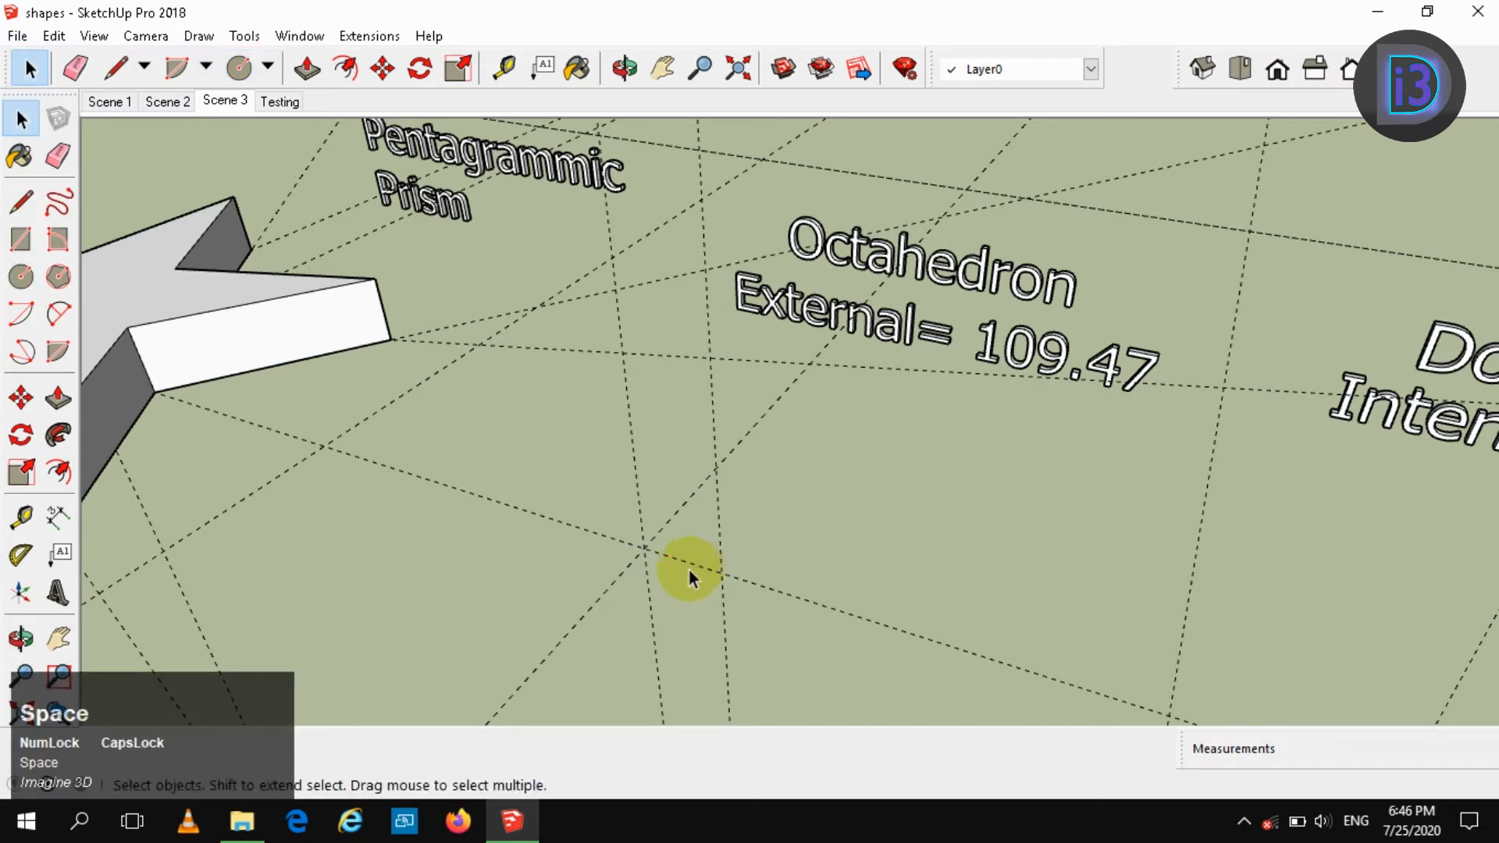
- Draw a four-sided circle with a 2.00 m radius centered on the guide intersection by the Octahedron label
key(c)
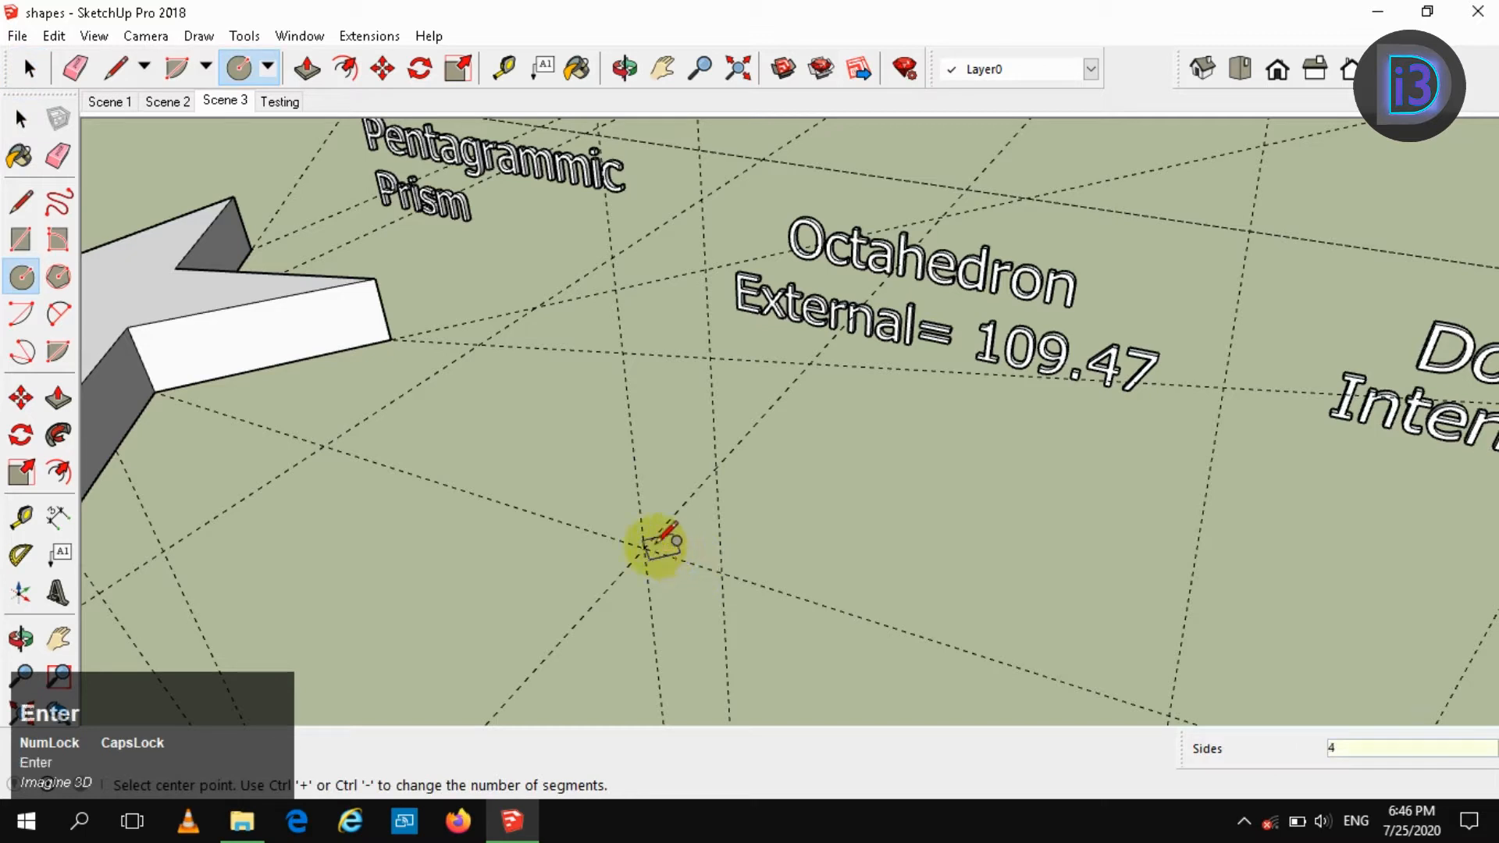
click(644, 548)
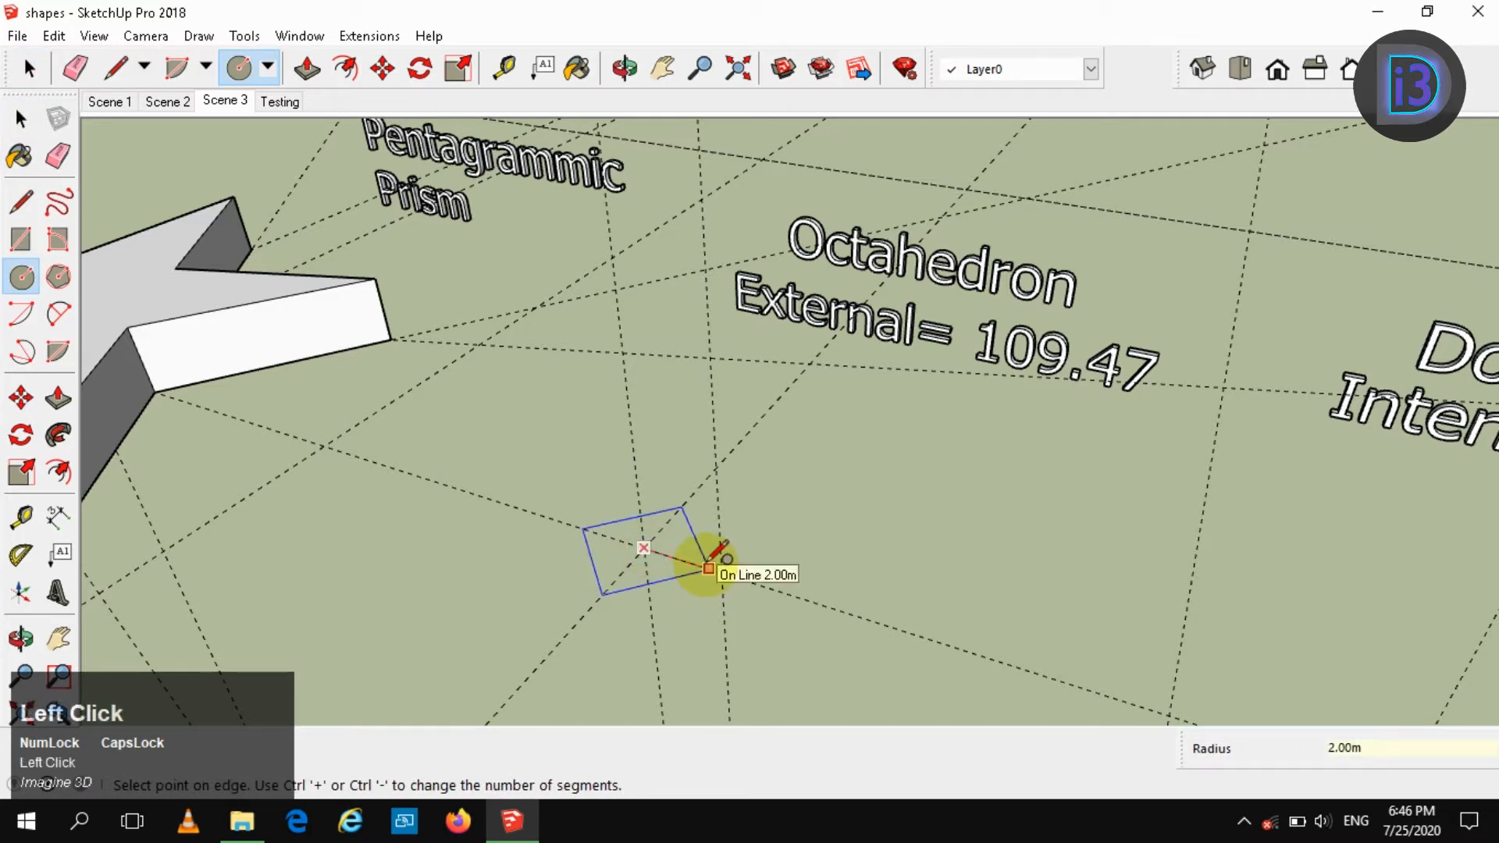
click(708, 568)
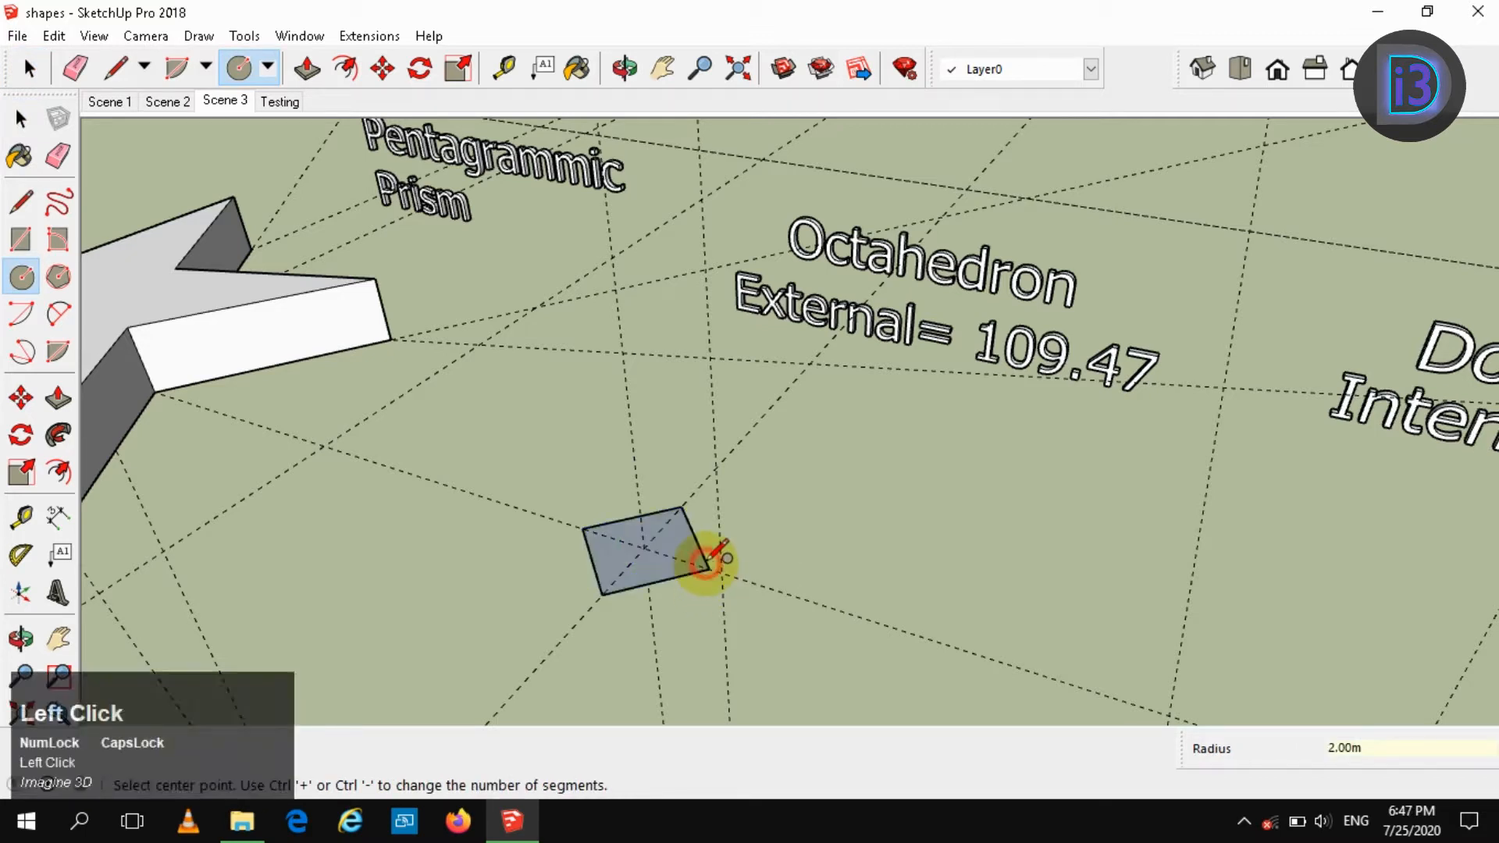
key(space)
scroll(687, 559, up, 1)
key(l)
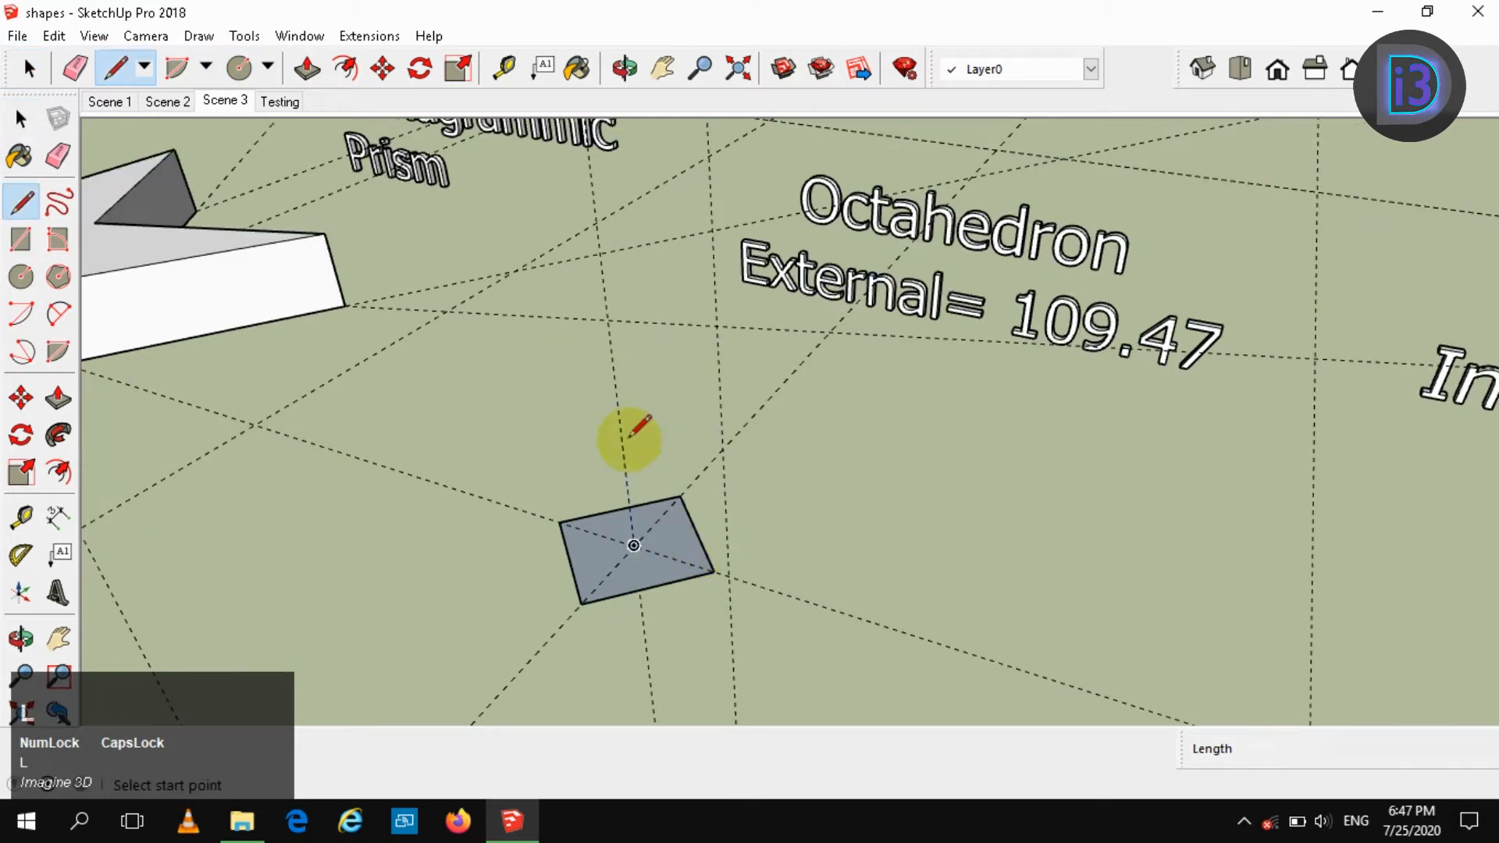
click(633, 545)
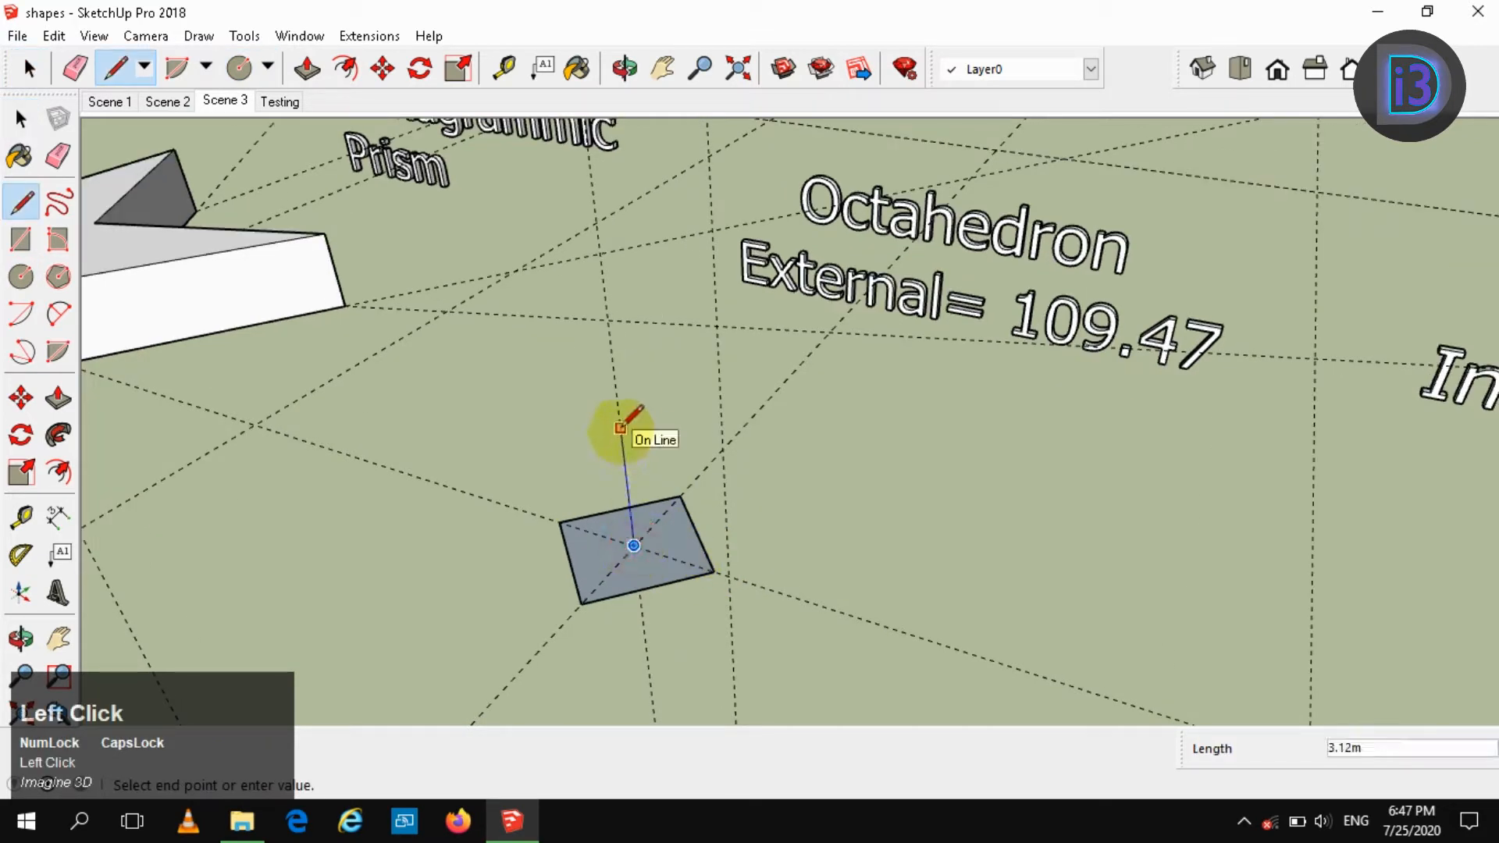
key(space)
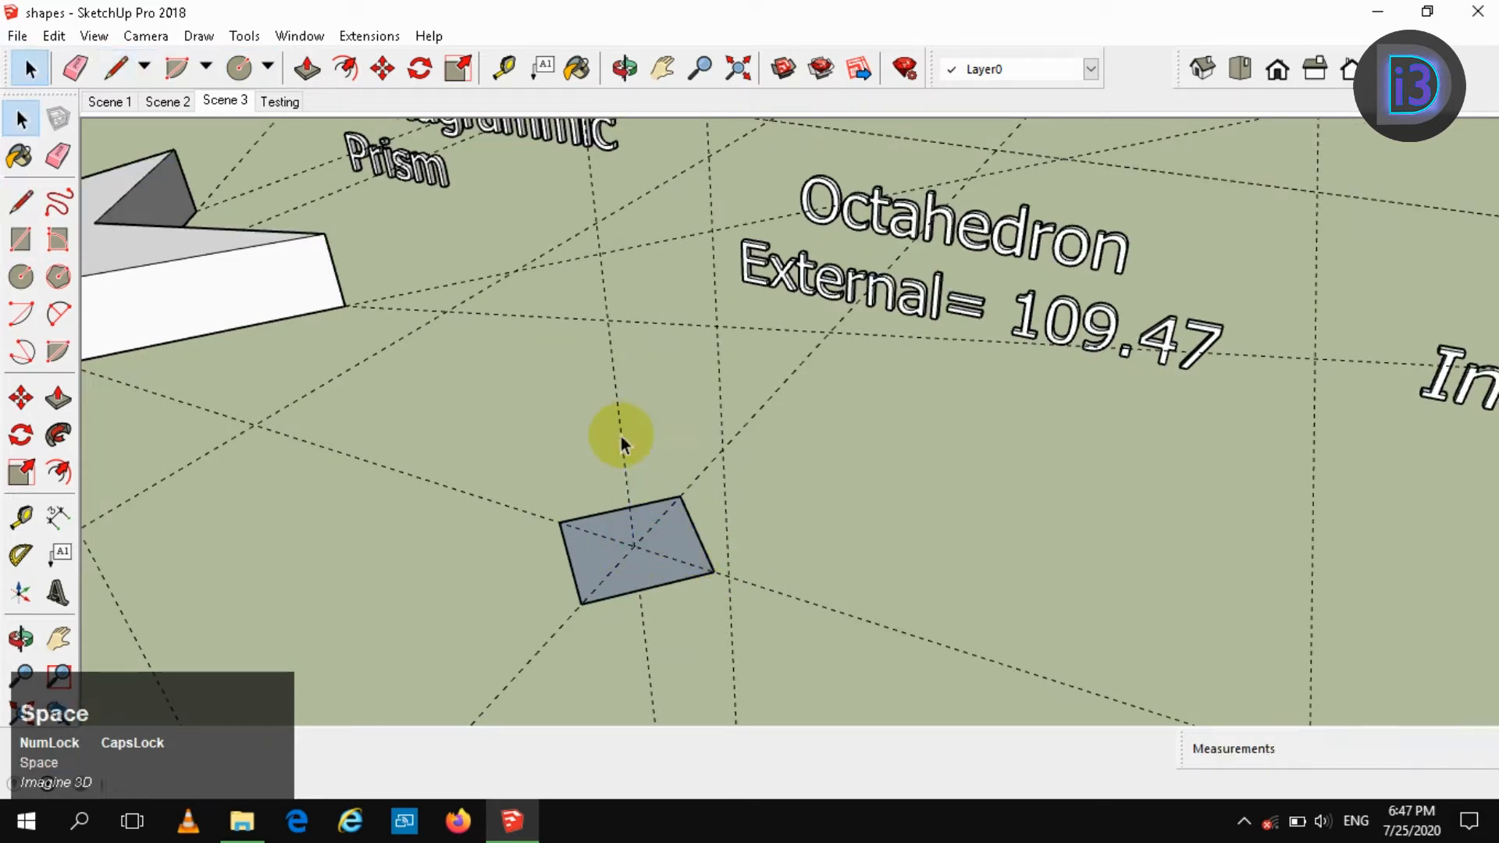
- Delete the square's face and edges and draw a four-sided circle with a 3 m radius at the same guide intersection
click(676, 542)
key(Delete)
key(c)
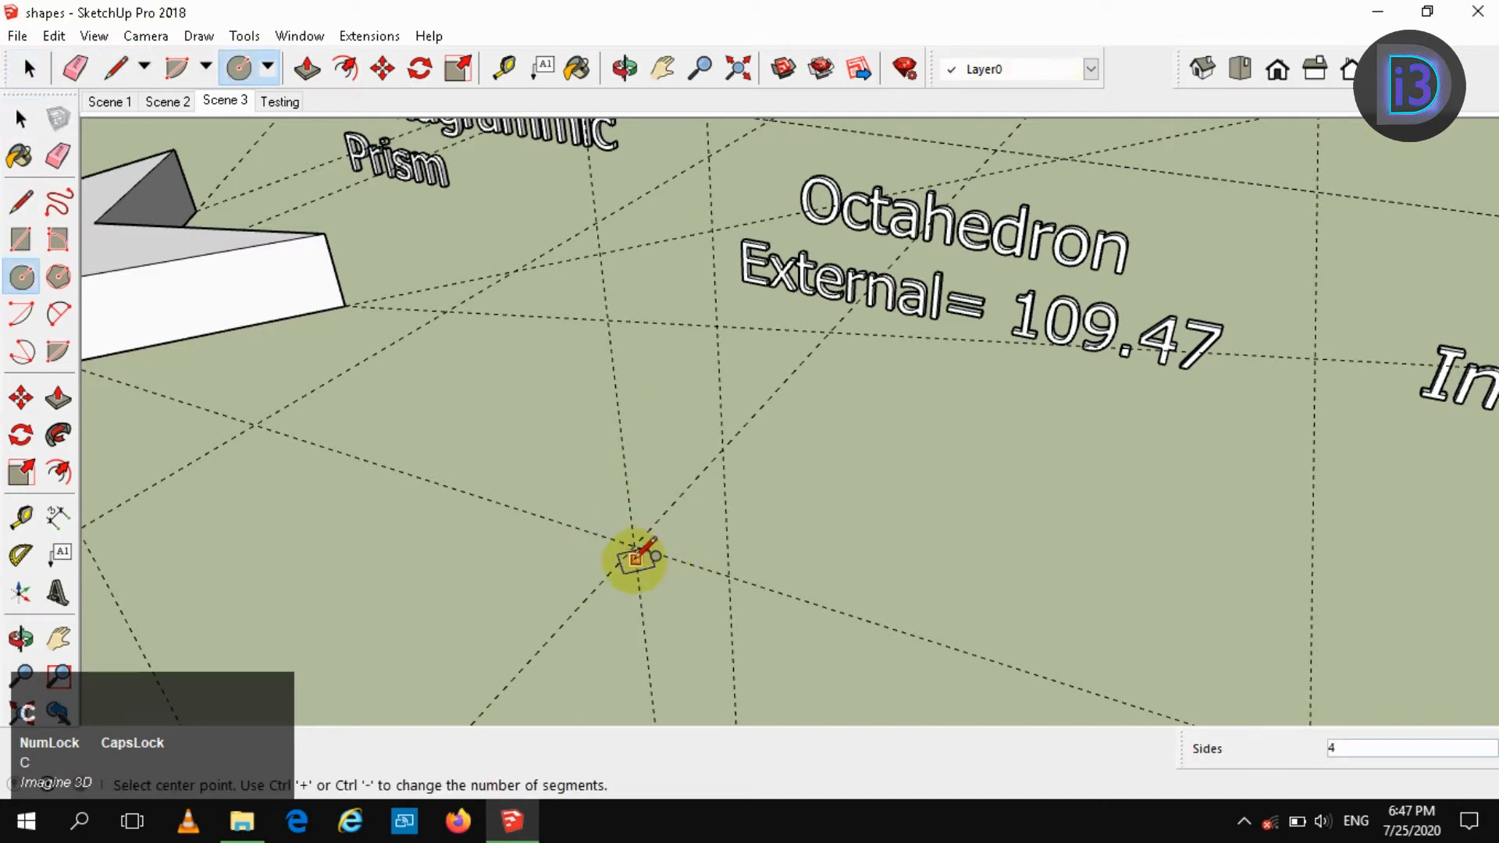
click(633, 545)
text(3)
key(Return)
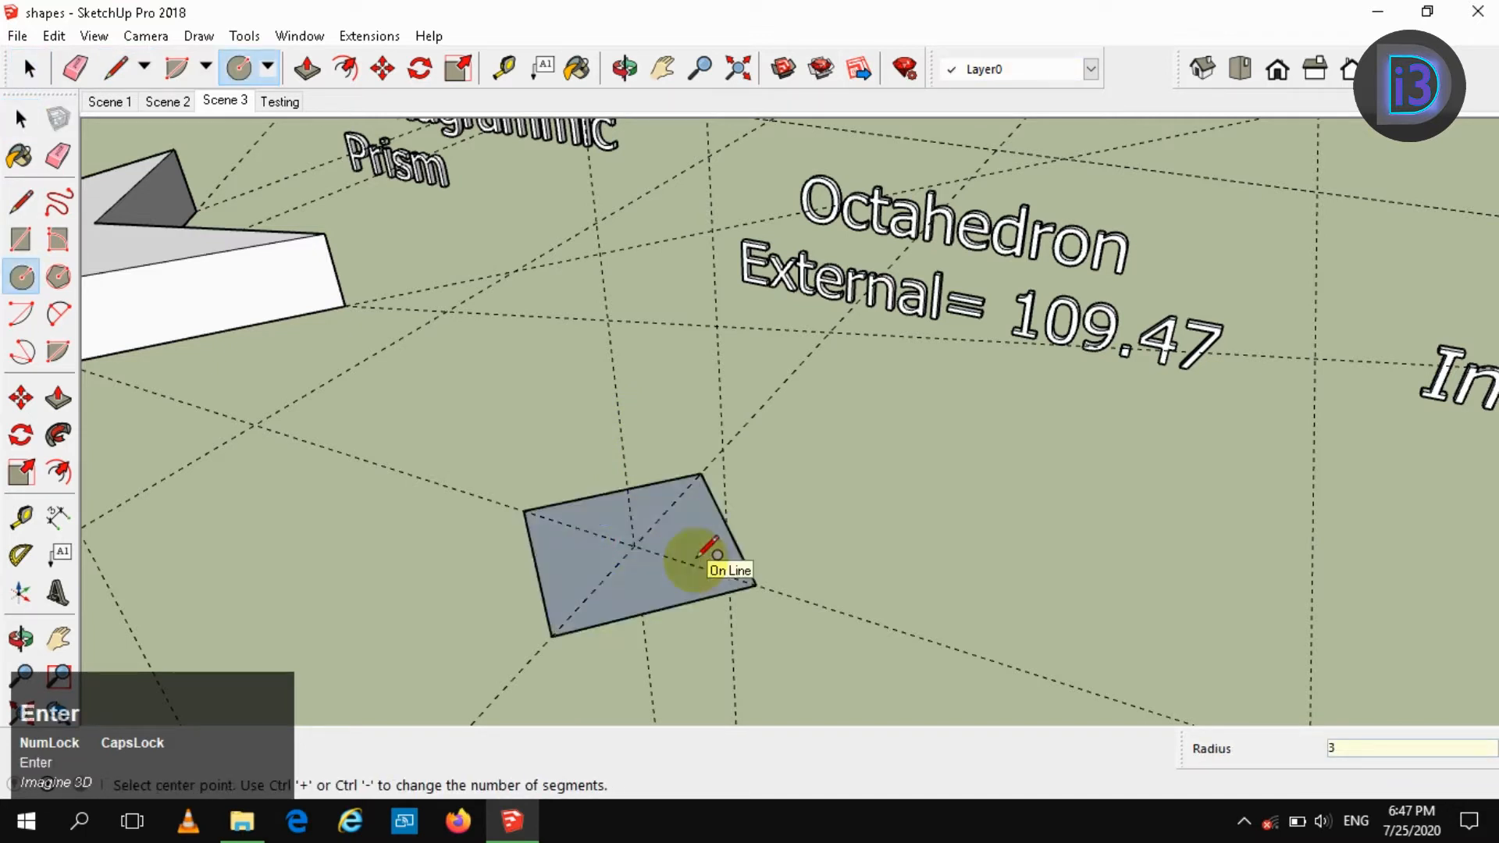
key(space)
- Draw a 3 m vertical line from the square's center and complete an upright triangle between its top end, the center and one corner
key(l)
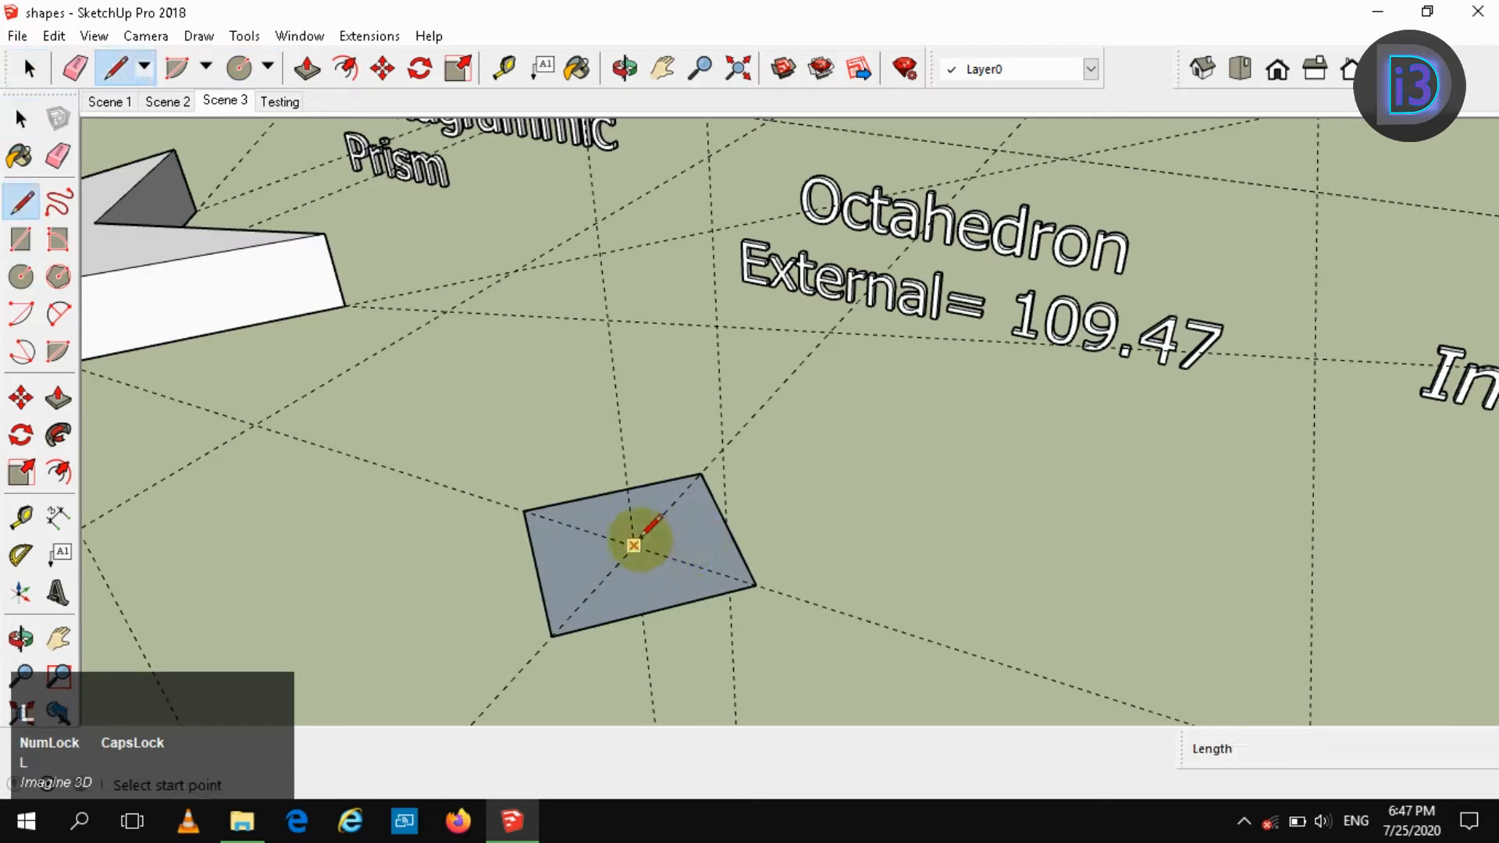
click(633, 545)
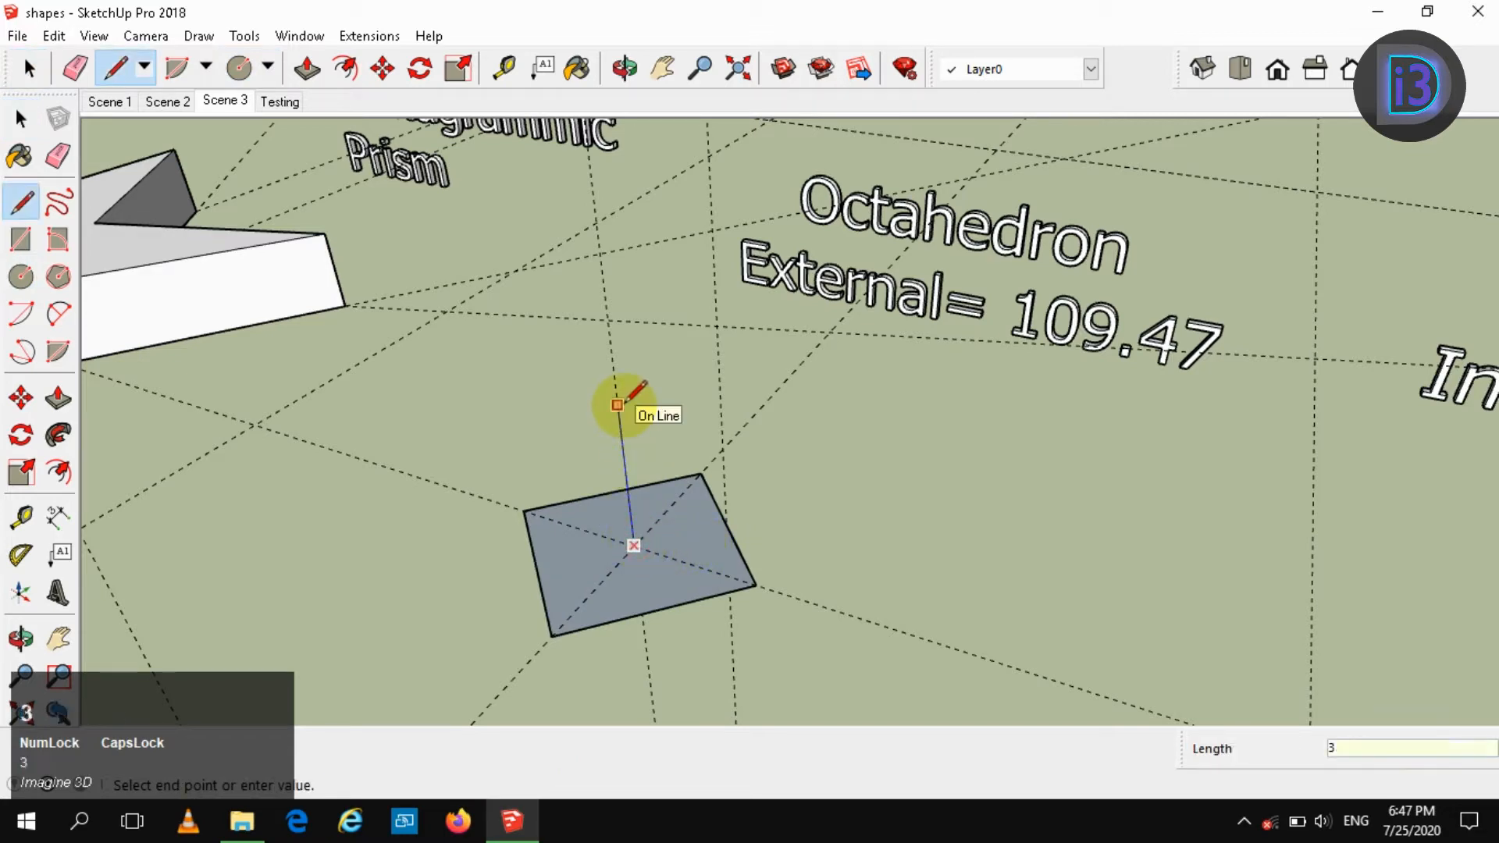
middle_drag(686, 535, 775, 512)
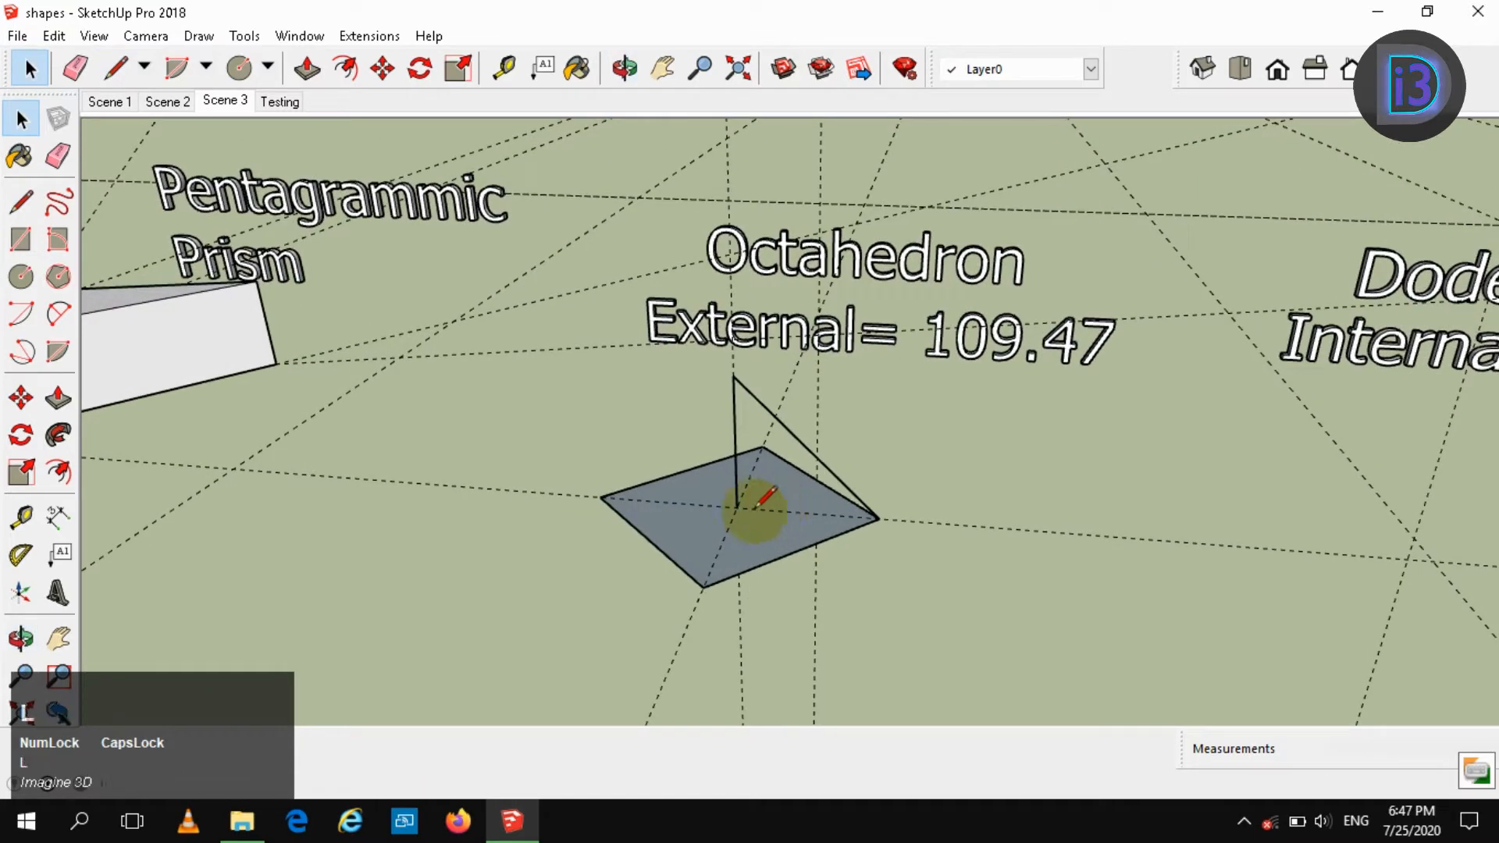
click(737, 508)
click(877, 518)
key(space)
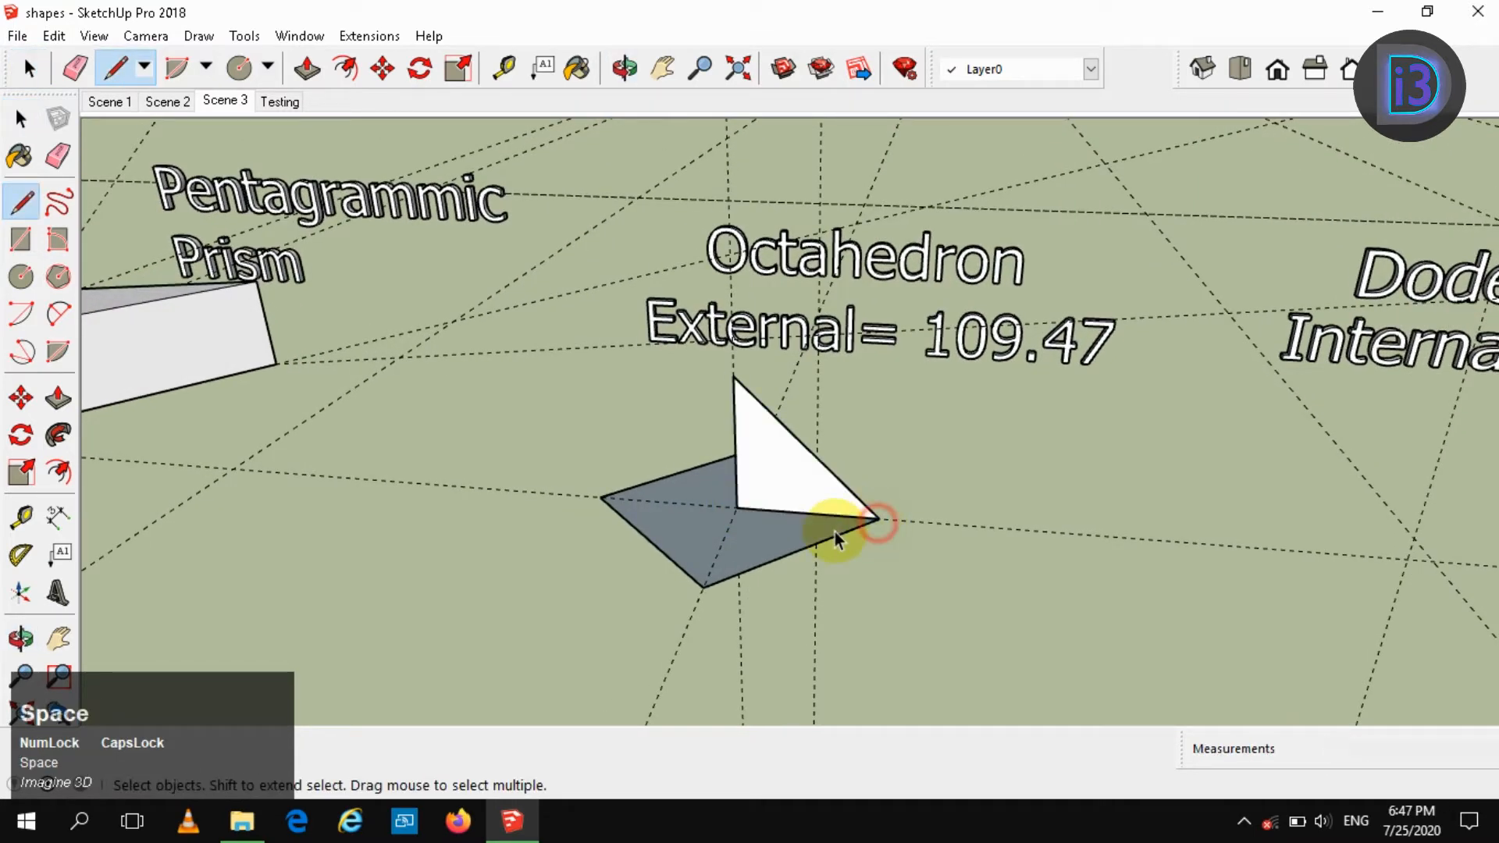
- Delete the square's face and sweep the upright triangle around the square outline with Follow Me to form a pyramid
click(802, 535)
key(Delete)
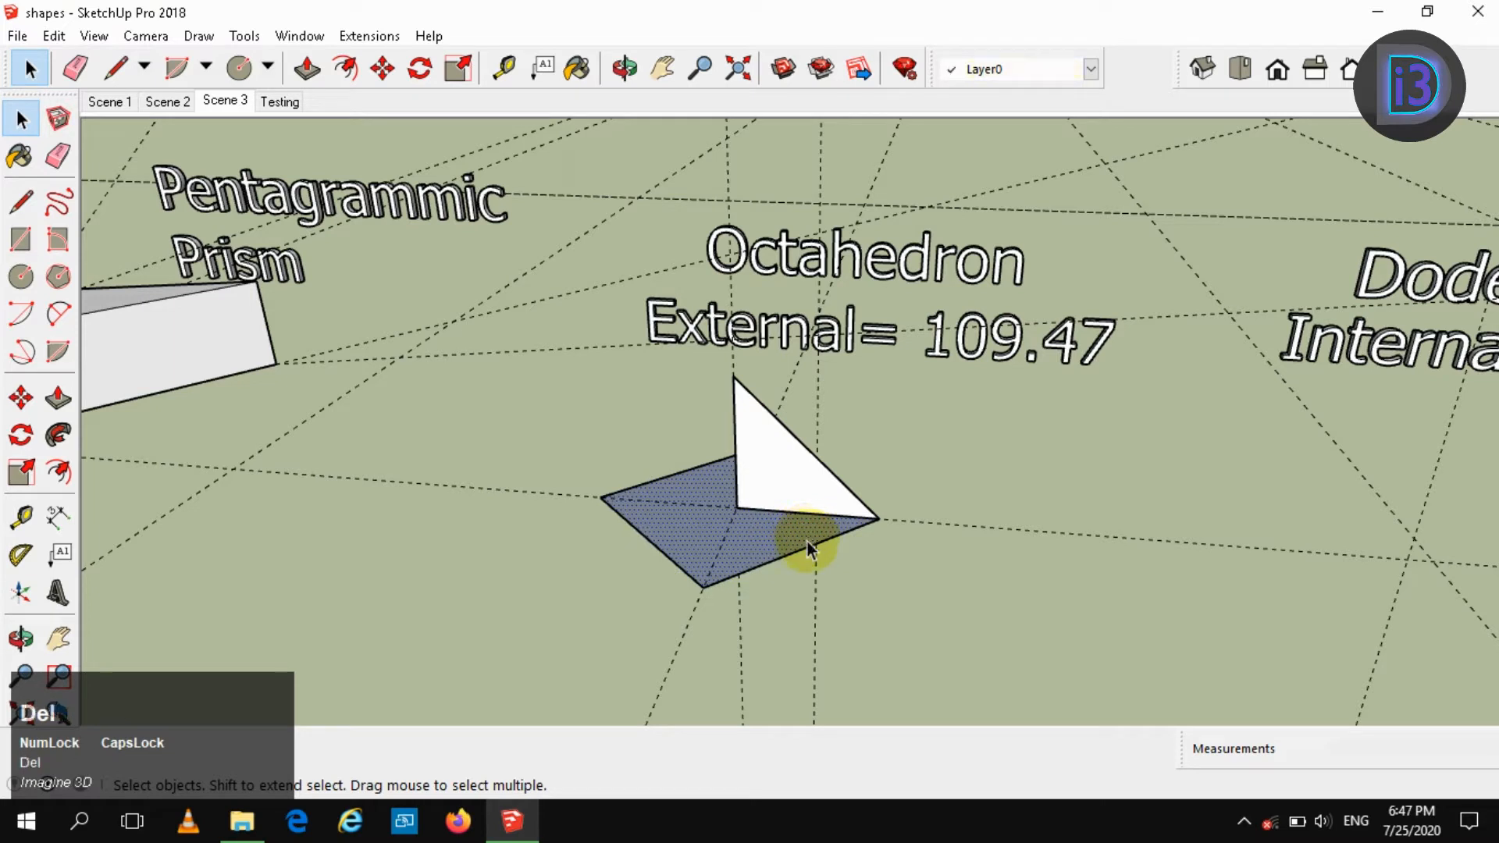
click(72, 437)
click(779, 478)
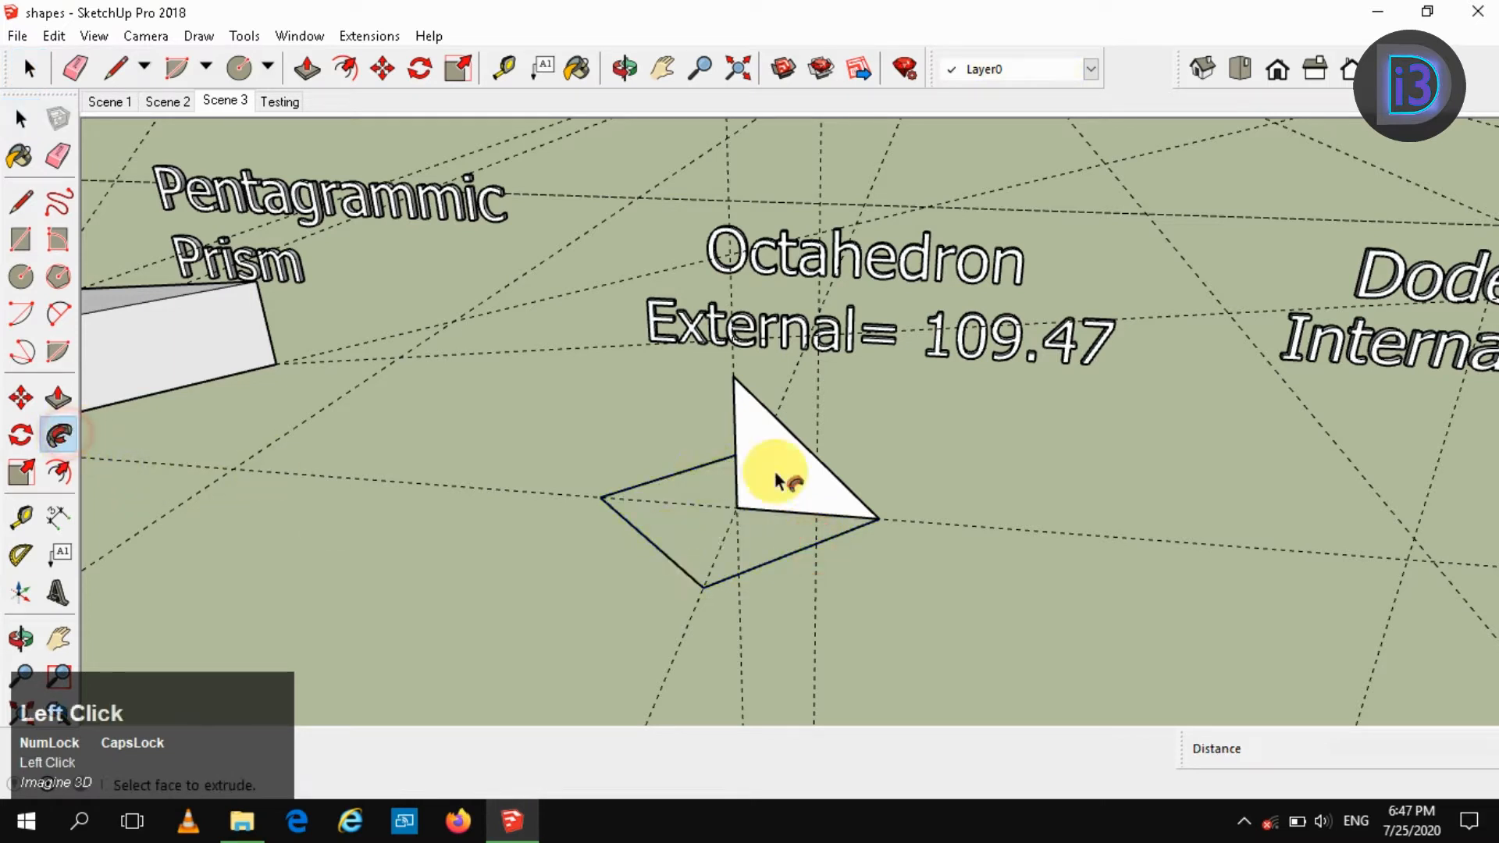
- Apply Soften/Smooth Edges to the whole pyramid with a 20.0 degree angle between normals
key(space)
click(739, 506)
right_click(738, 506)
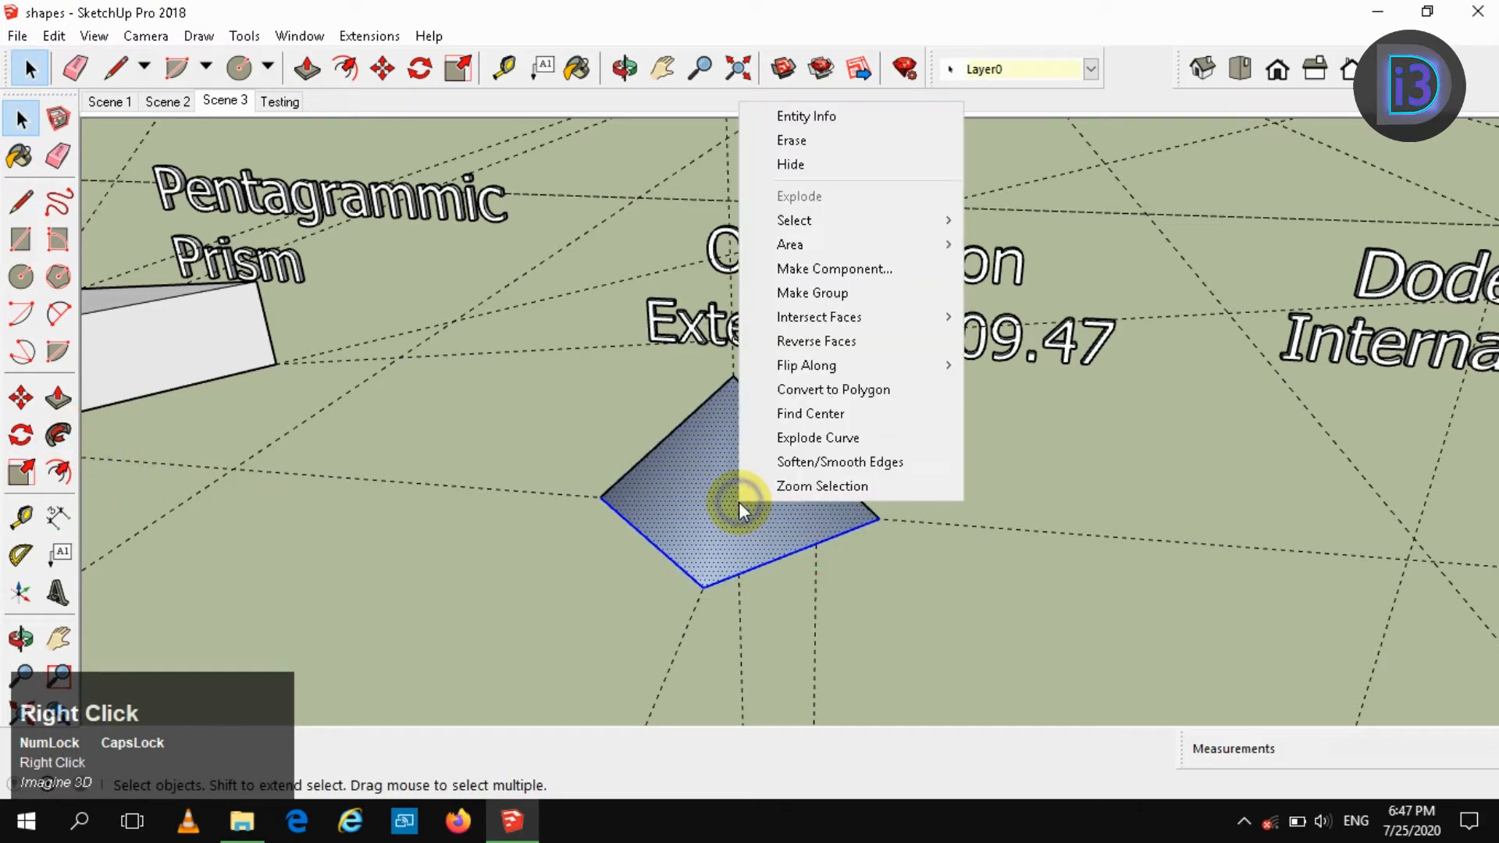
click(857, 462)
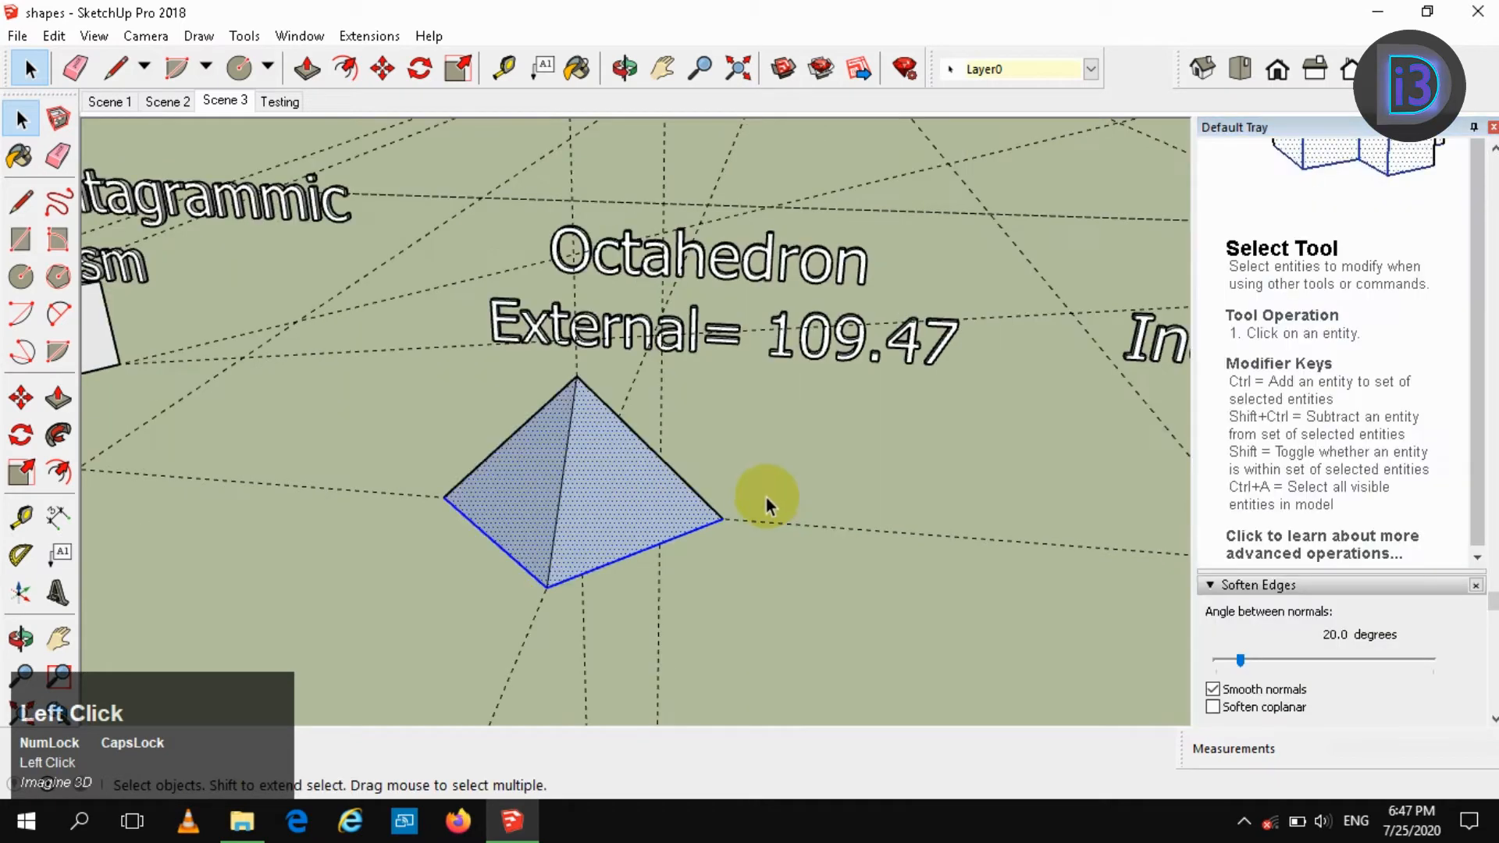
click(1491, 129)
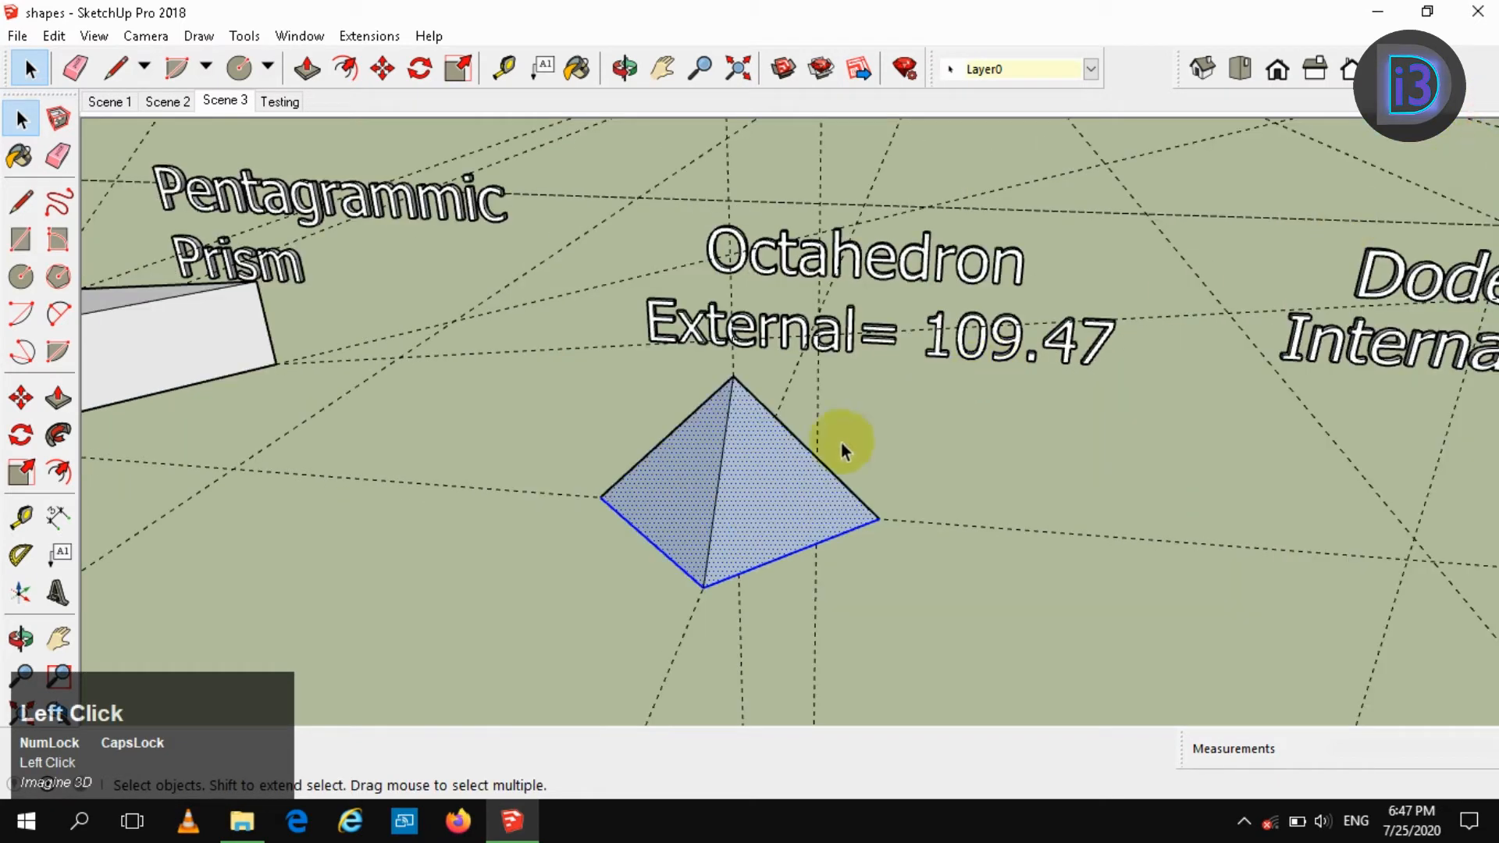
- Reverse the pyramid's faces and make the whole pyramid into a group
right_click(778, 464)
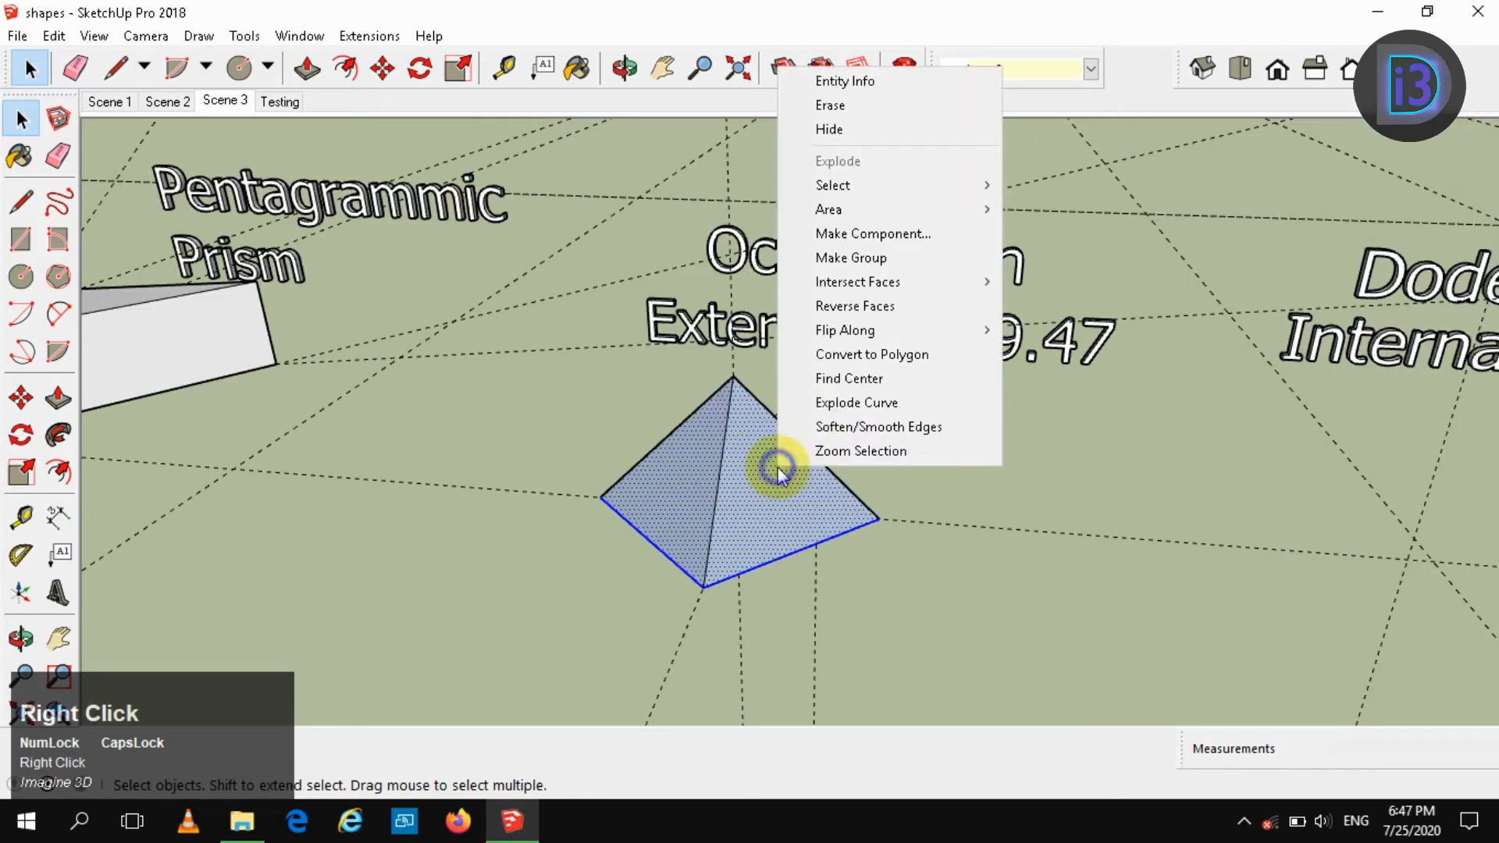
click(865, 306)
right_click(793, 479)
click(903, 270)
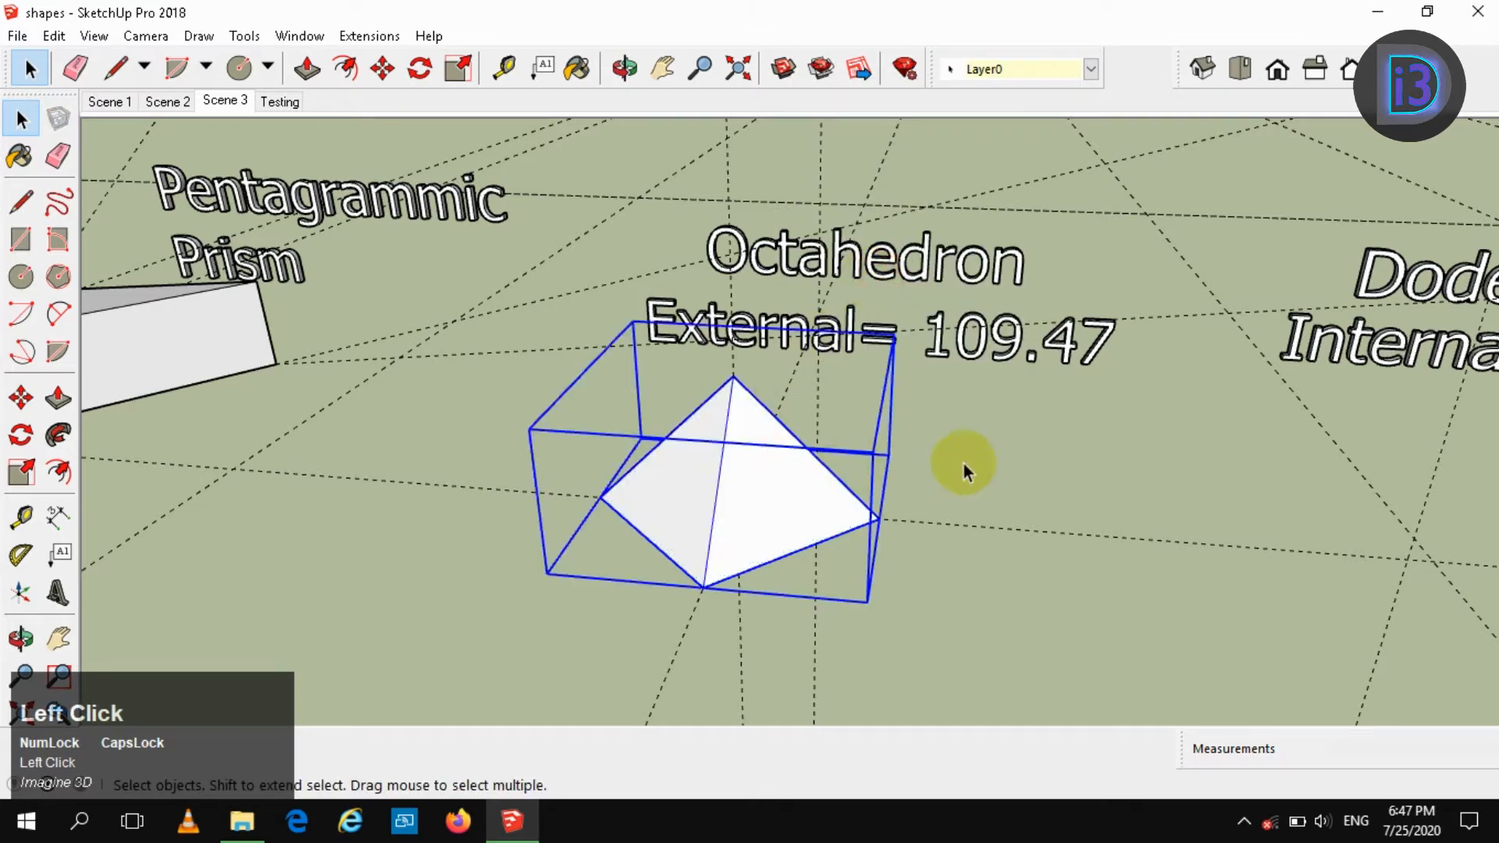
click(963, 466)
- Copy the pyramid group about 7.40 m straight down below the original
click(776, 488)
scroll(777, 488, down, 2)
middle_drag(742, 508, 742, 421)
key(m)
ctrl+click(741, 391)
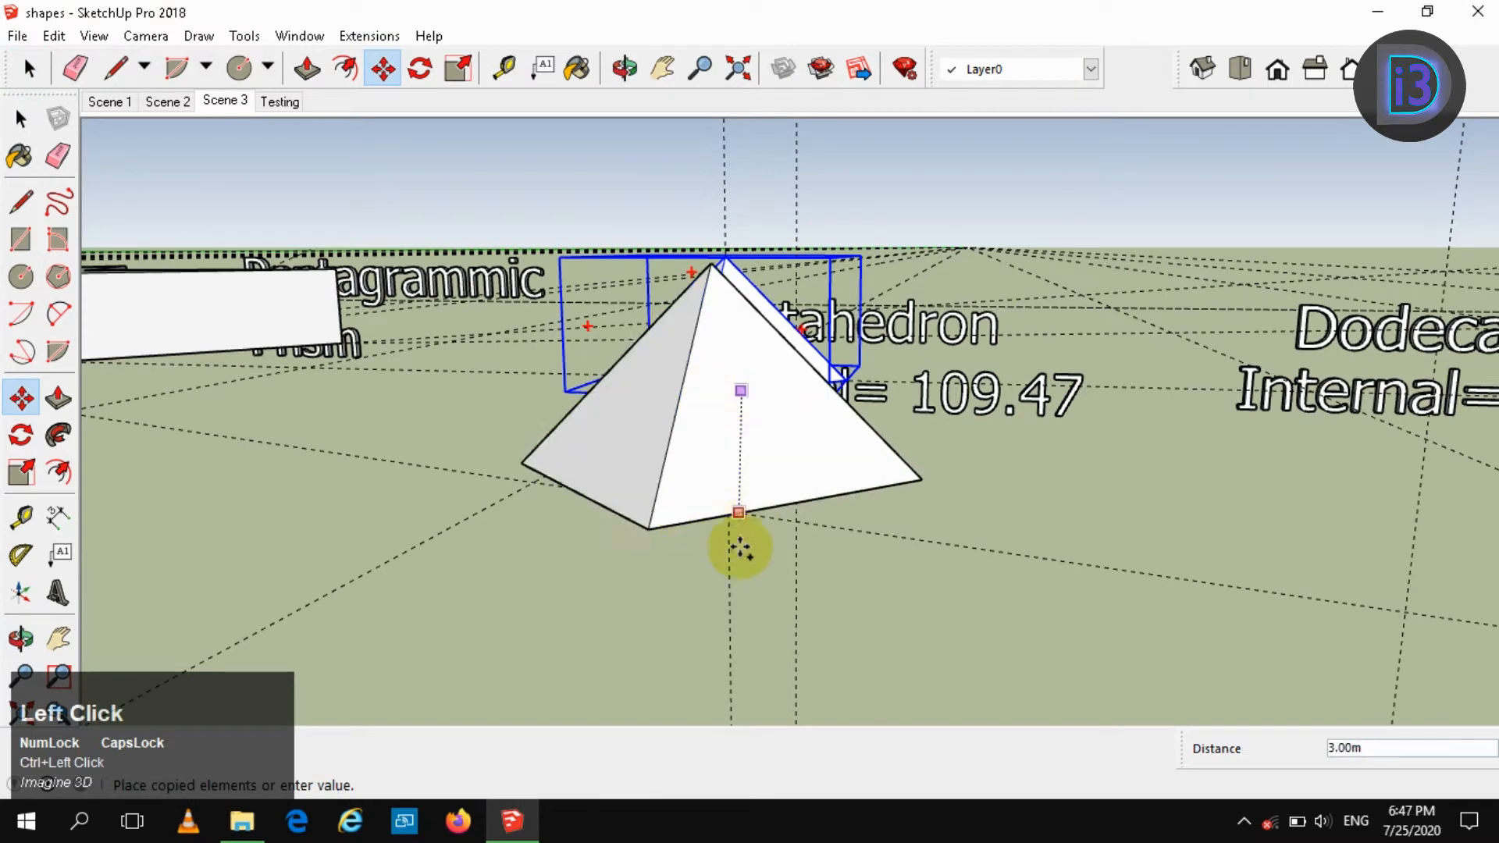
click(731, 656)
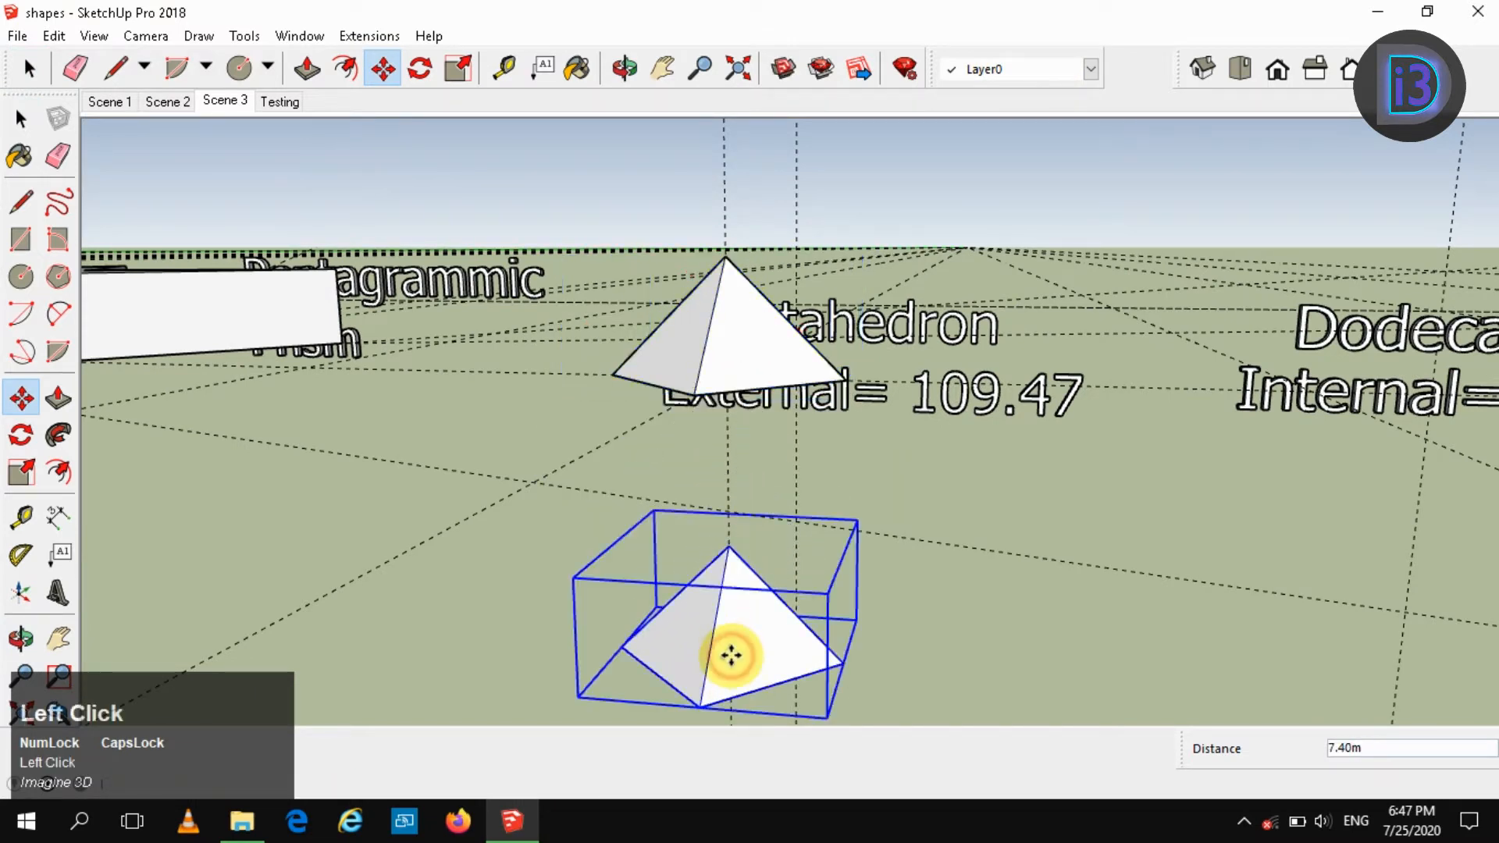
- Flip the lower pyramid upside down by scaling it to -1 along the blue axis
key(s)
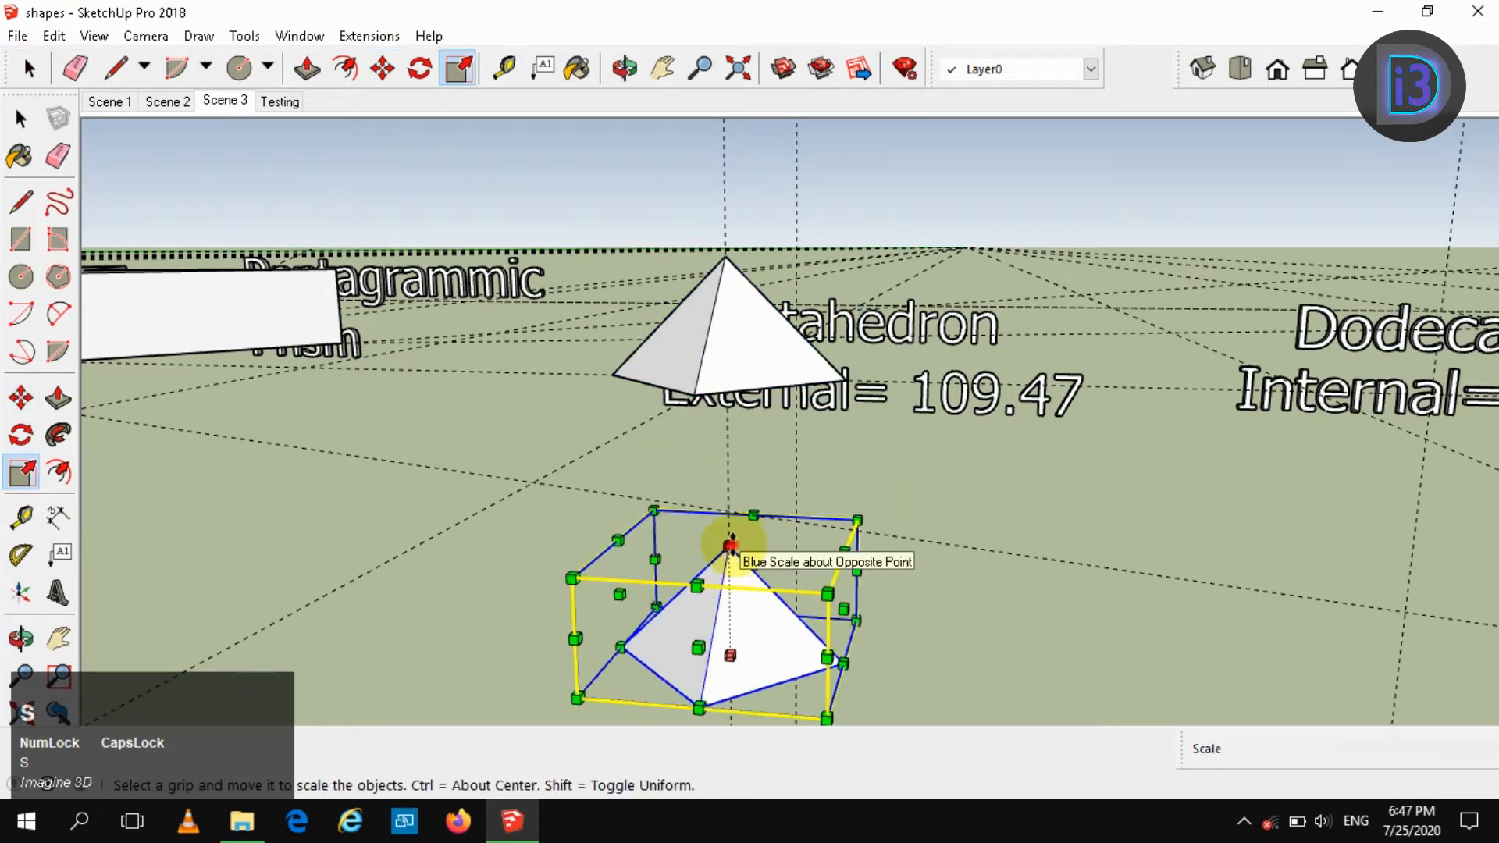
click(730, 544)
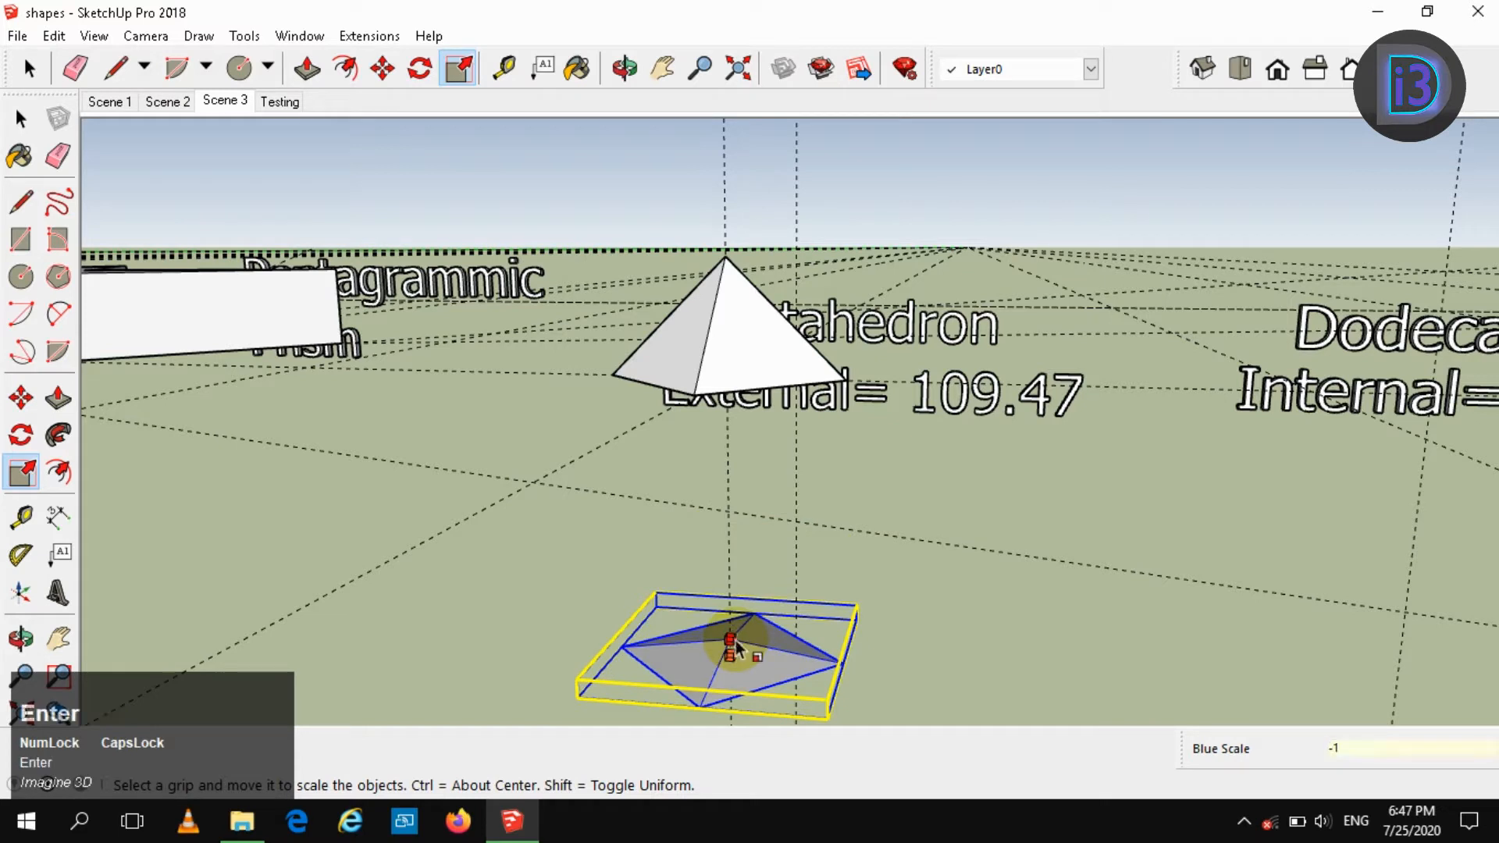
key(space)
- Move the inverted pyramid up along the blue axis until its base meets the base of the upper pyramid
key(m)
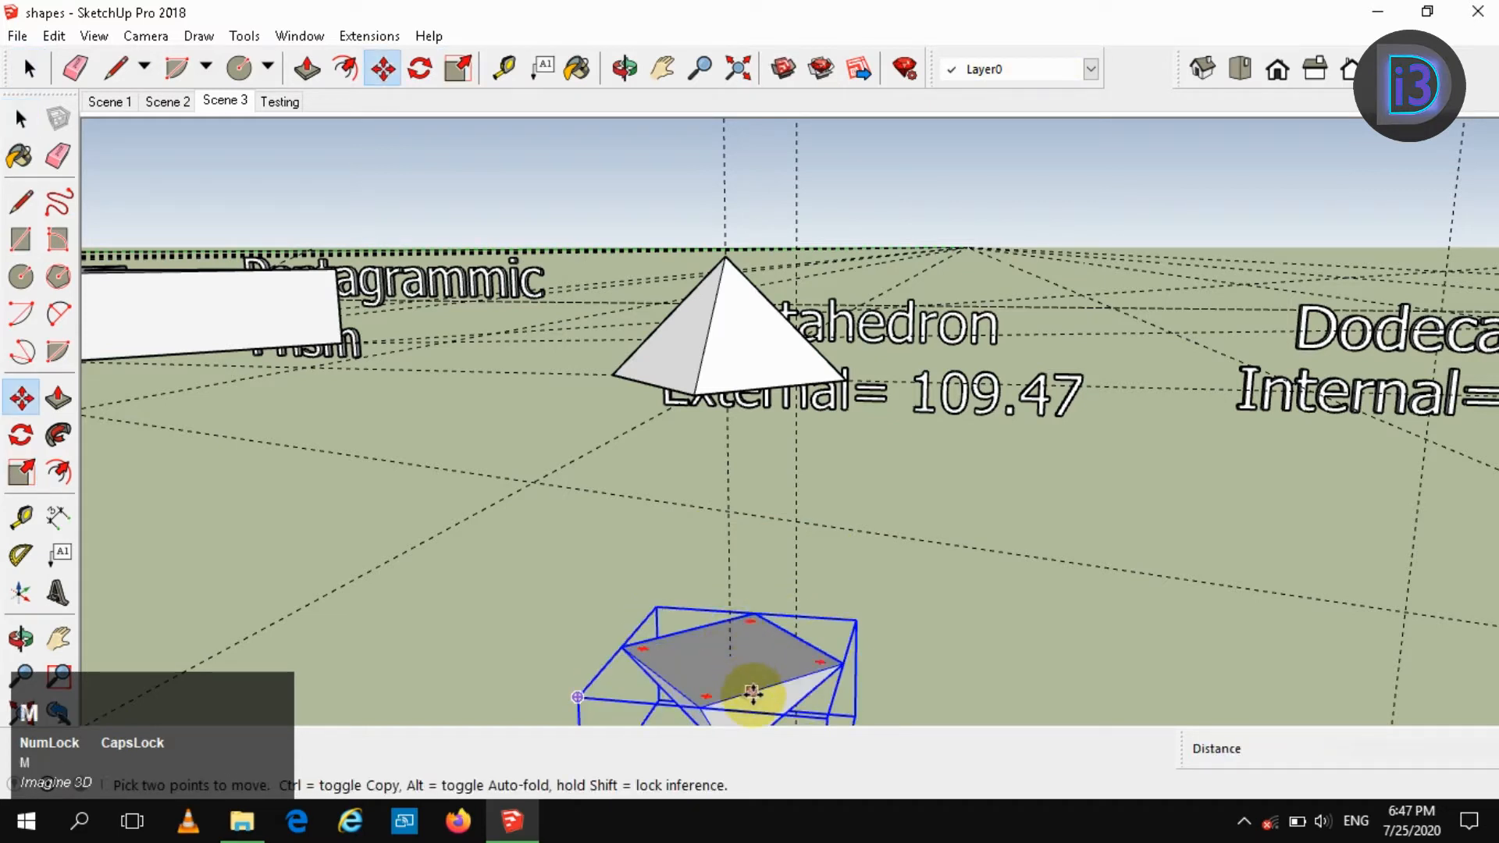
click(752, 691)
key(Up)
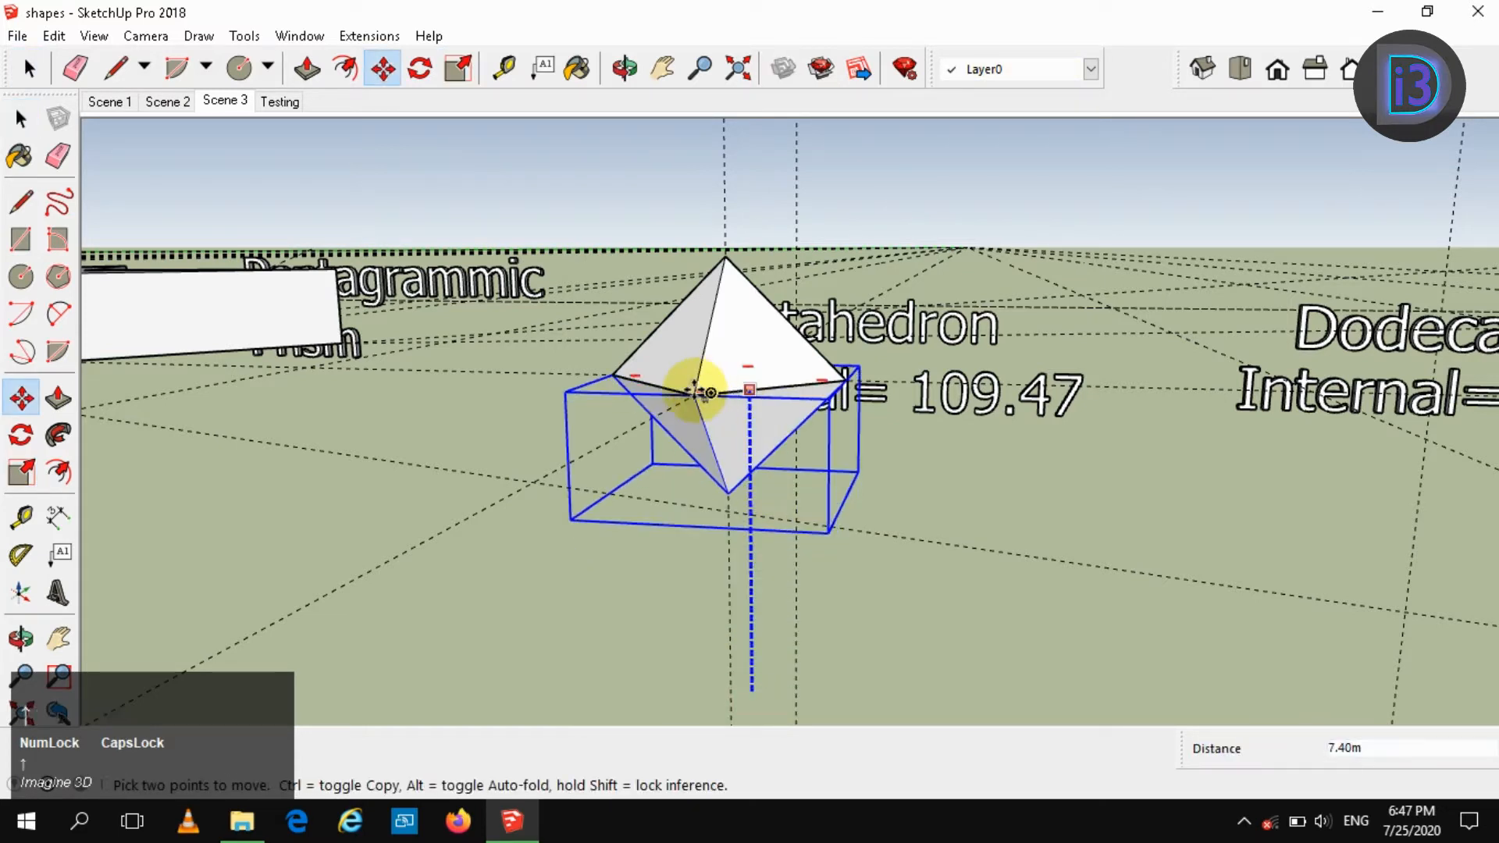
click(692, 393)
key(space)
- Explode both pyramid groups and combine their geometry into a single octahedron group
click(726, 368)
right_click(730, 367)
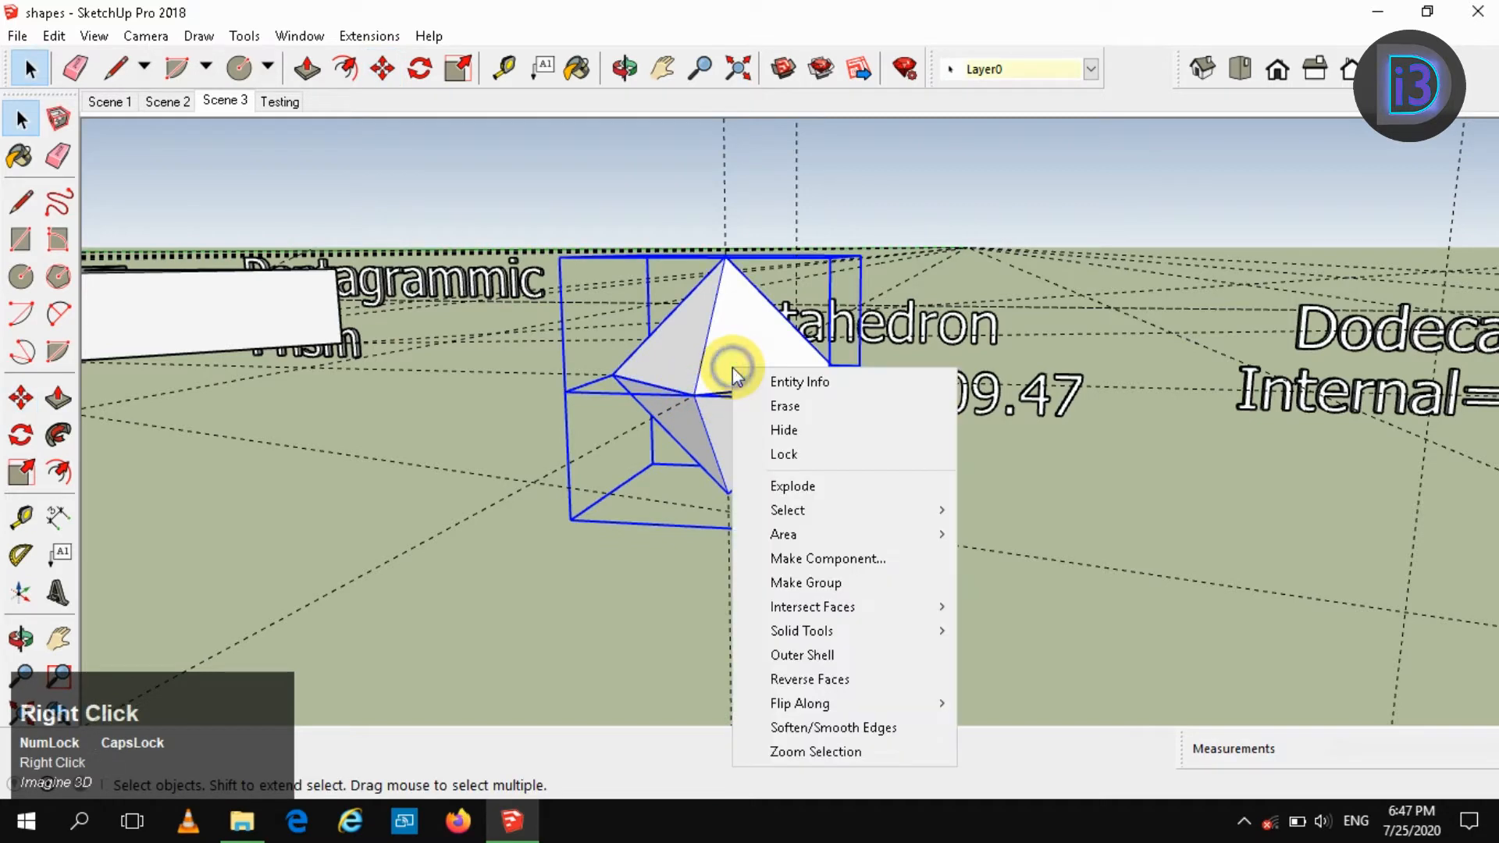
click(789, 485)
right_click(736, 378)
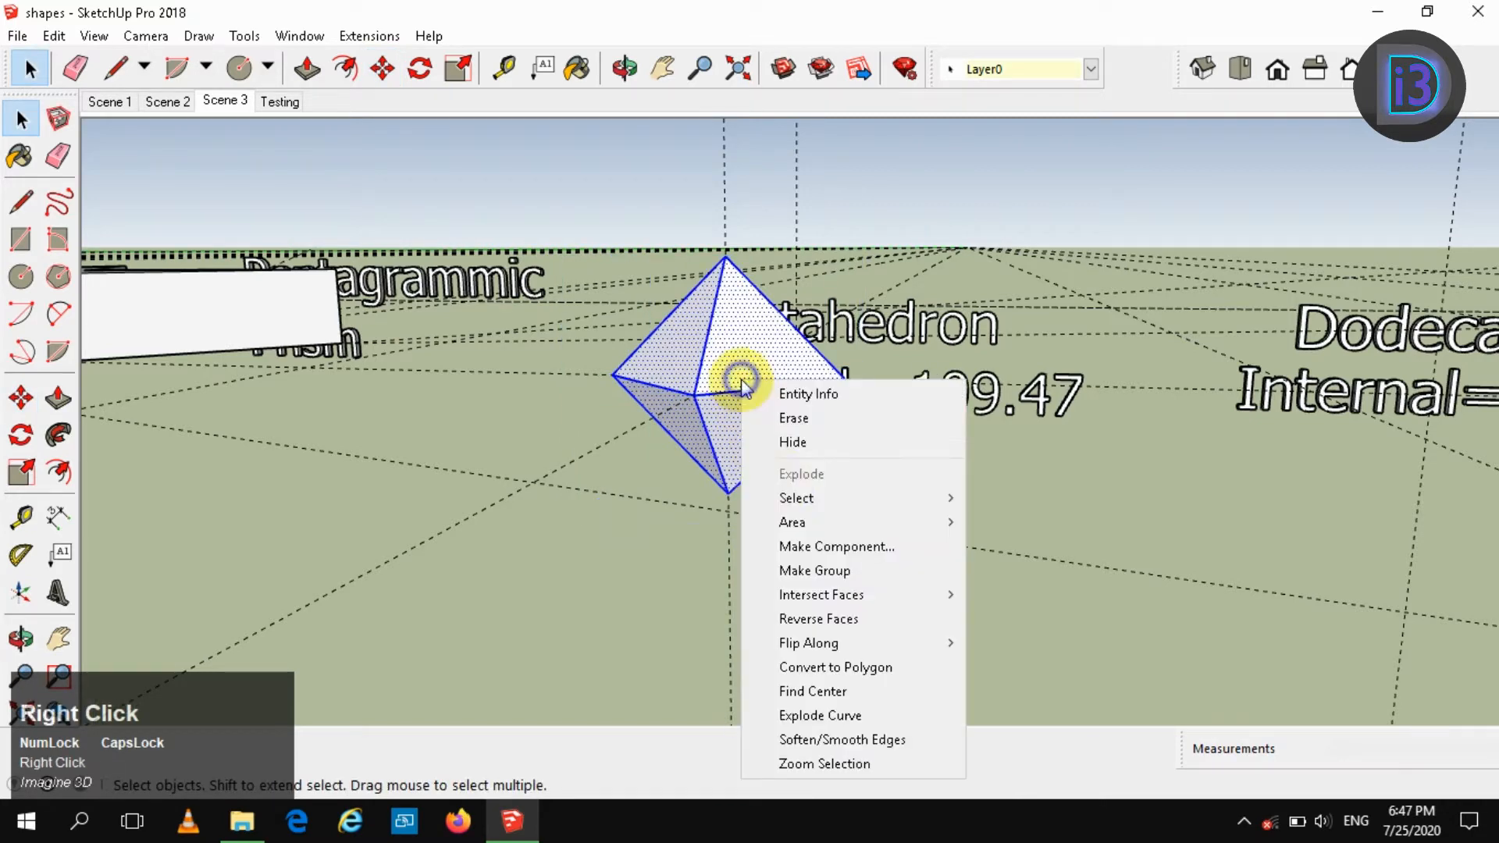
click(806, 568)
click(893, 465)
- Inspect the octahedron group from above and from the side
middle_drag(804, 395, 846, 495)
scroll(930, 569, up, 3)
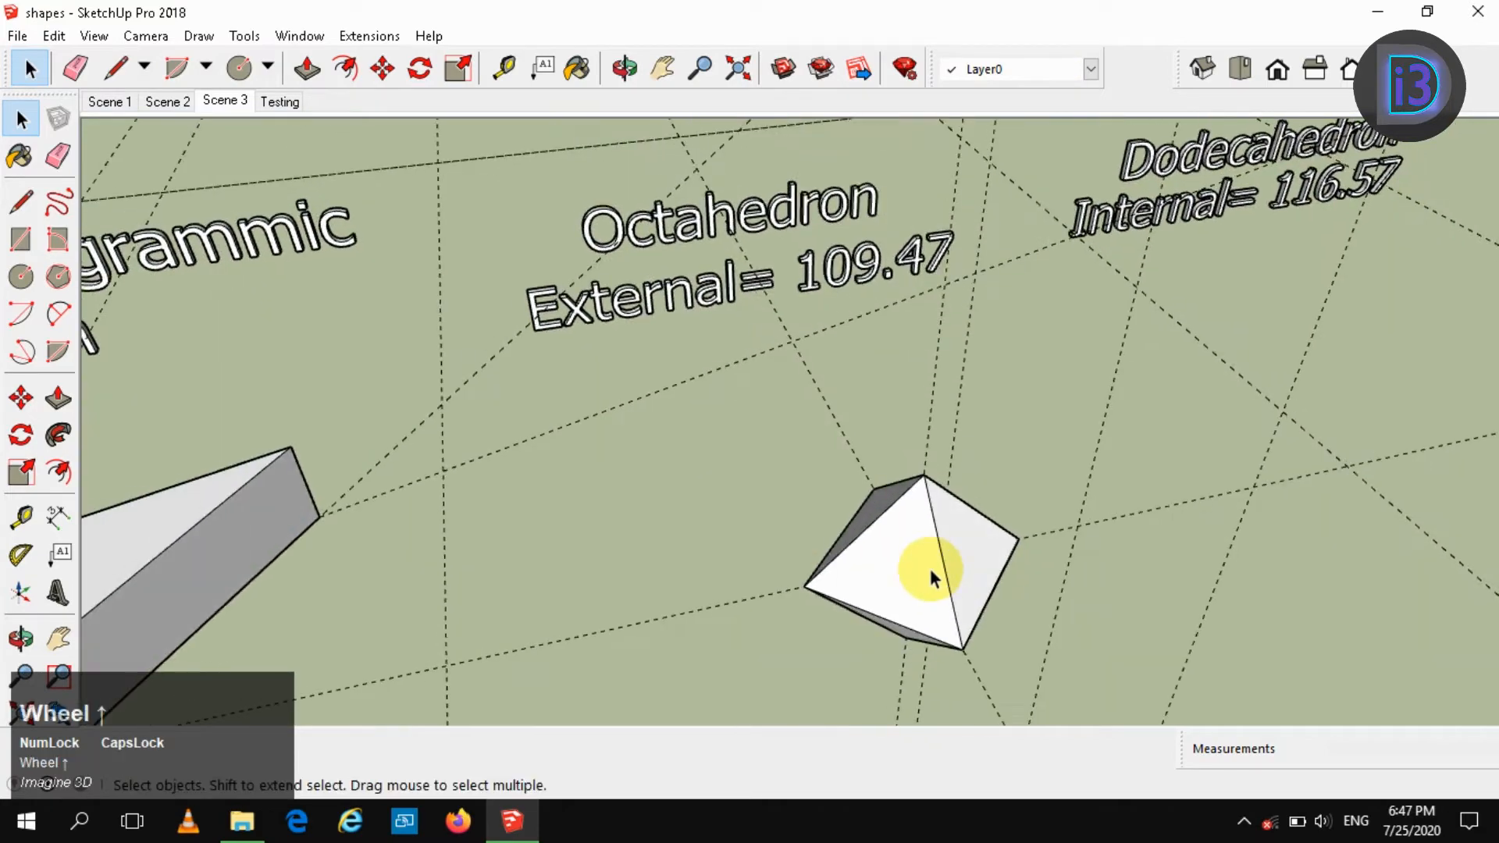
middle_drag(930, 569, 520, 662)
scroll(744, 524, down, 1)
middle_drag(746, 529, 836, 294)
scroll(830, 375, down, 5)
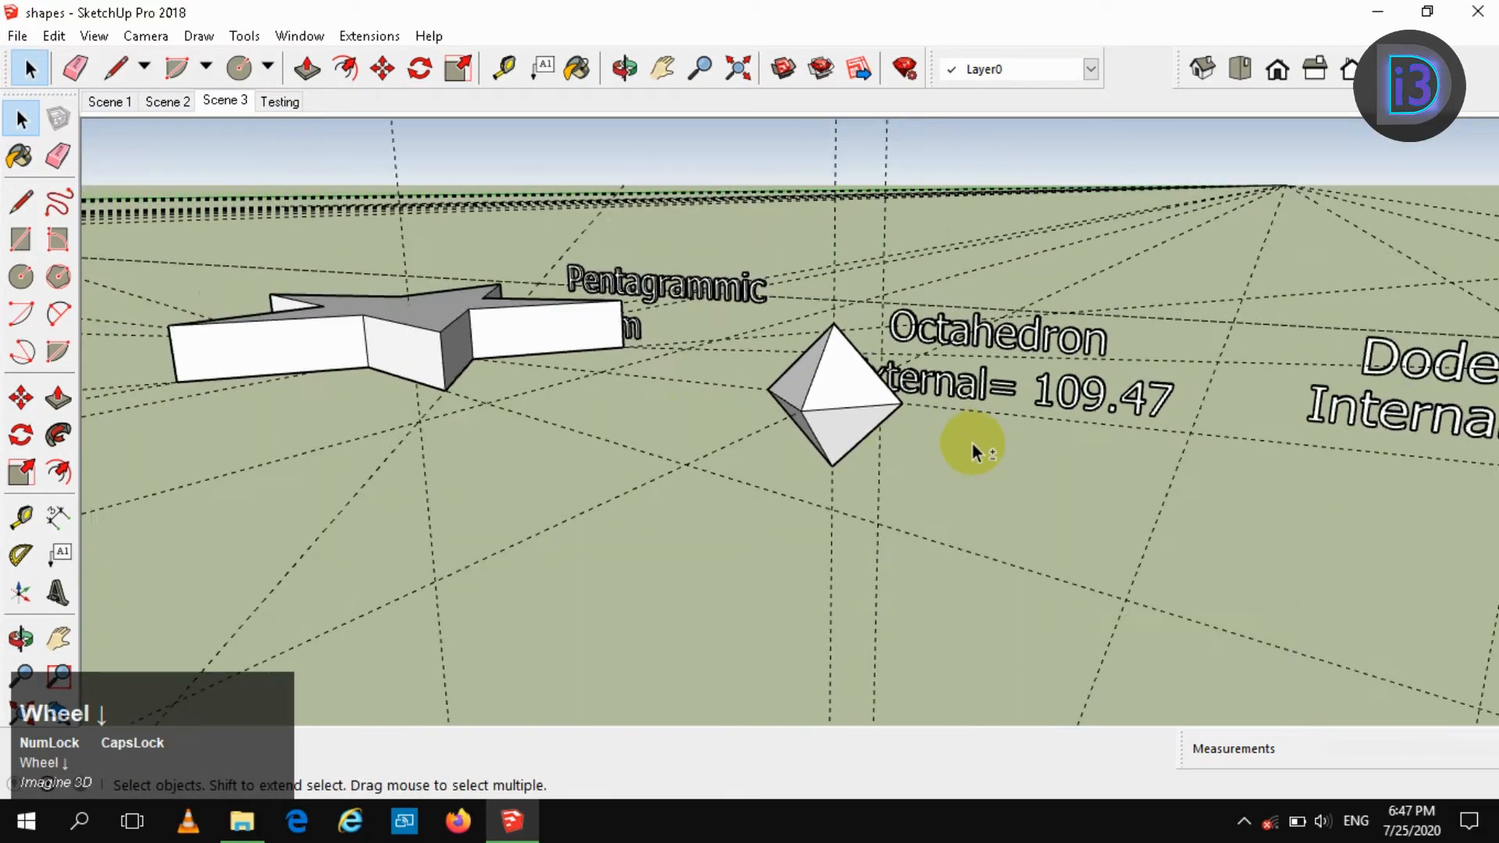
- Draw a five-sided circle with a 3 m radius centered on the guide intersection by the Dodecahedron label
shift+middle_drag(970, 442, 1019, 457)
scroll(1019, 457, down, 2)
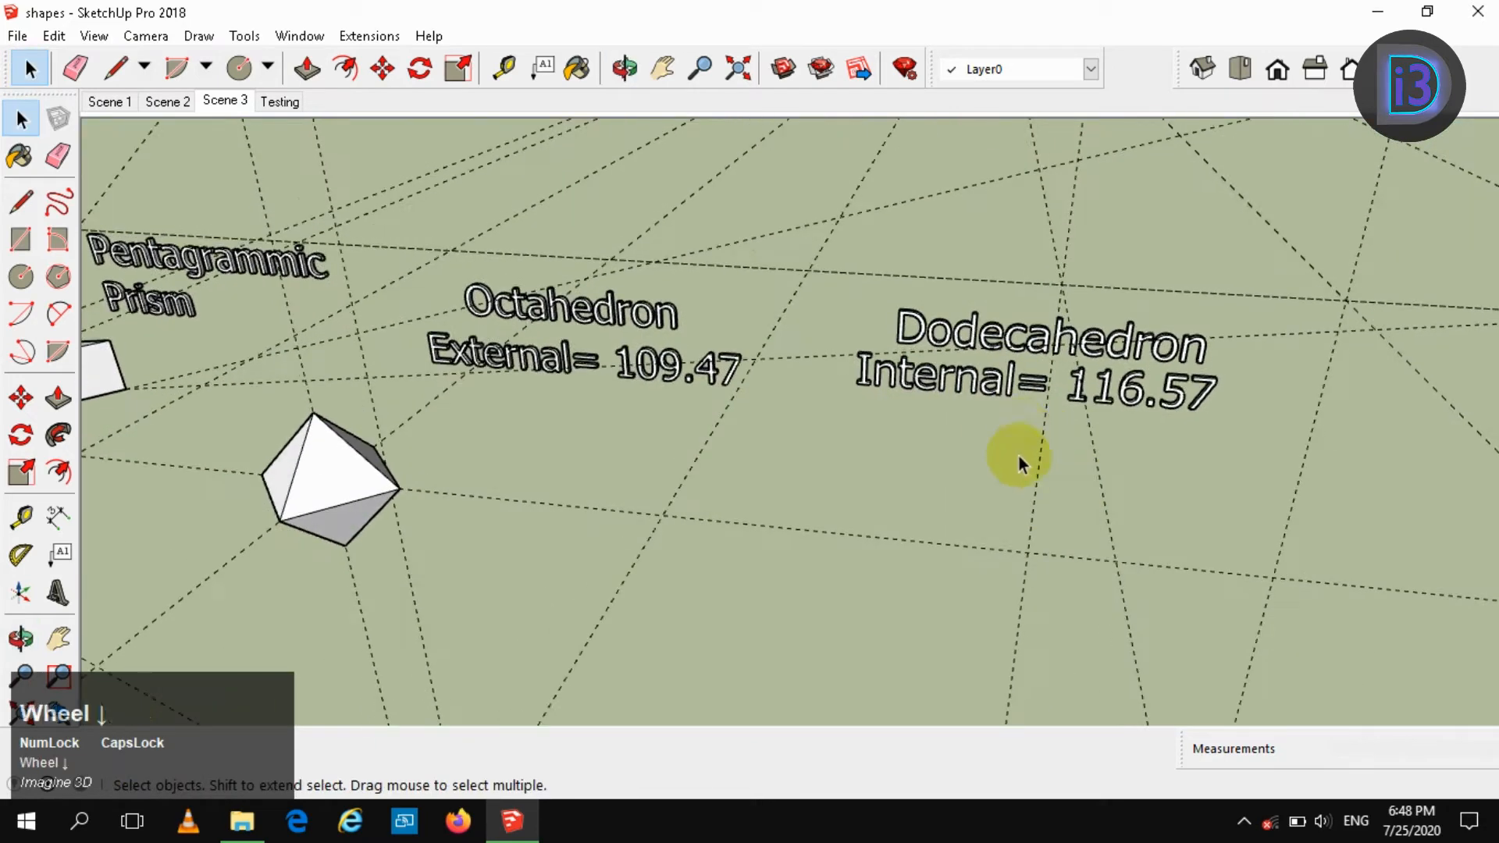
middle_drag(1029, 523, 813, 408)
scroll(897, 361, down, 2)
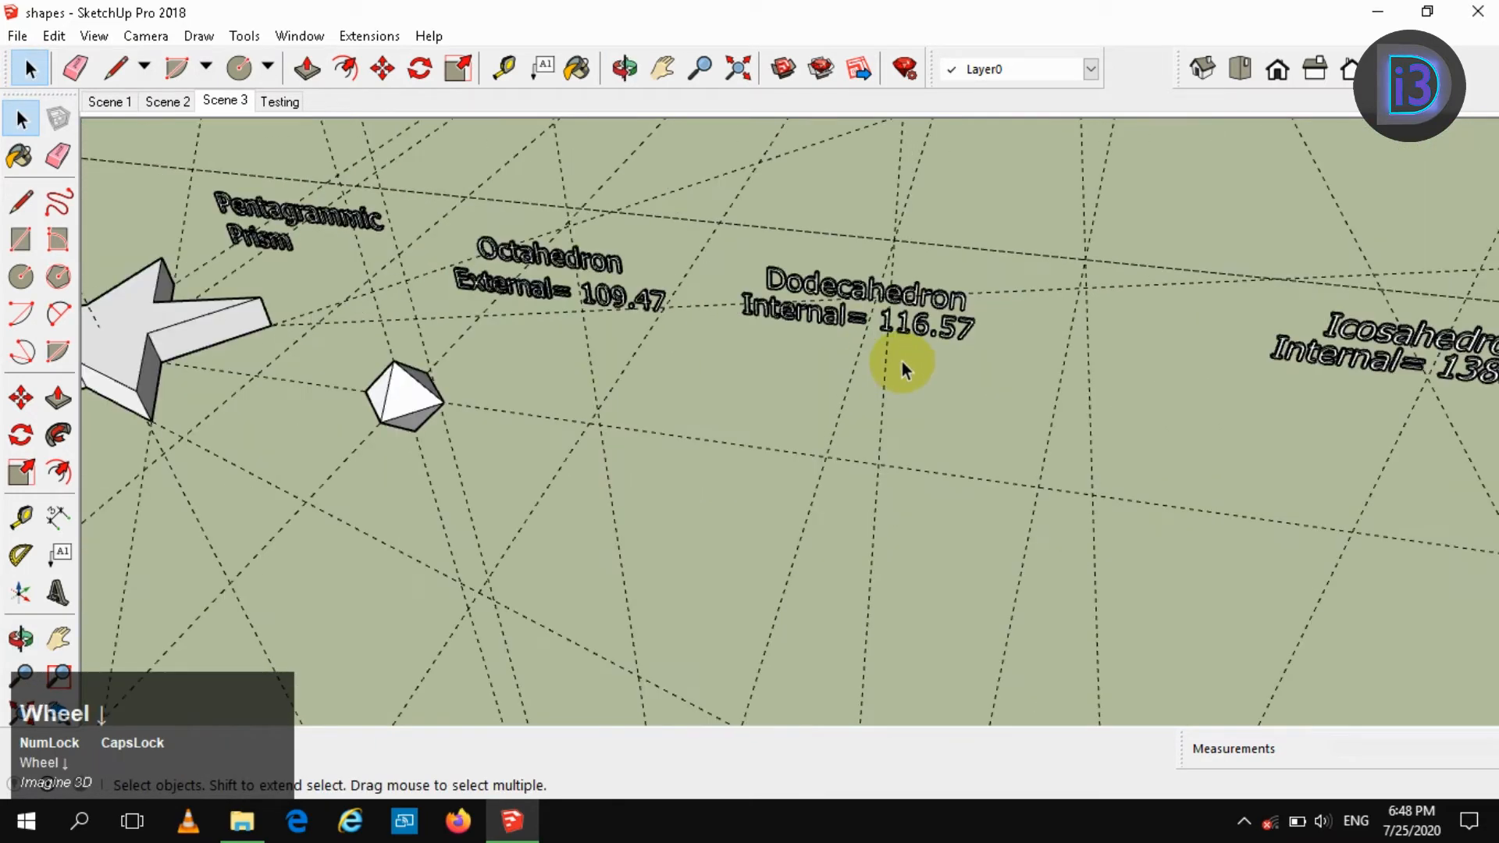
middle_drag(897, 362, 939, 278)
scroll(819, 308, up, 4)
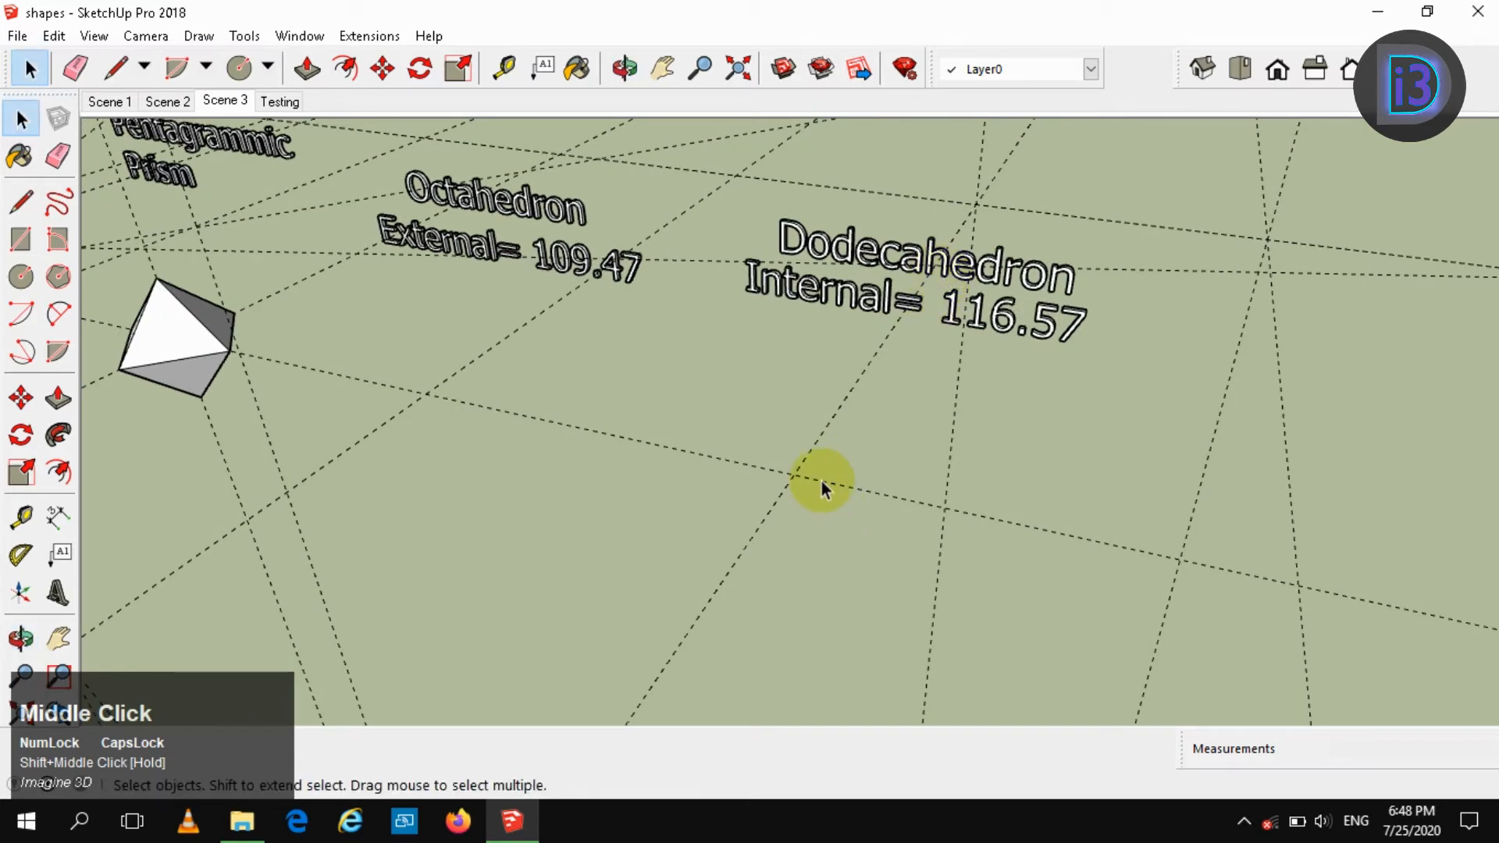
scroll(821, 484, up, 1)
key(c)
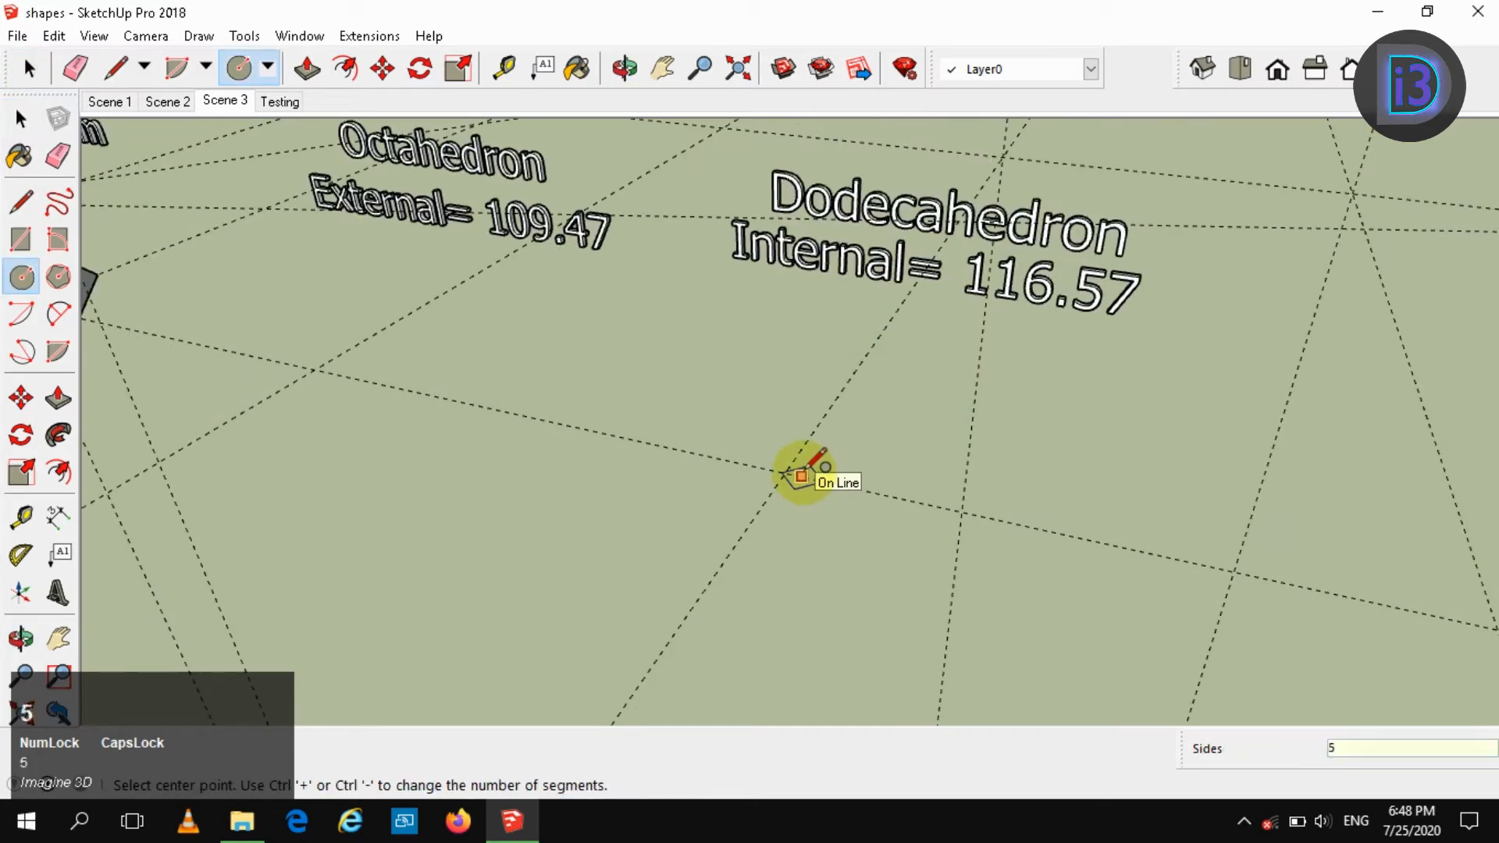
click(784, 473)
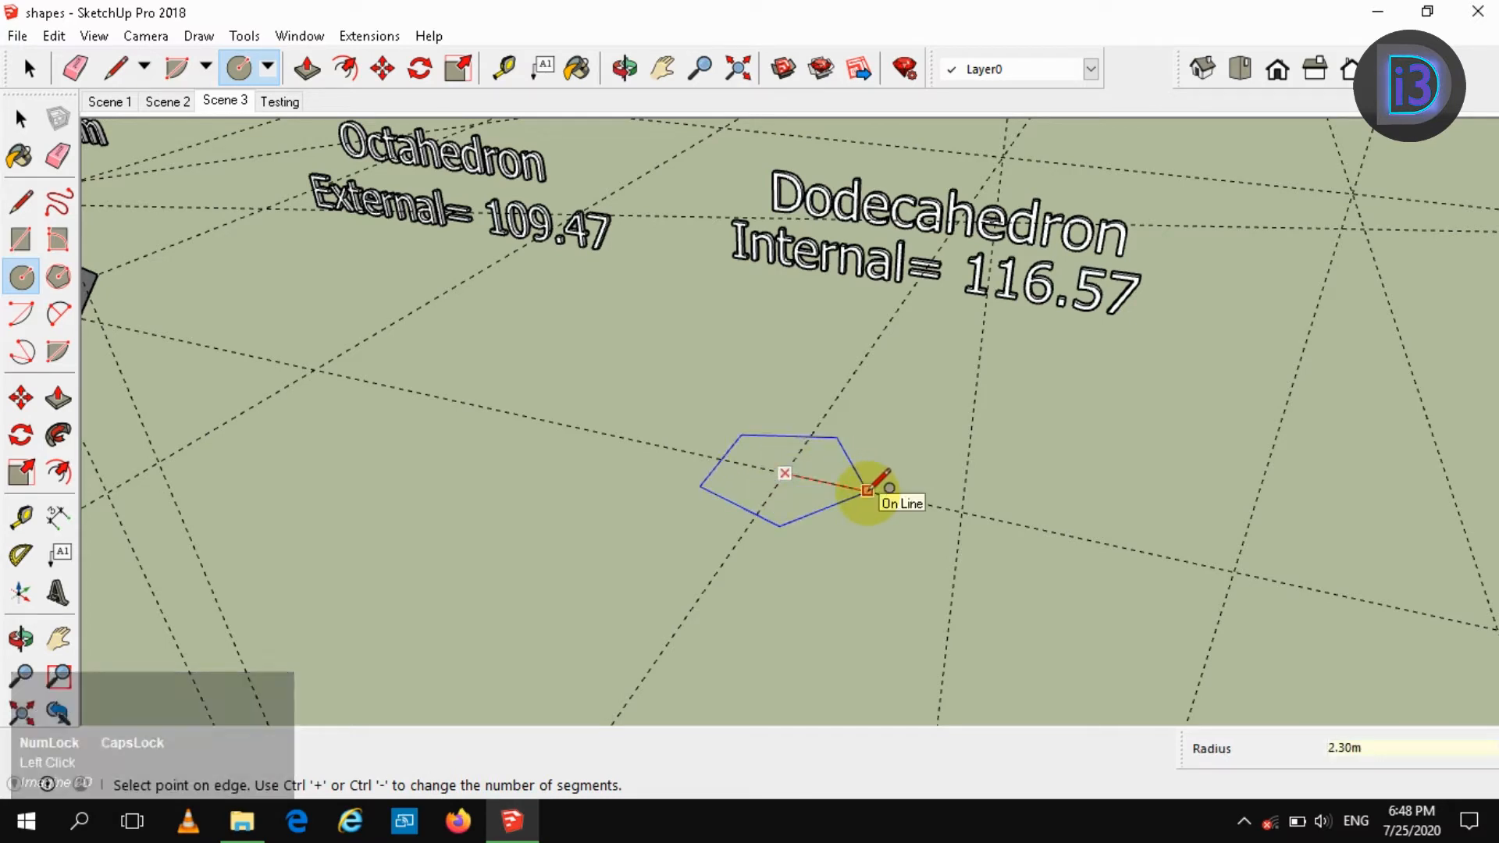
text(3)
key(Return)
key(space)
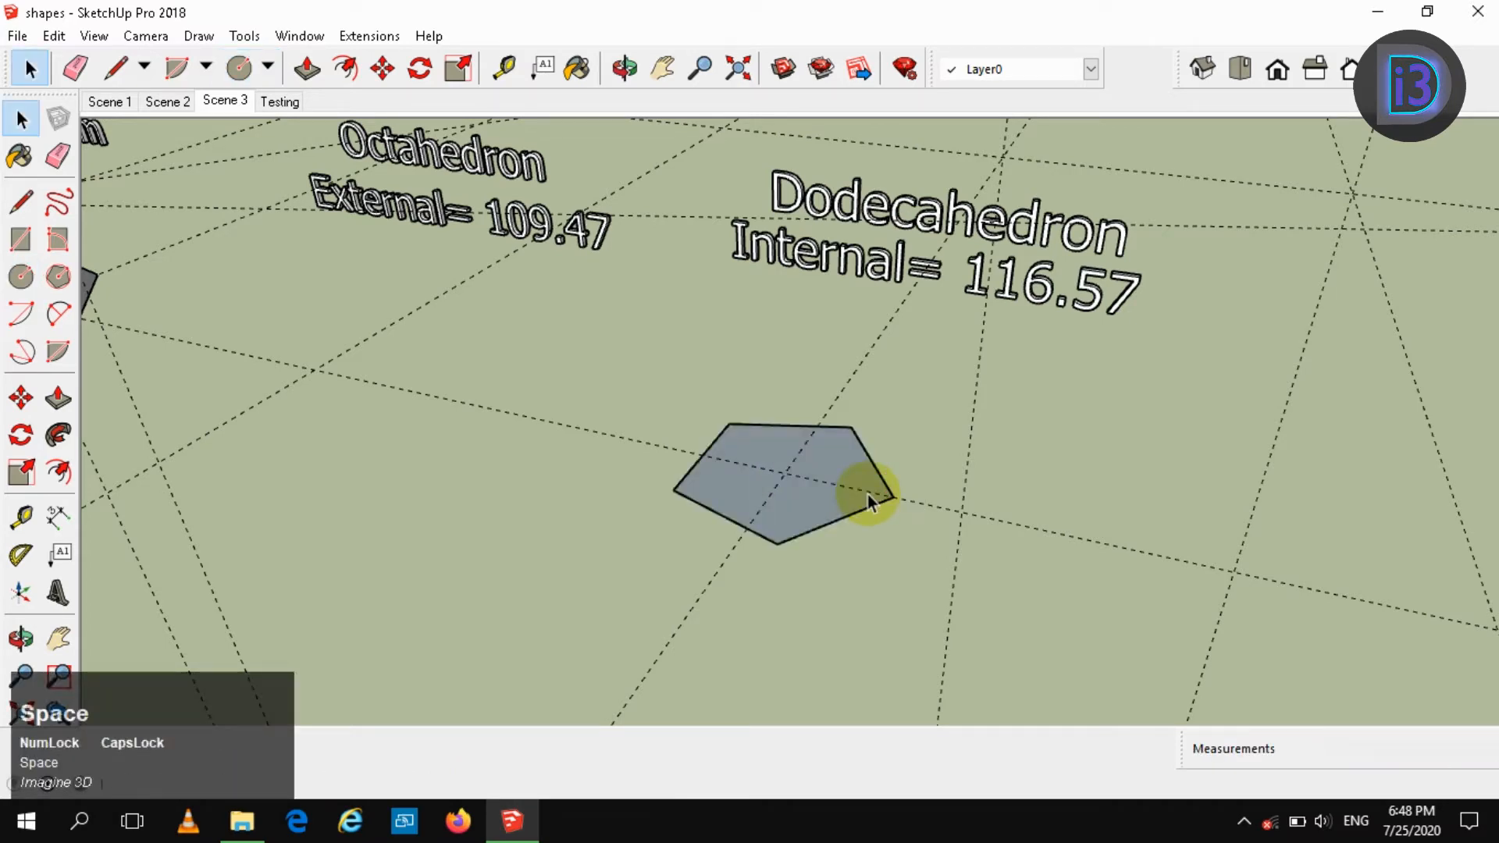
- Make the pentagon's face and edges into a group
middle_drag(824, 491, 846, 521)
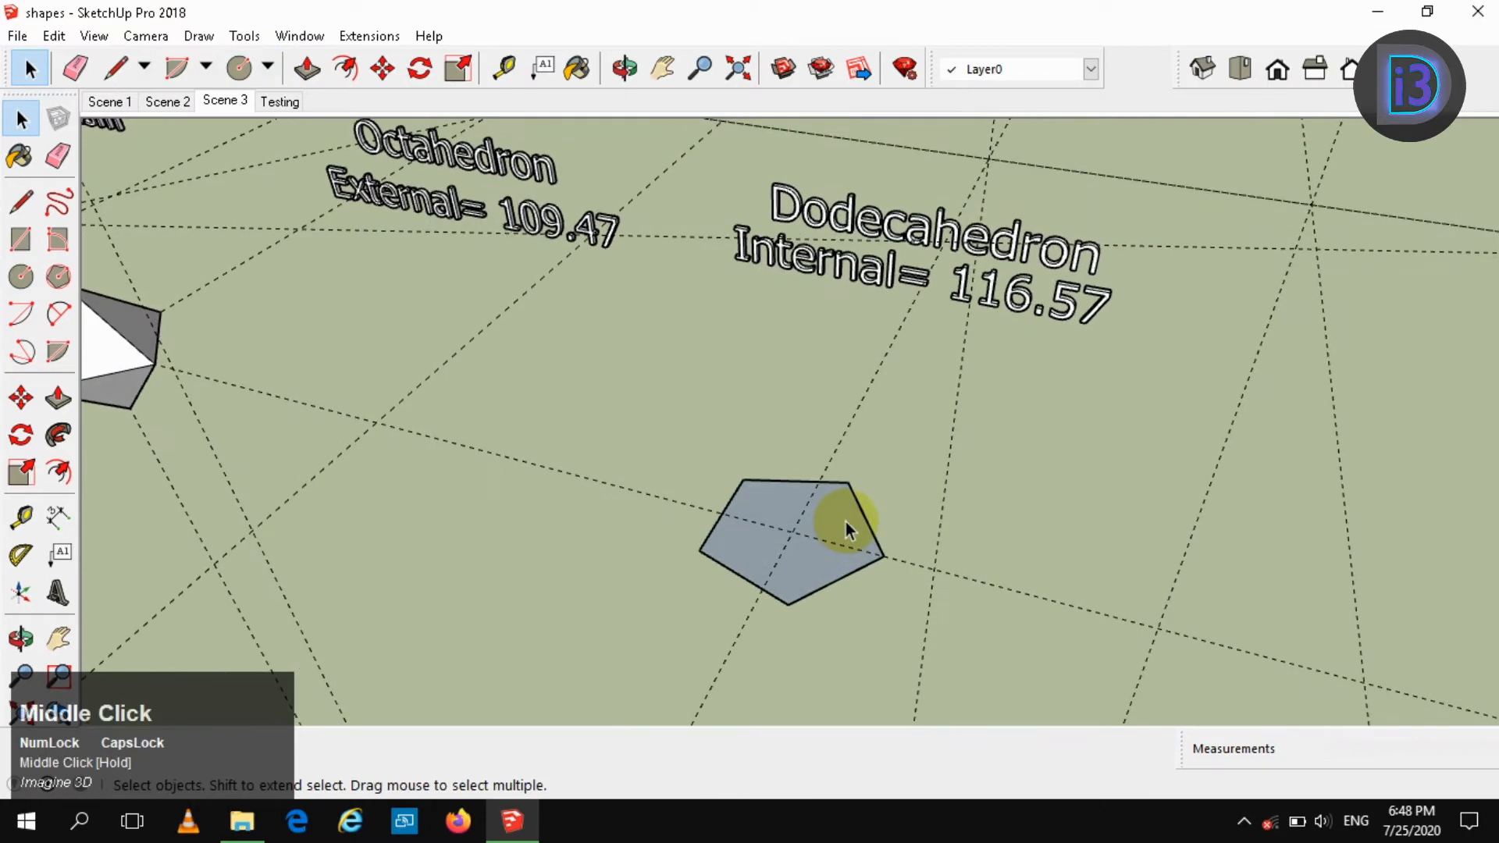
click(845, 522)
right_click(846, 521)
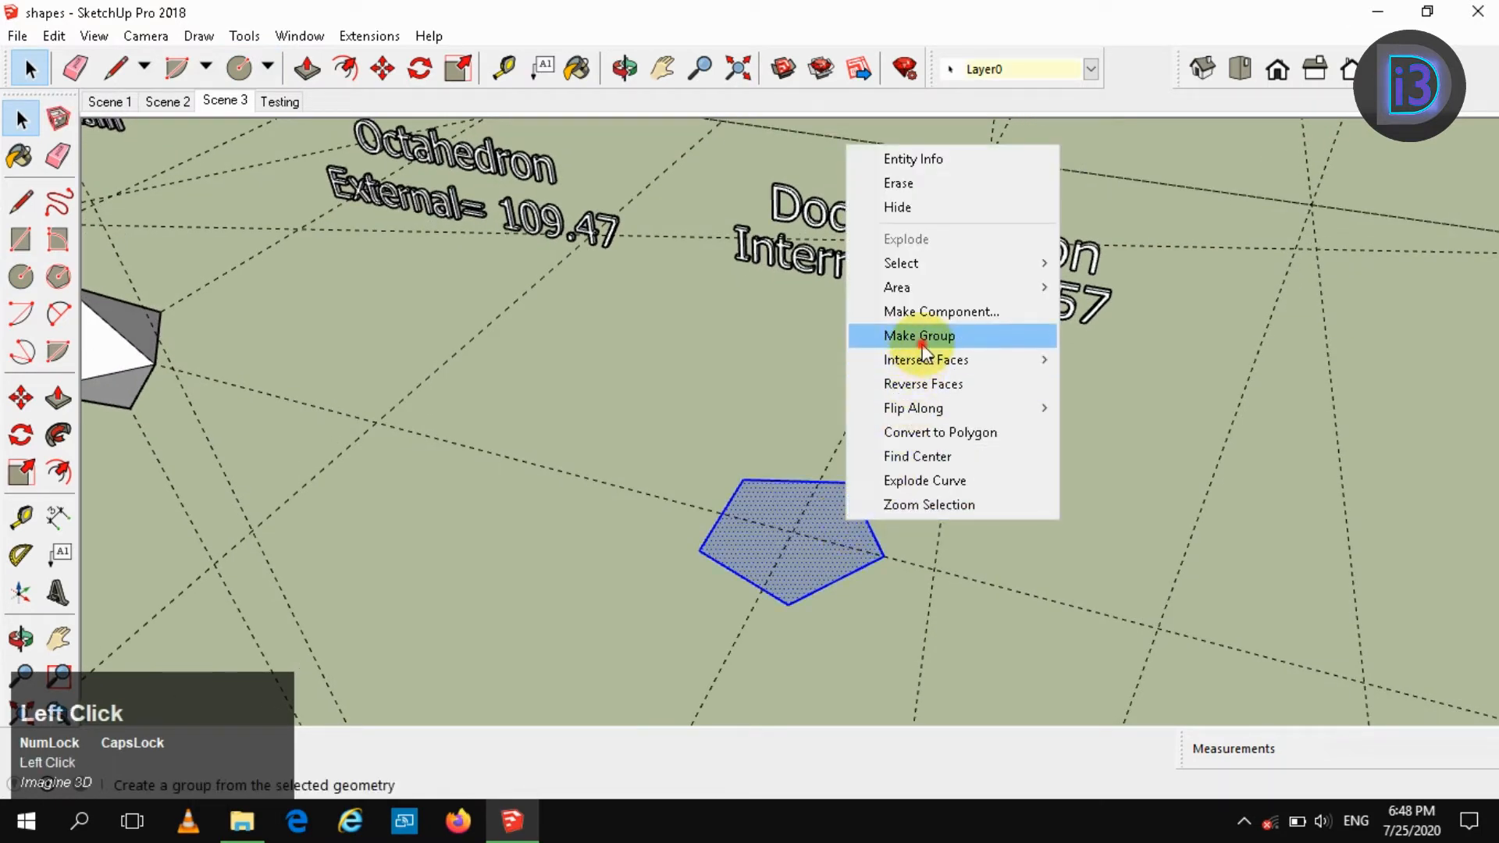
click(882, 335)
click(978, 469)
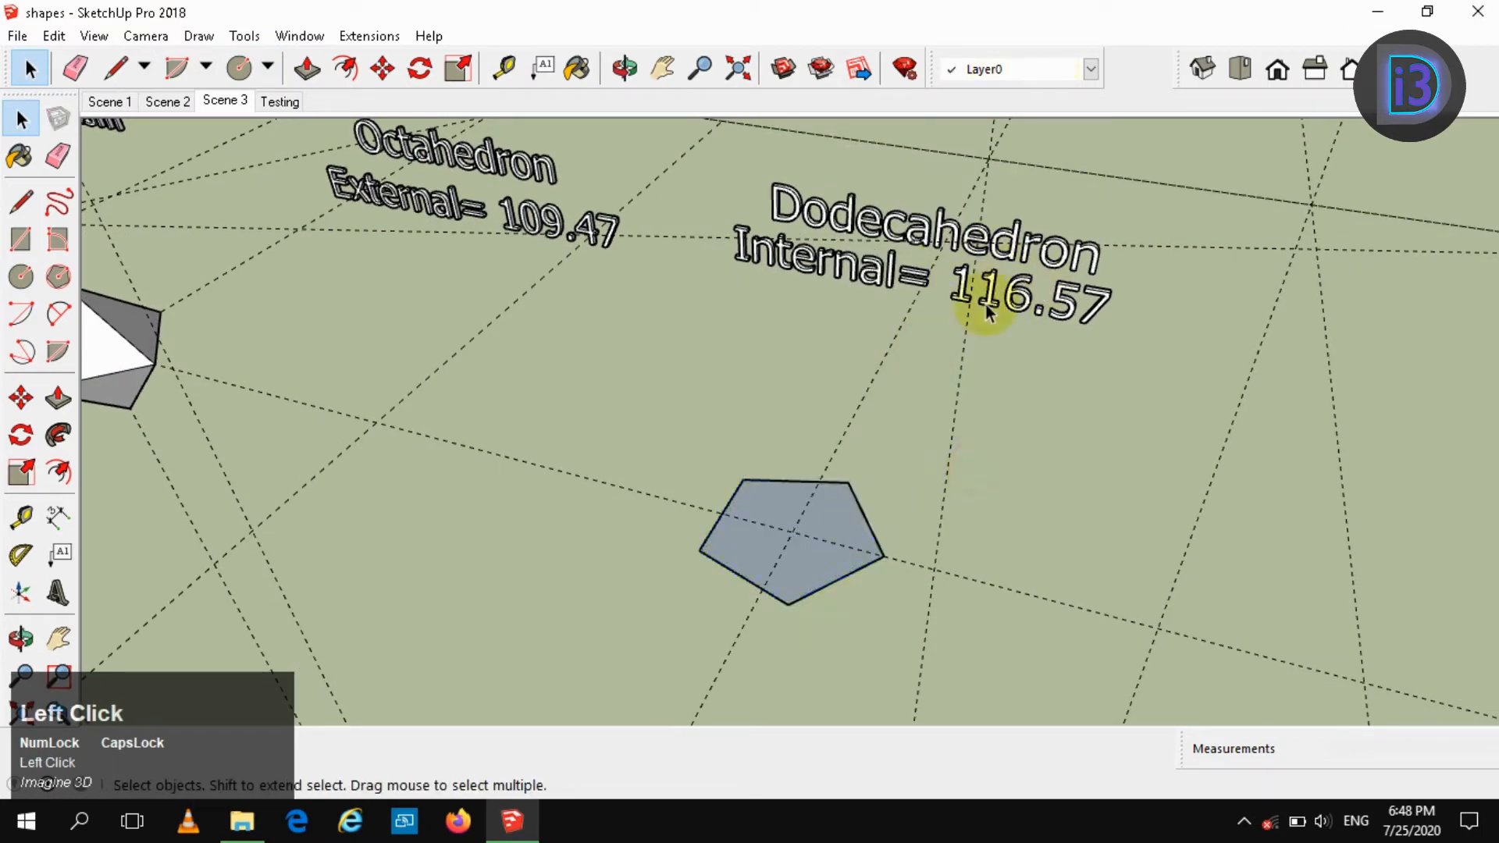
- Rotate a copy of the pentagon group by 116.57 degrees about the edge nearest the octahedron, in the green-axis plane
click(751, 539)
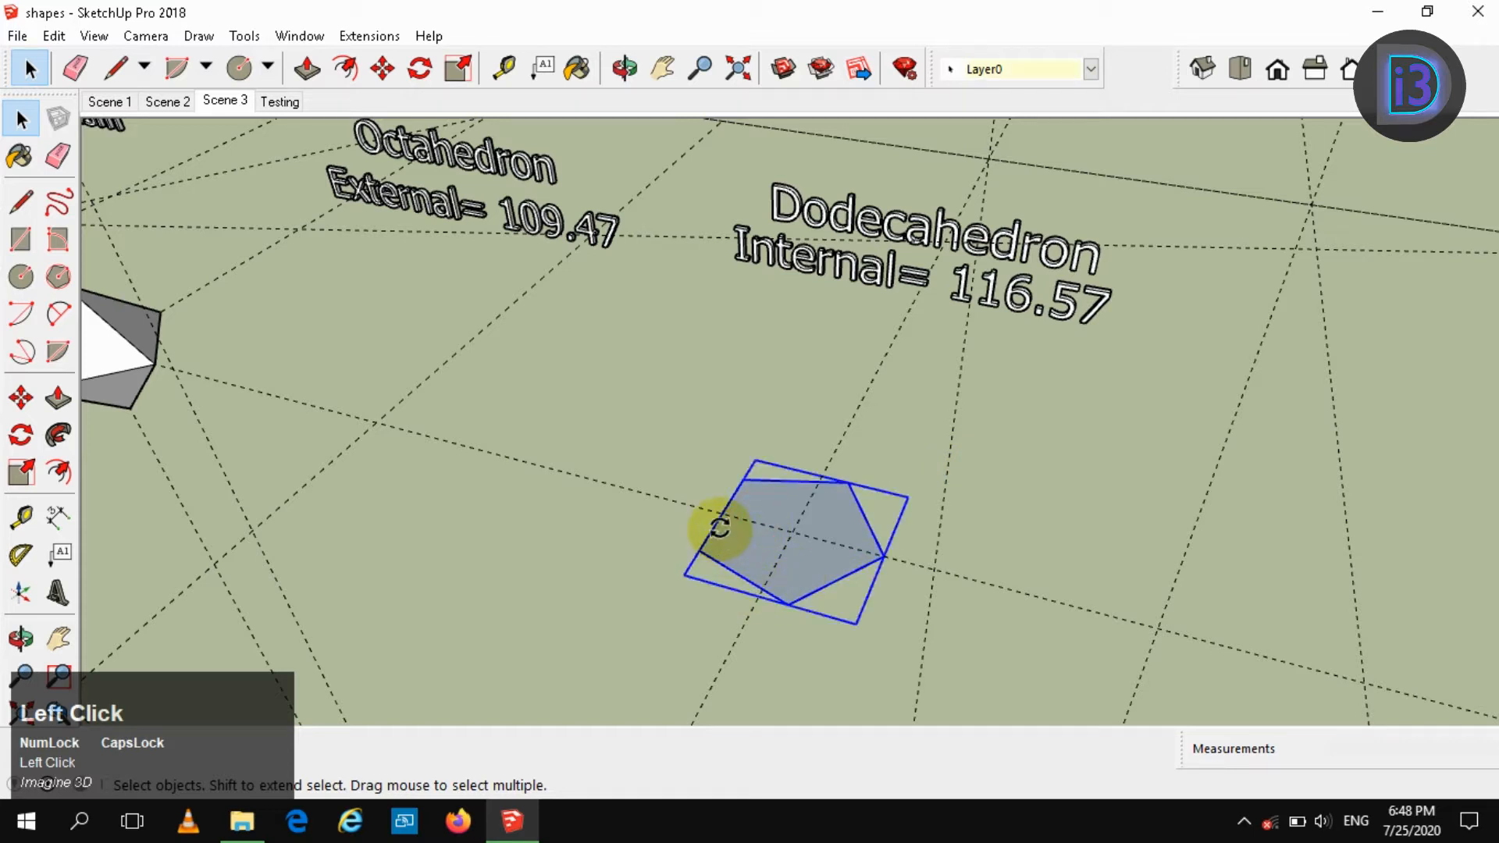
key(q)
key(Left)
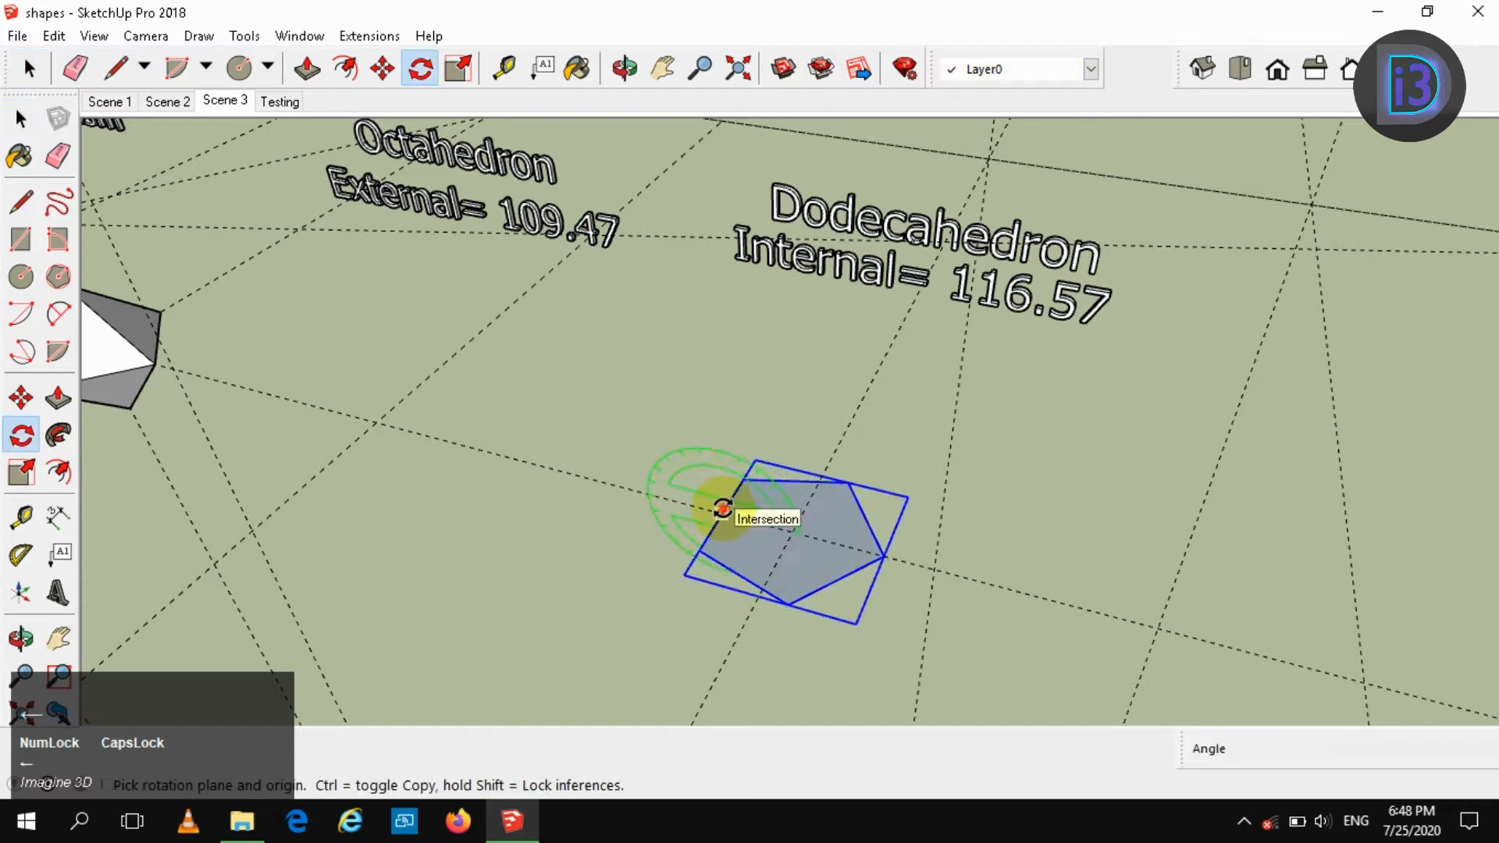
click(722, 508)
click(851, 542)
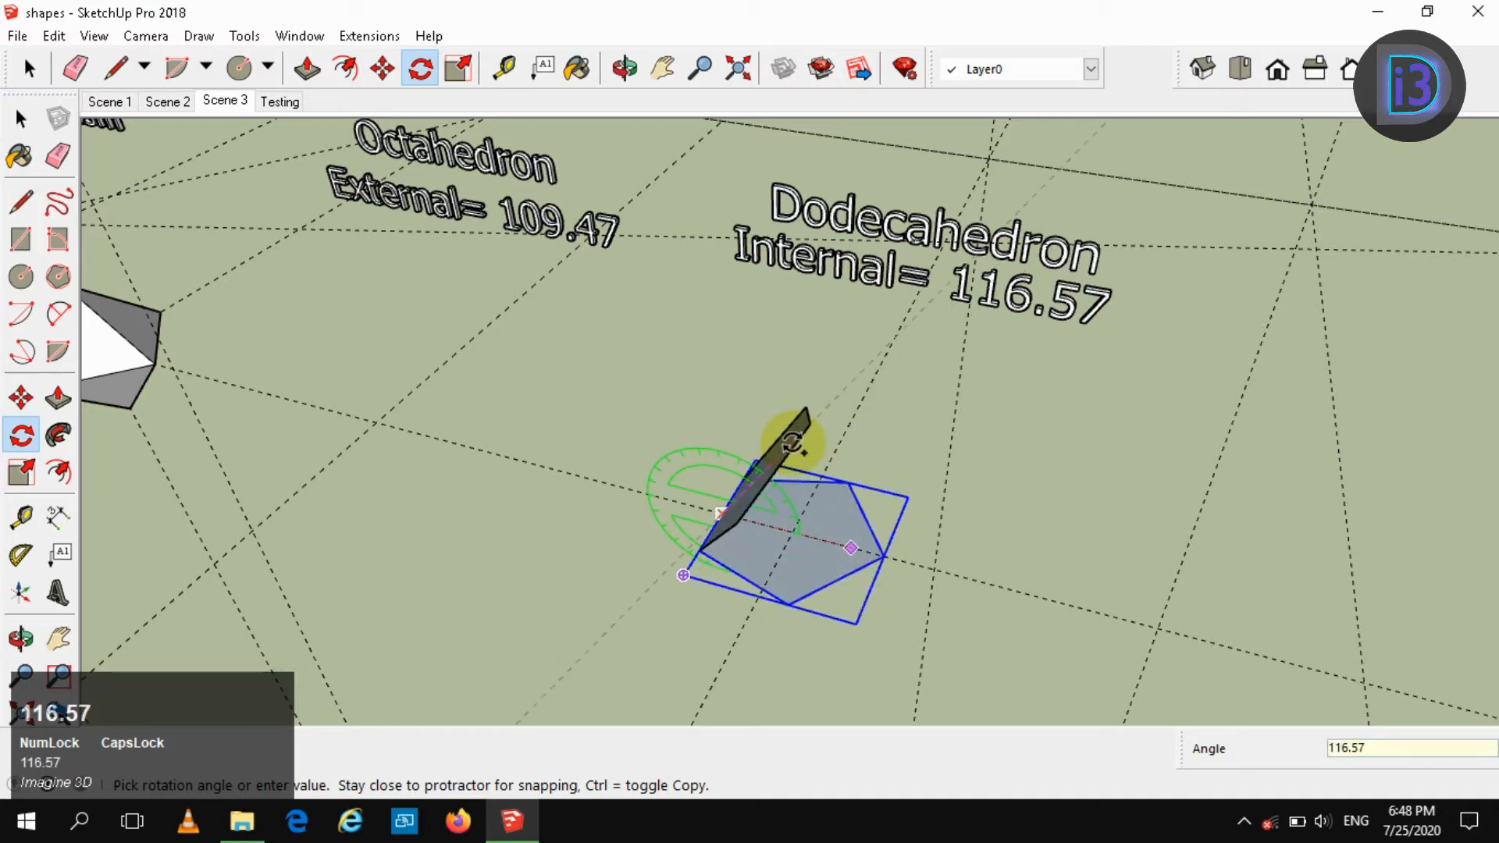
key(Return)
key(space)
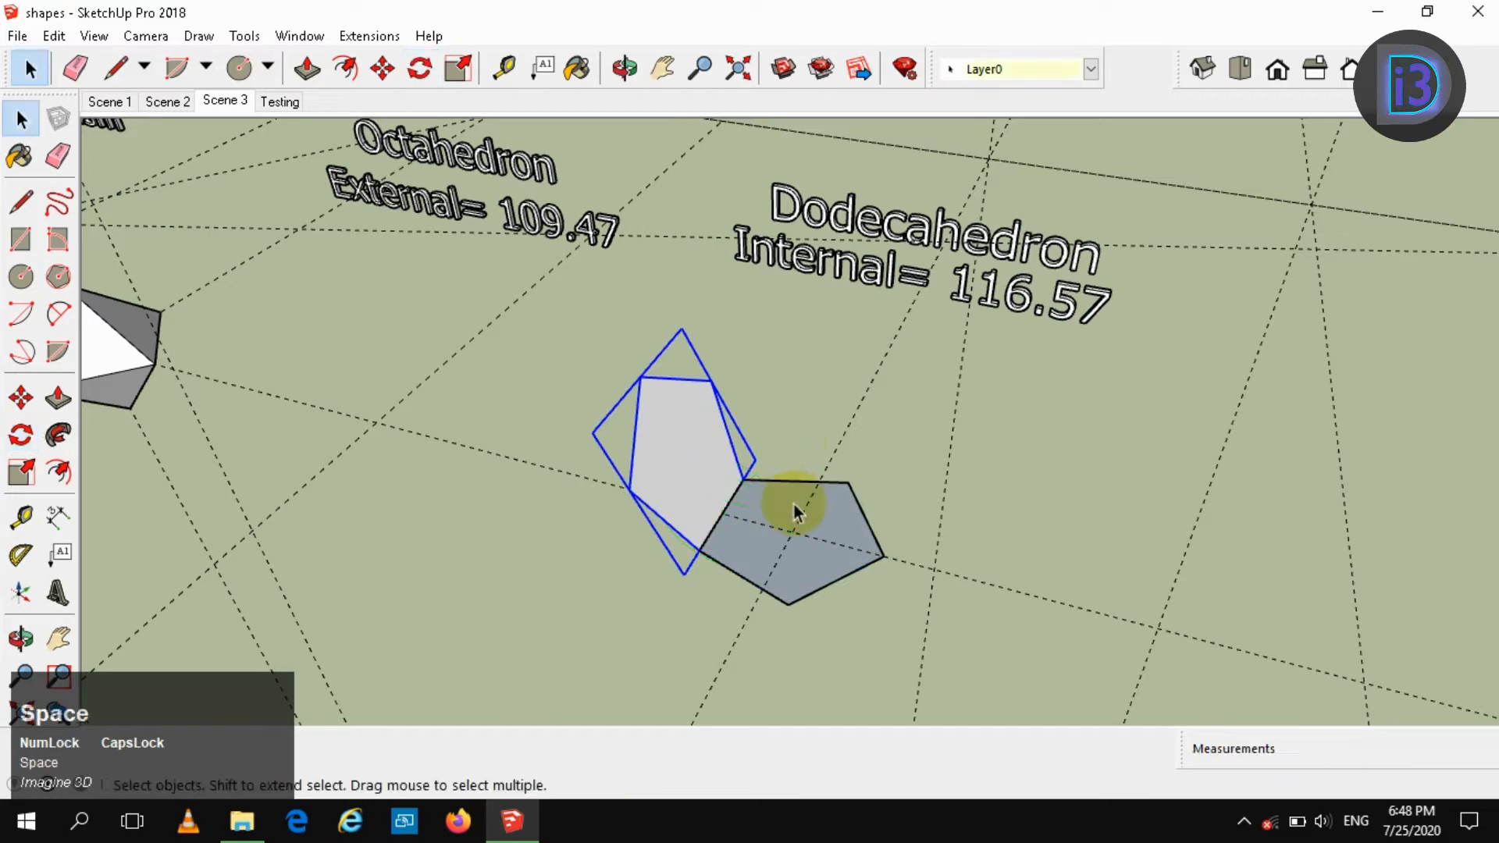
scroll(790, 531, up, 1)
right_click(693, 459)
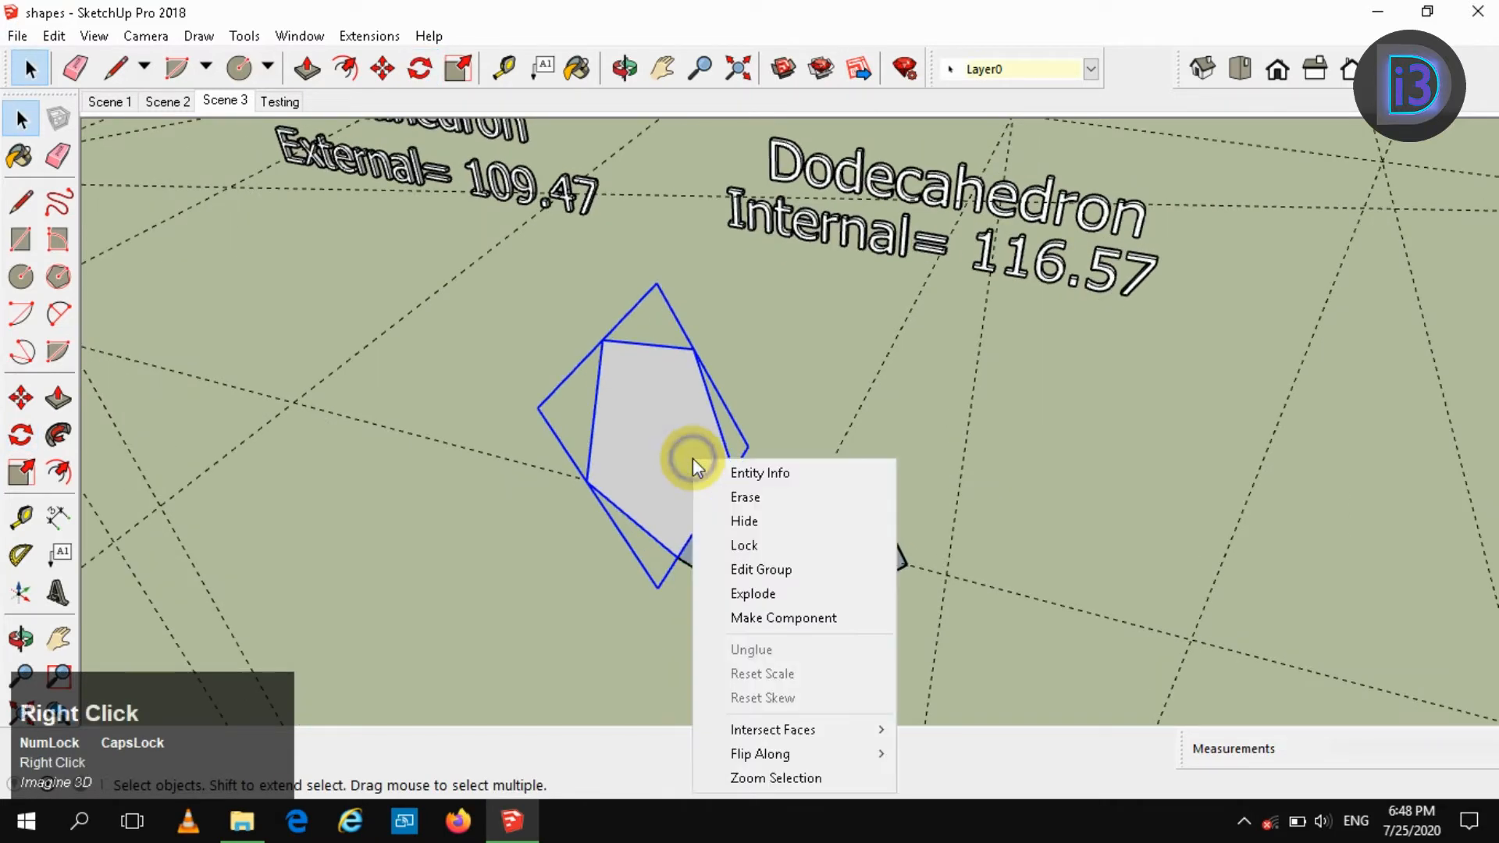
double_click(650, 459)
click(1044, 478)
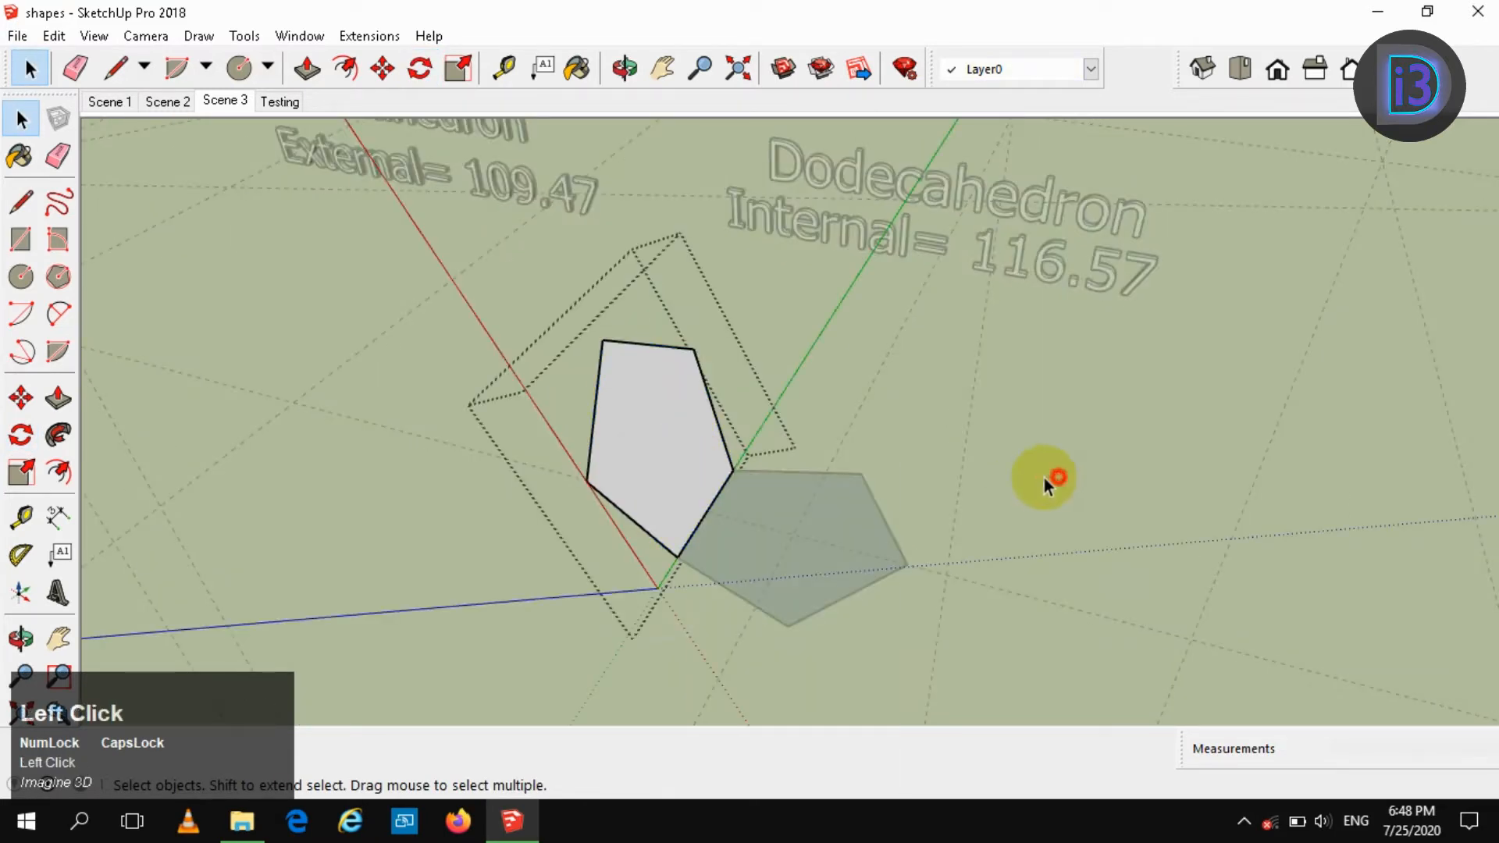
- Make four rotated copies of the tilted pentagon group at 72-degree intervals about the center of the base pentagon
click(671, 481)
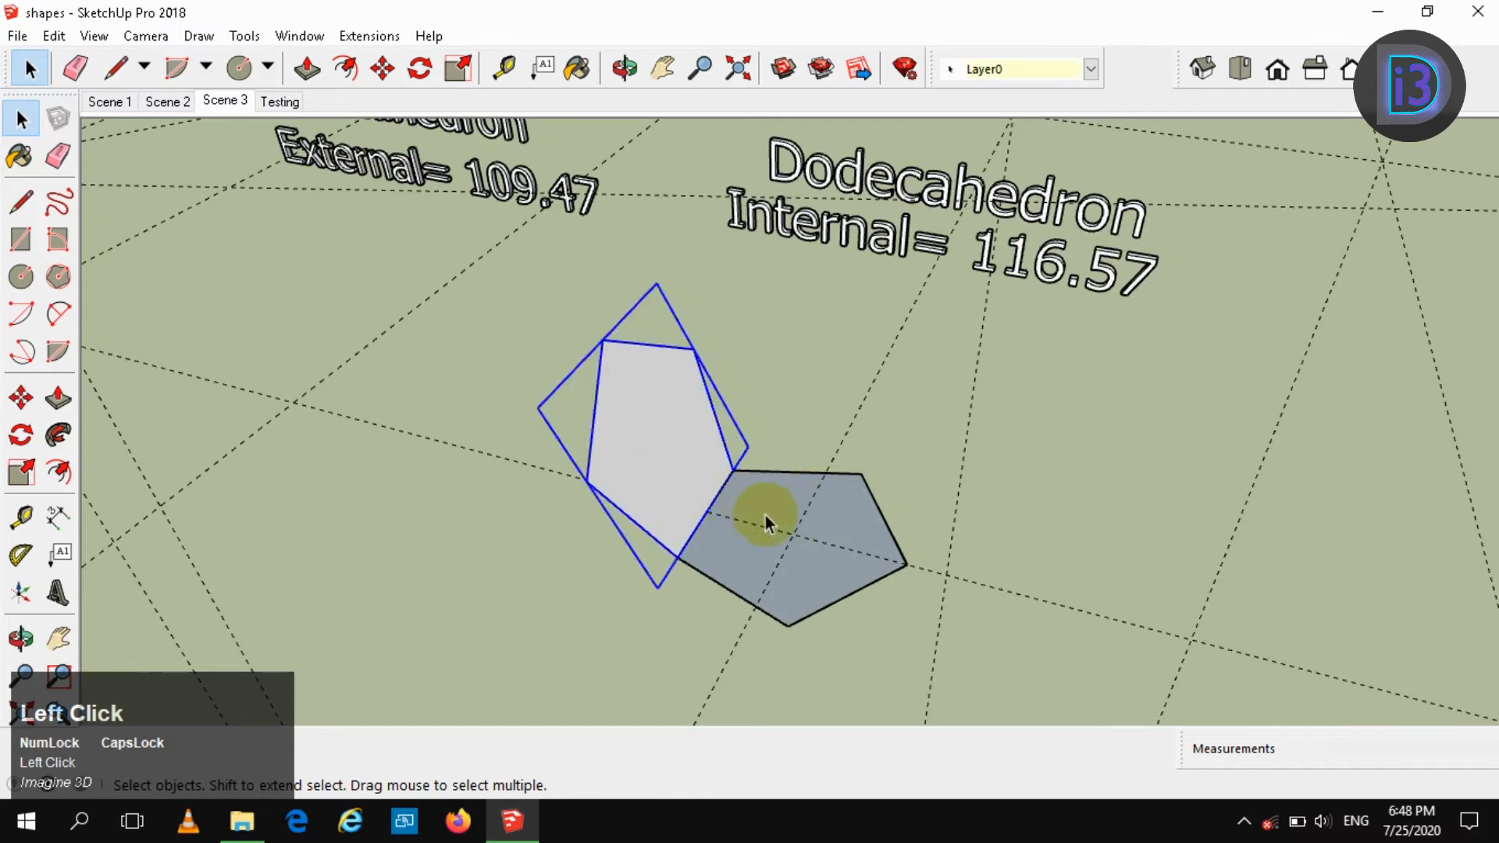
key(q)
click(792, 535)
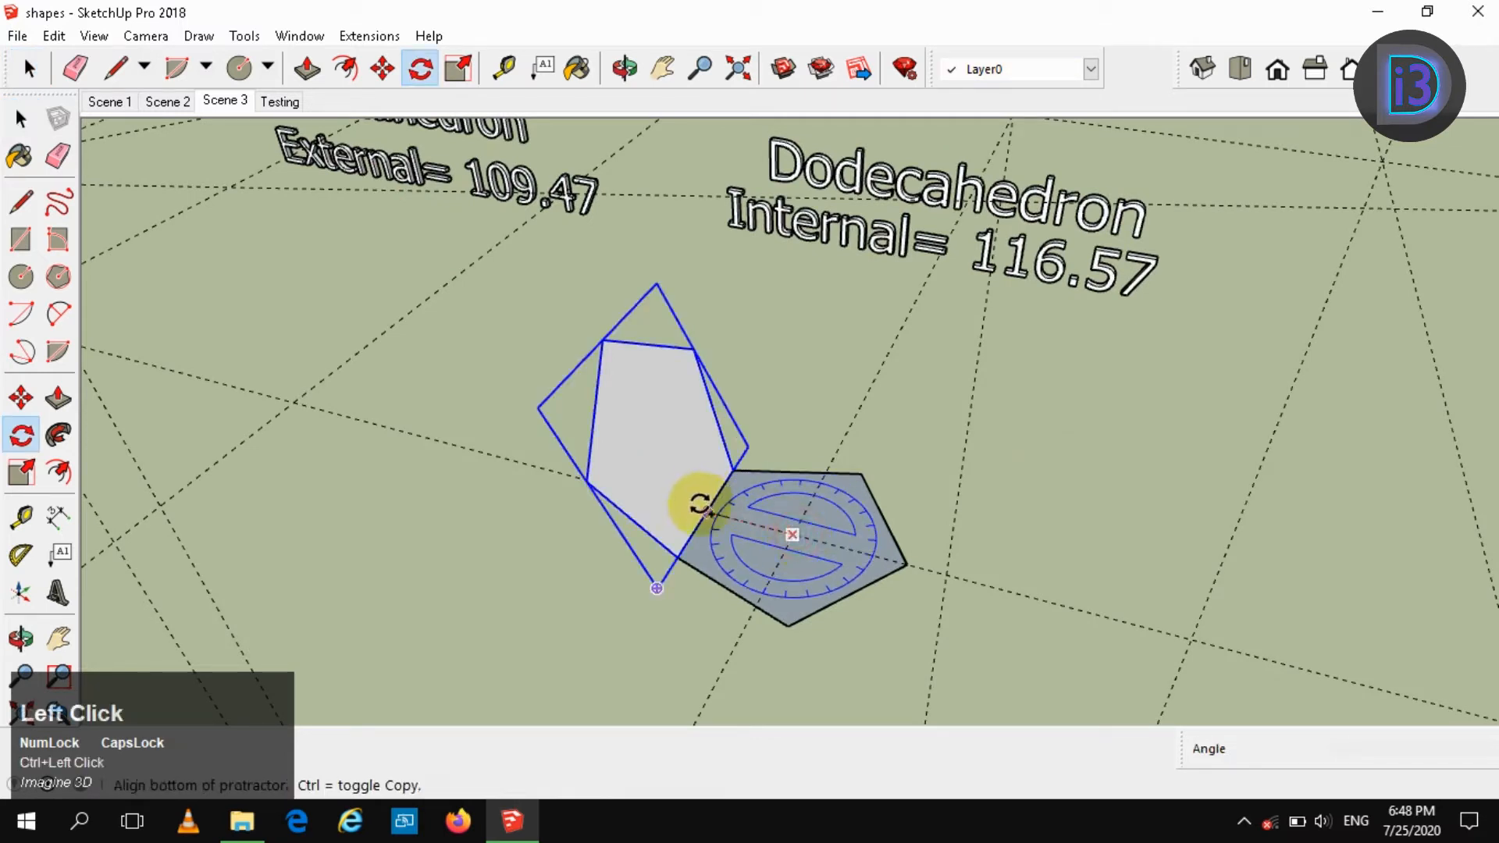
click(704, 509)
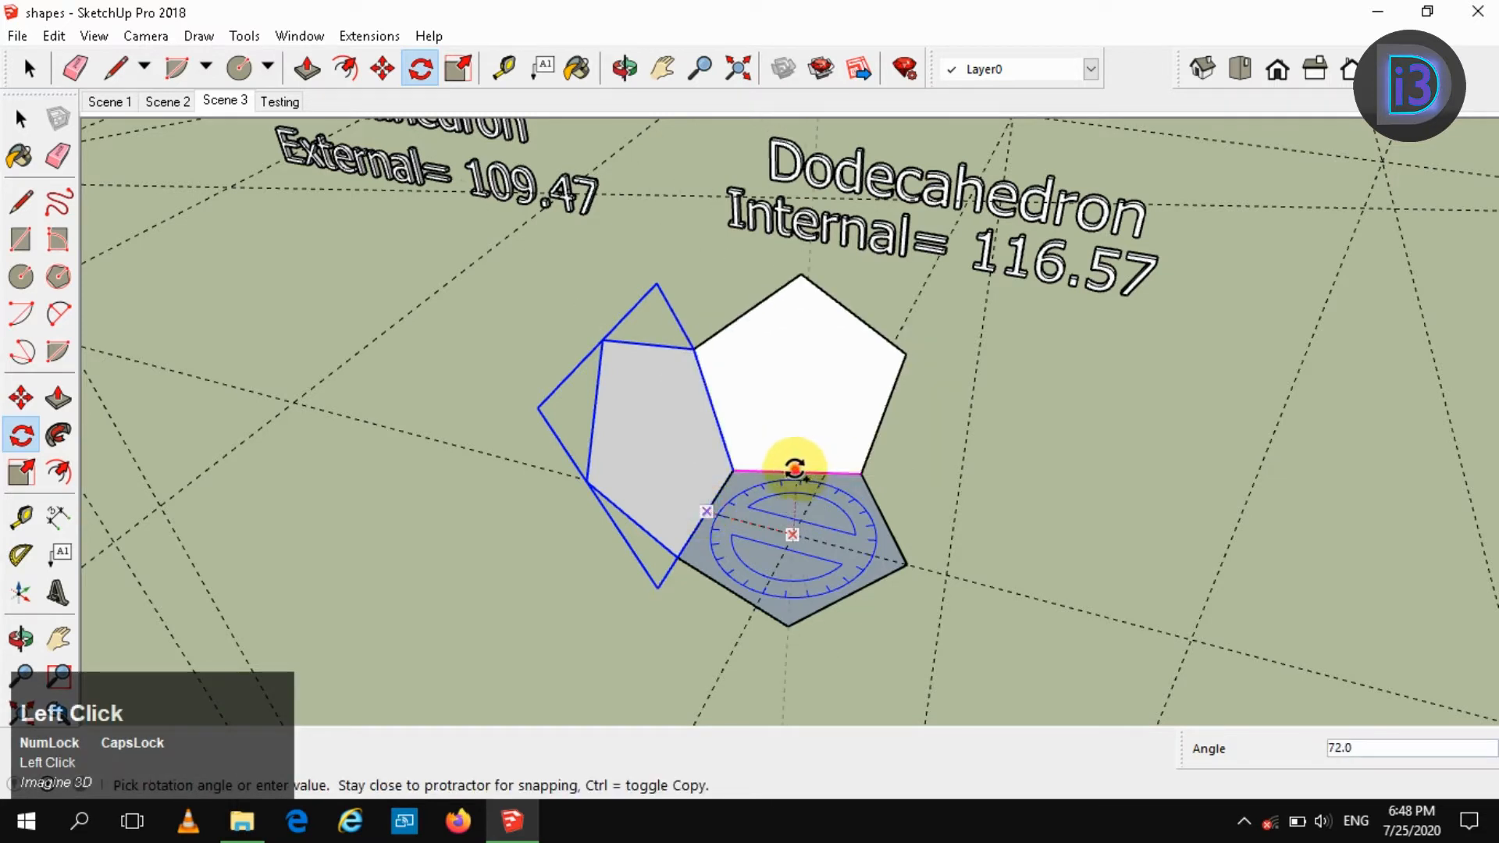
click(793, 469)
key(Return)
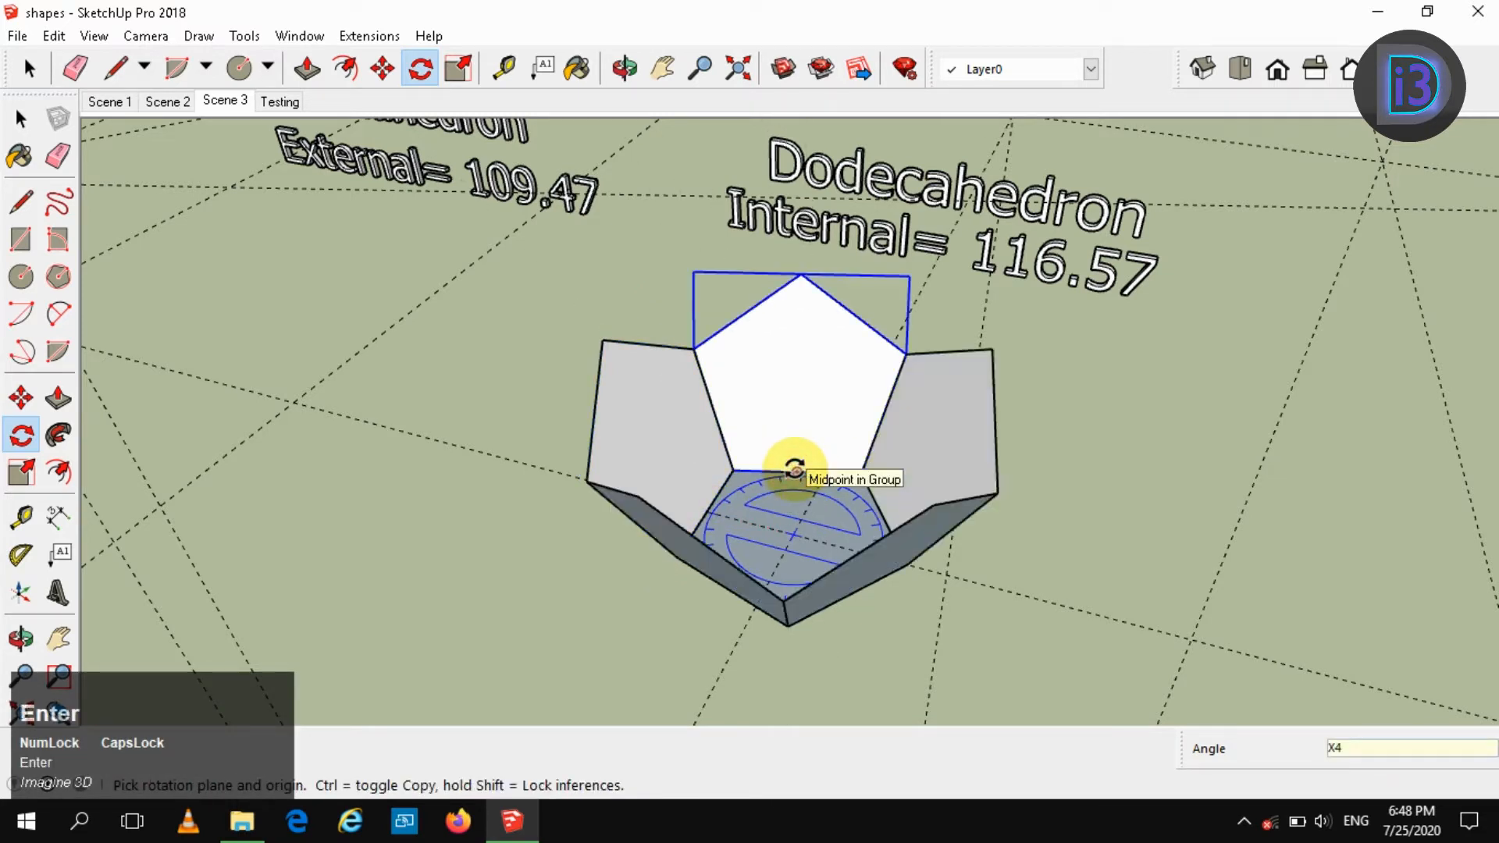
- Explode the base pentagon and all five tilted pentagon groups together
key(space)
middle_drag(793, 575, 716, 424)
drag(862, 603, 996, 696)
middle_drag(889, 636, 897, 469)
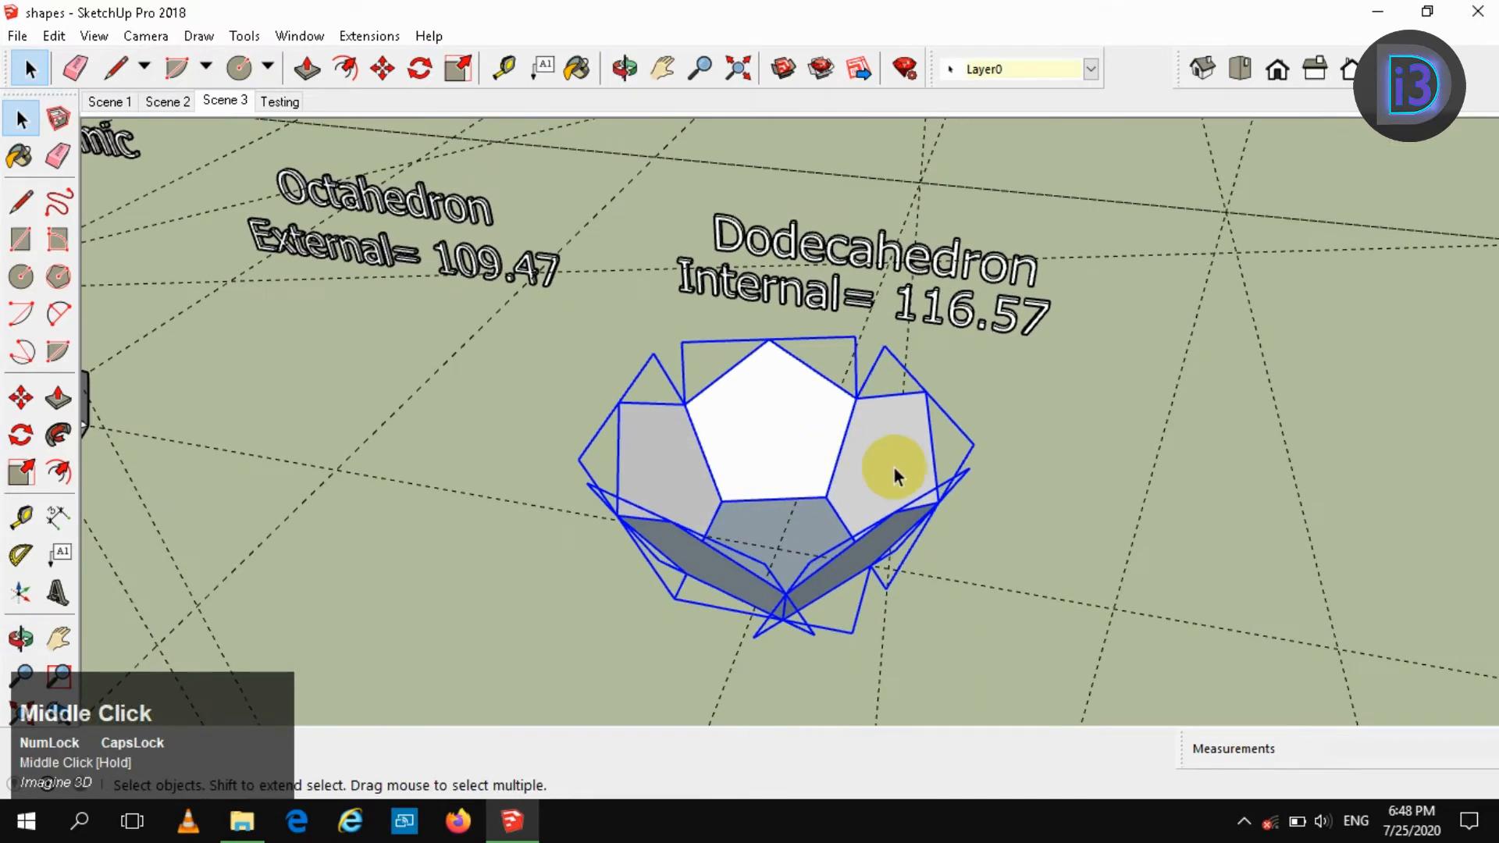
right_click(897, 468)
click(959, 586)
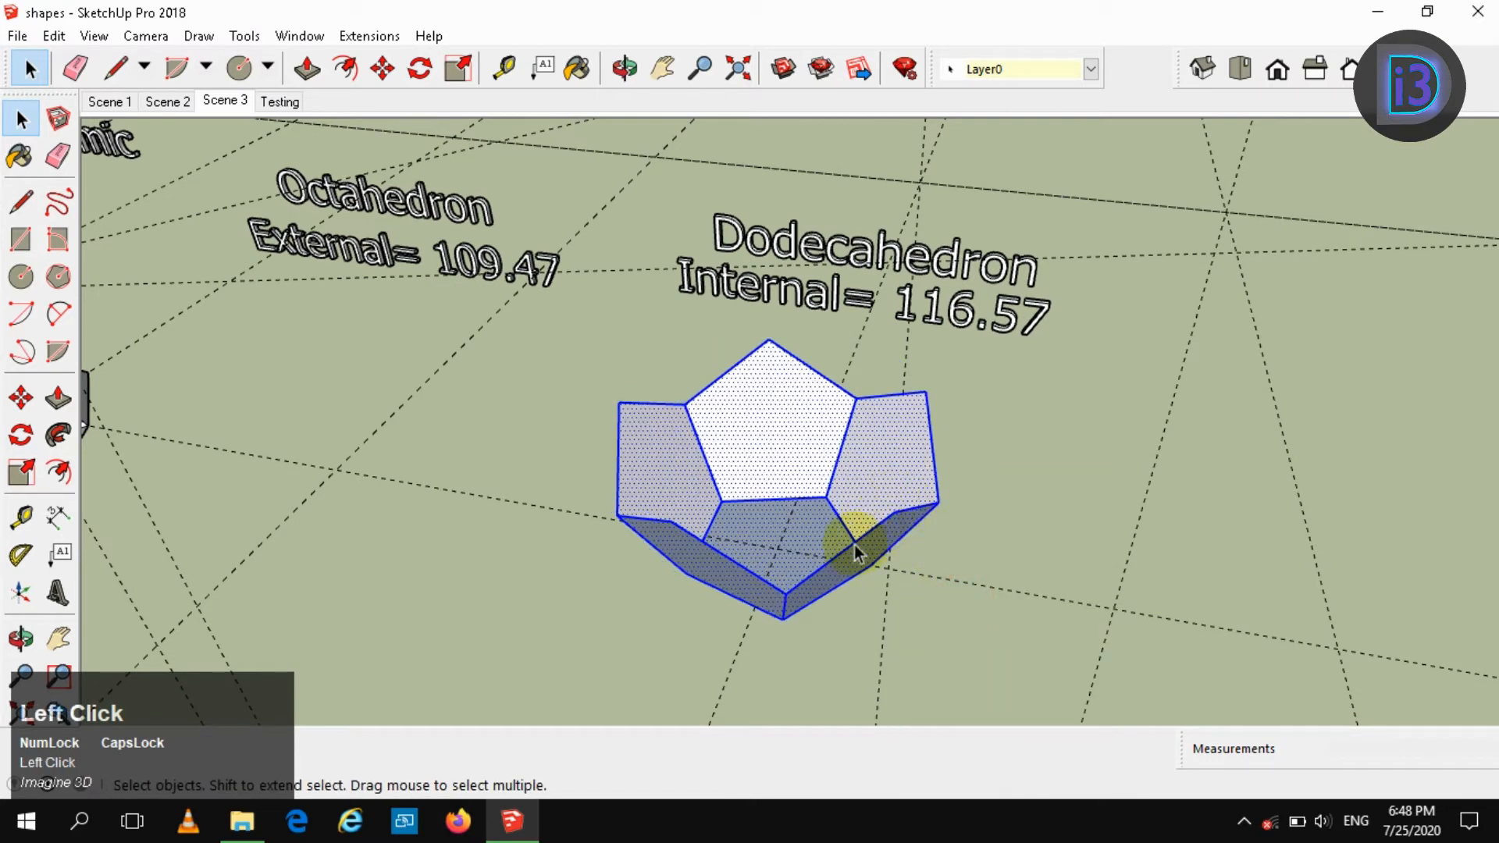
- Reverse one outer pentagon face of the bowl and orient all connected faces to match it
click(784, 462)
right_click(719, 591)
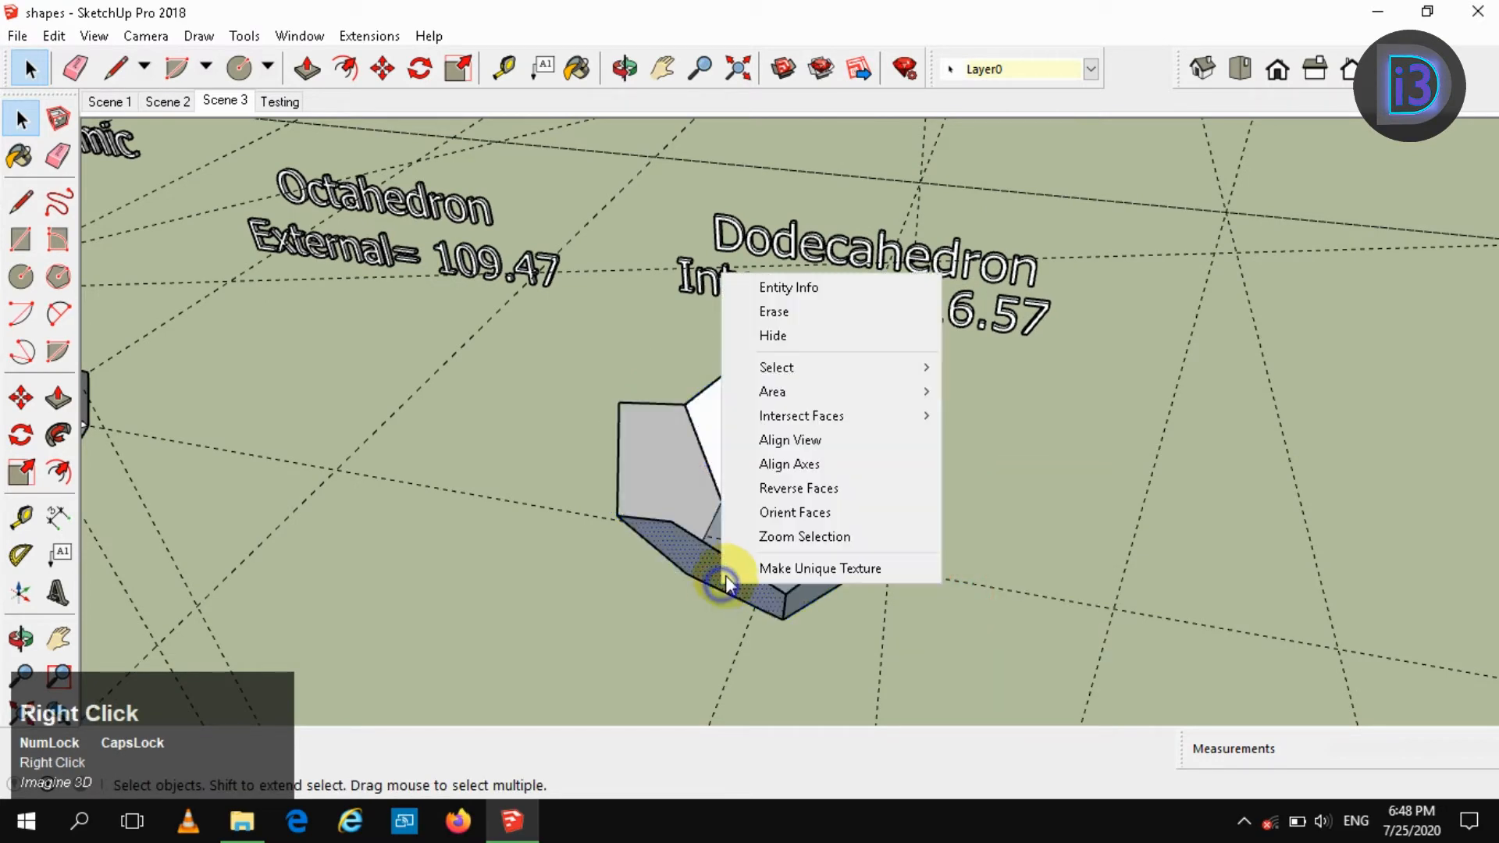
click(782, 488)
middle_drag(779, 485, 703, 501)
right_click(703, 501)
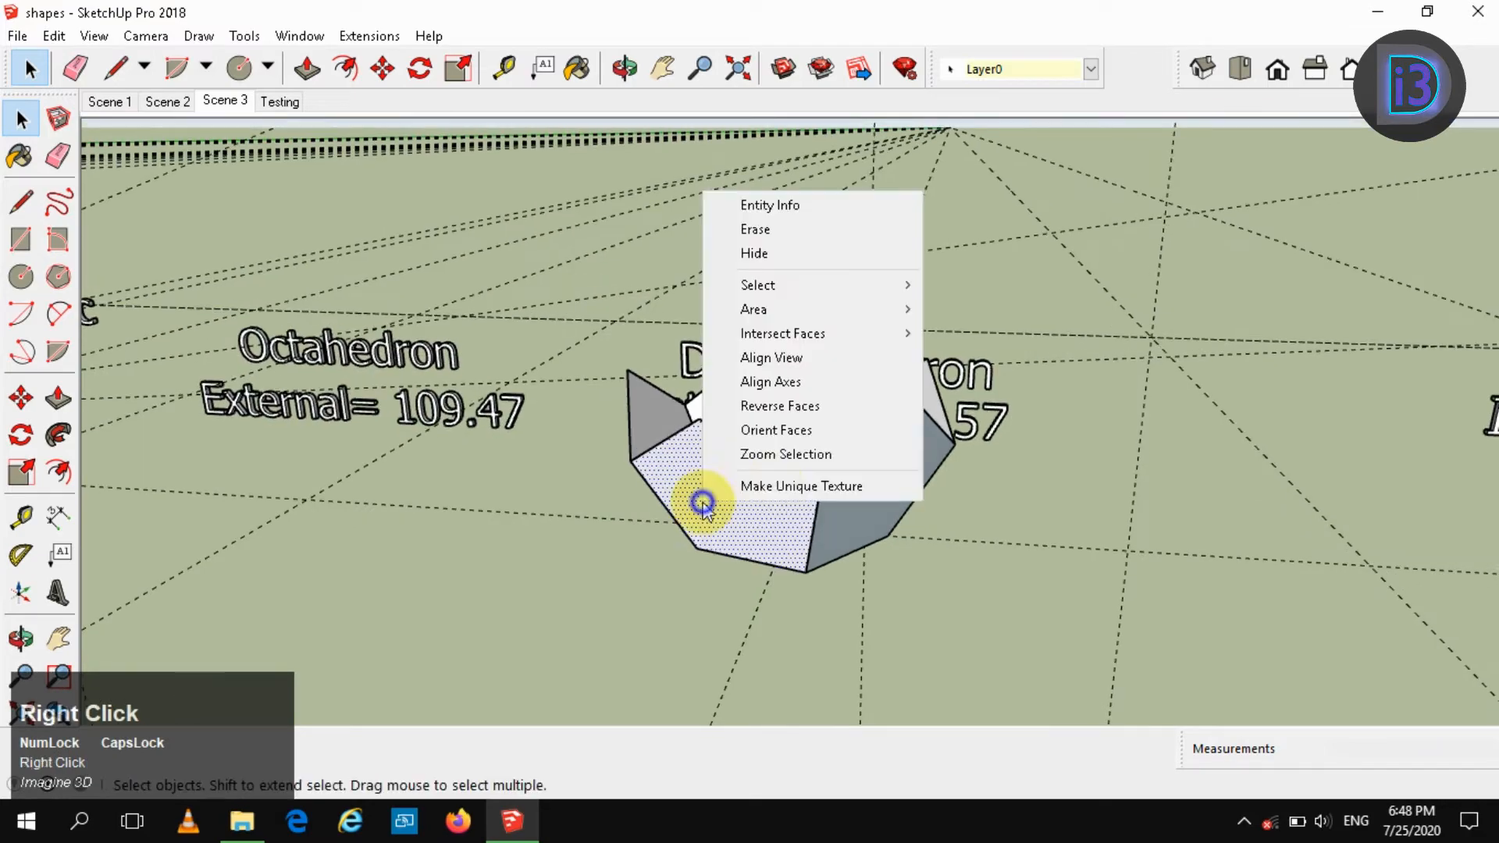
click(785, 453)
- Make all connected faces and edges of the half dodecahedron into one group
mouse_move(833, 508)
middle_down()
mouse_move(859, 552)
mouse_move(864, 208)
mouse_move(903, 385)
mouse_move(1194, 435)
mouse_move(1124, 422)
mouse_move(805, 482)
mouse_move(863, 529)
middle_up()
triple_click(863, 528)
right_click(864, 527)
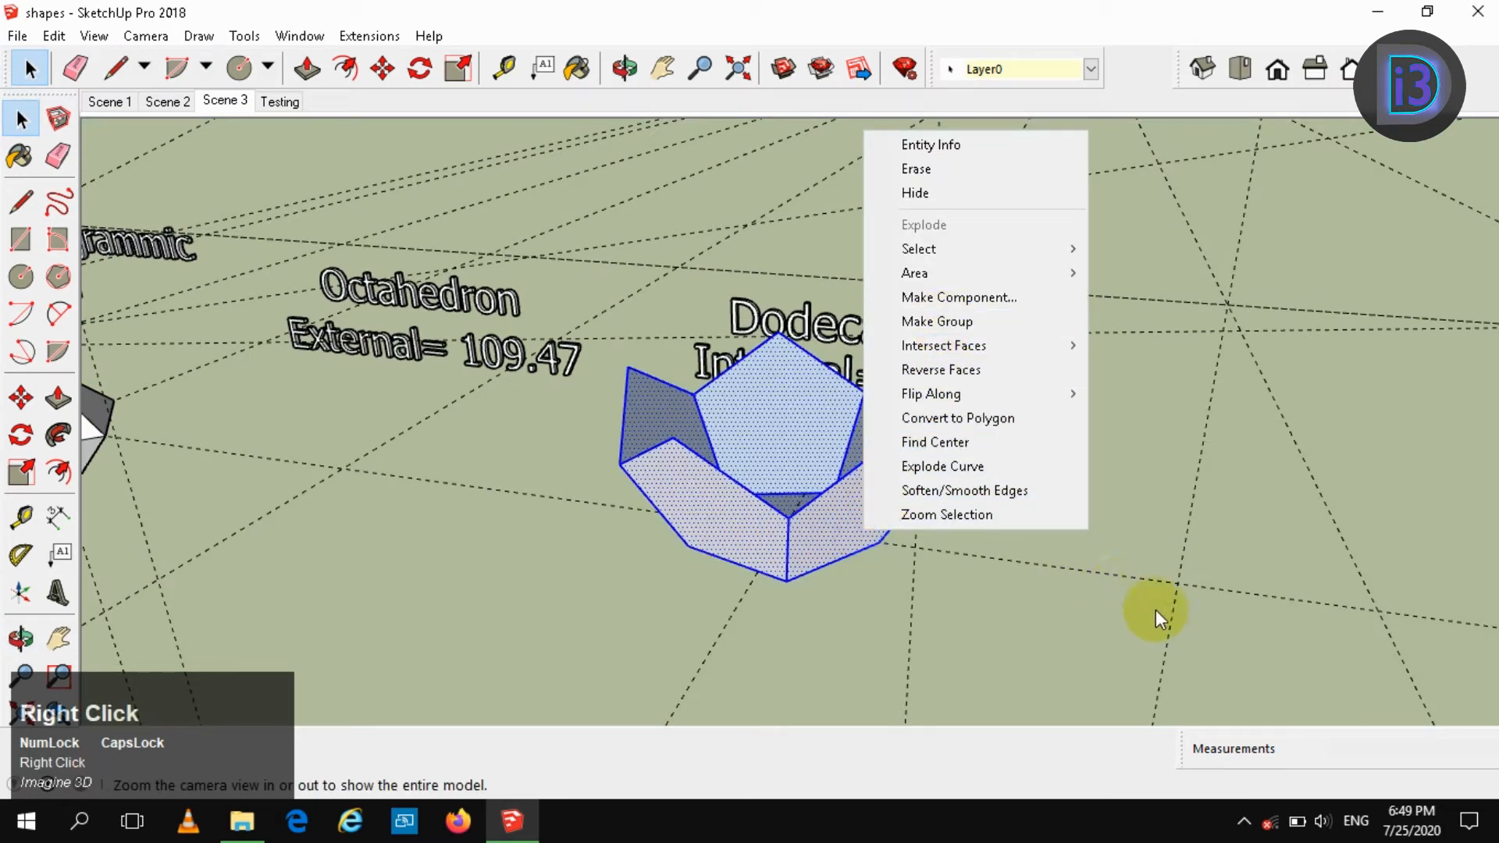
click(1122, 511)
triple_click(819, 539)
middle_drag(820, 533, 818, 455)
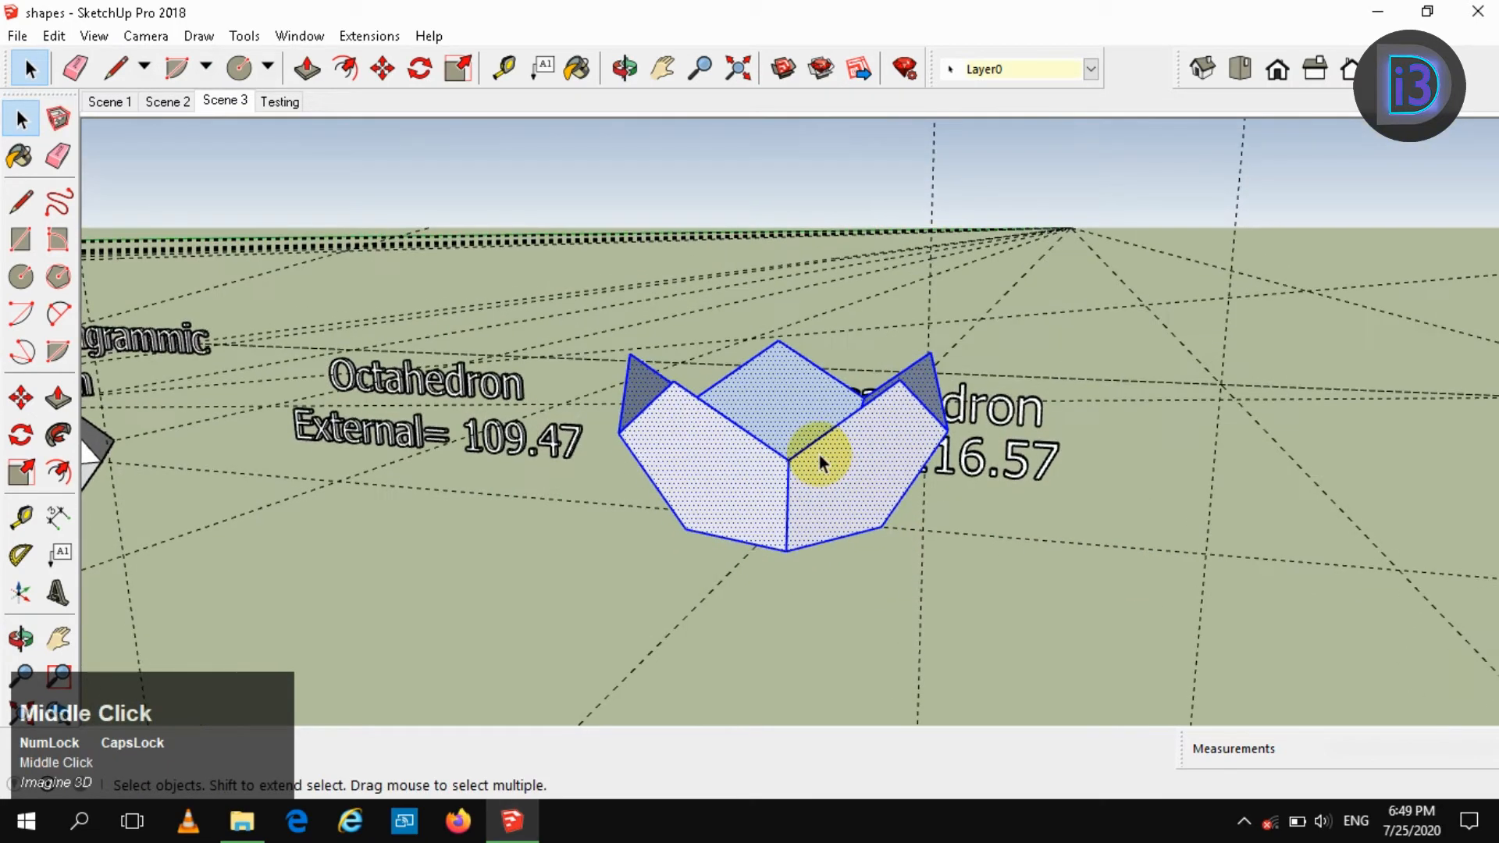
scroll(817, 456, down, 3)
shift+middle_drag(817, 515, 826, 598)
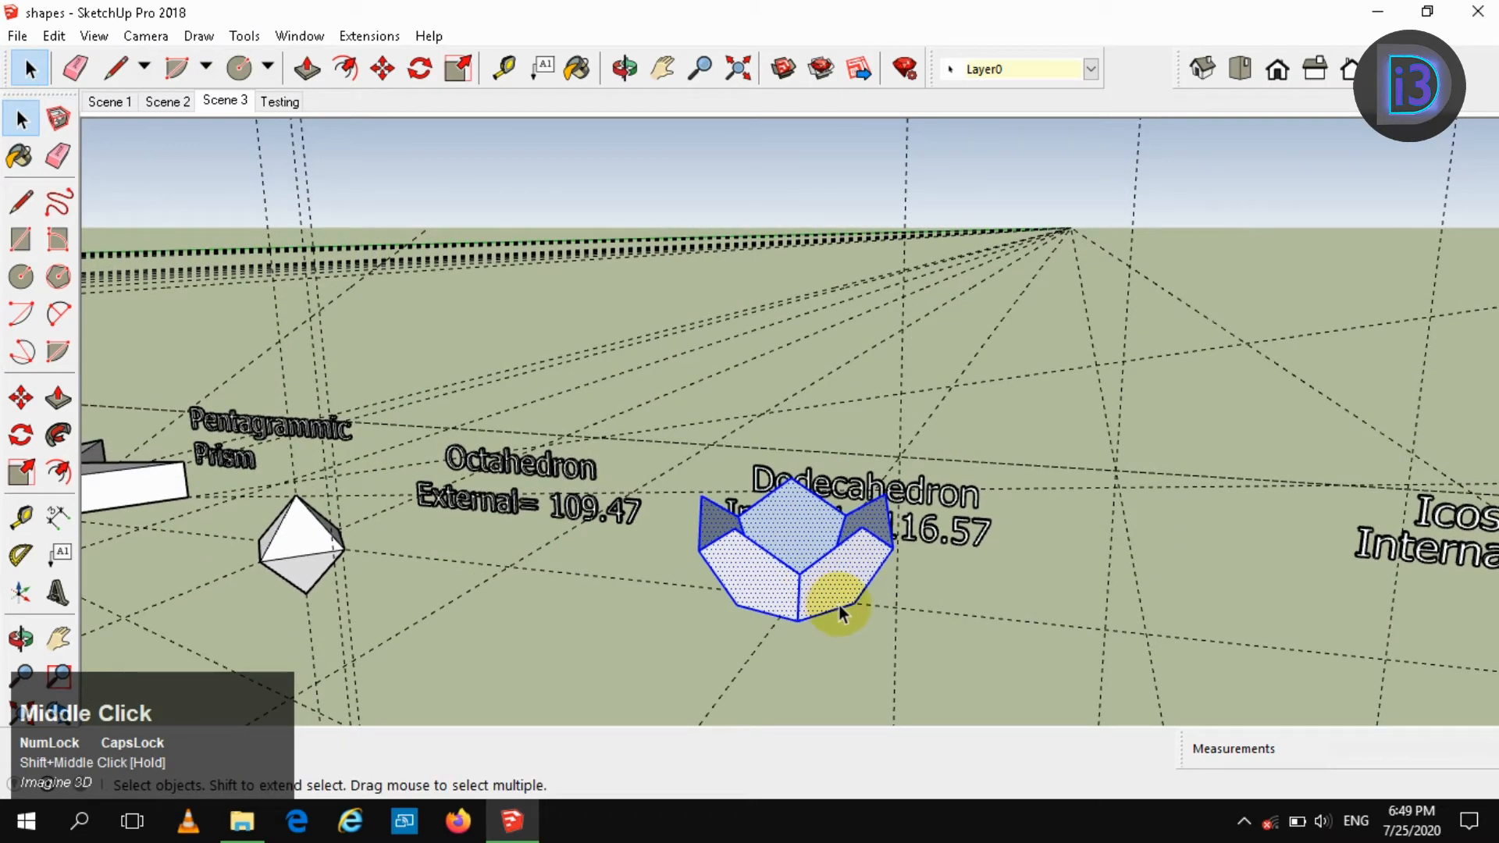
right_click(821, 564)
click(896, 359)
- Copy the half-dodecahedron group about 12.32 m straight up along the blue axis
key(m)
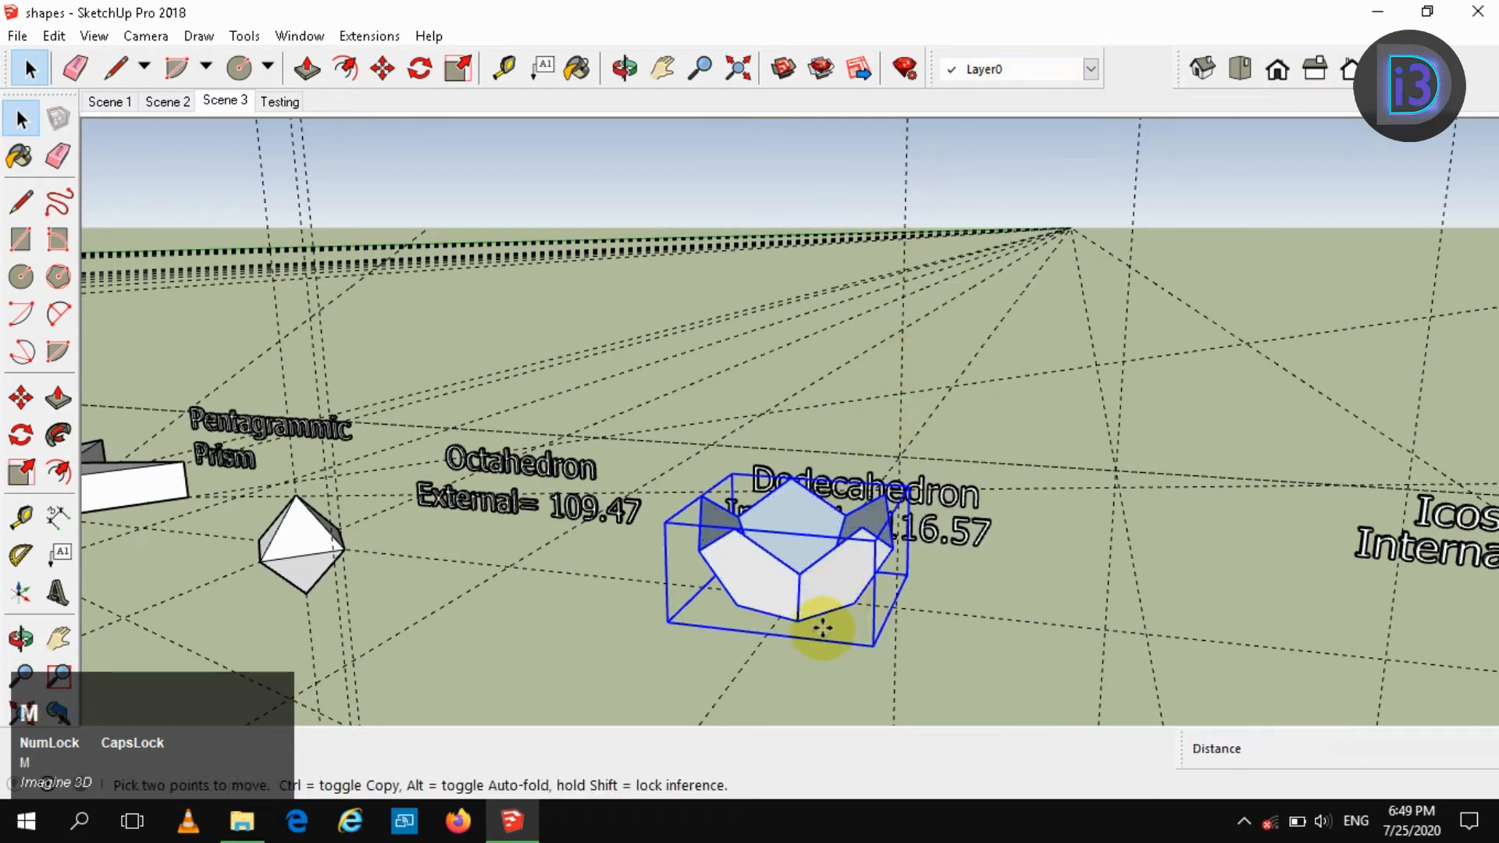
ctrl+click(825, 611)
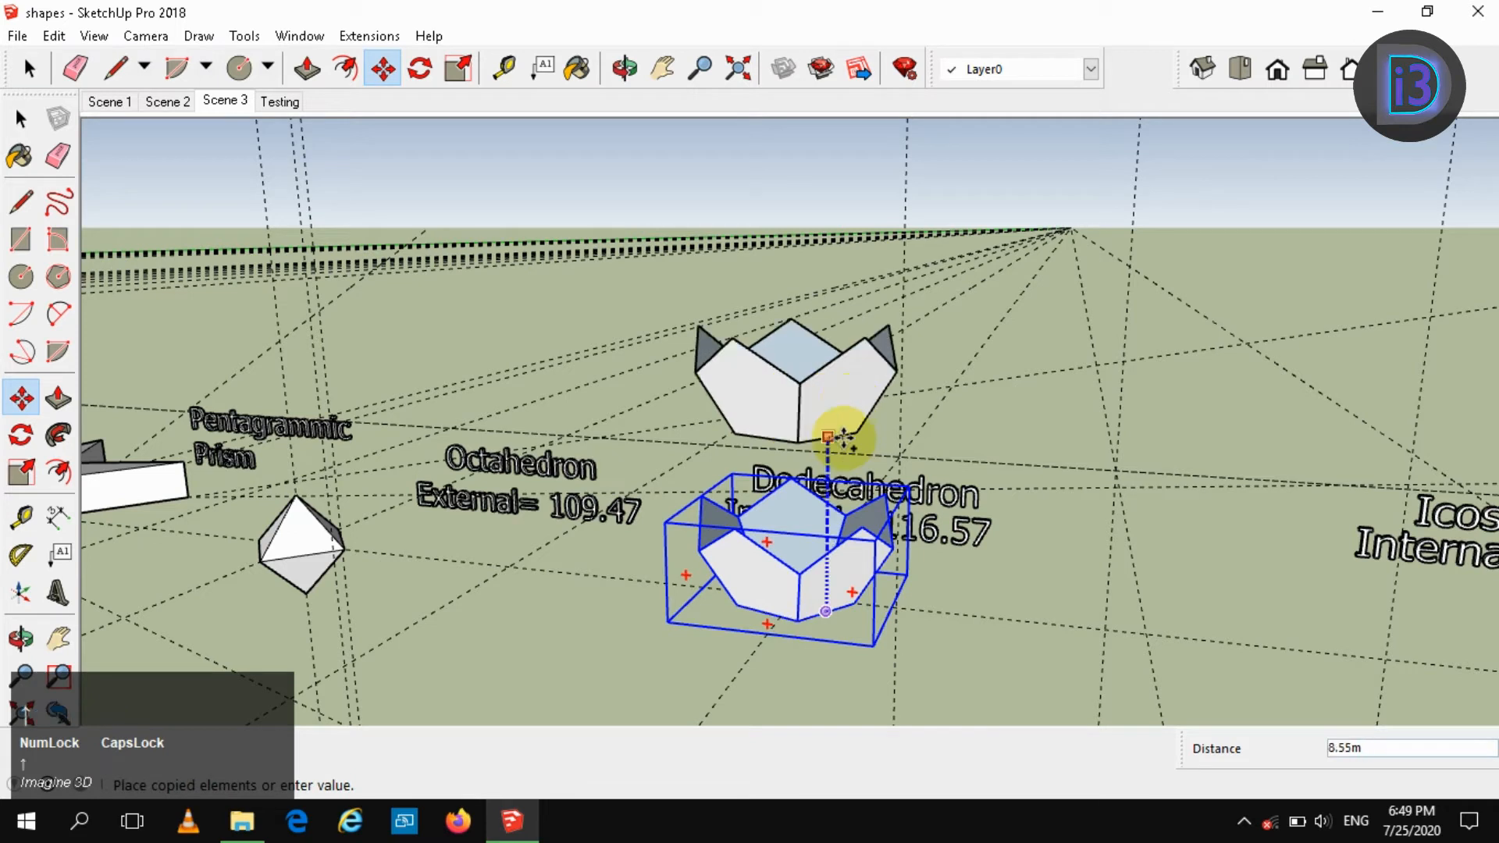
click(853, 355)
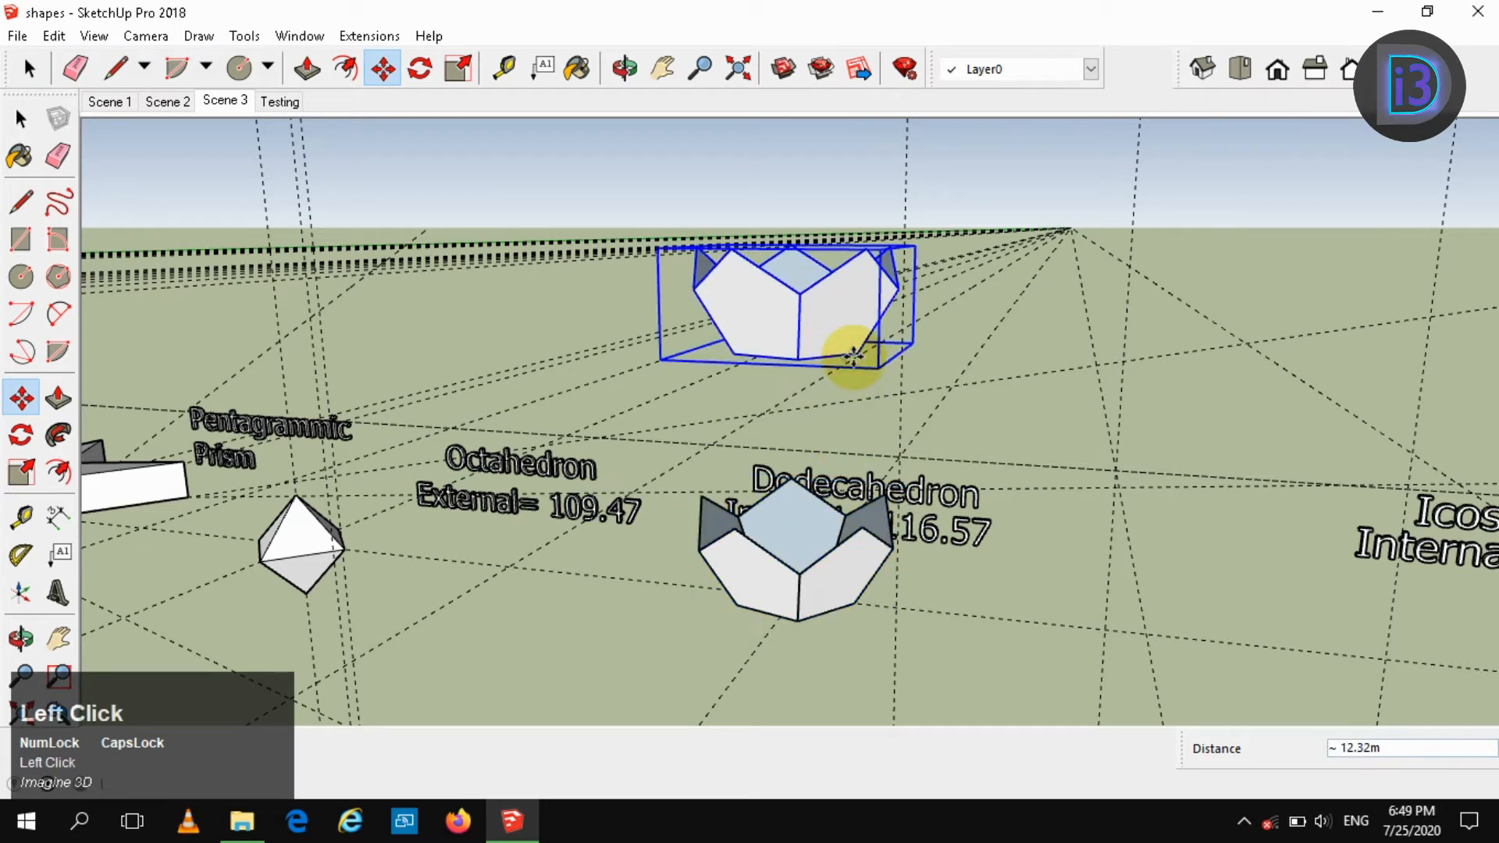
- Flip the raised copy upside down by scaling it along the blue axis by -1
key(s)
click(793, 242)
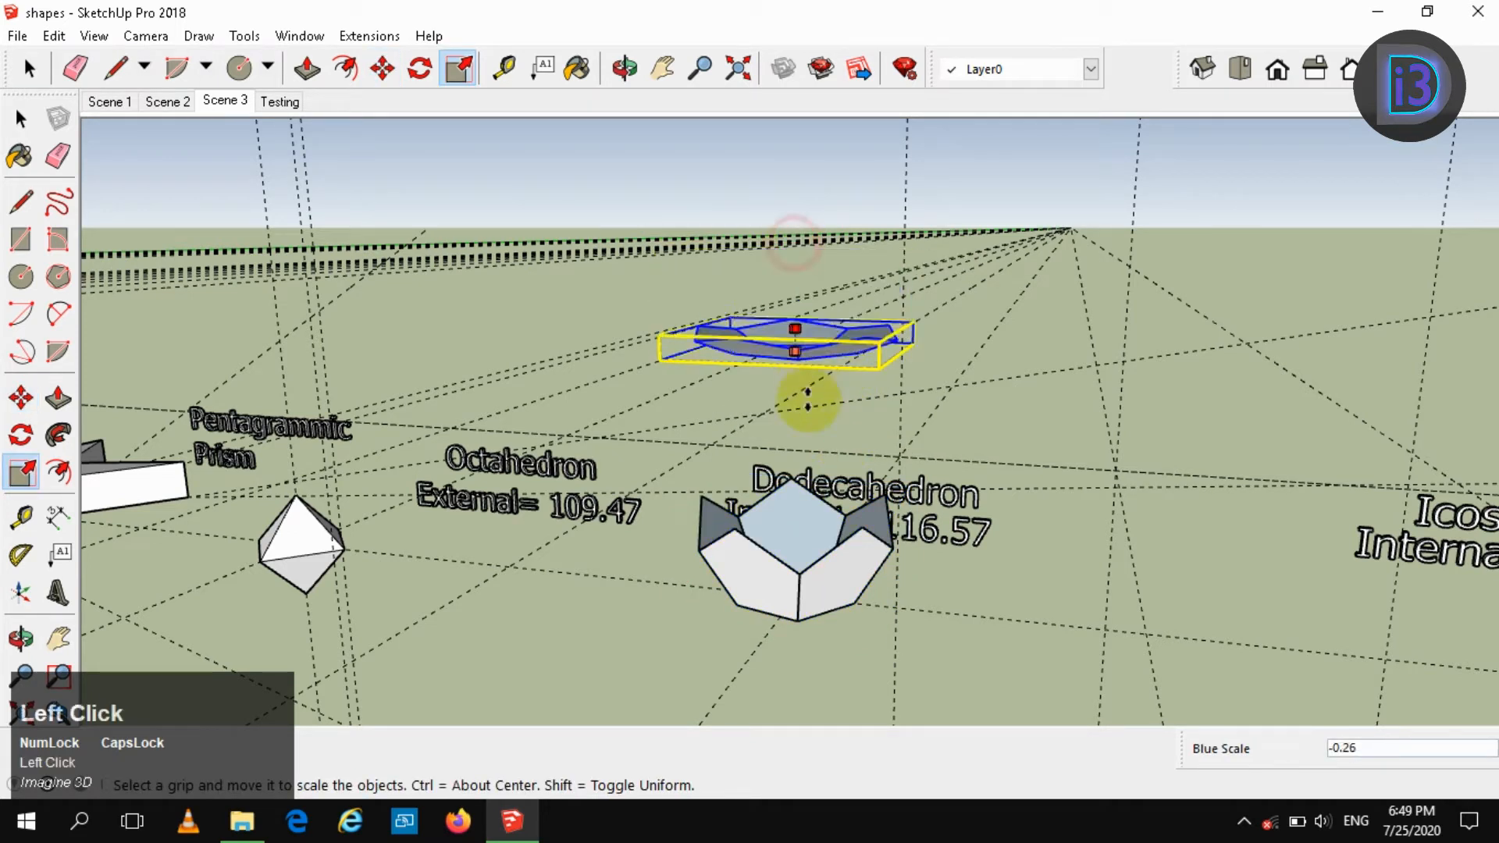
text(-1)
key(Return)
key(space)
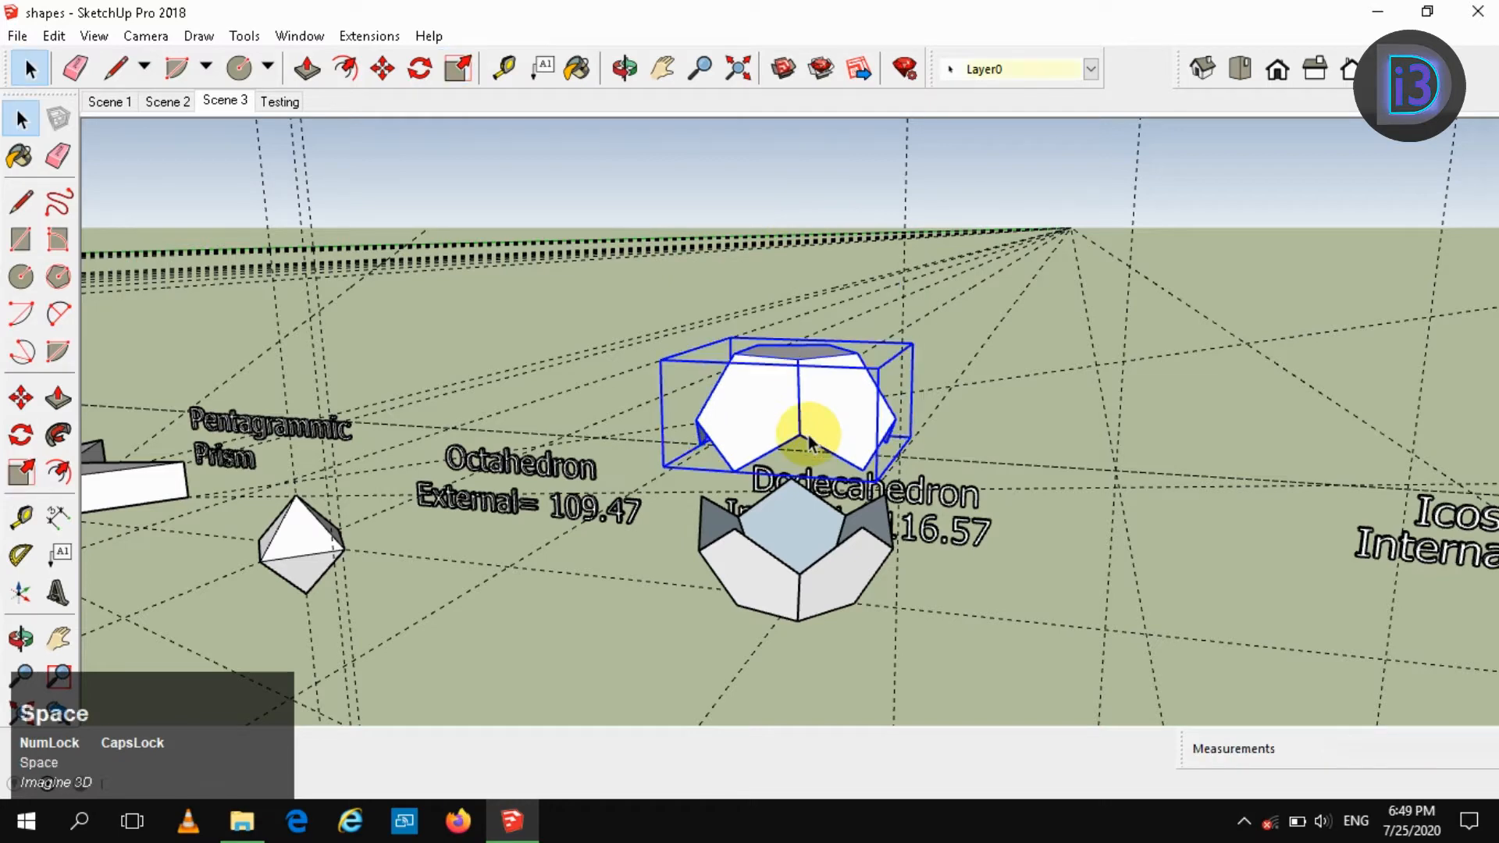
- Mark the center point of the topmost pentagon inside the flipped half's group
middle_click(790, 437)
middle_drag(791, 437, 818, 327)
scroll(819, 425, up, 1)
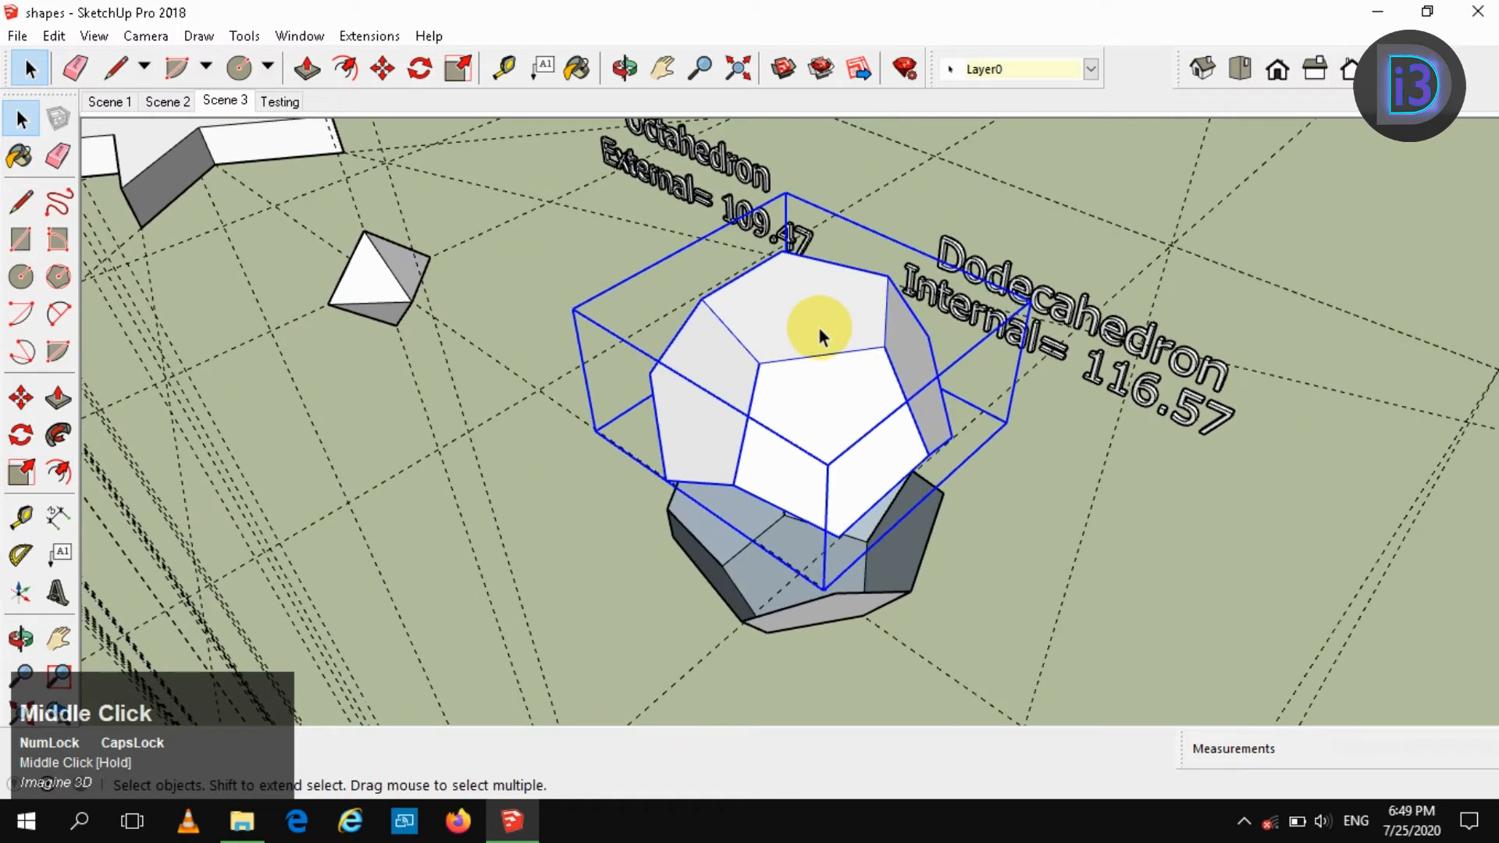
scroll(825, 387, up, 1)
middle_drag(843, 467, 834, 372)
double_click(816, 306)
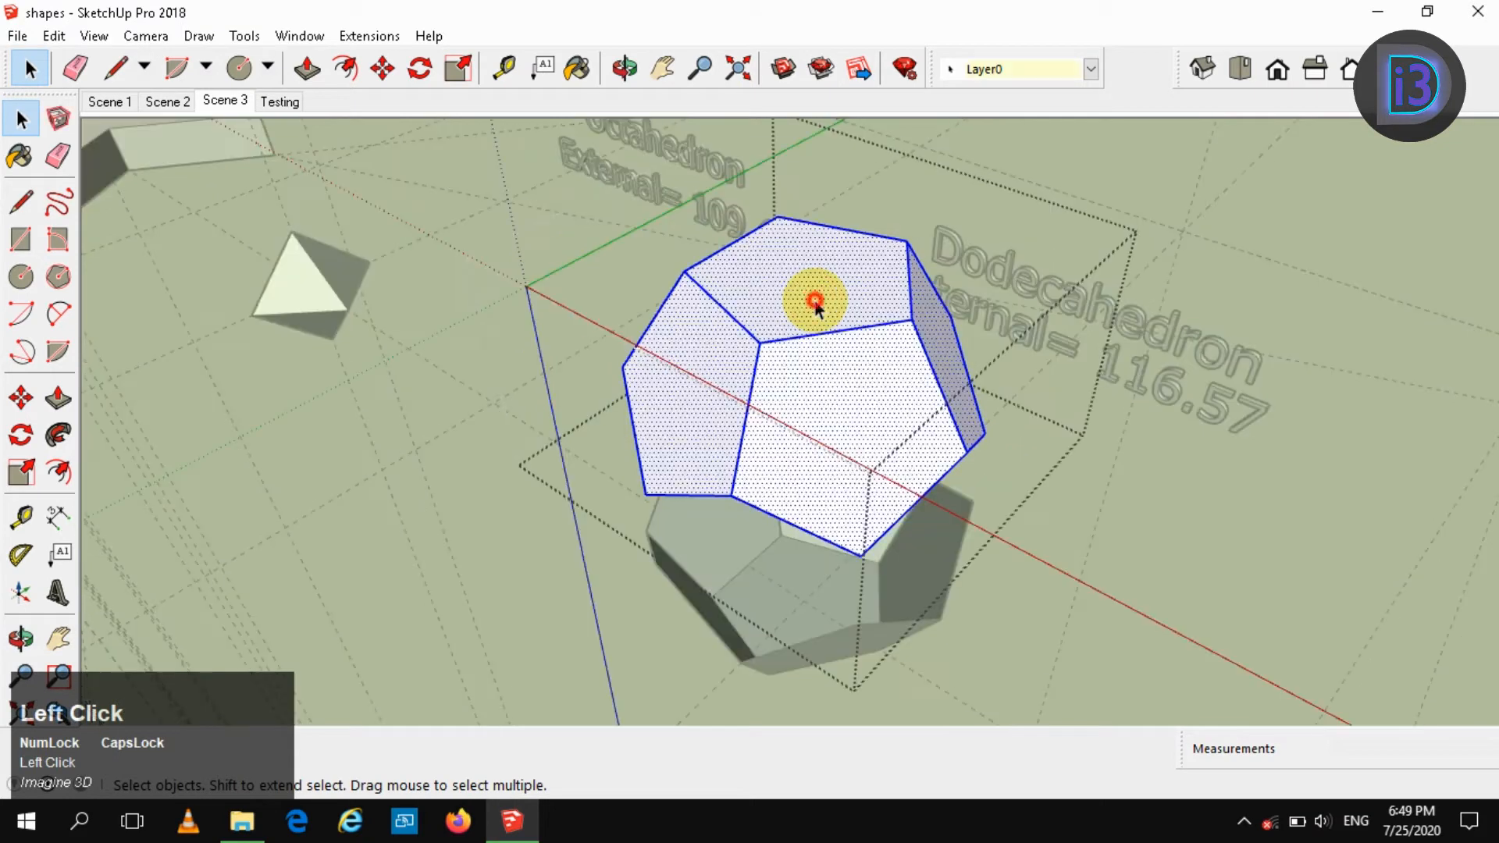
click(814, 299)
right_click(812, 296)
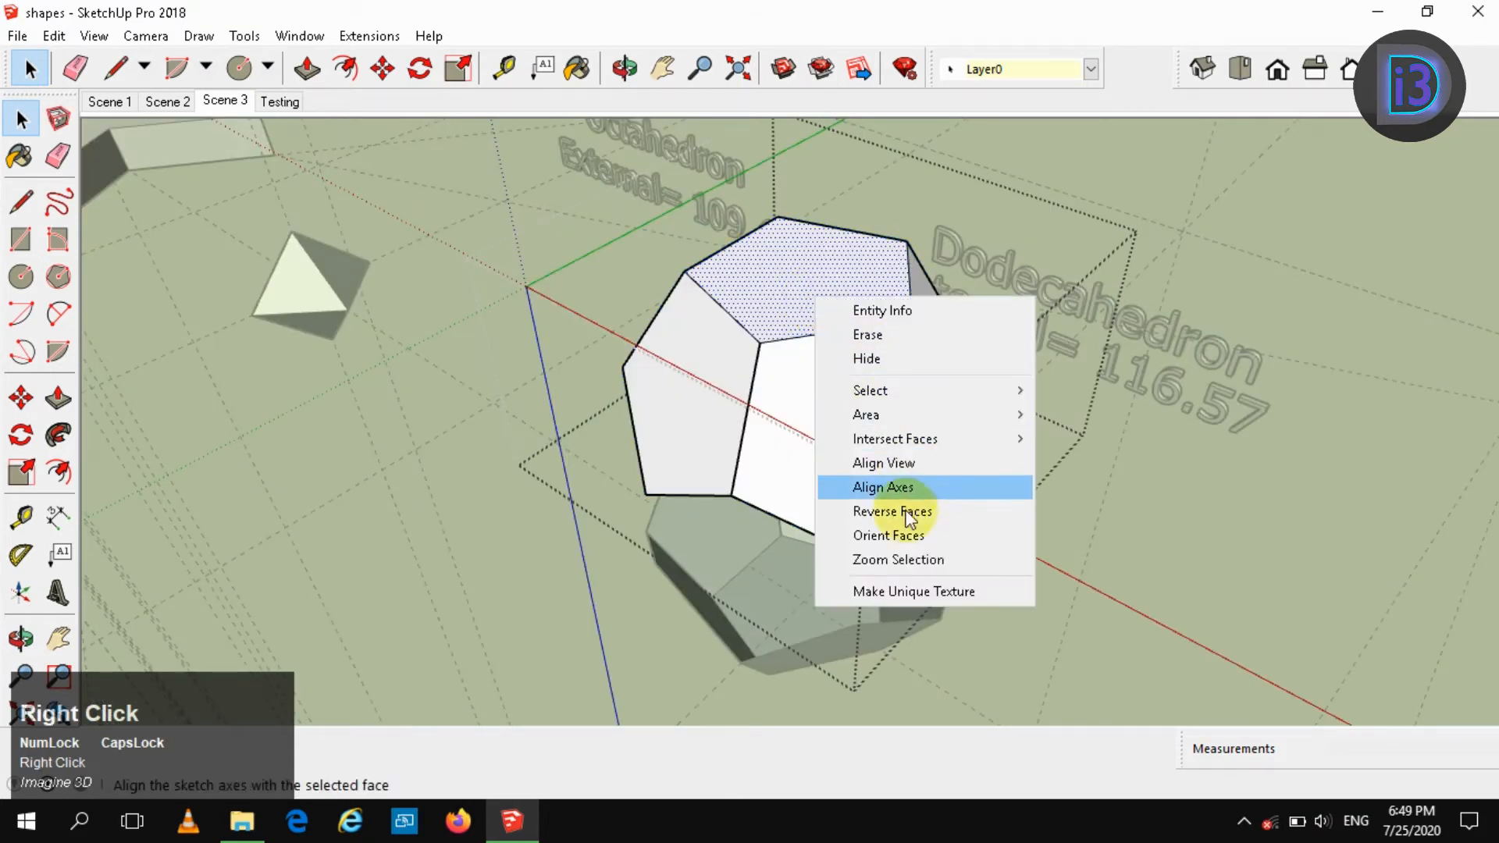
click(777, 285)
right_click(777, 280)
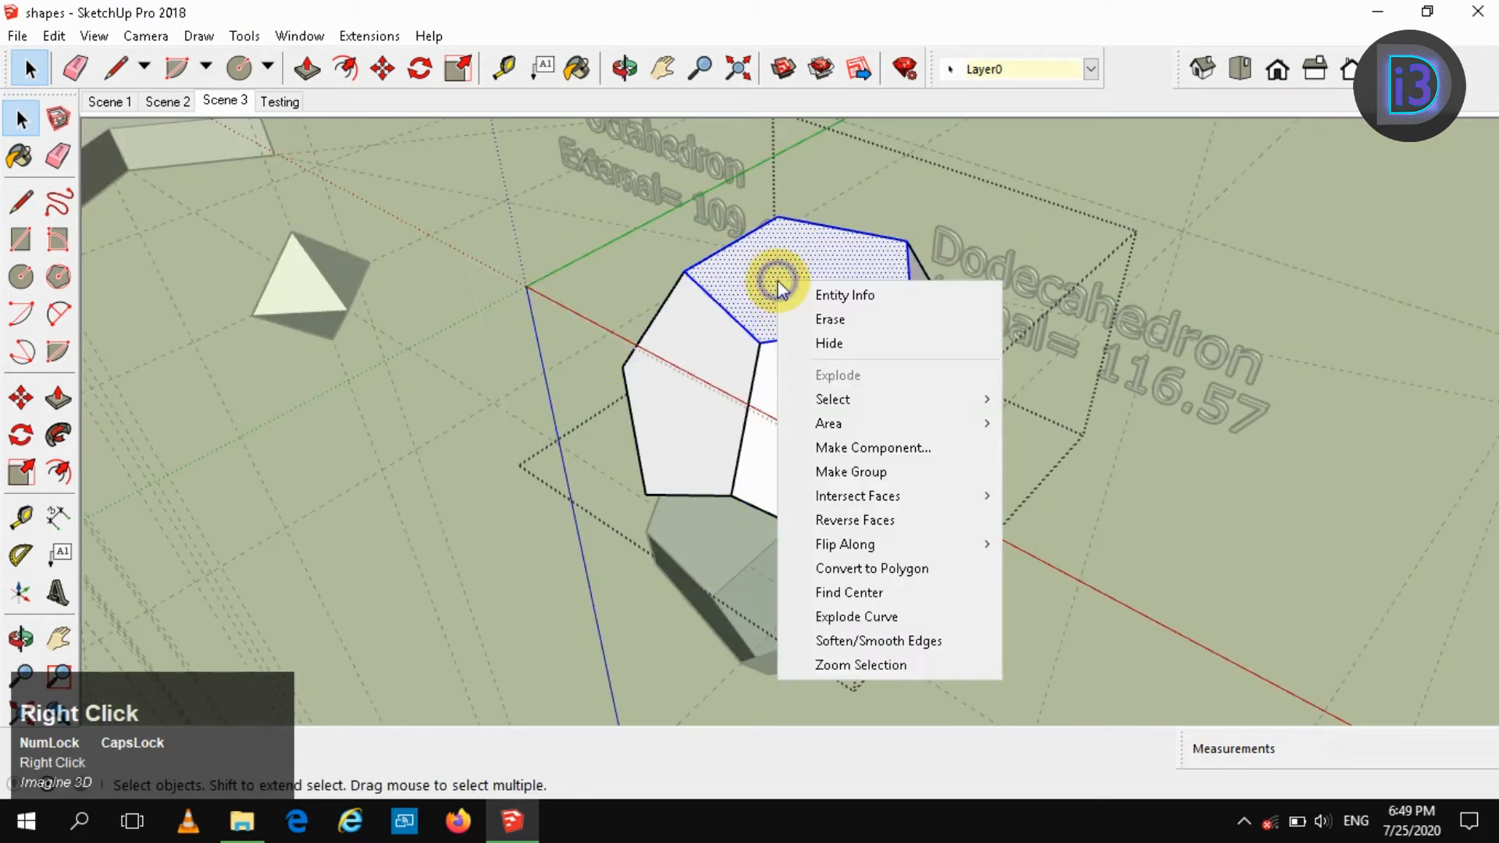
click(853, 589)
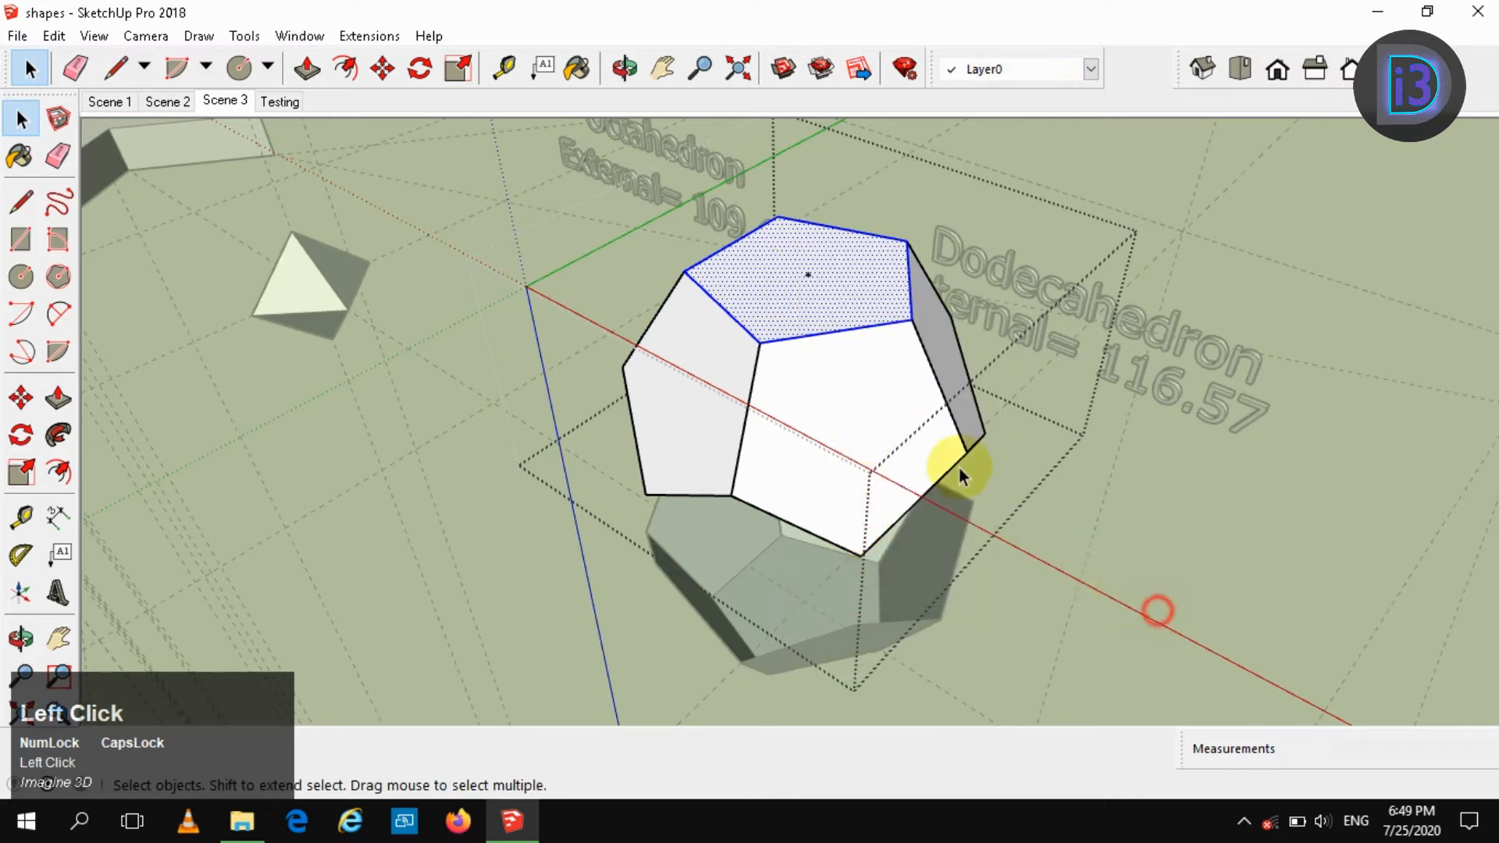
click(959, 467)
- Rotate the flipped half by 36 degrees about the center of its topmost pentagon
click(853, 385)
key(q)
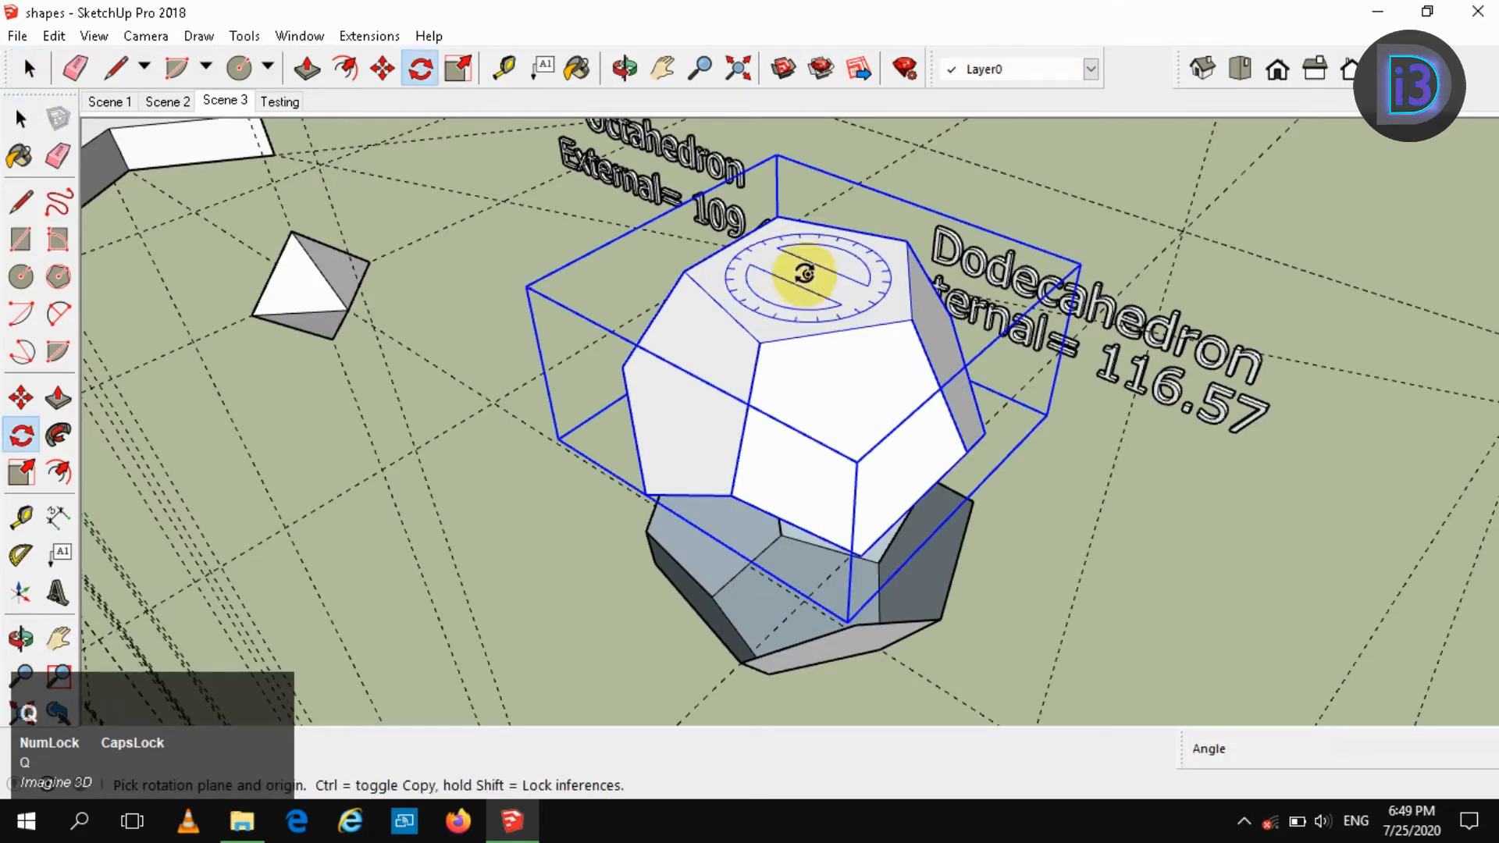
click(807, 274)
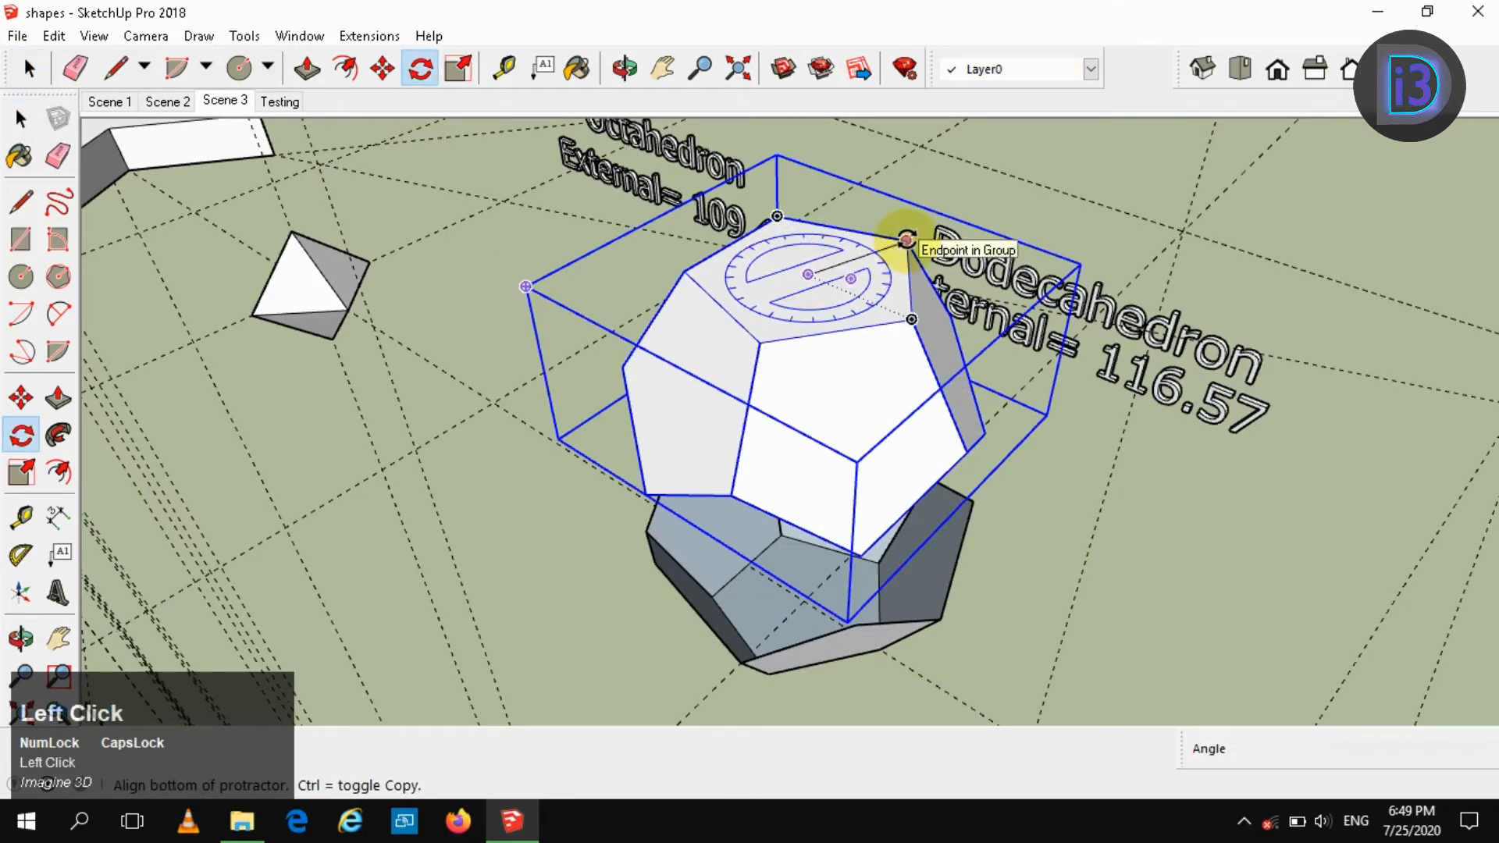
click(907, 242)
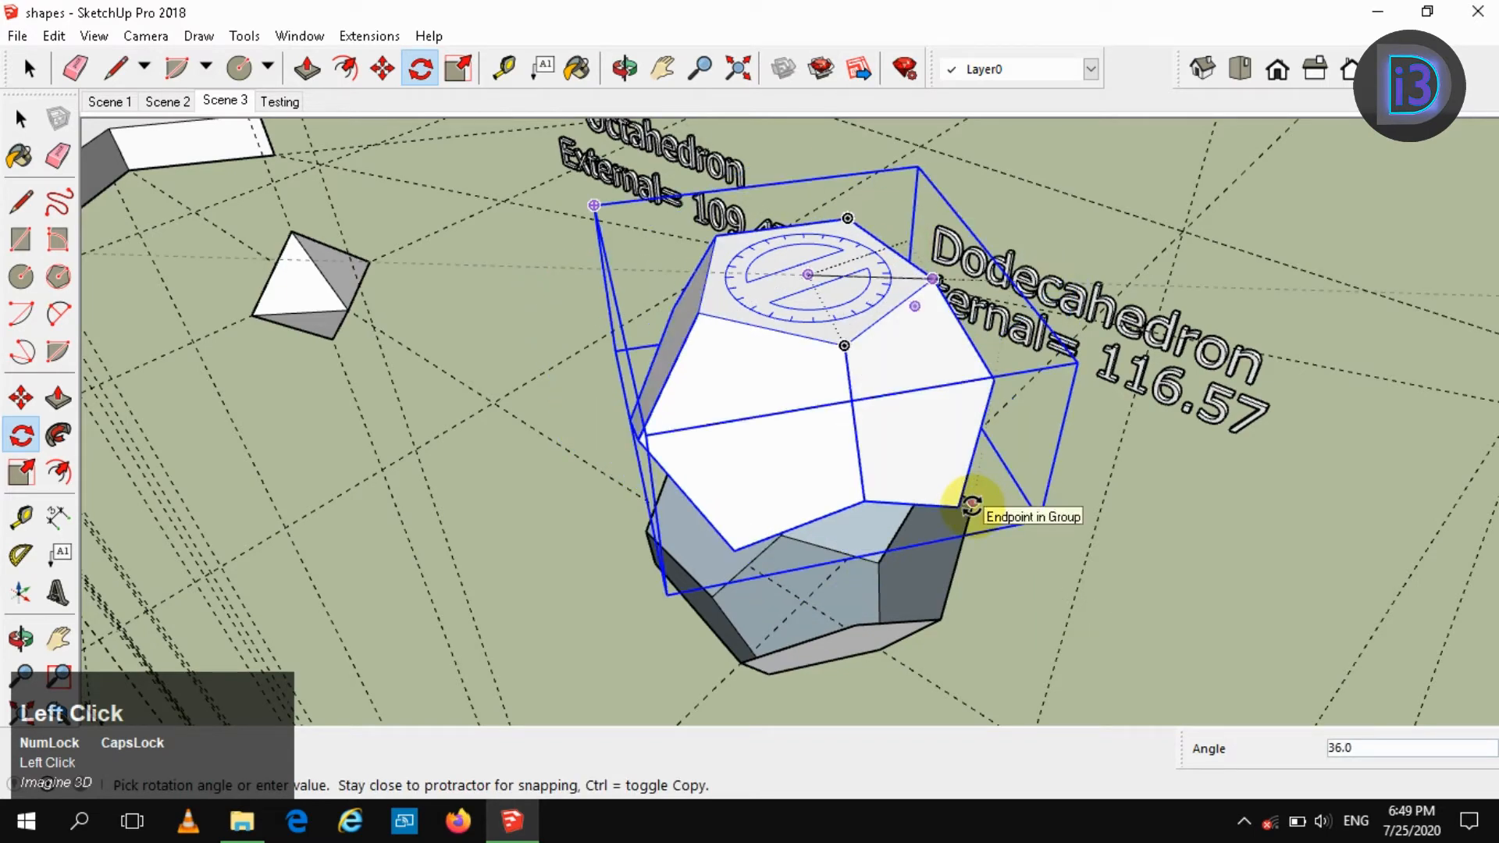
click(971, 504)
- Move the upper half straight down along the blue axis so its lowest front vertex meets the lower half's matching vertex
middle_drag(971, 503, 915, 416)
key(m)
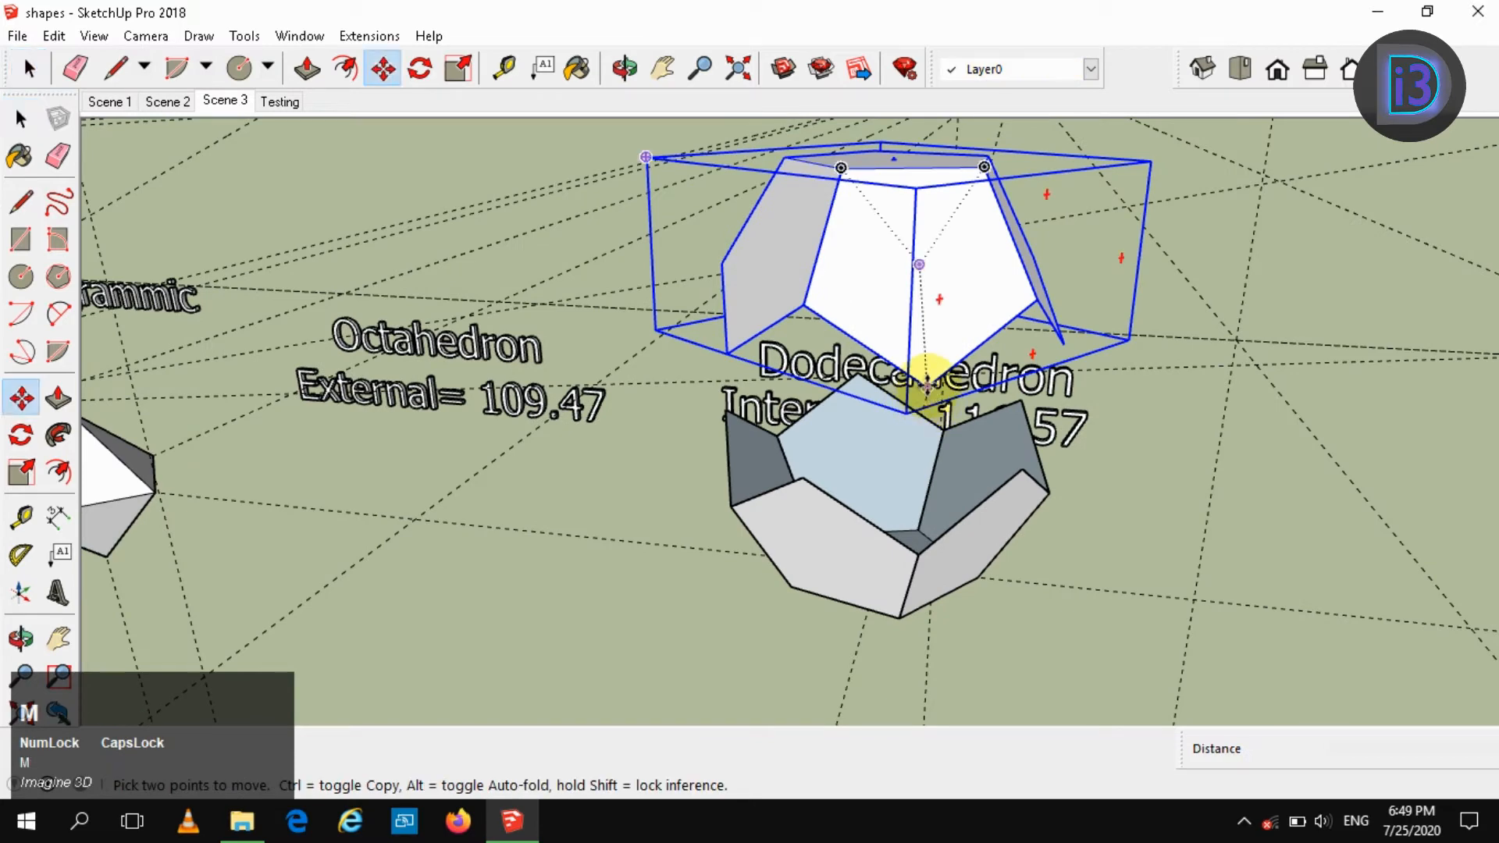
click(923, 385)
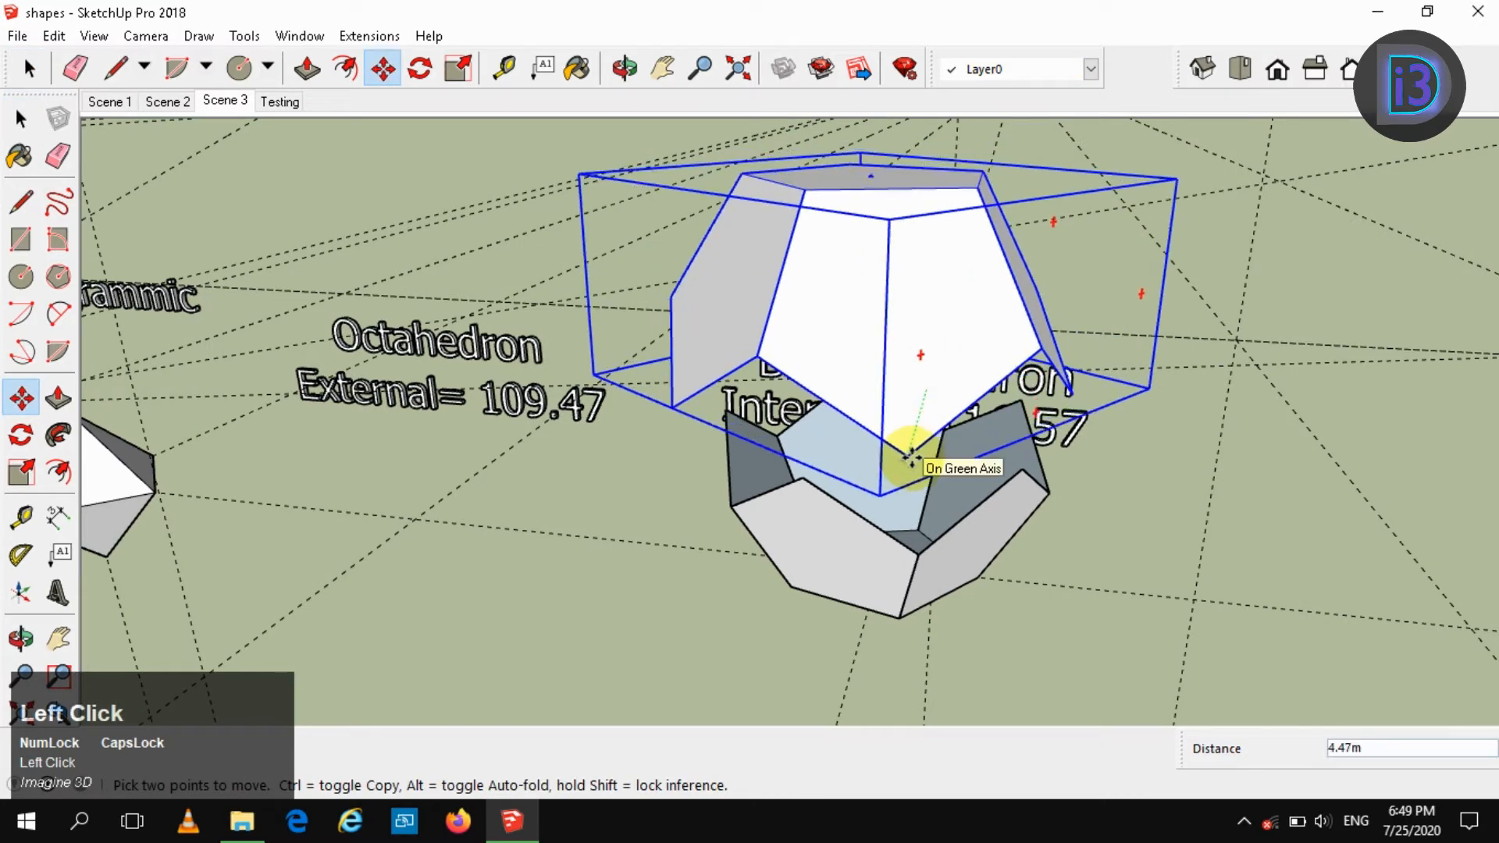
key(Up)
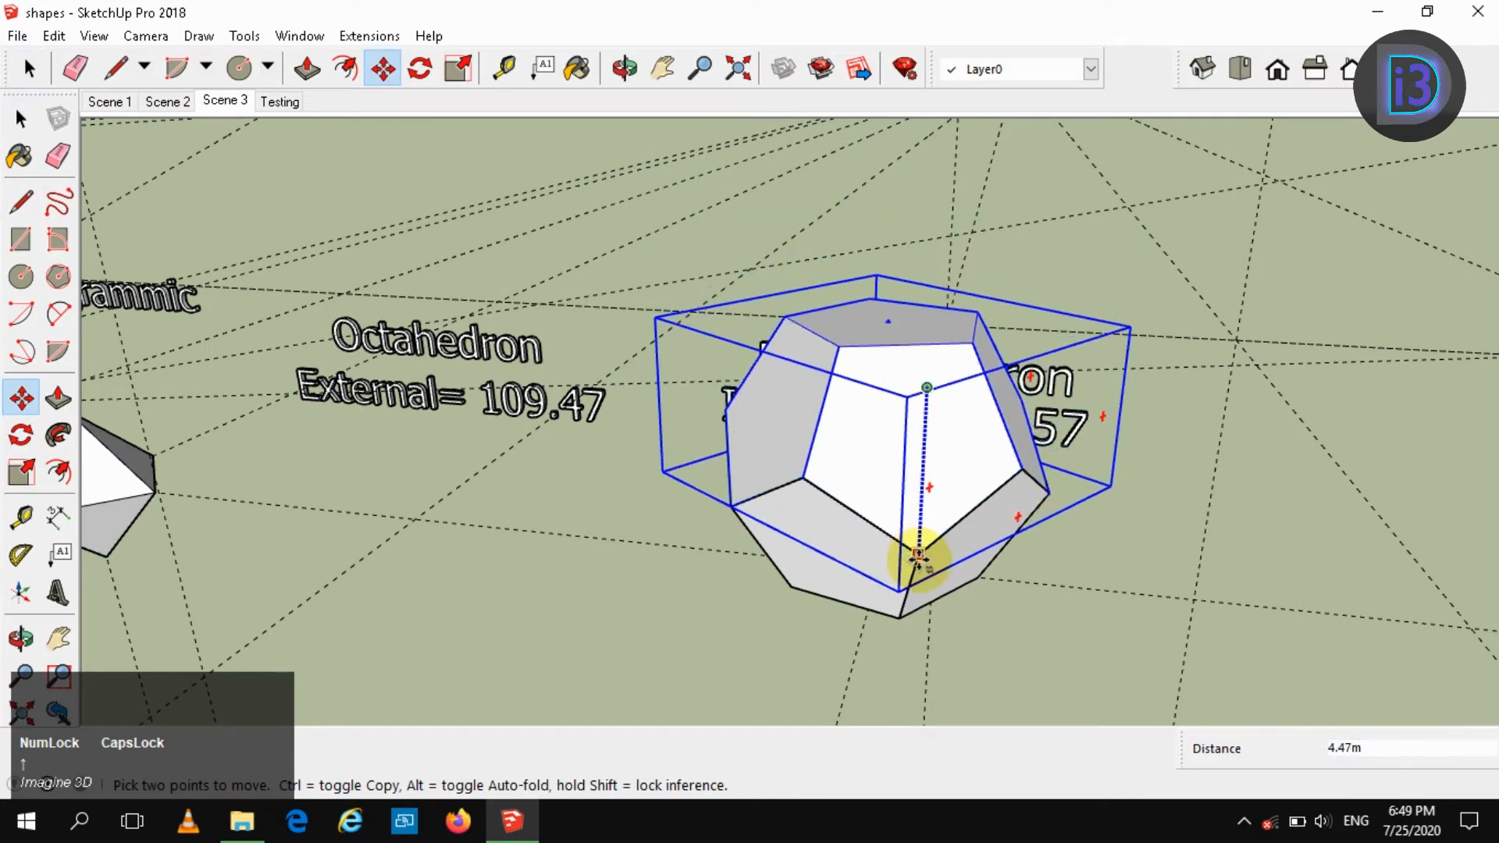
click(923, 559)
key(space)
- Explode both dodecahedron halves and make the combined geometry into a single group
shift+click(934, 585)
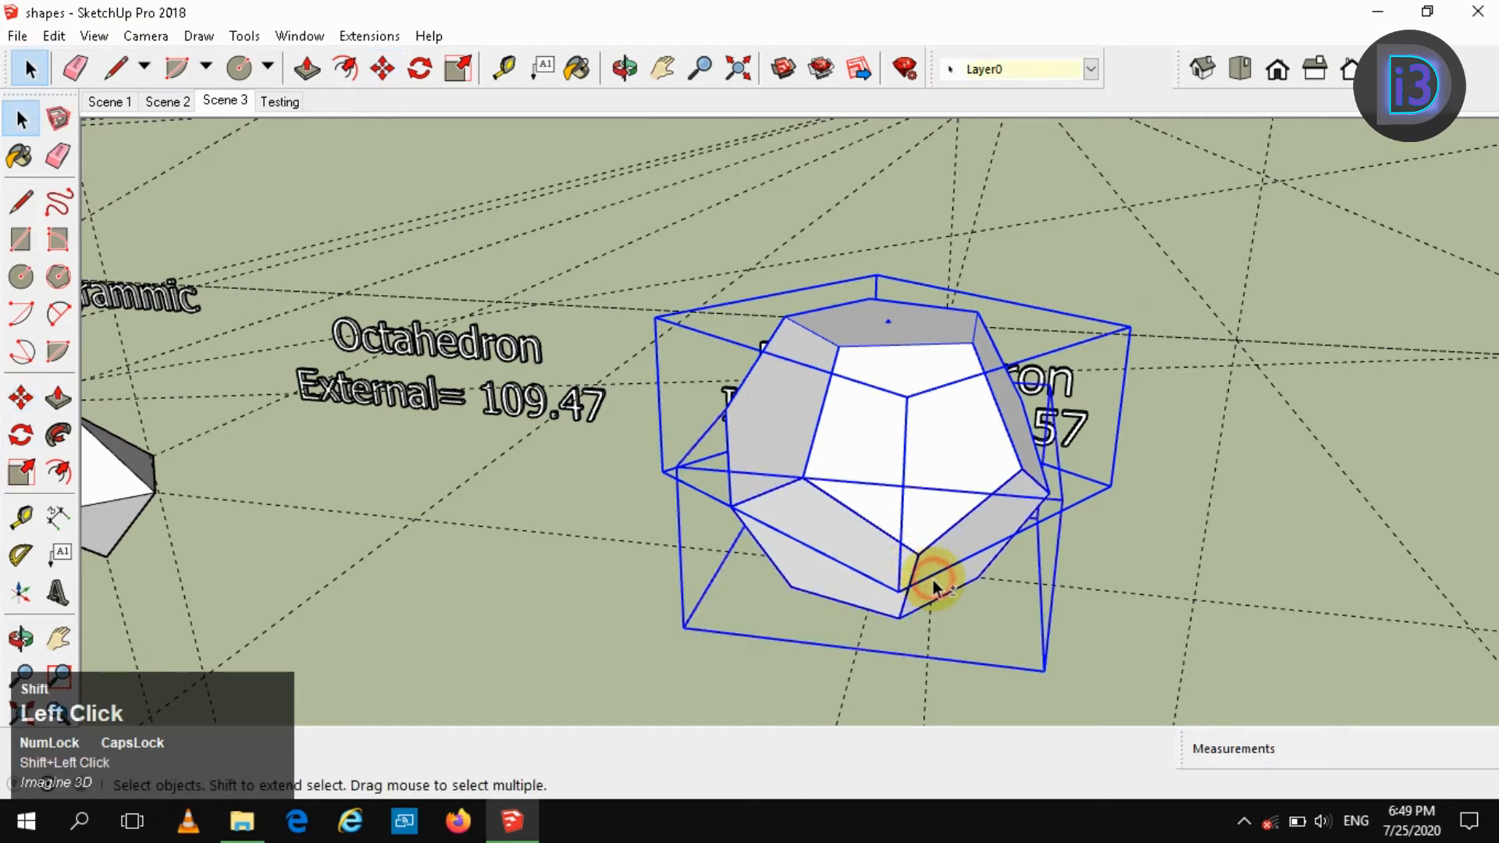
right_click(934, 585)
click(1006, 341)
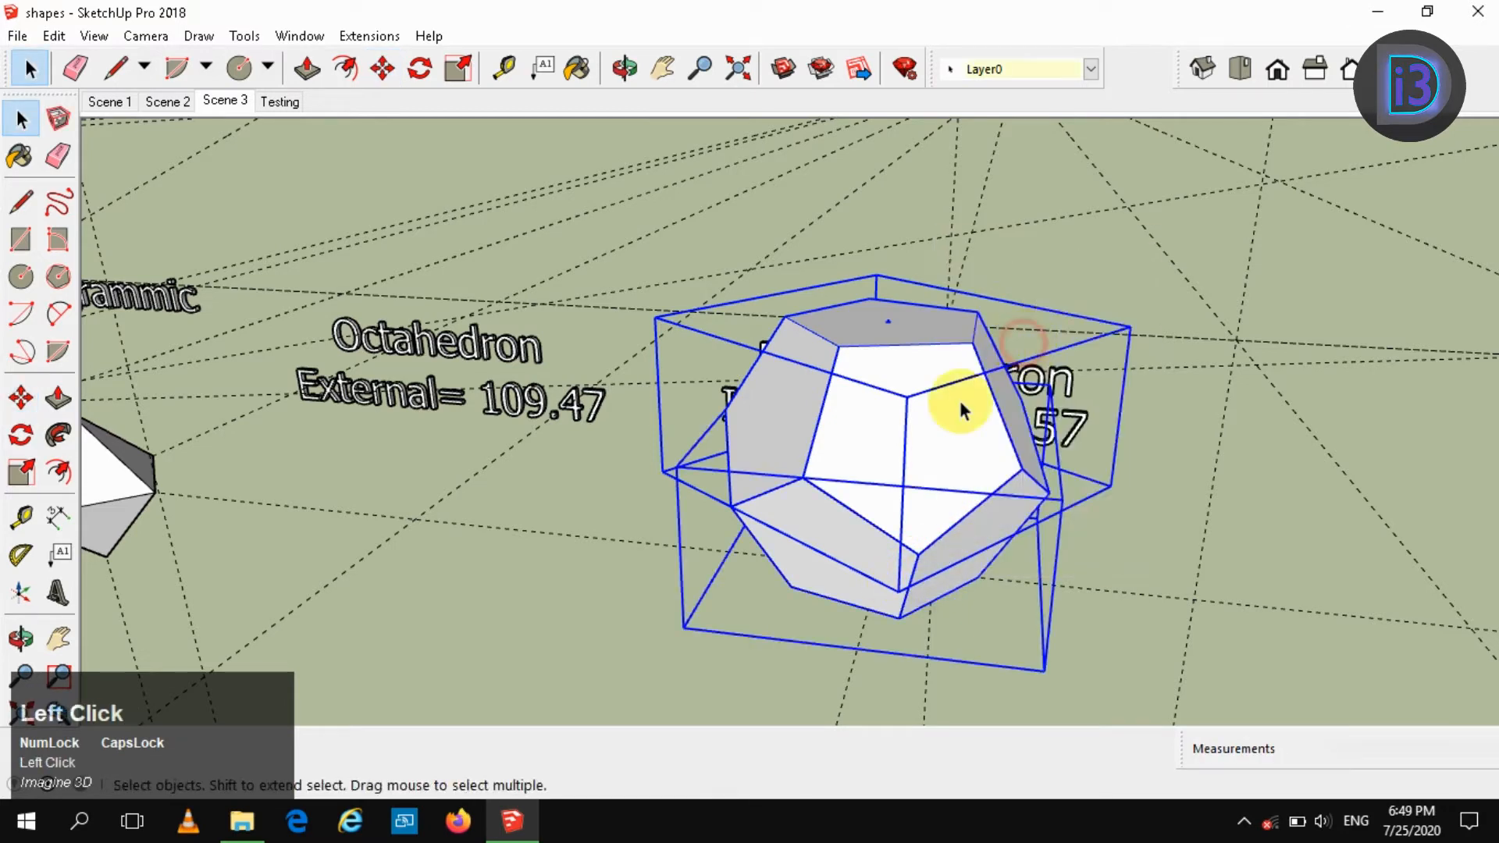
right_click(924, 464)
click(1031, 247)
click(1116, 479)
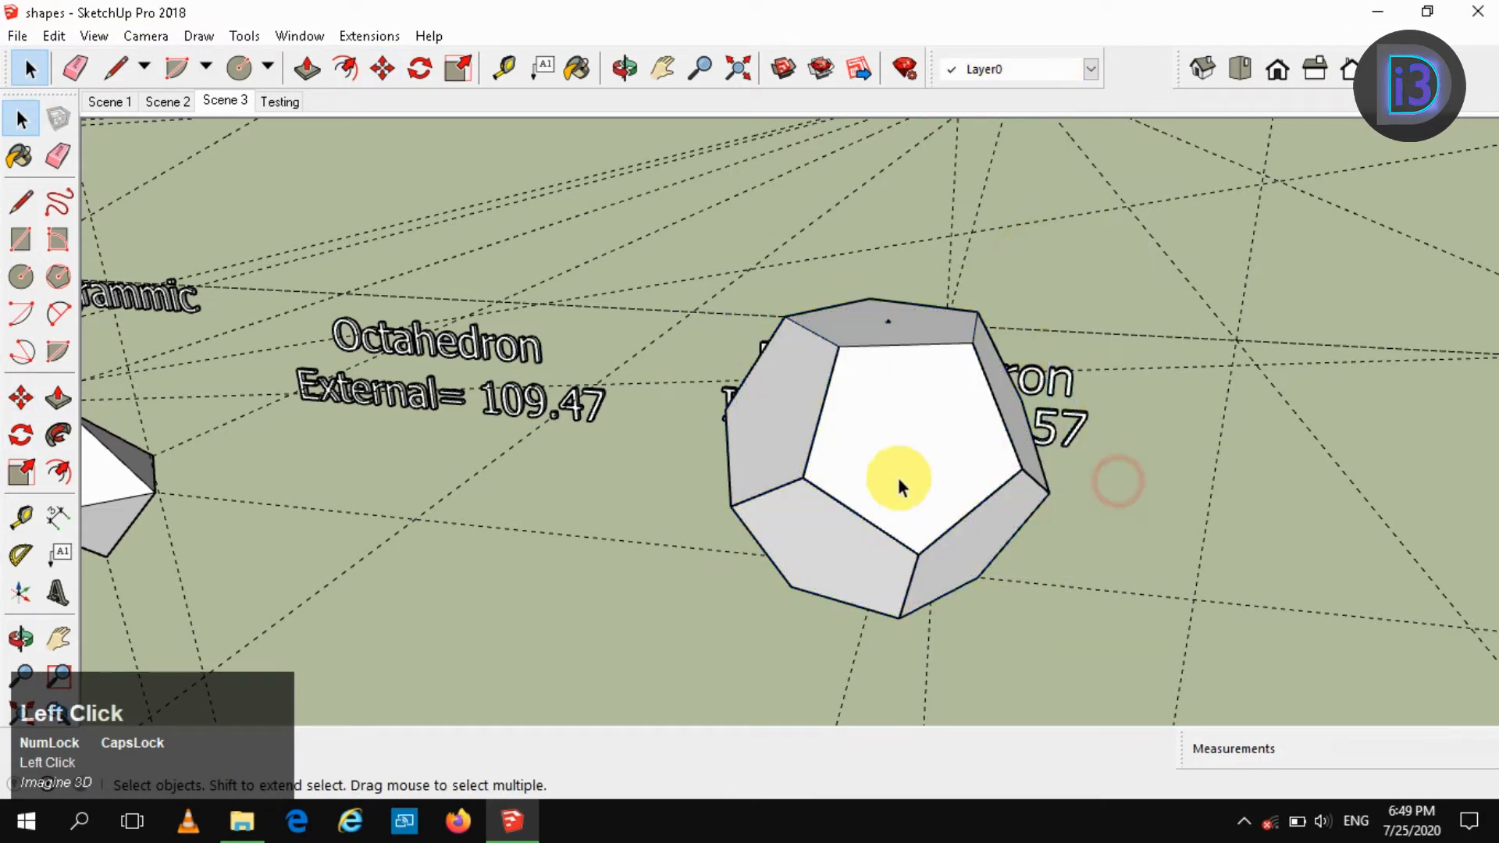
- Draw a golden-section rectangle about 4.68 m by 7.57 m from the guide intersection by the Icosahedron label
middle_drag(900, 480, 867, 467)
scroll(882, 425, down, 2)
middle_drag(931, 552, 410, 402)
scroll(920, 480, down, 5)
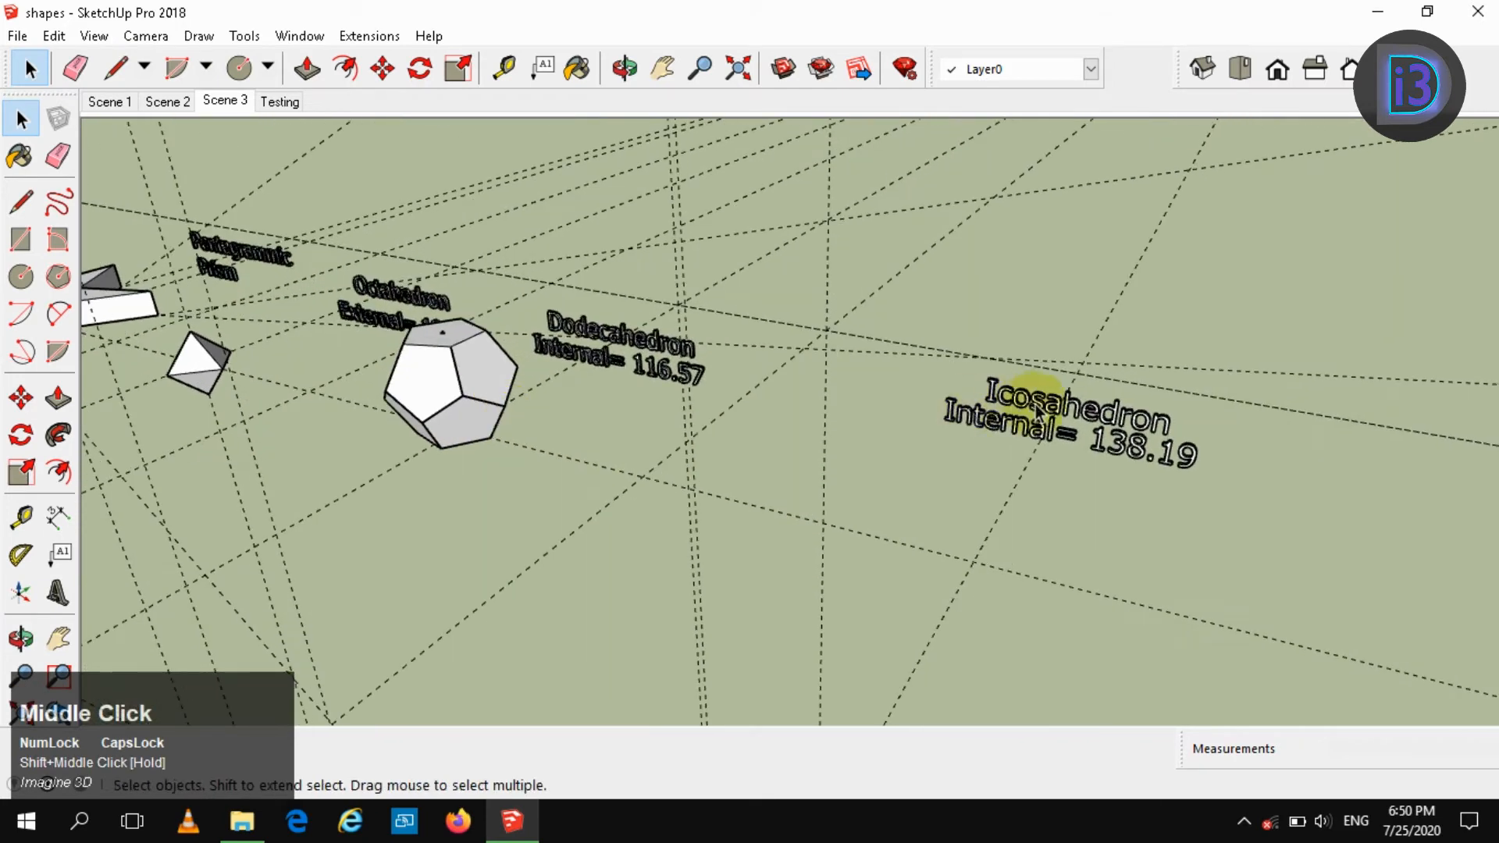
scroll(1036, 411, up, 2)
shift+middle_drag(1070, 445, 898, 455)
key(r)
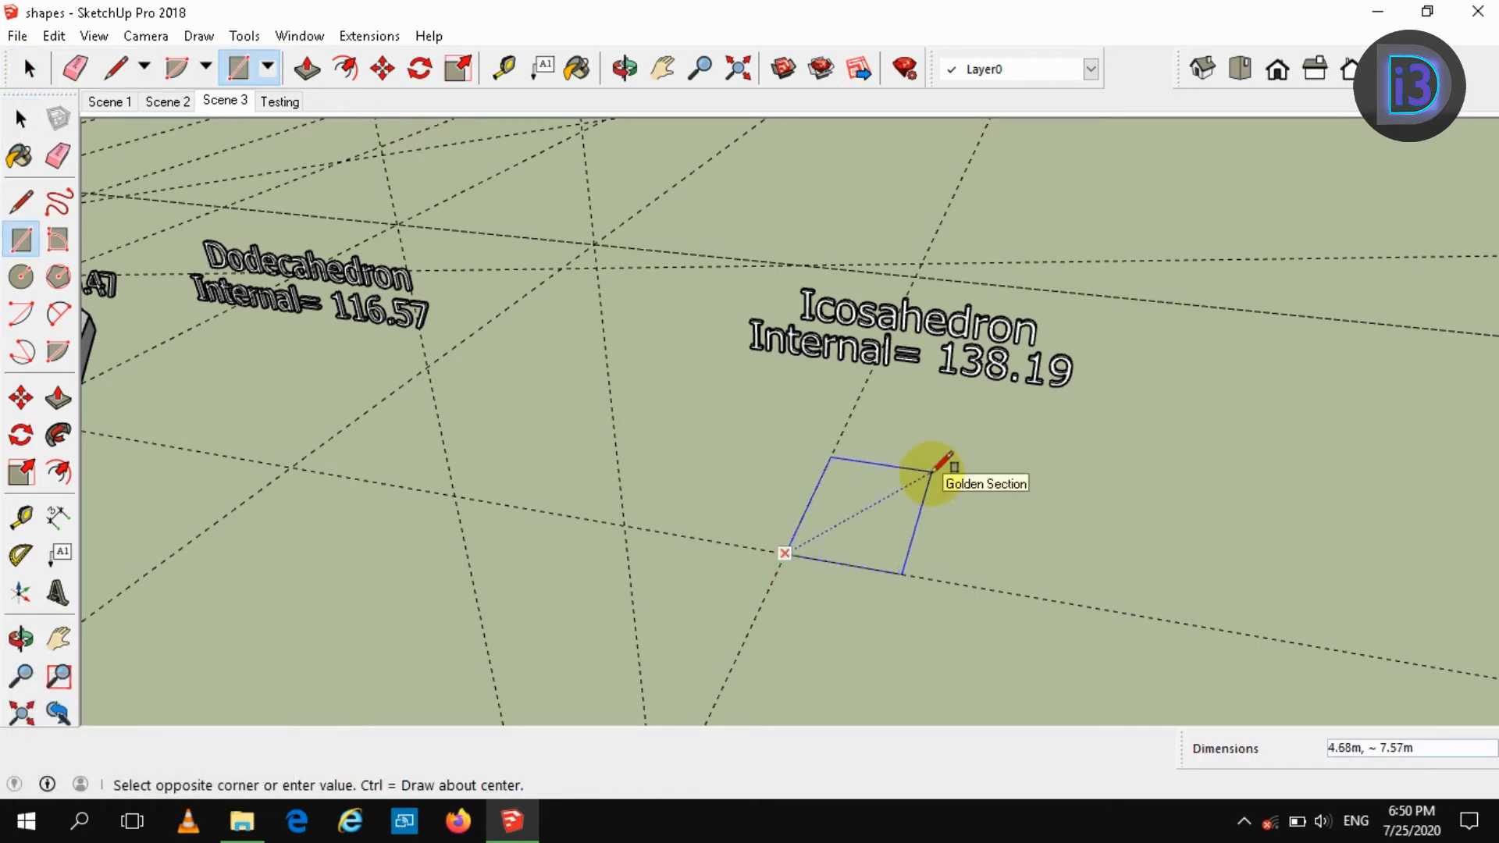
click(933, 469)
key(space)
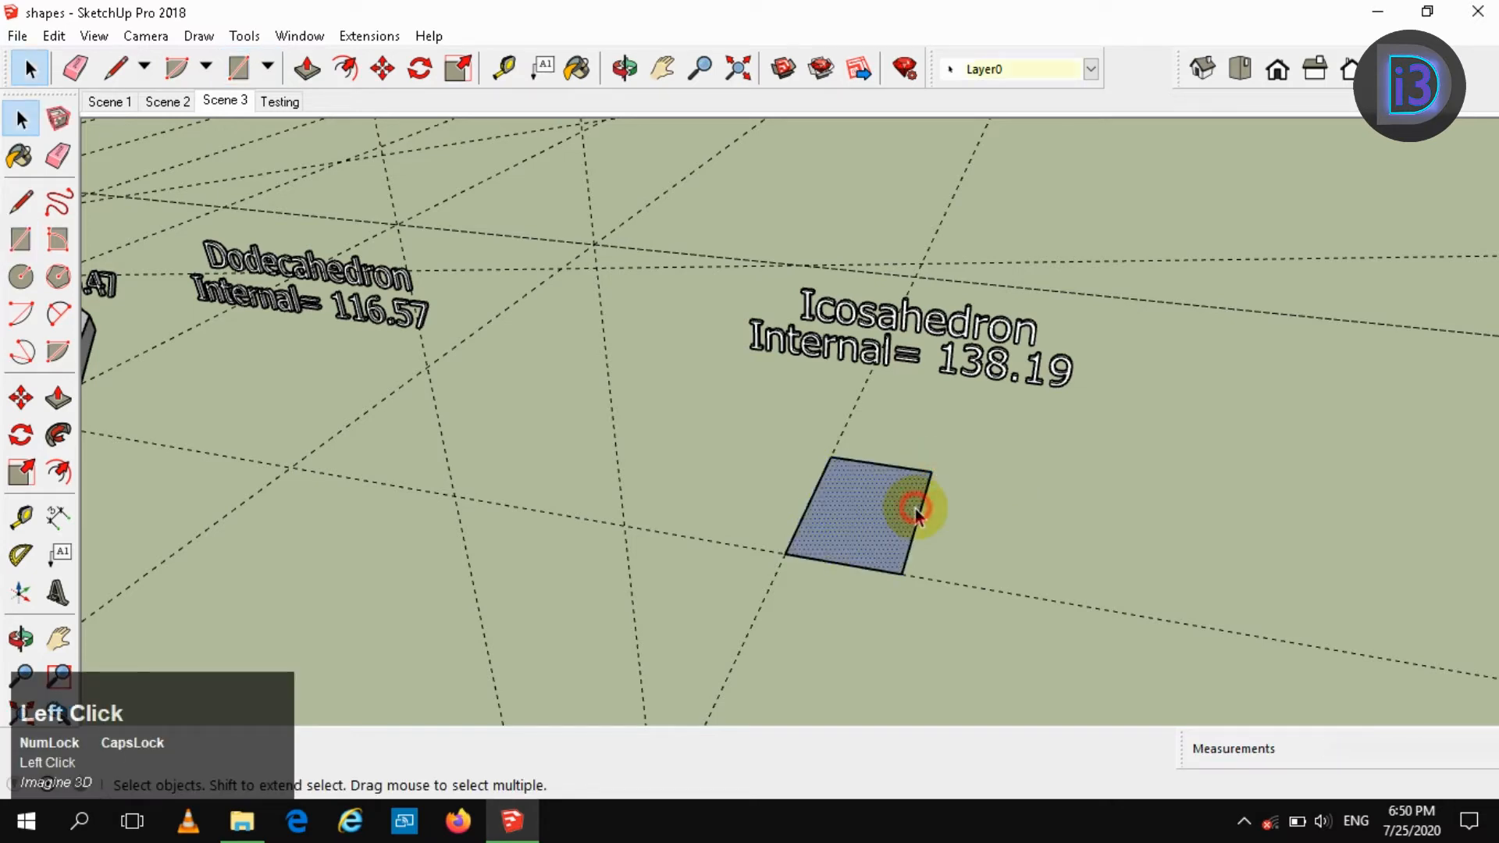
- Make the rectangle a group, then rotate a copy of it about its short edge's midpoint so it stands perpendicular
right_click(915, 512)
click(999, 405)
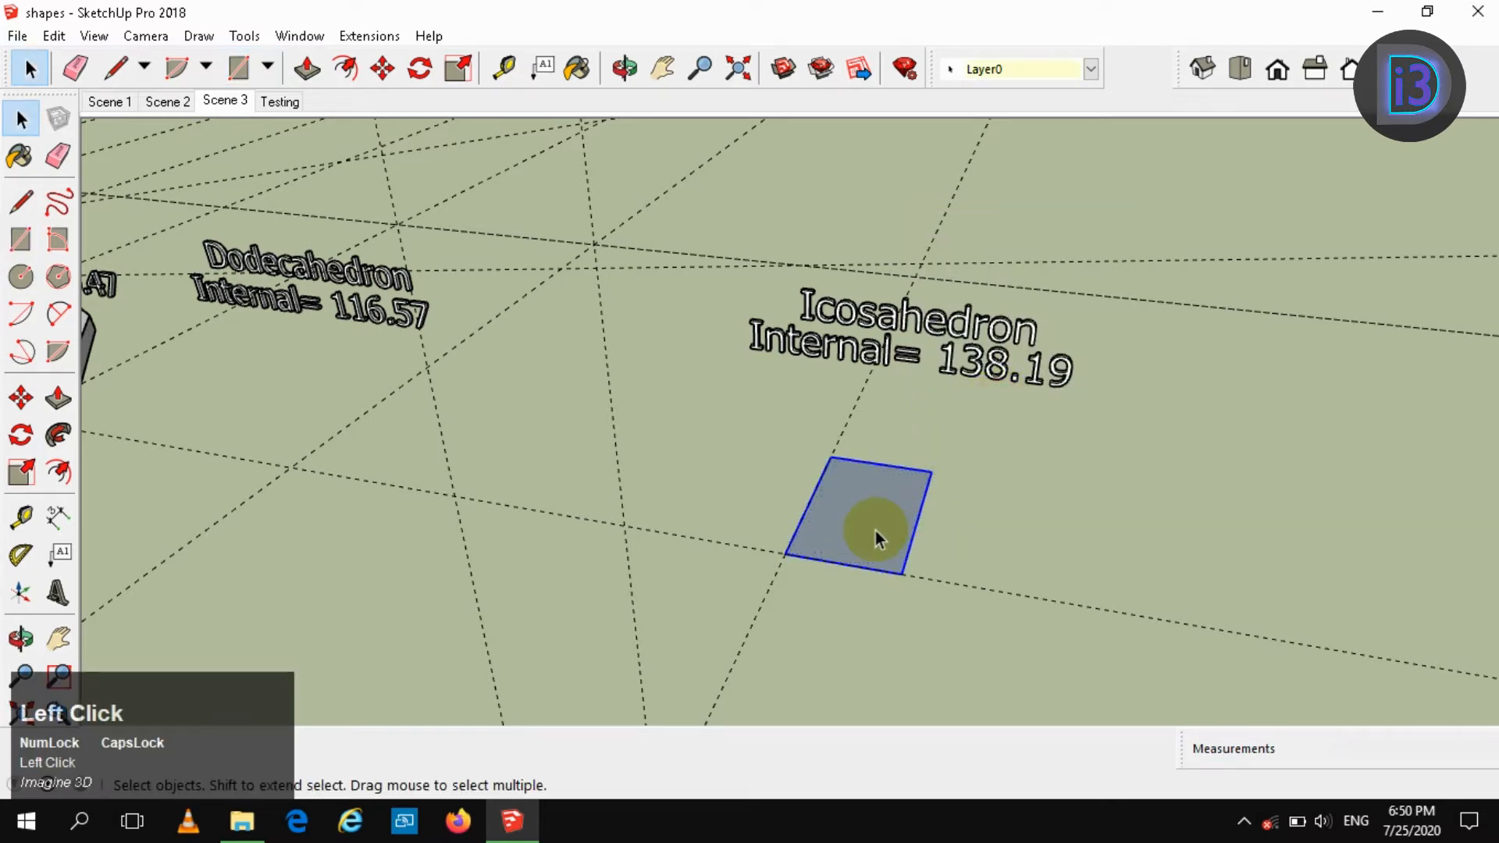
scroll(879, 534, down, 2)
middle_drag(879, 534, 808, 524)
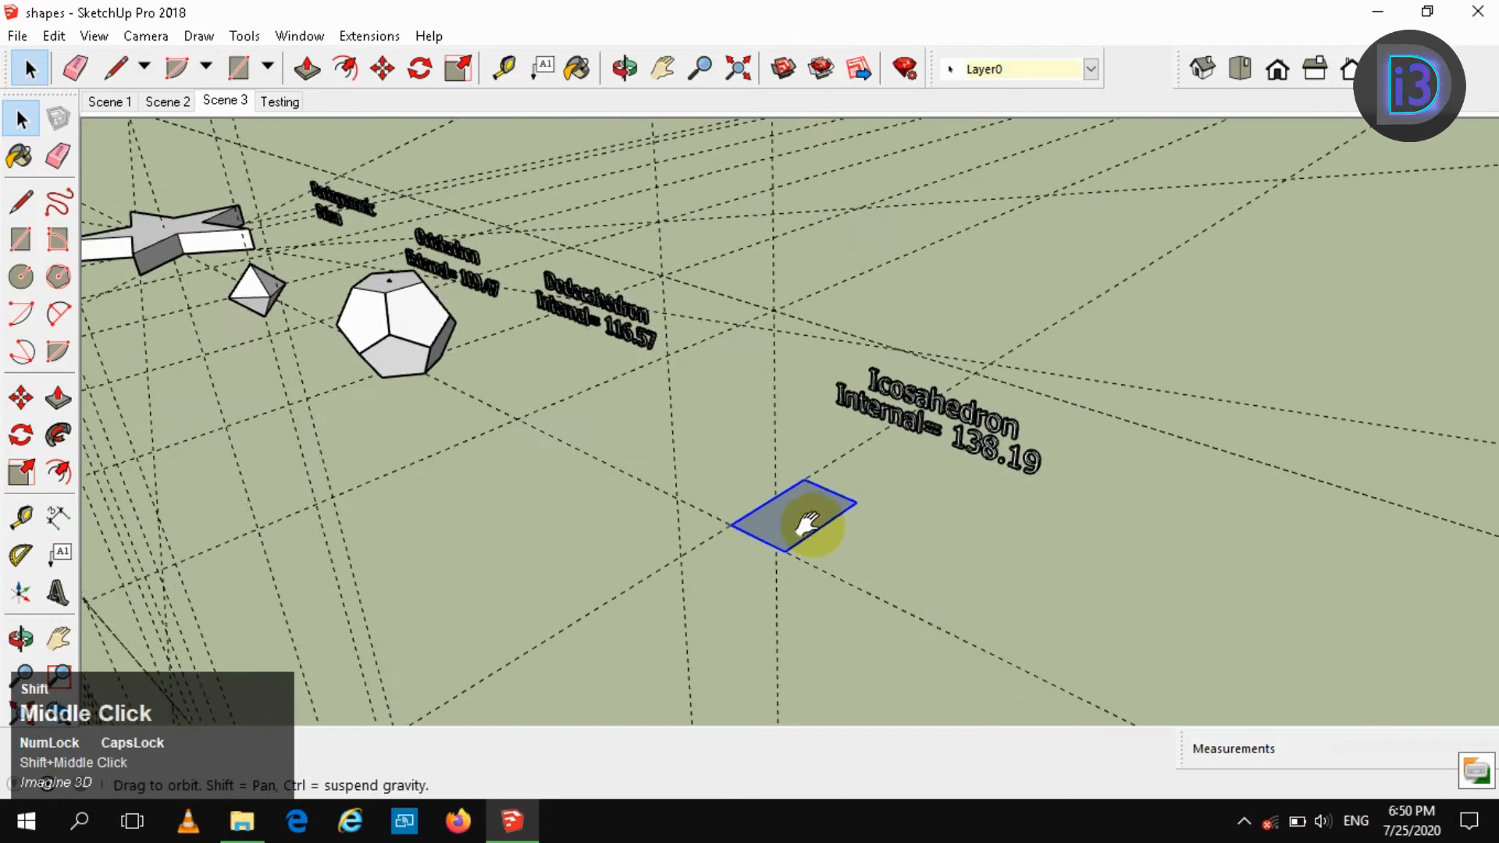
scroll(808, 527, up, 3)
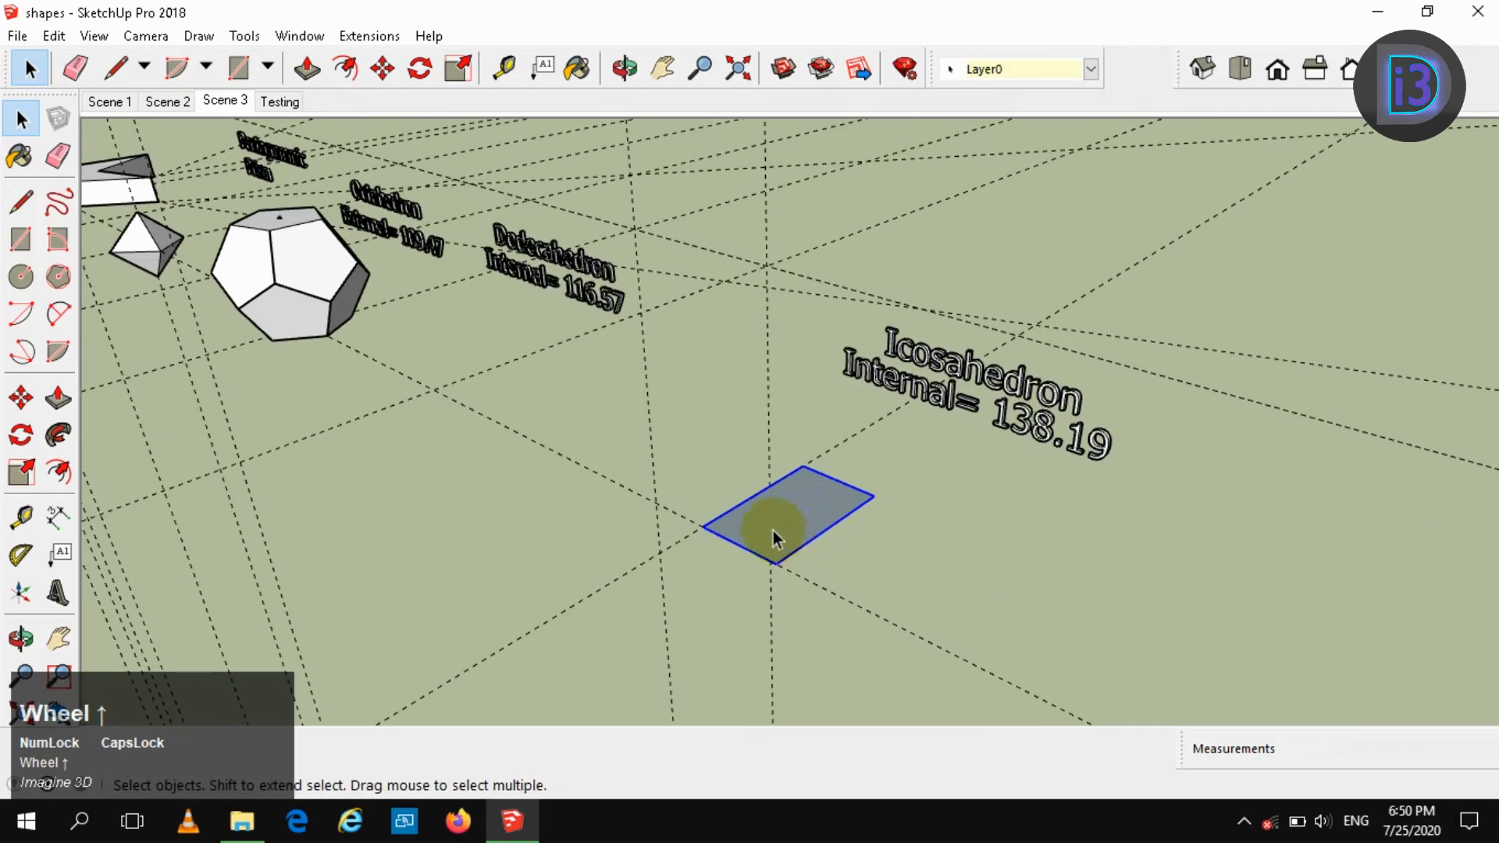
scroll(773, 539, up, 3)
key(q)
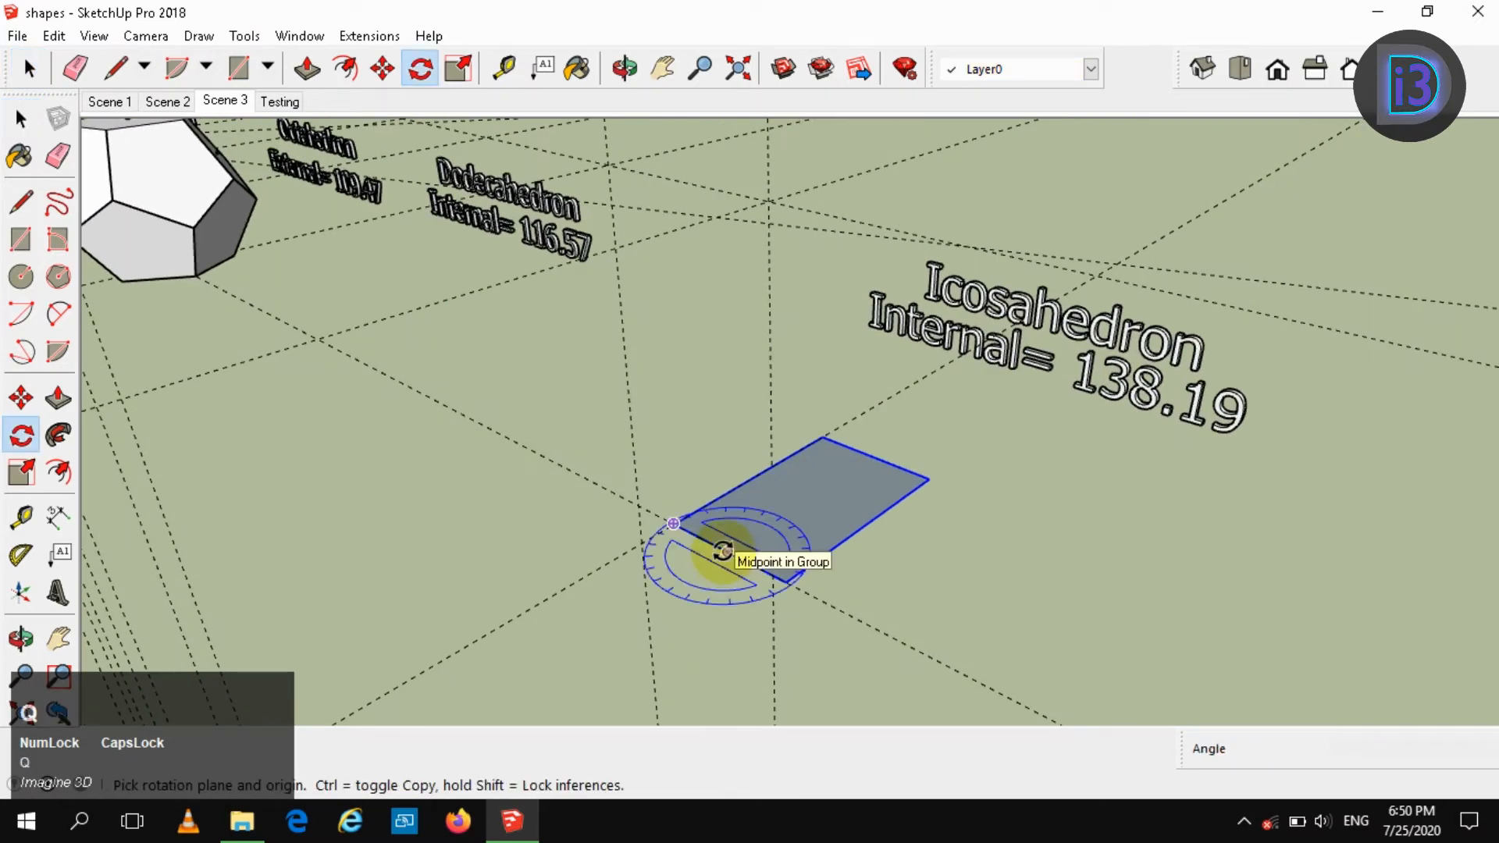
drag(727, 552, 790, 581)
click(794, 581)
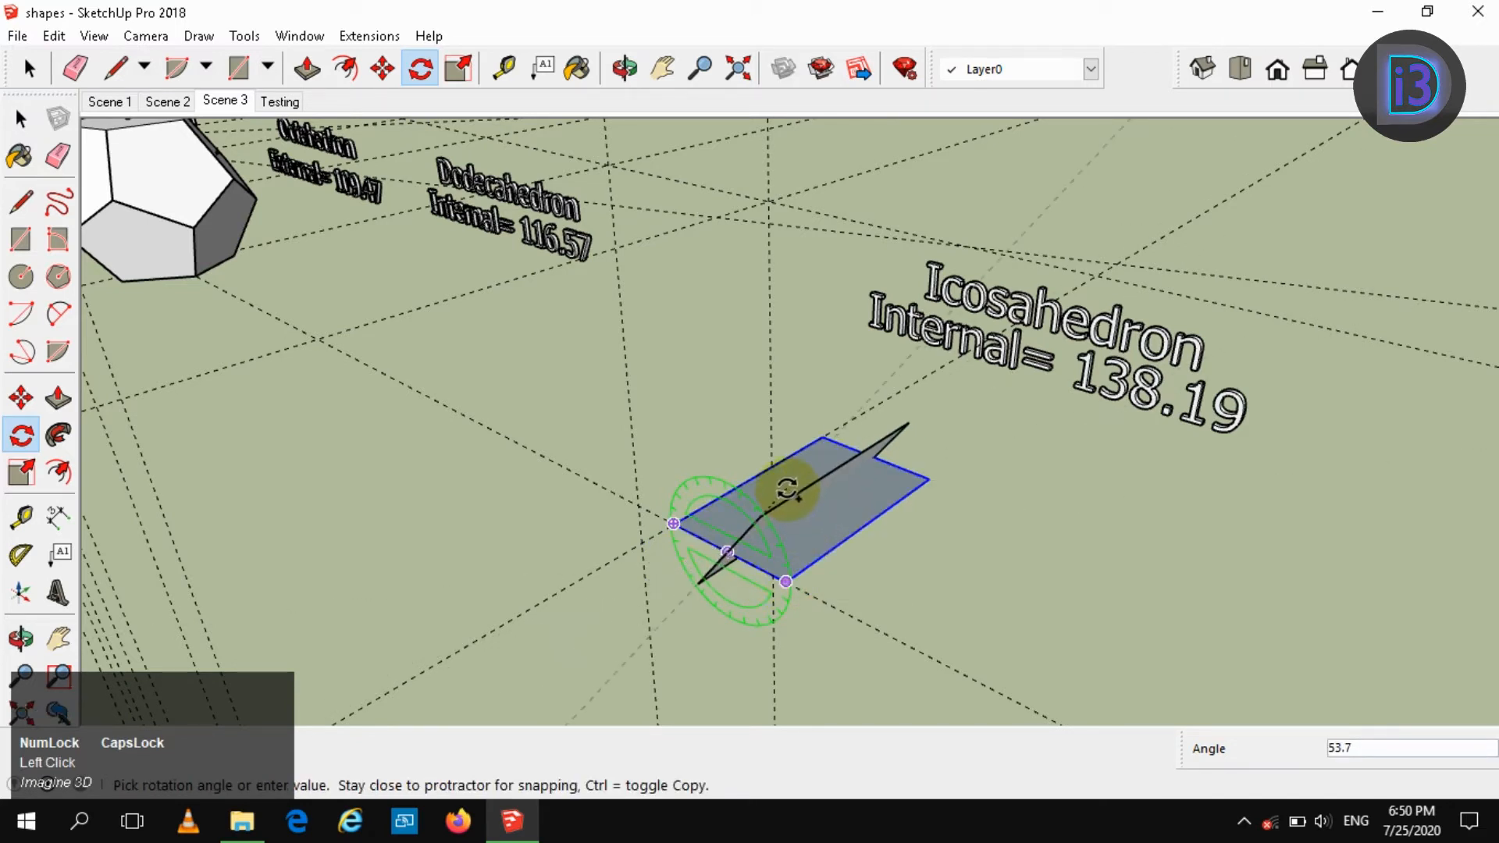
key(Return)
key(space)
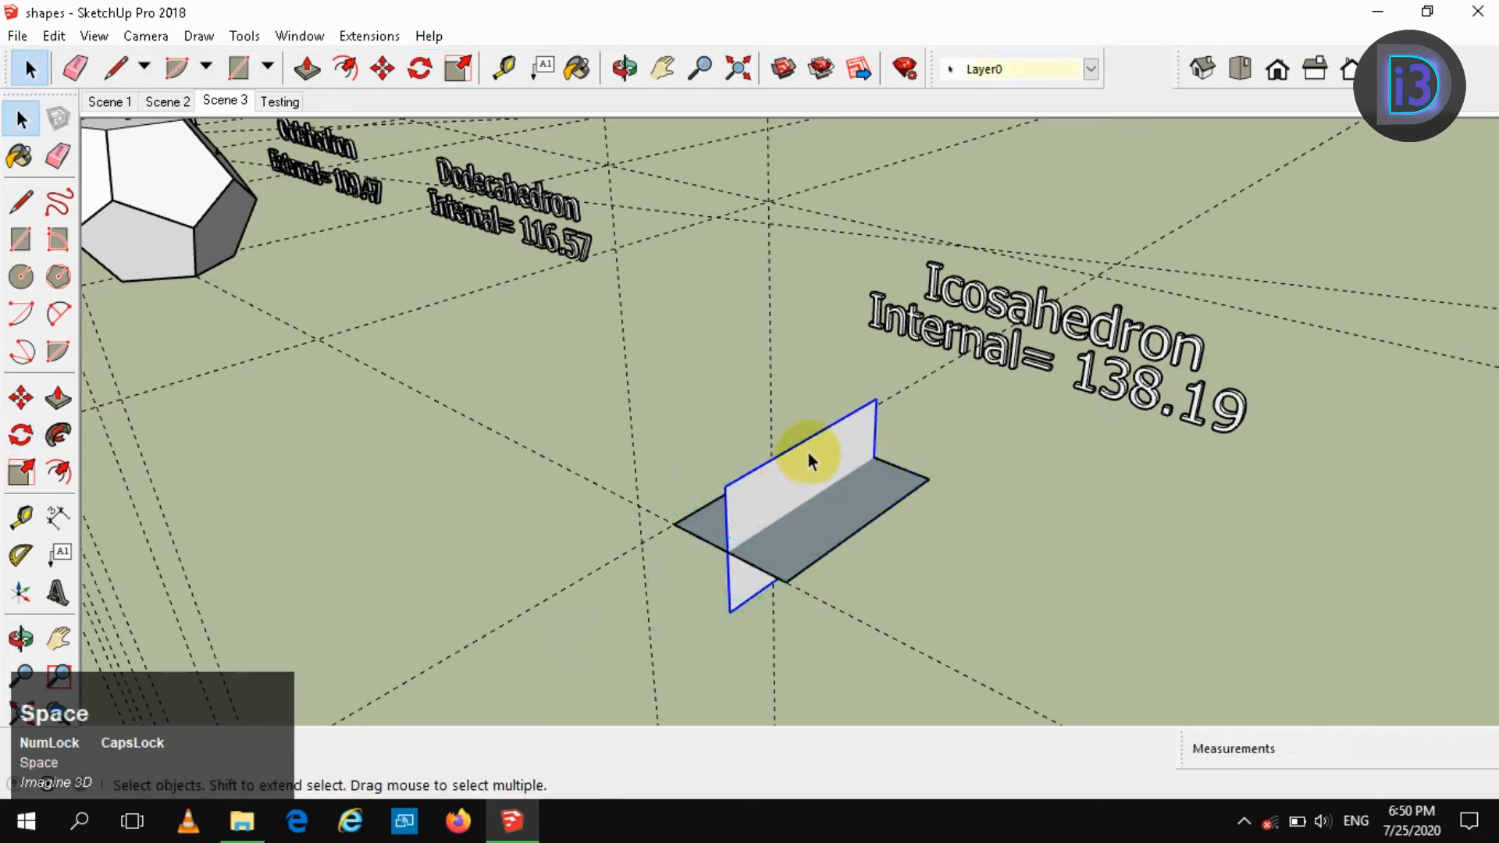
- Rotate the vertical rectangle 90 degrees about the blue axis at the midpoint of its upper edge
key(q)
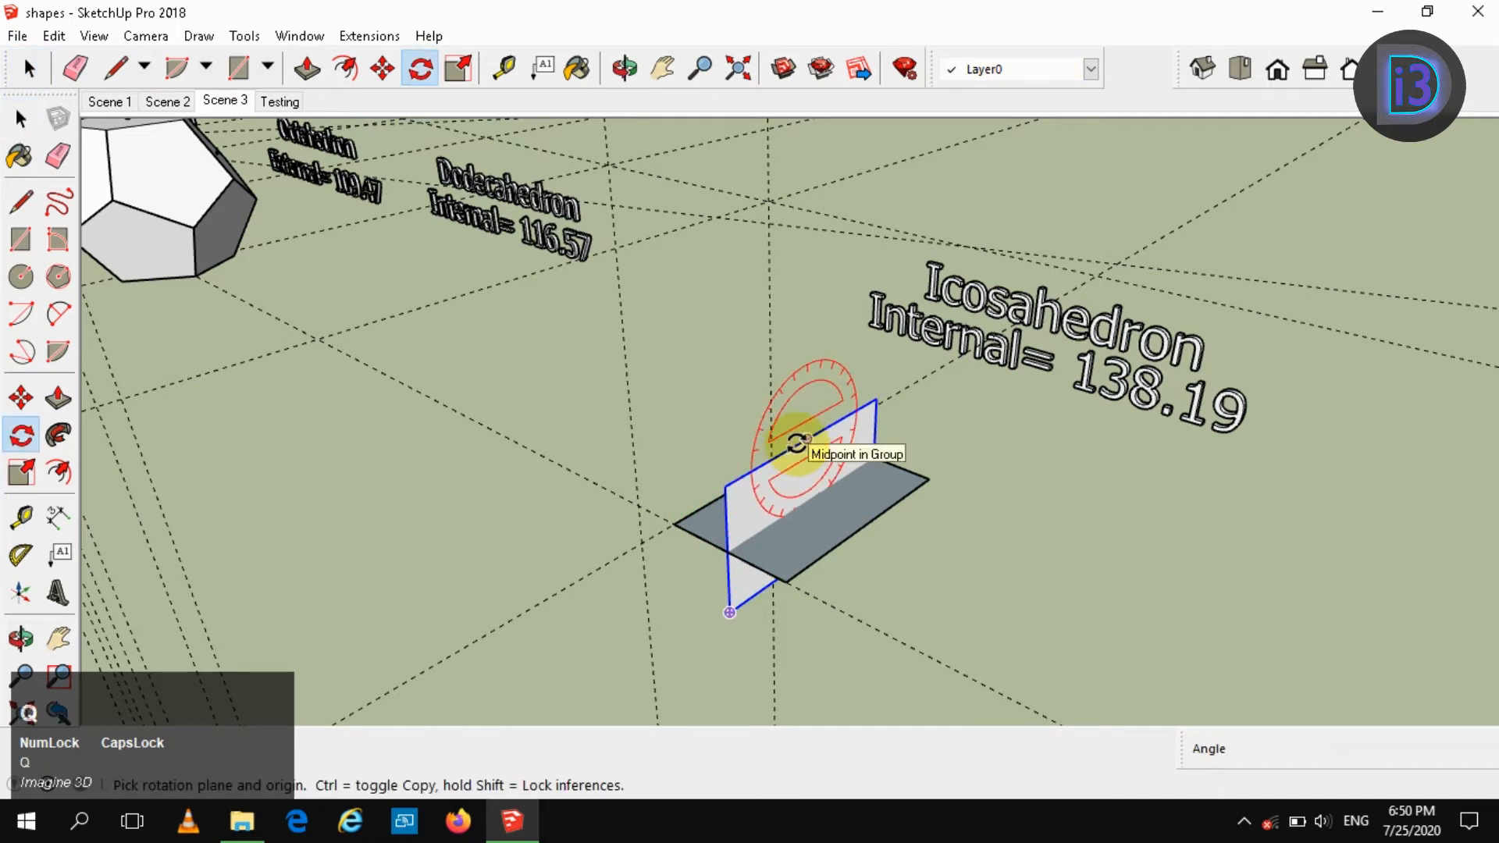
key(Up)
click(797, 442)
click(839, 406)
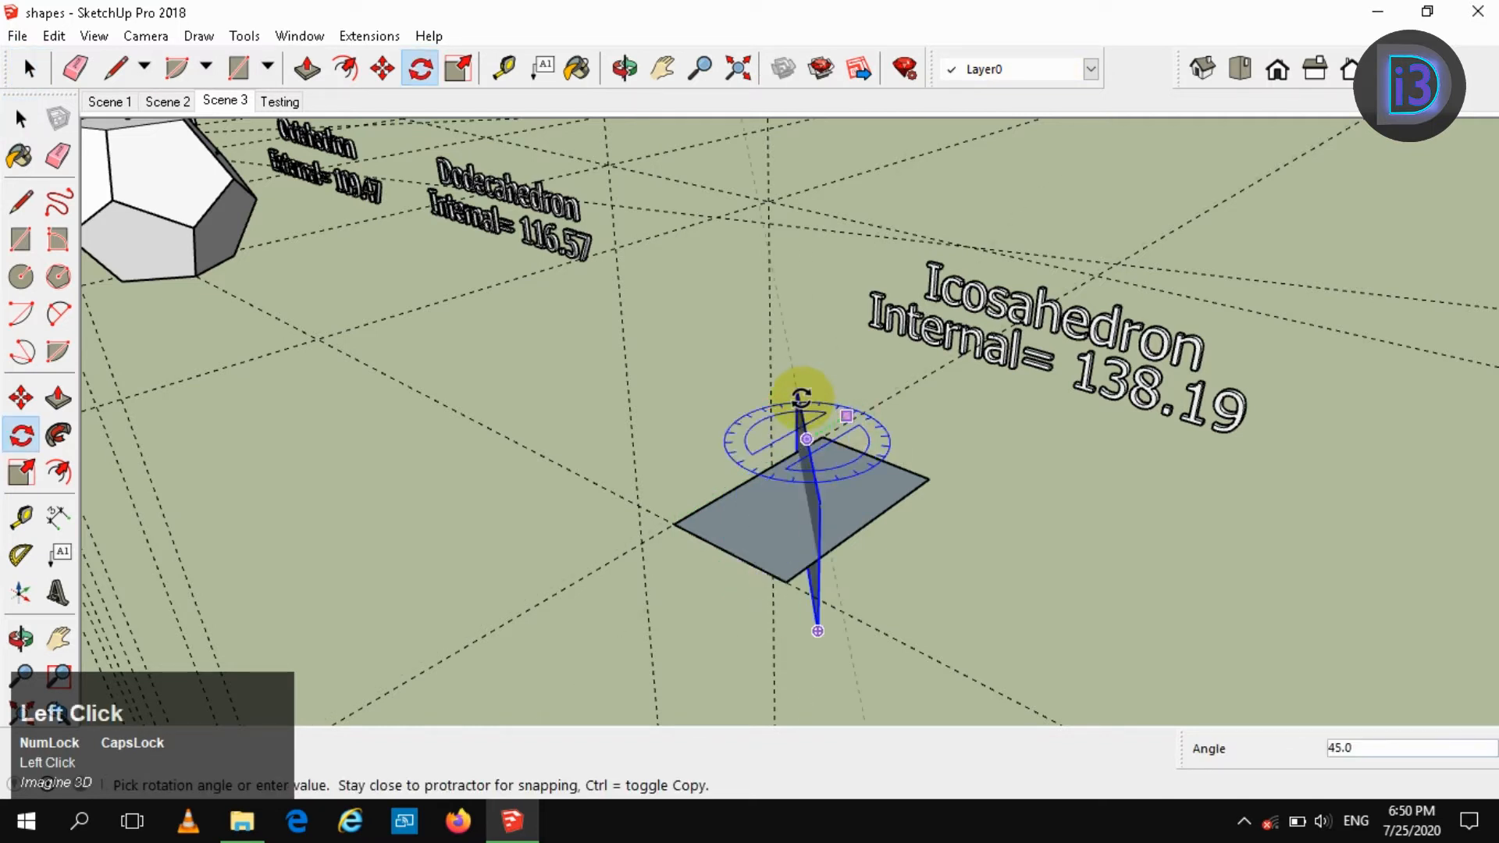
text(90)
key(Return)
key(space)
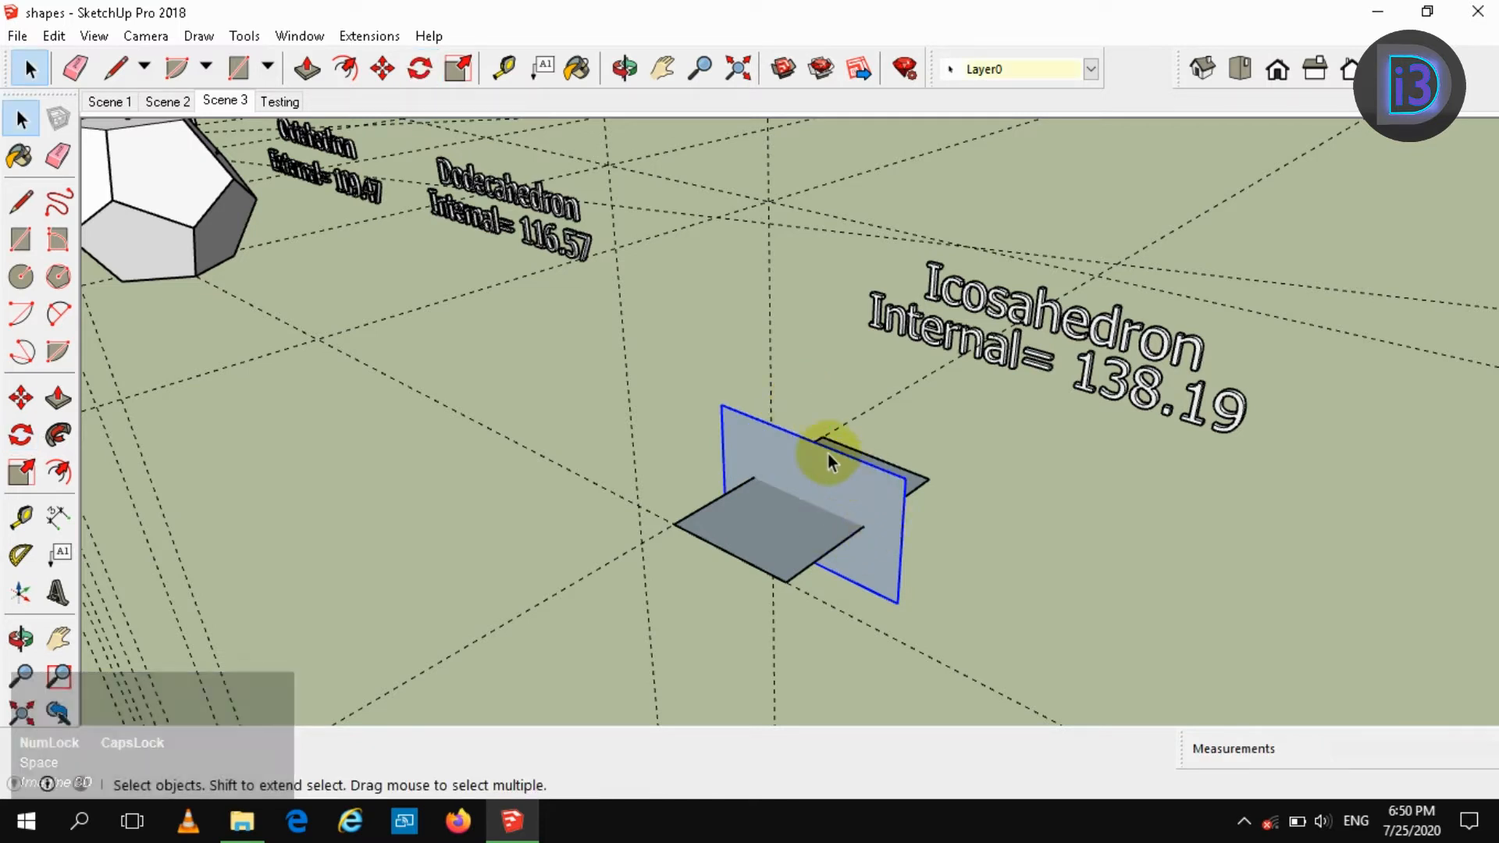
- Rotate a copy of the crosswise vertical rectangle about the blue axis at its upper edge's midpoint so the two are perpendicular
key(q)
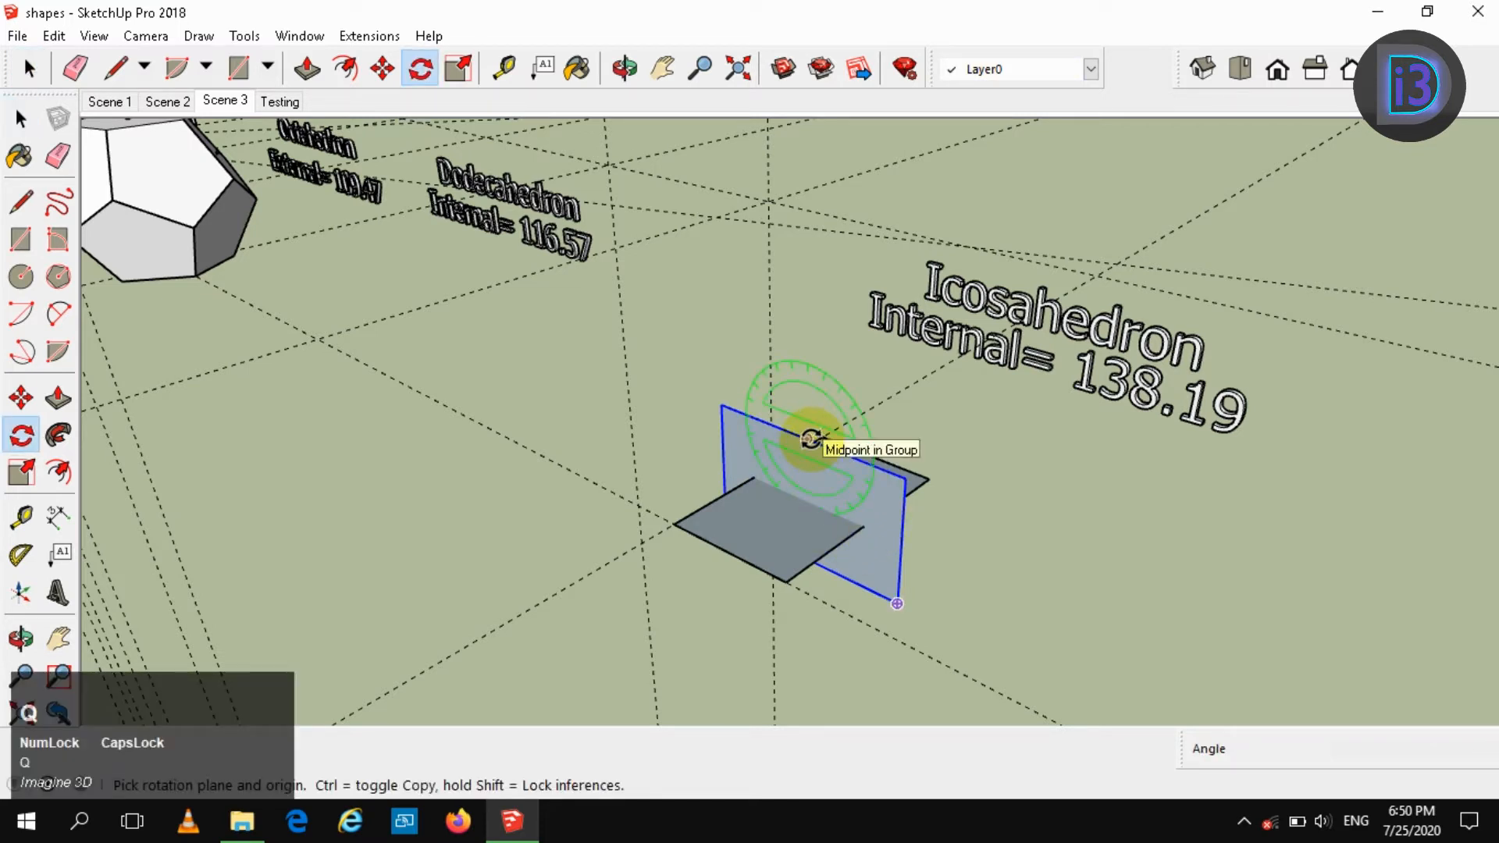
click(808, 439)
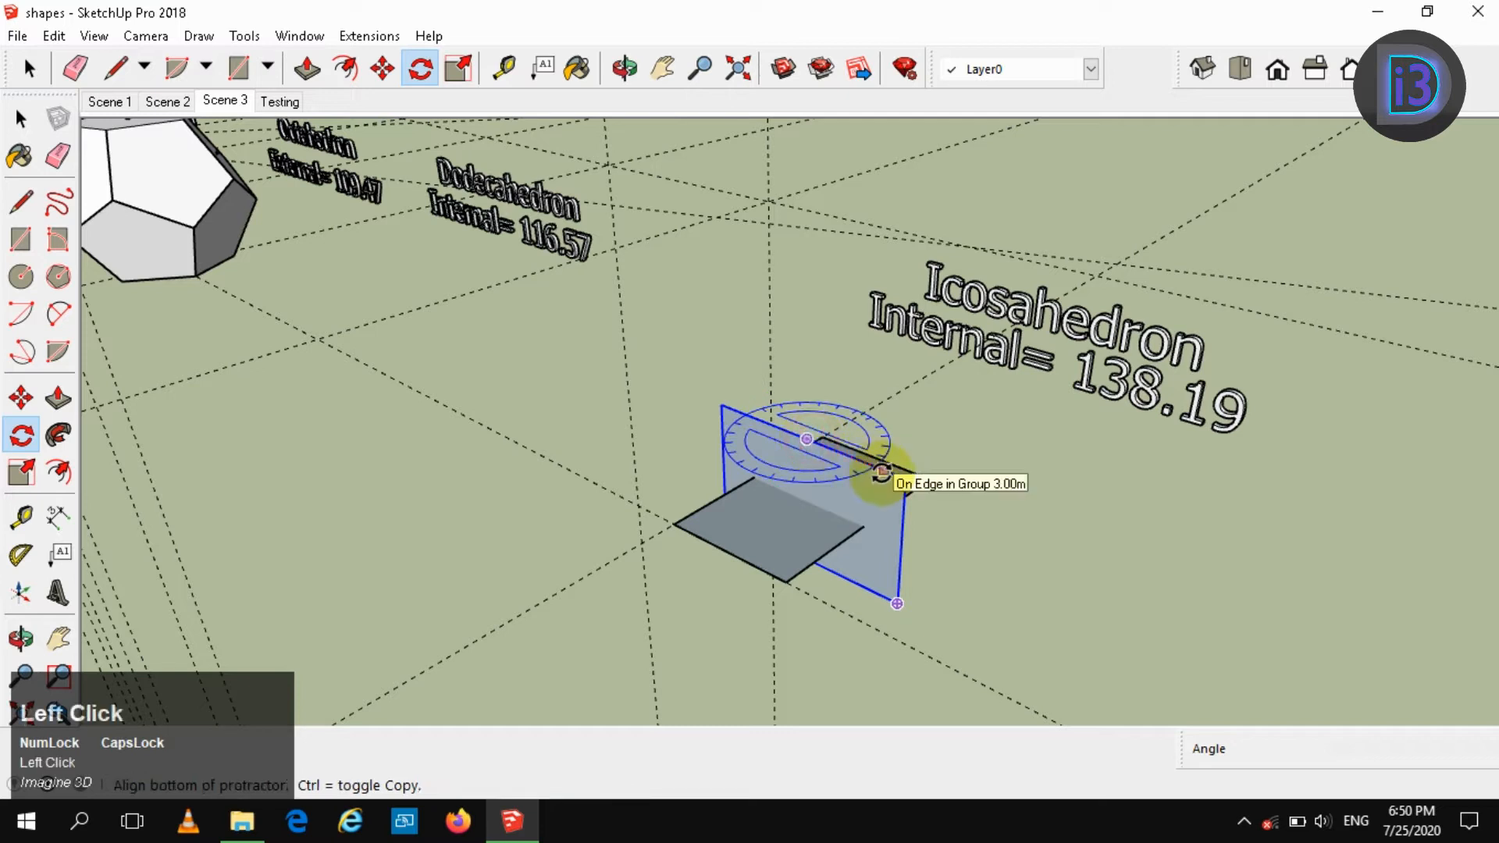
click(881, 472)
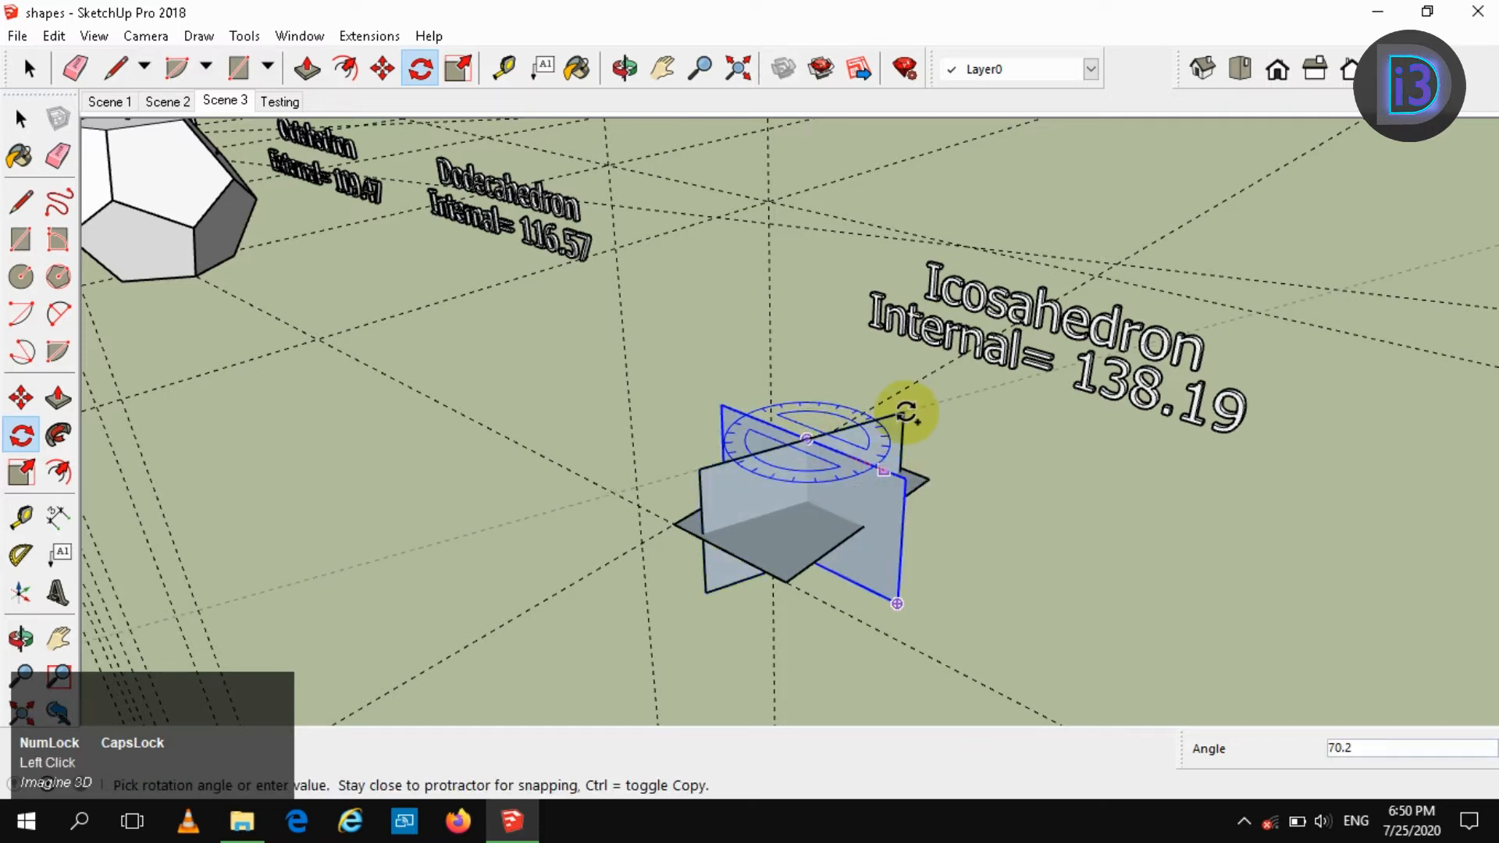
key(Return)
key(space)
key(q)
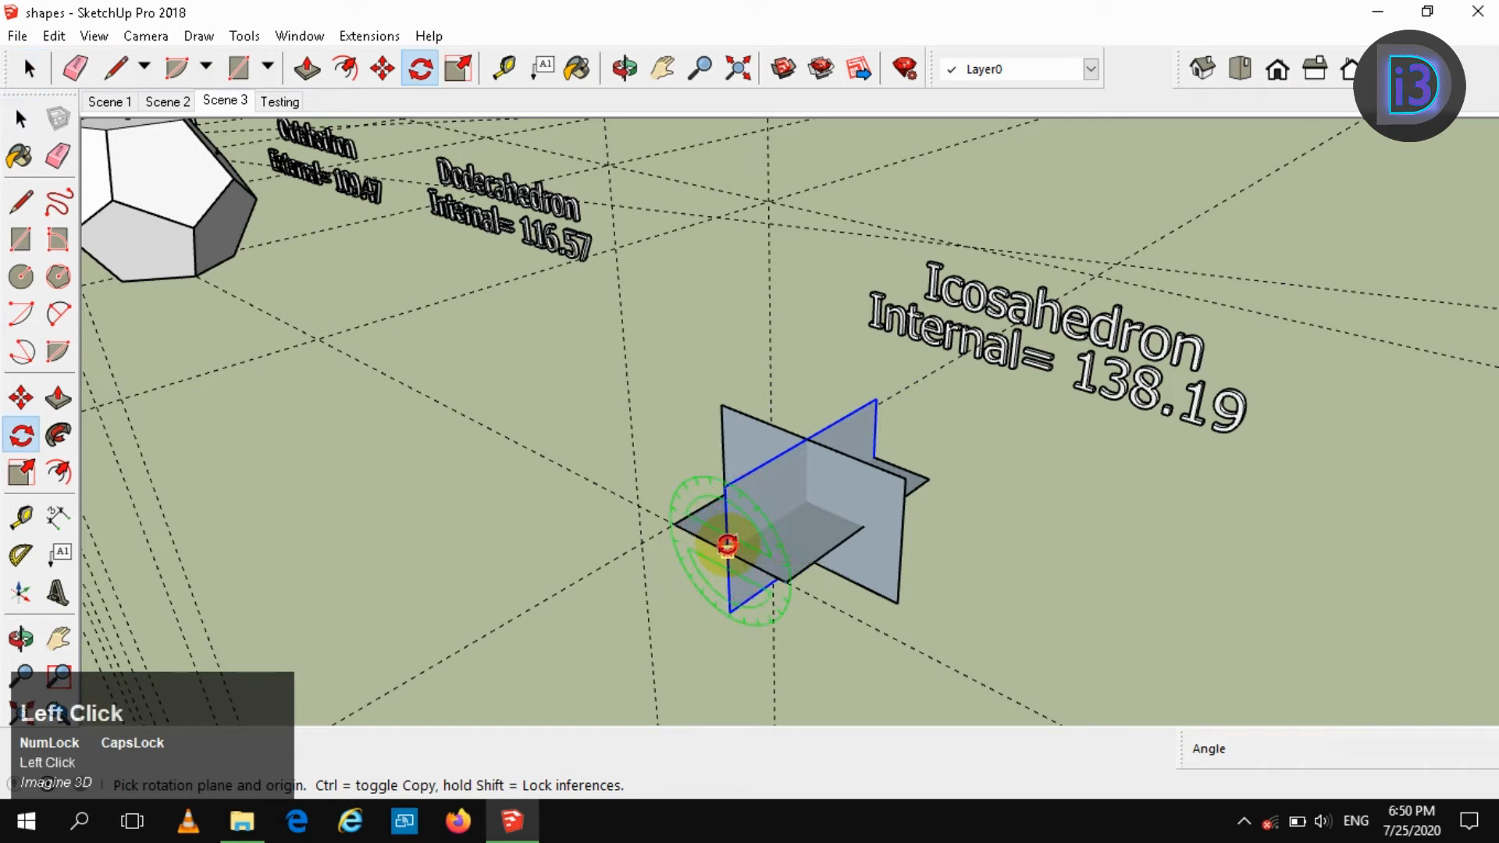
click(727, 548)
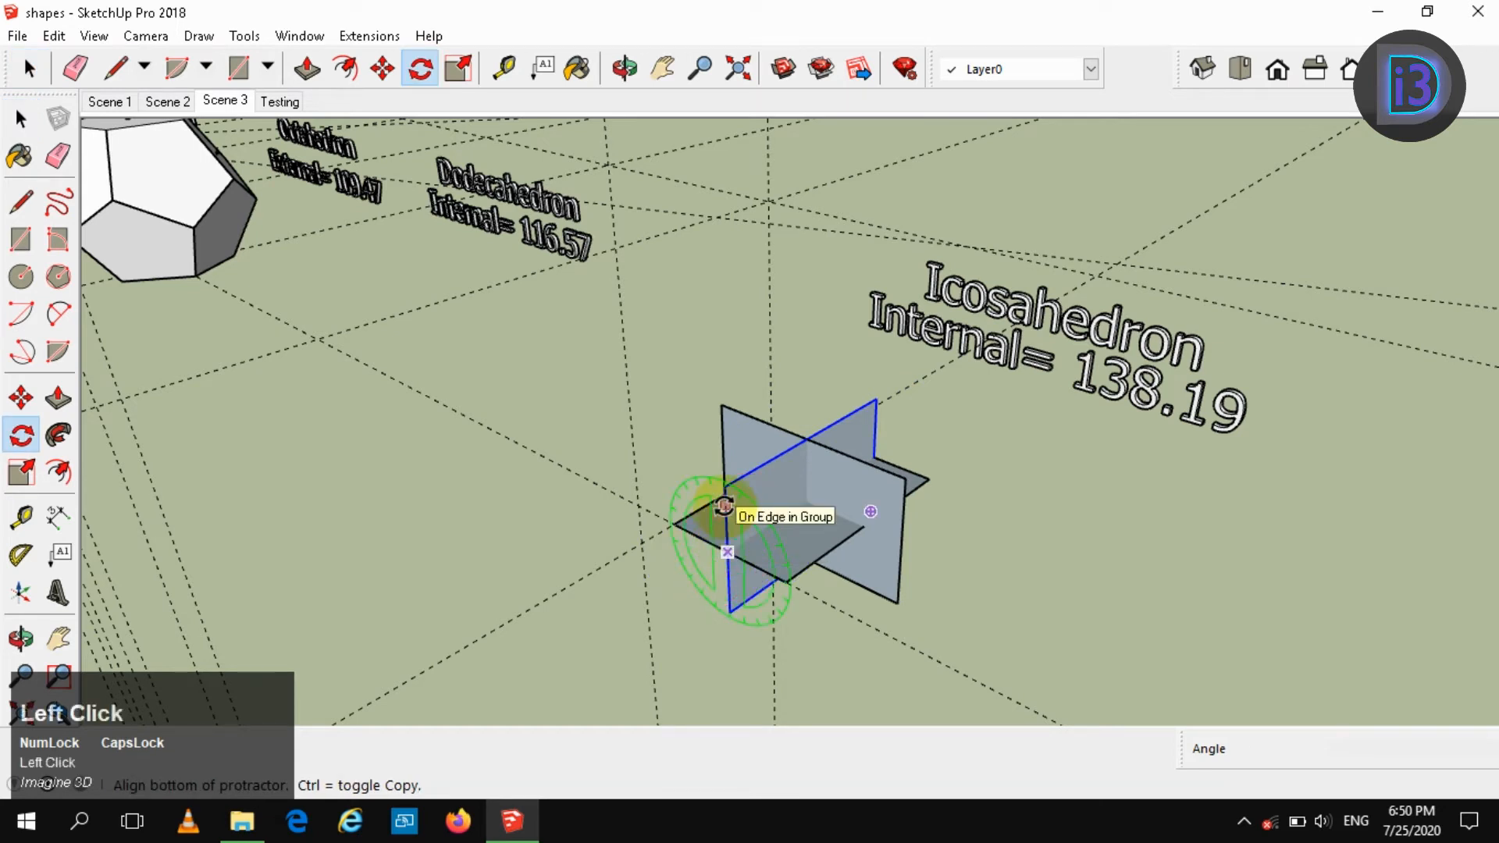
key(space)
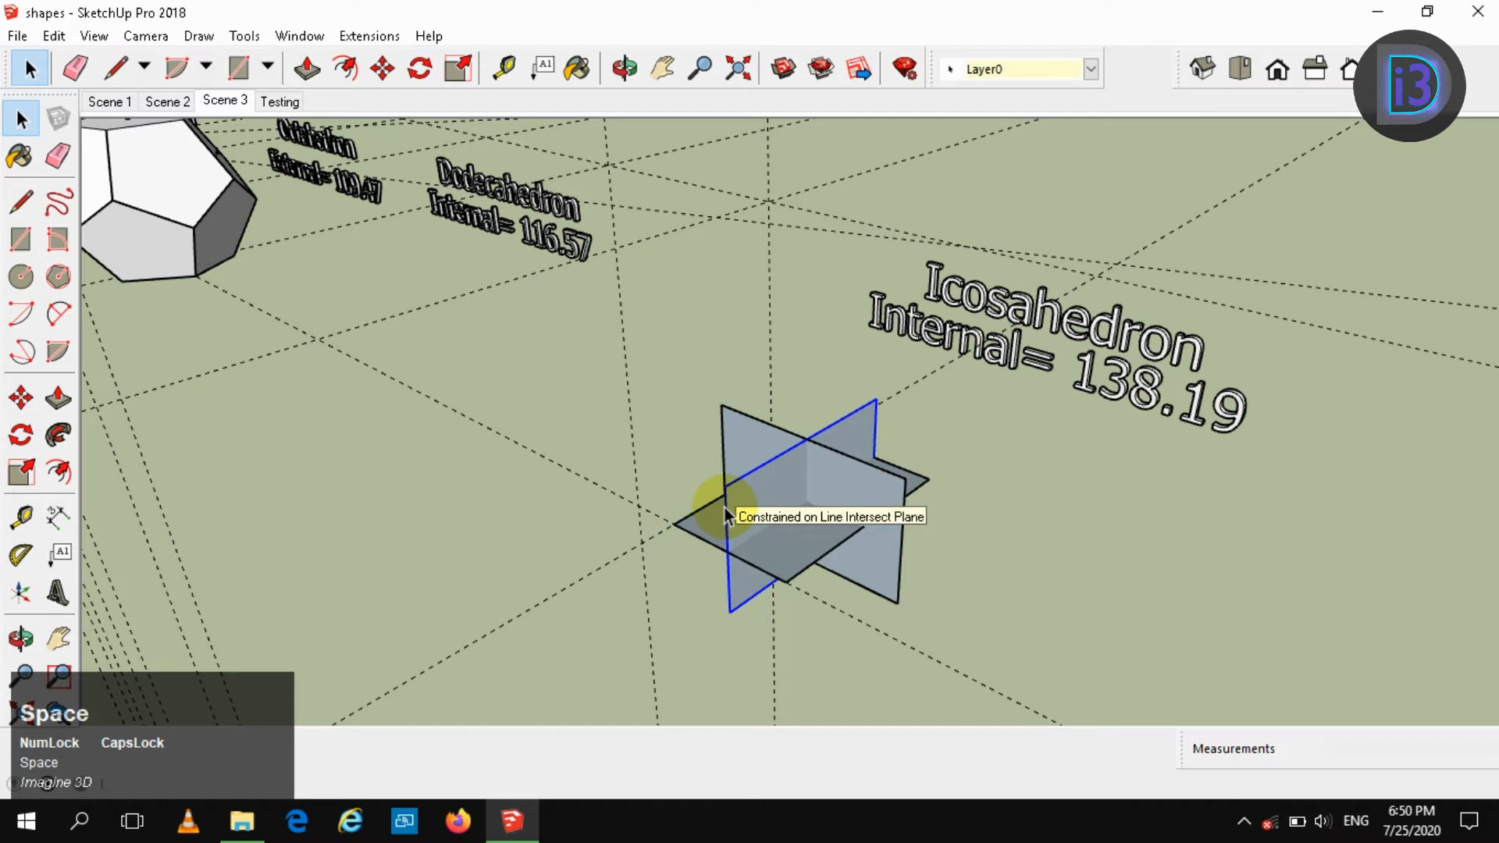
- Rotate the lengthwise vertical copy about the red axis at its near short edge's midpoint so its long sides stand upright
key(q)
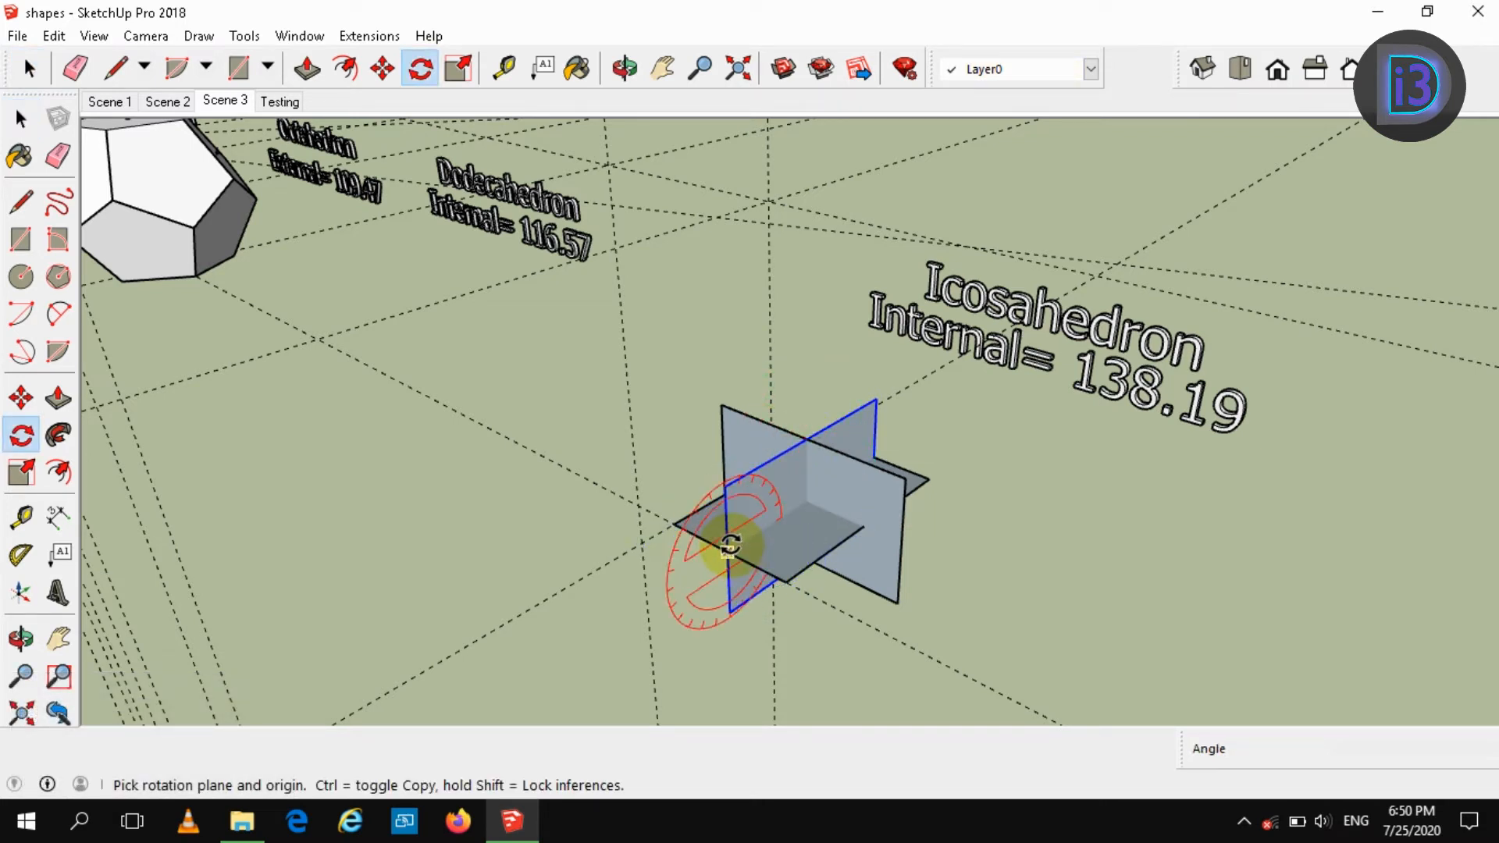
key(Right)
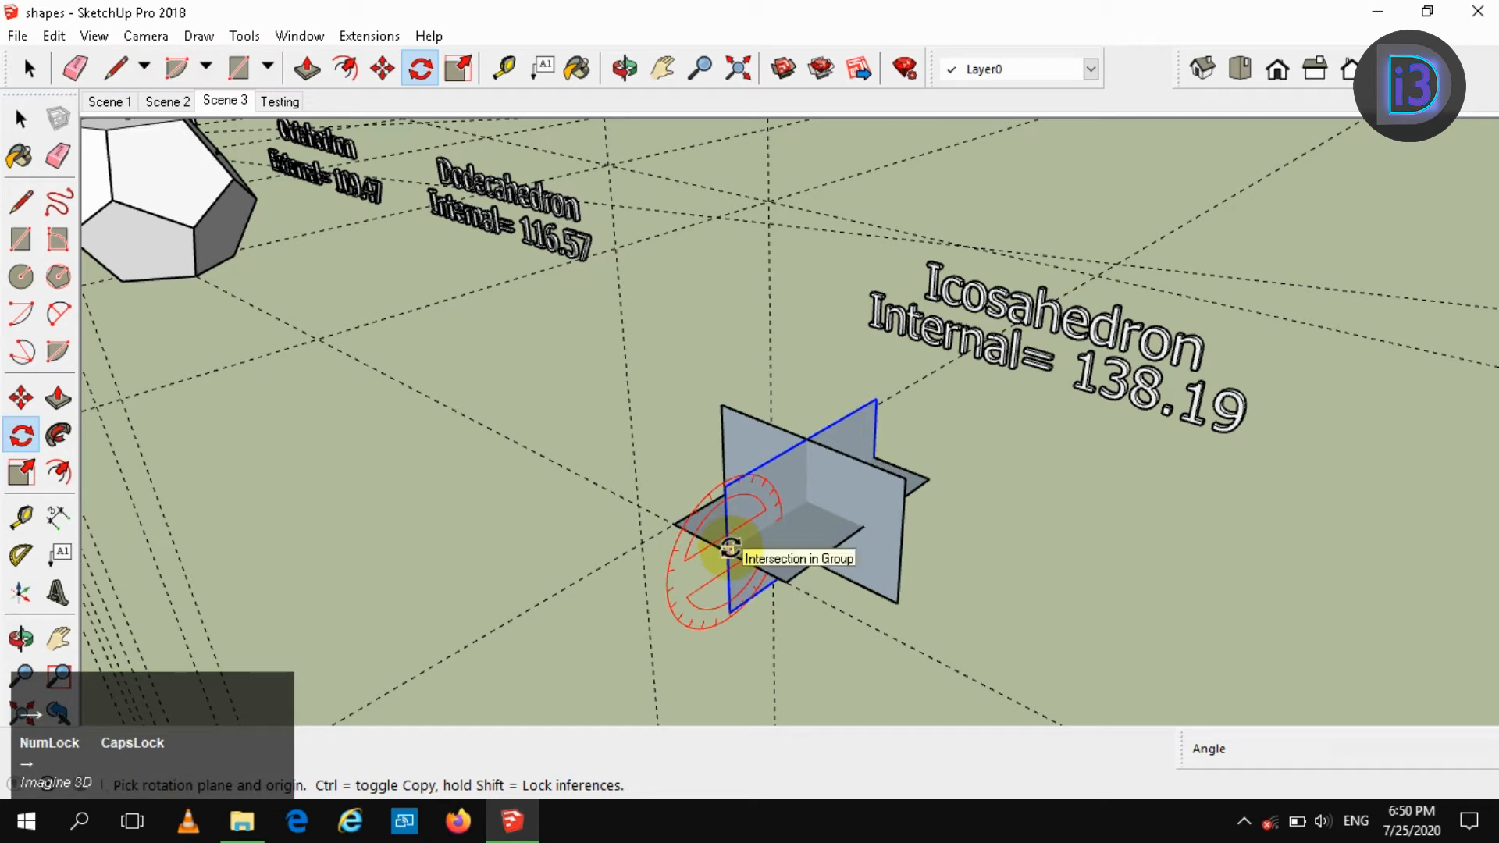
click(728, 550)
click(781, 517)
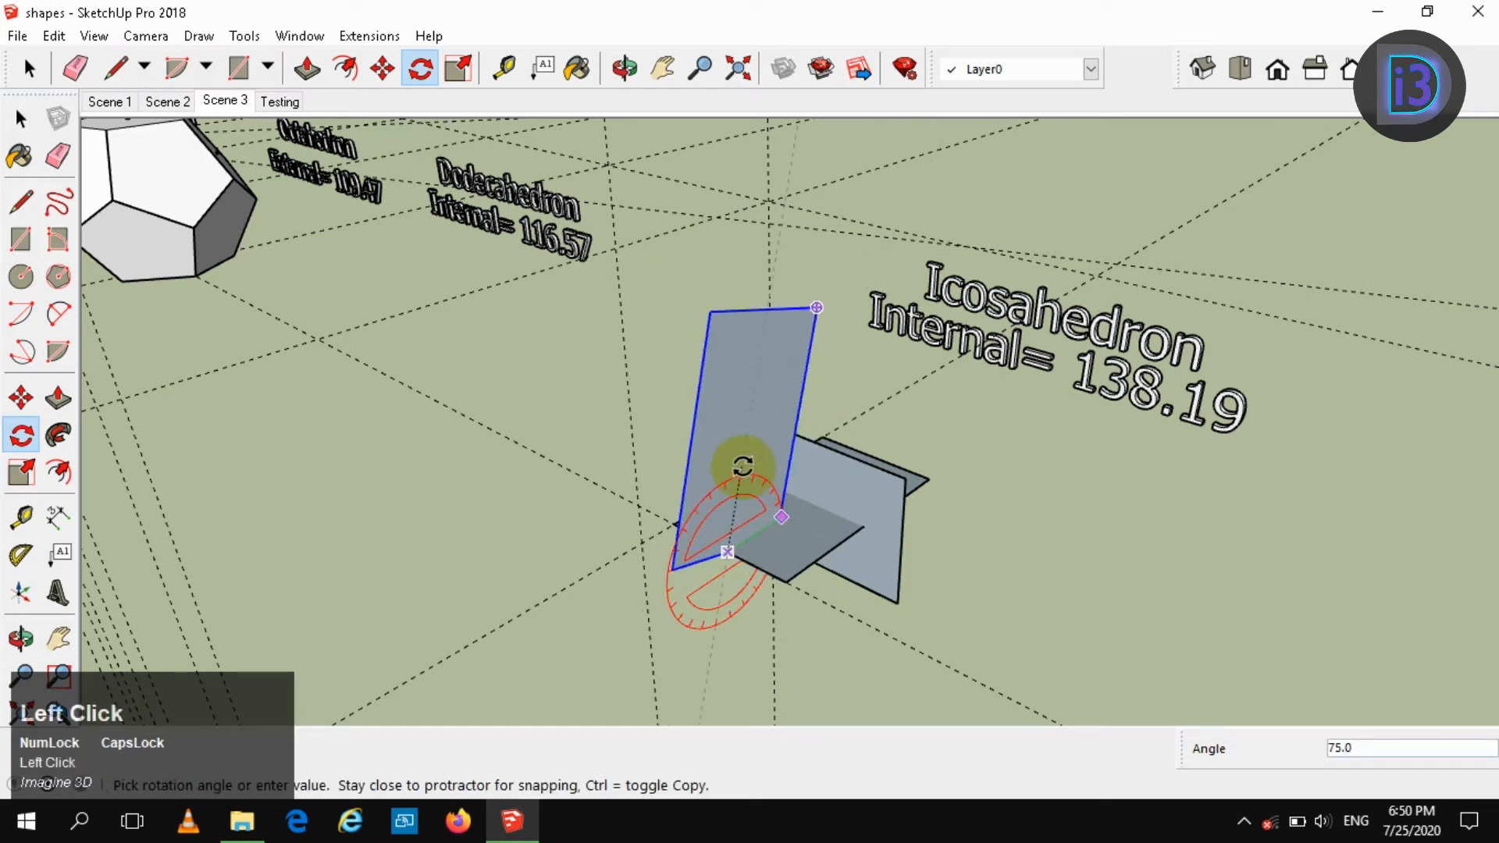
key(space)
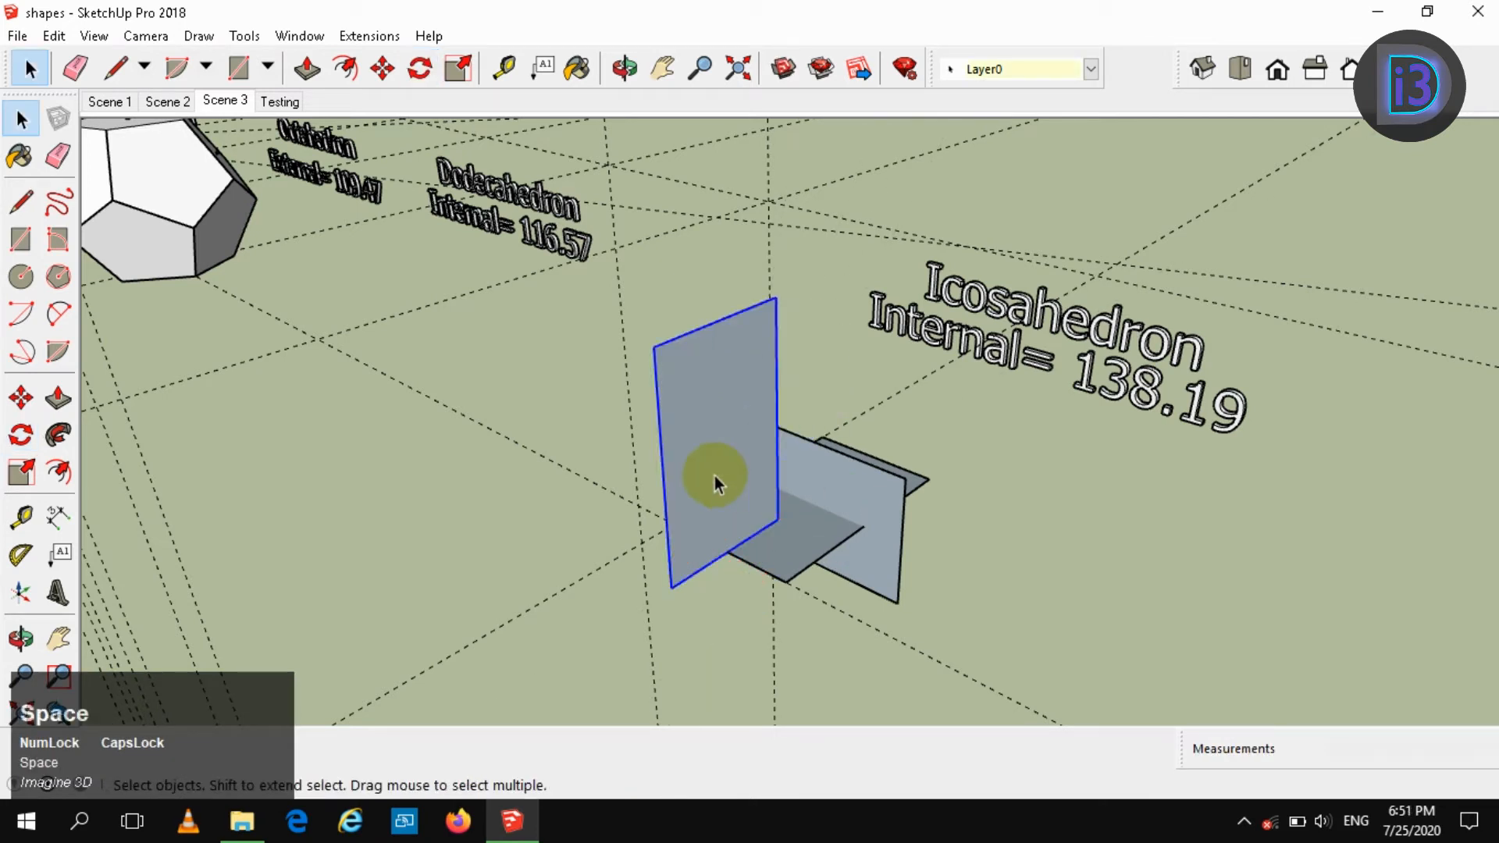
- Move the upright rectangle down along the blue axis about 3.79 m and along the green axis to center it on the other two
key(m)
click(662, 467)
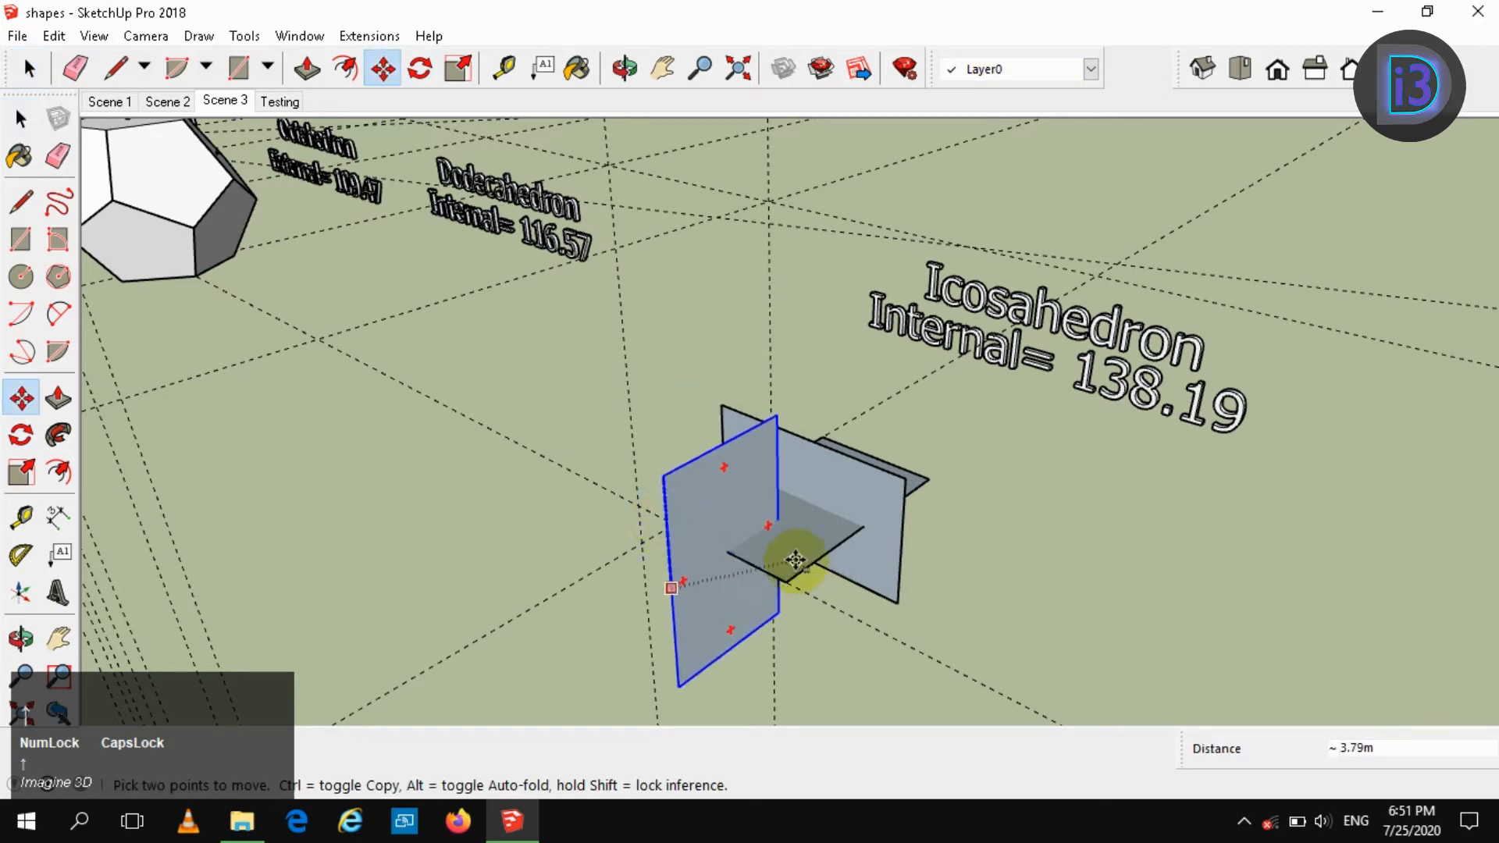
click(794, 559)
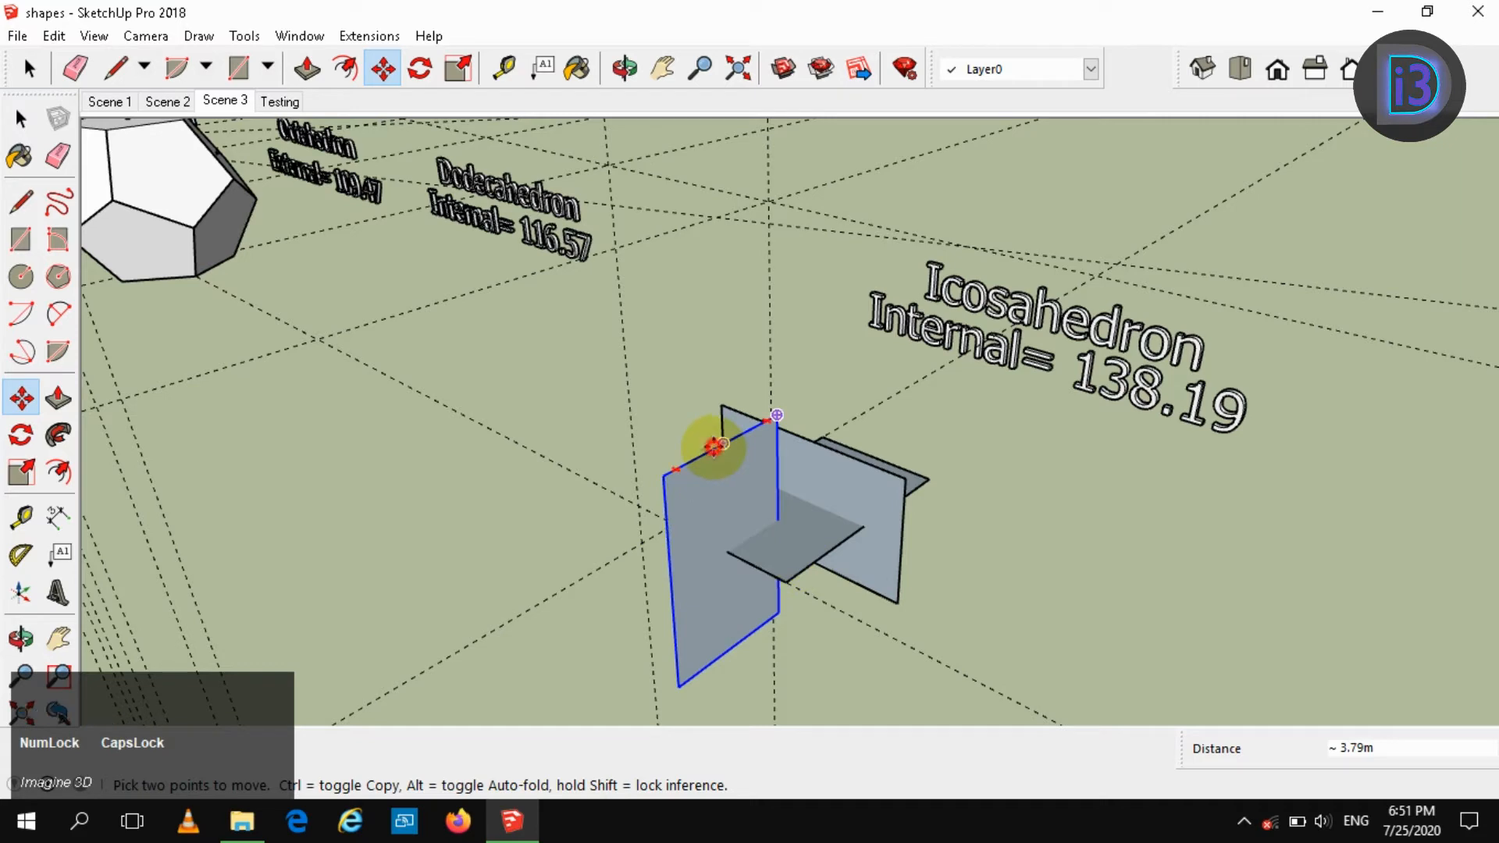
click(713, 446)
key(Left)
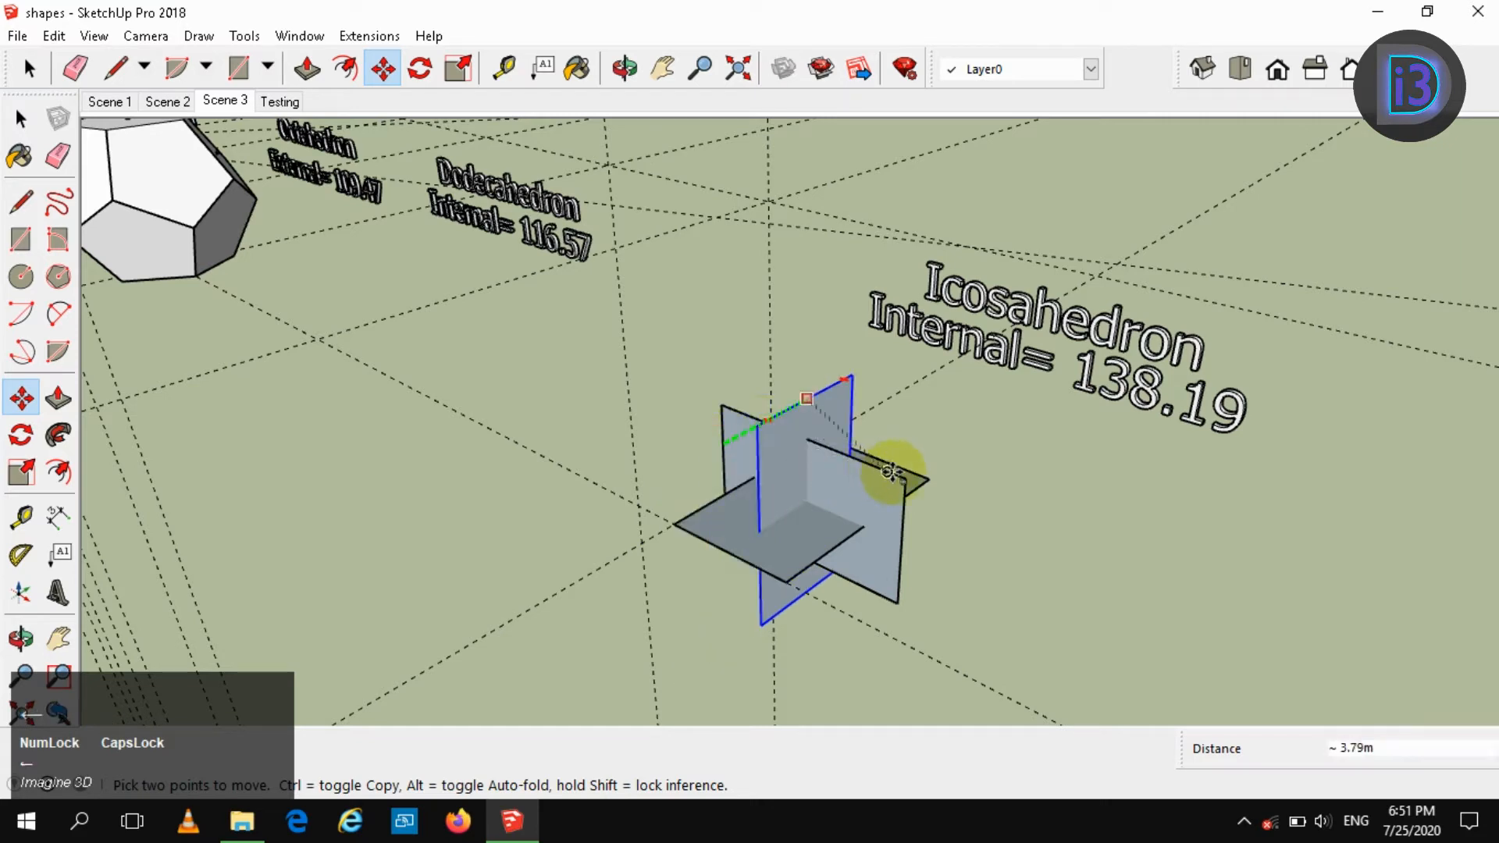
click(896, 478)
key(space)
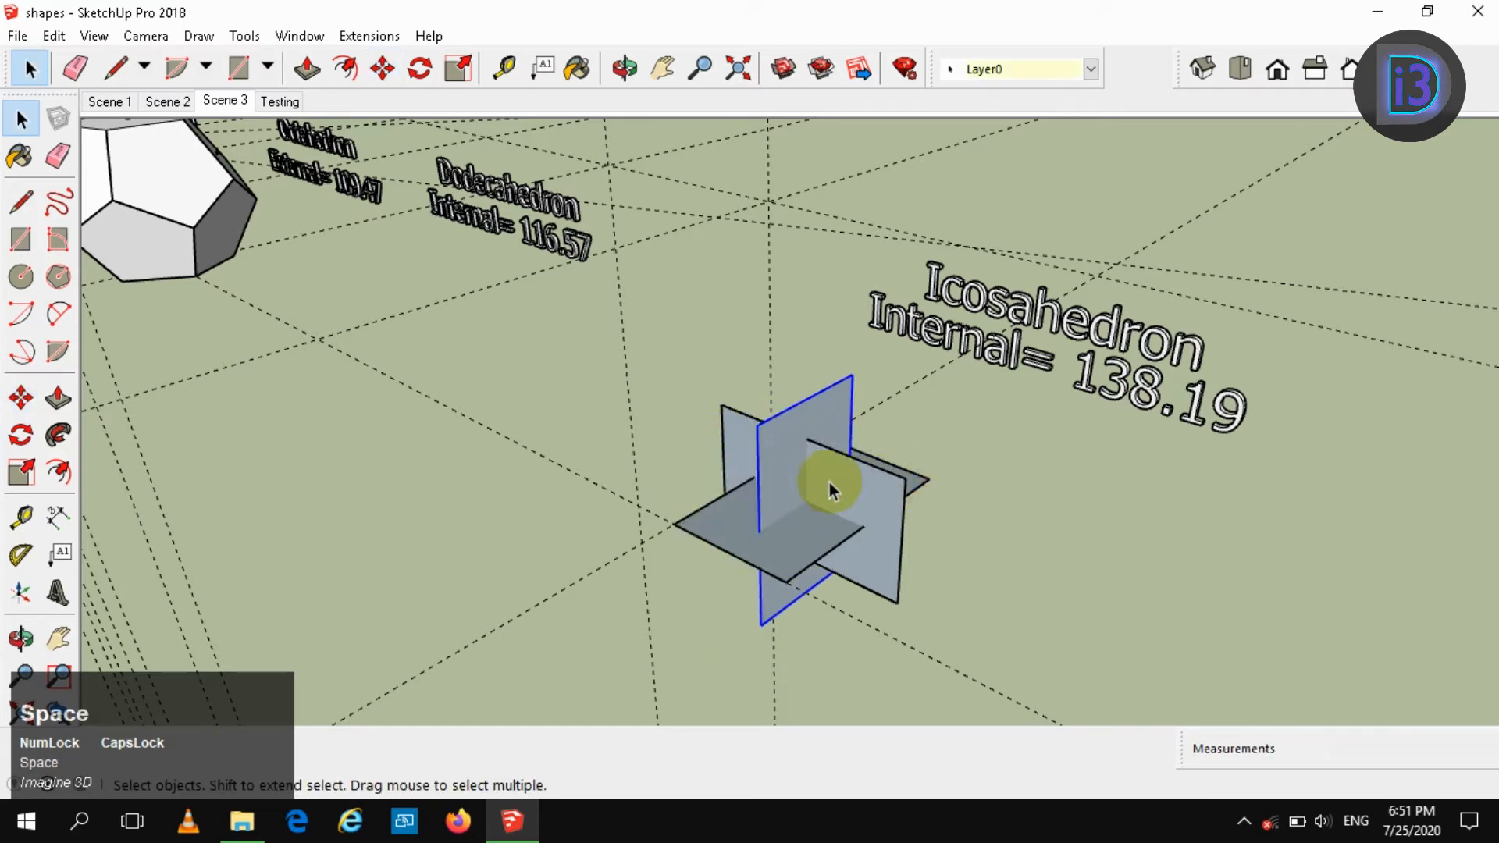
- Place a copy of the upright rectangle straight above the interlocking rectangles along the blue axis
middle_drag(826, 485, 815, 521)
scroll(843, 549, down, 2)
key(m)
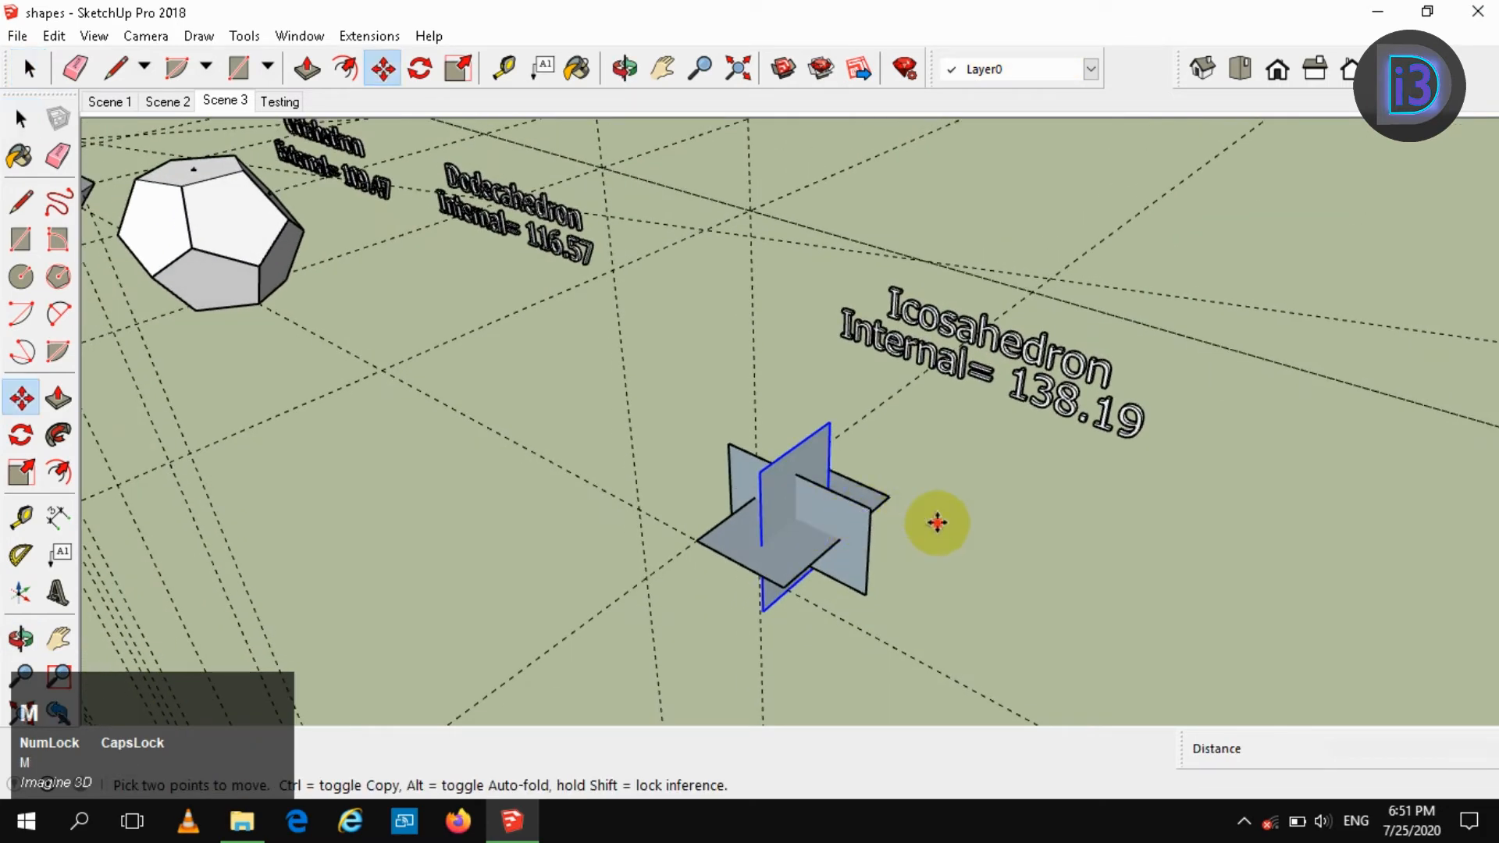
click(938, 520)
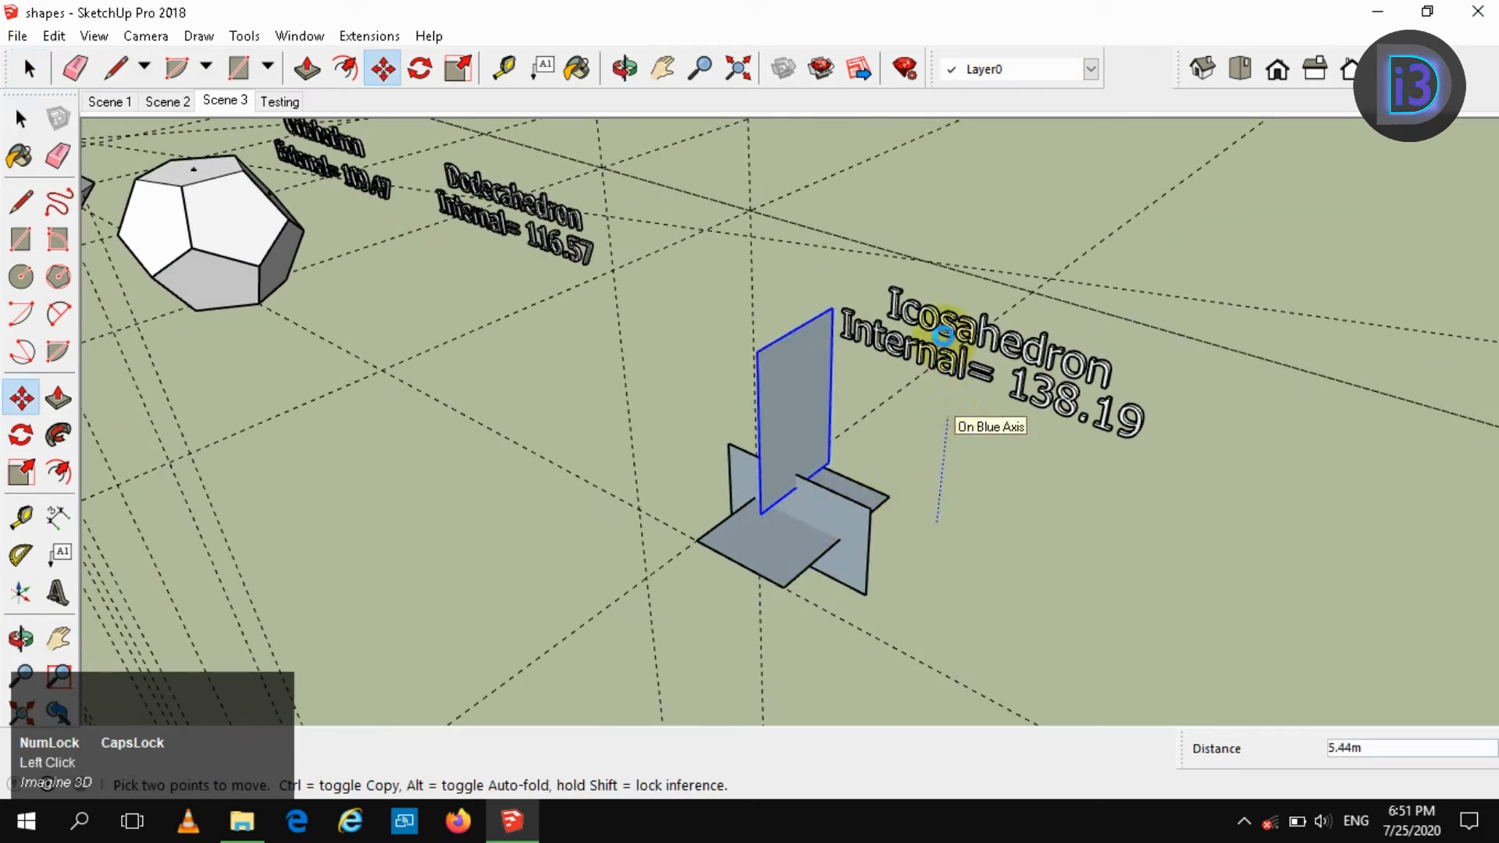
key(ctrl)
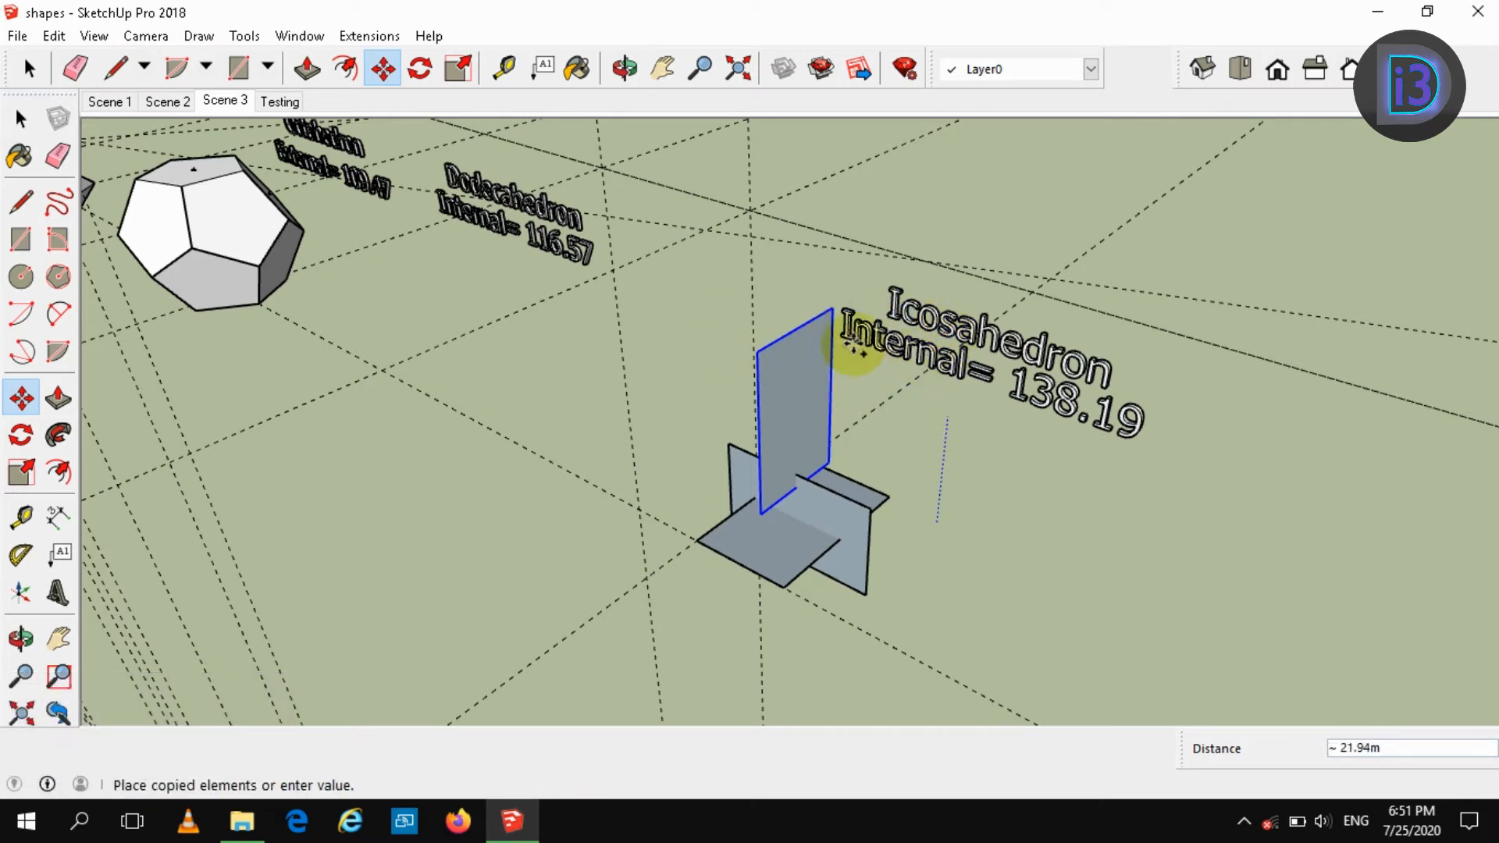
key(Up)
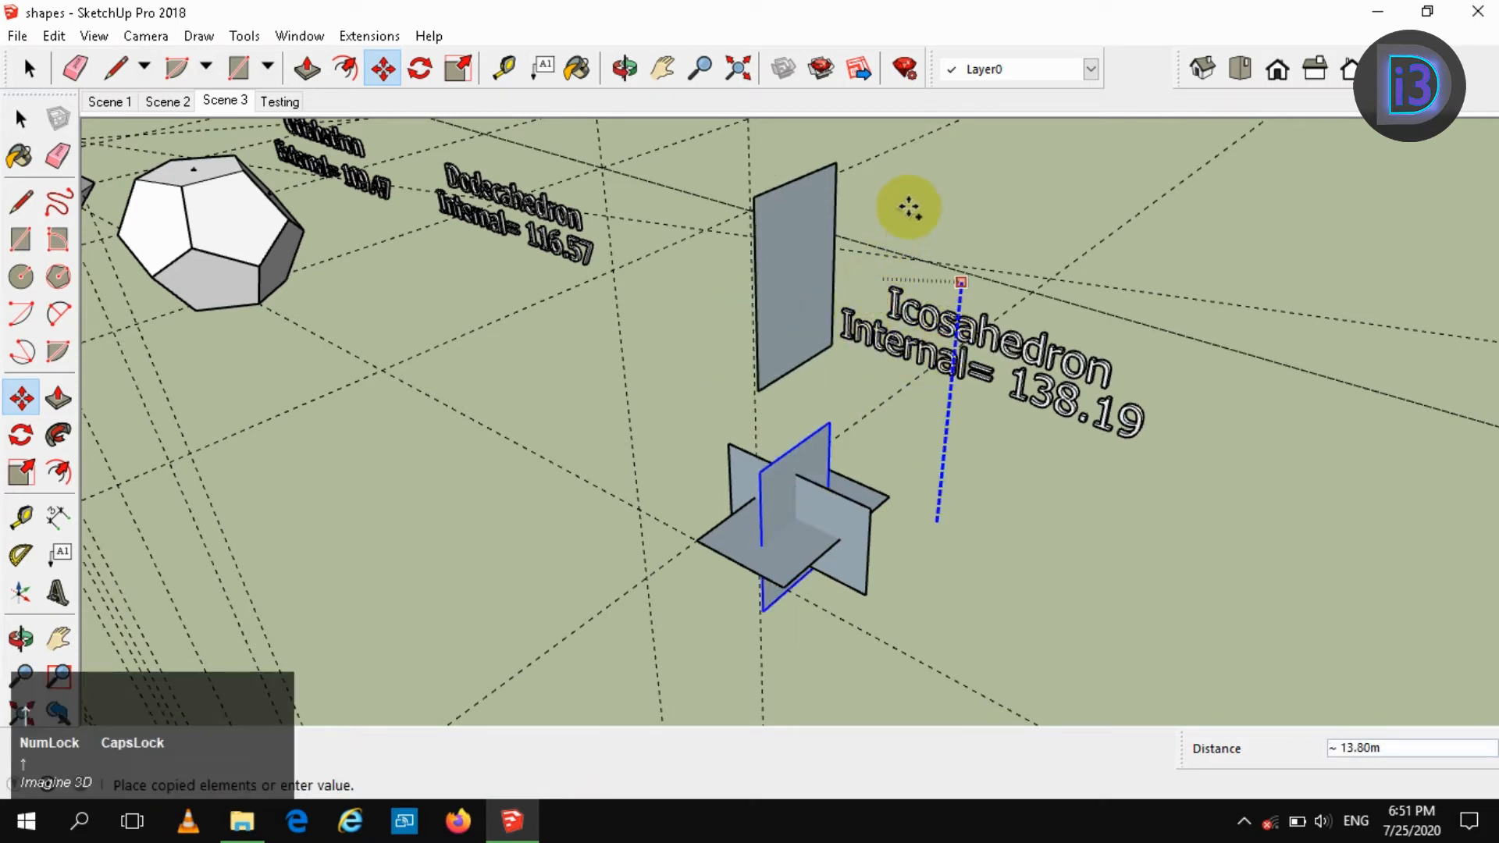
click(917, 178)
key(space)
- Select the three interlocking rectangles and make them into a single group
scroll(830, 485, down, 2)
middle_drag(829, 485, 796, 476)
shift+drag(727, 414, 868, 556)
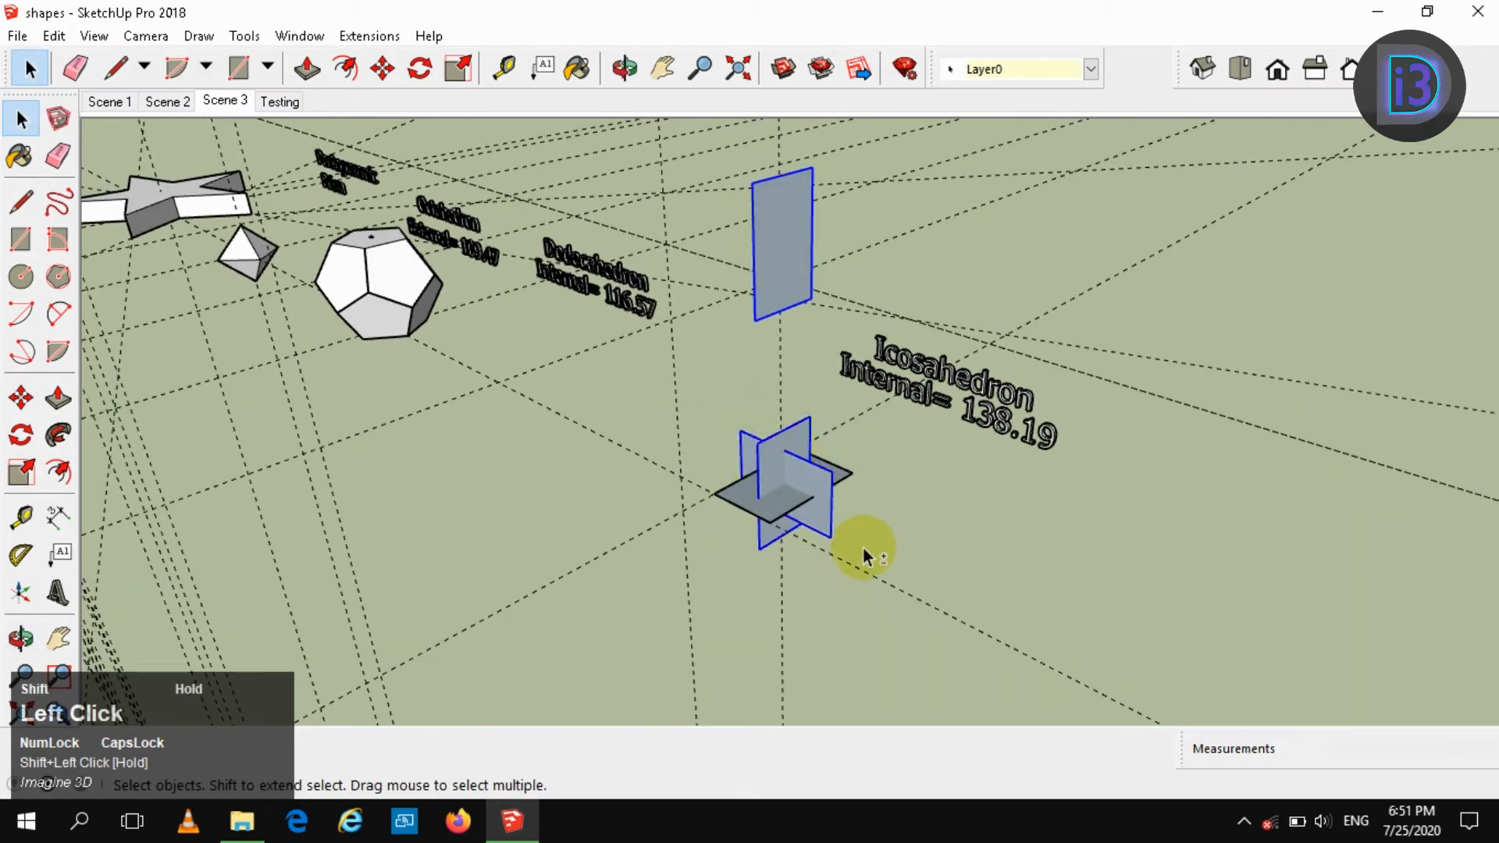
right_click(738, 494)
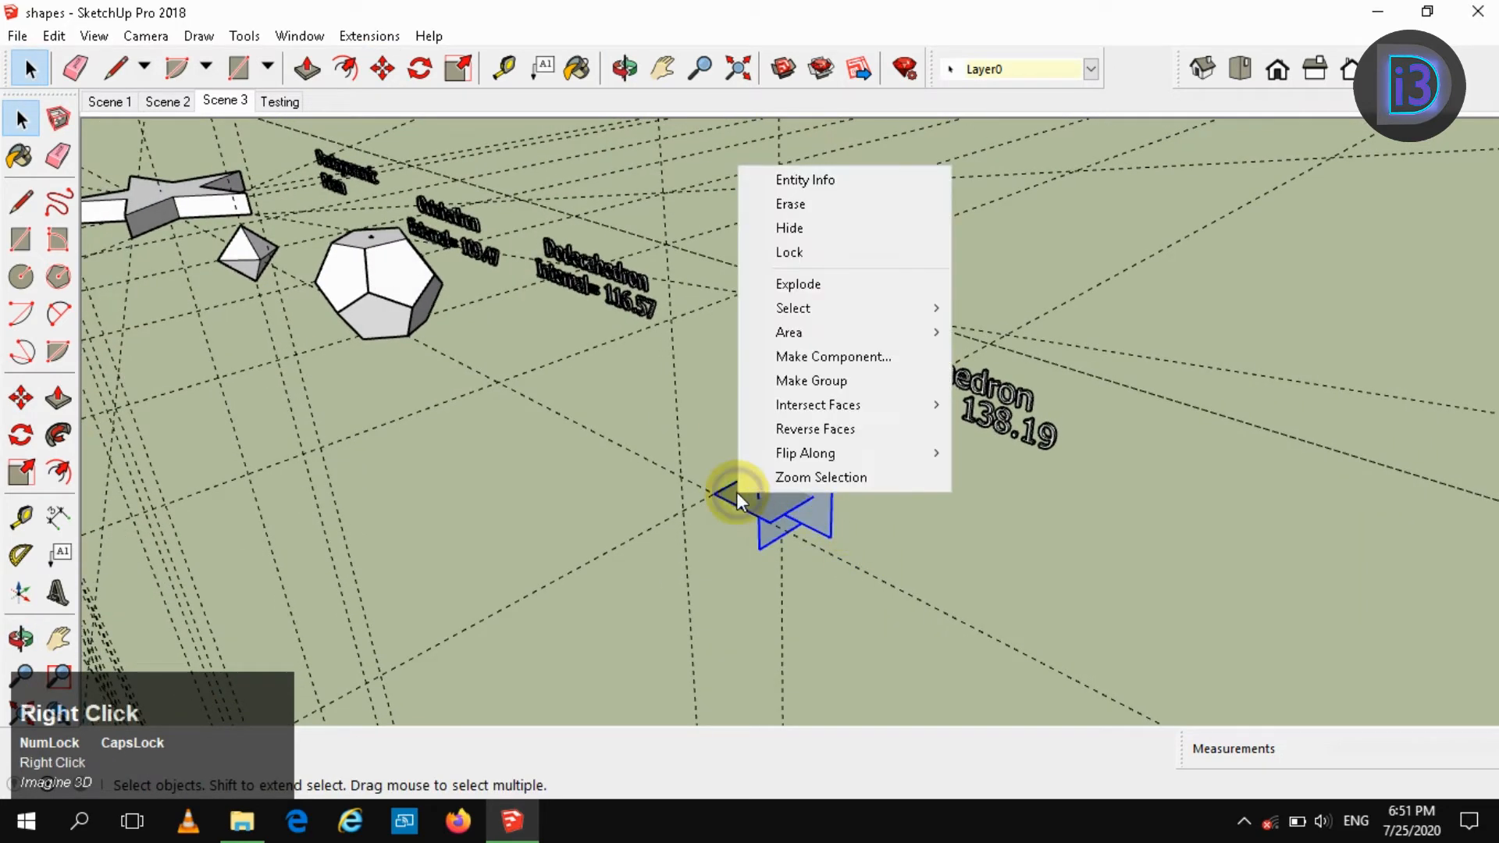
click(804, 379)
click(977, 509)
- Draw a line from the tall rectangle's near upper corner to the near upper corner of the wide vertical rectangle
scroll(746, 489, up, 5)
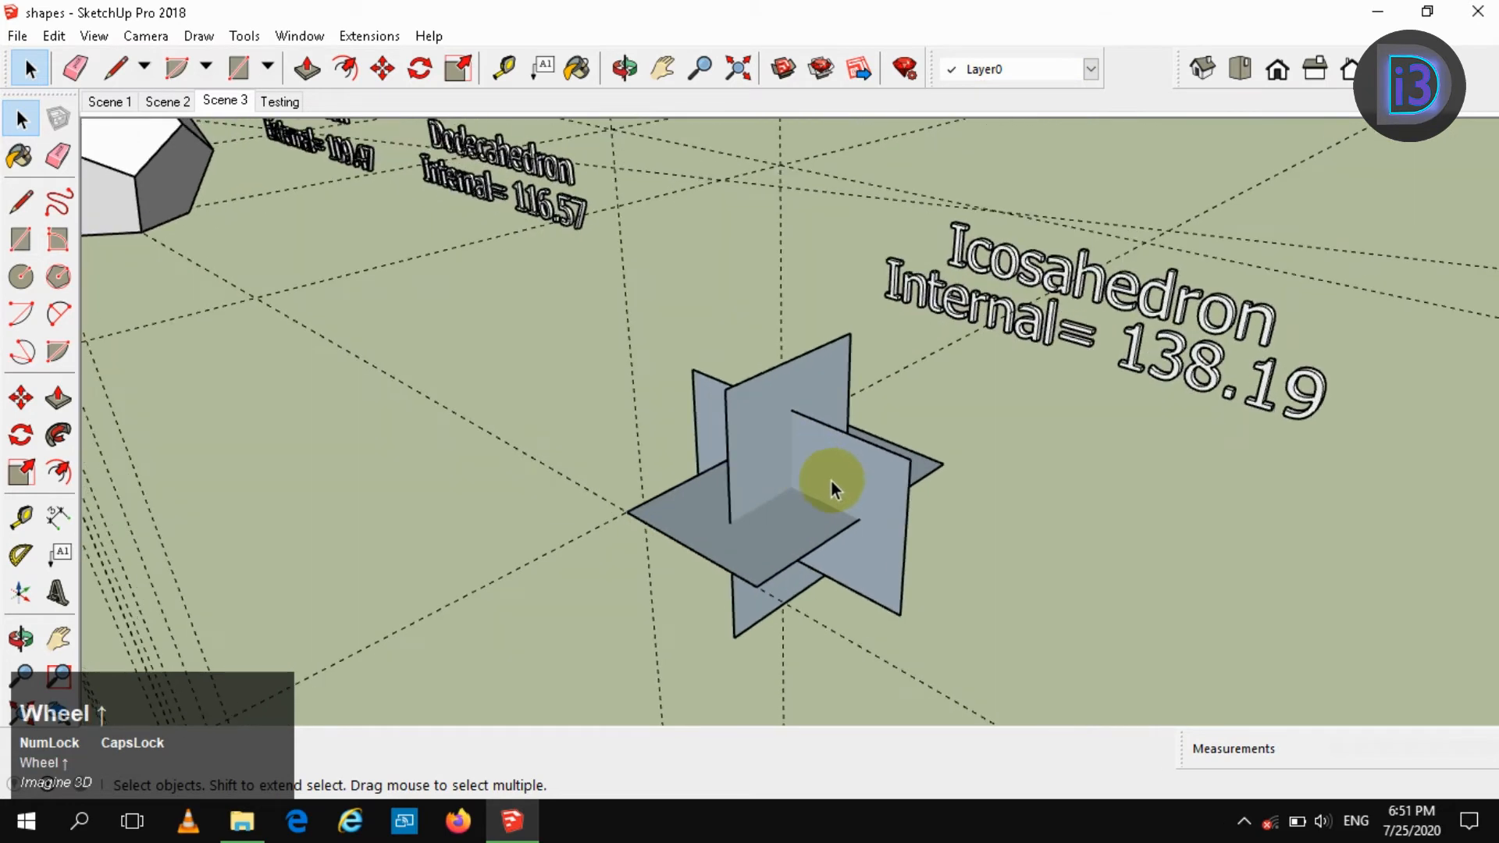
middle_drag(819, 488, 797, 414)
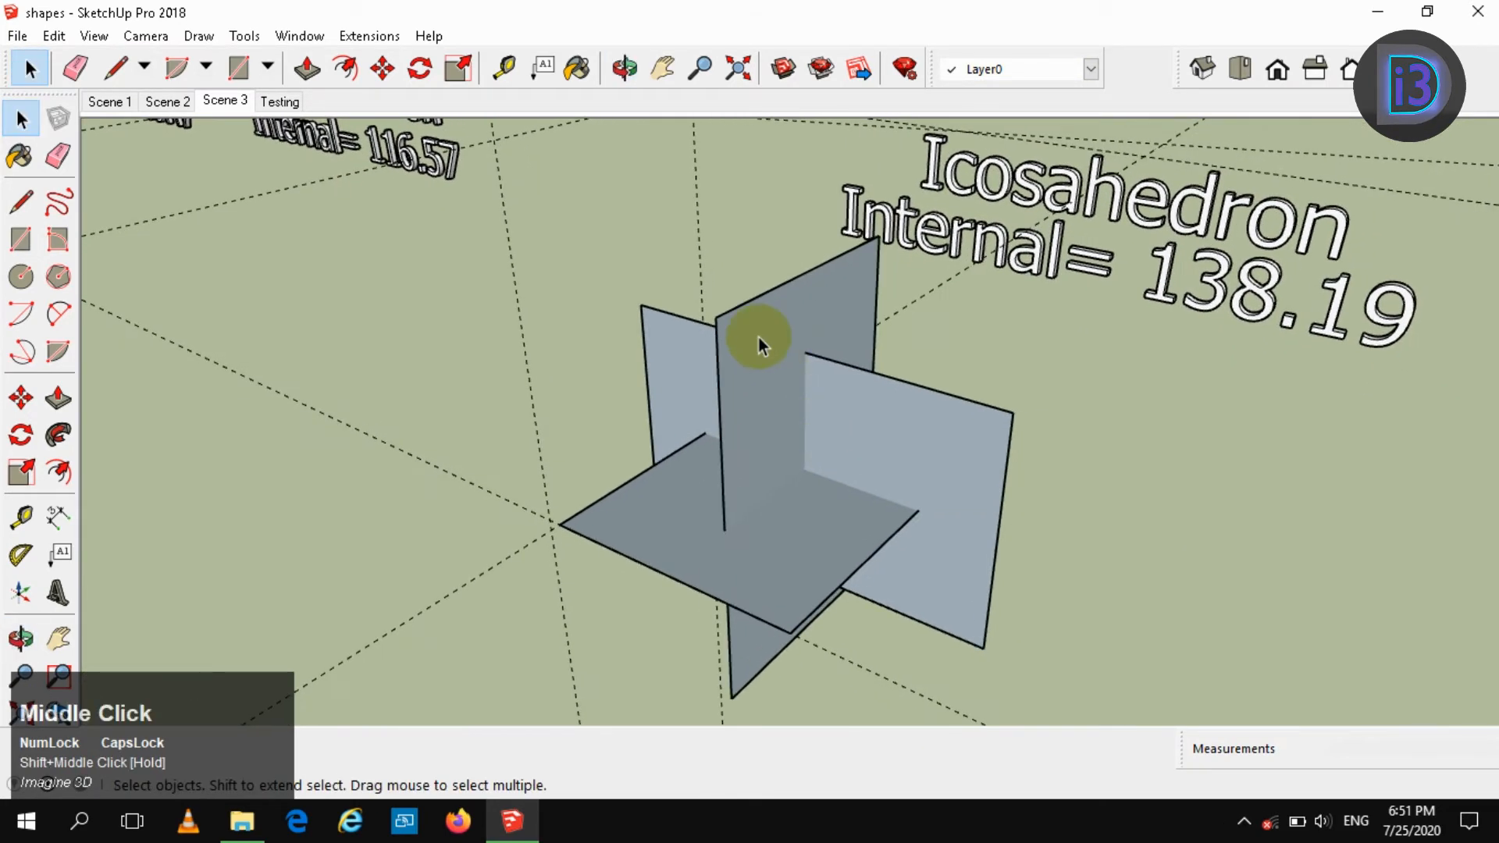
key(l)
click(715, 317)
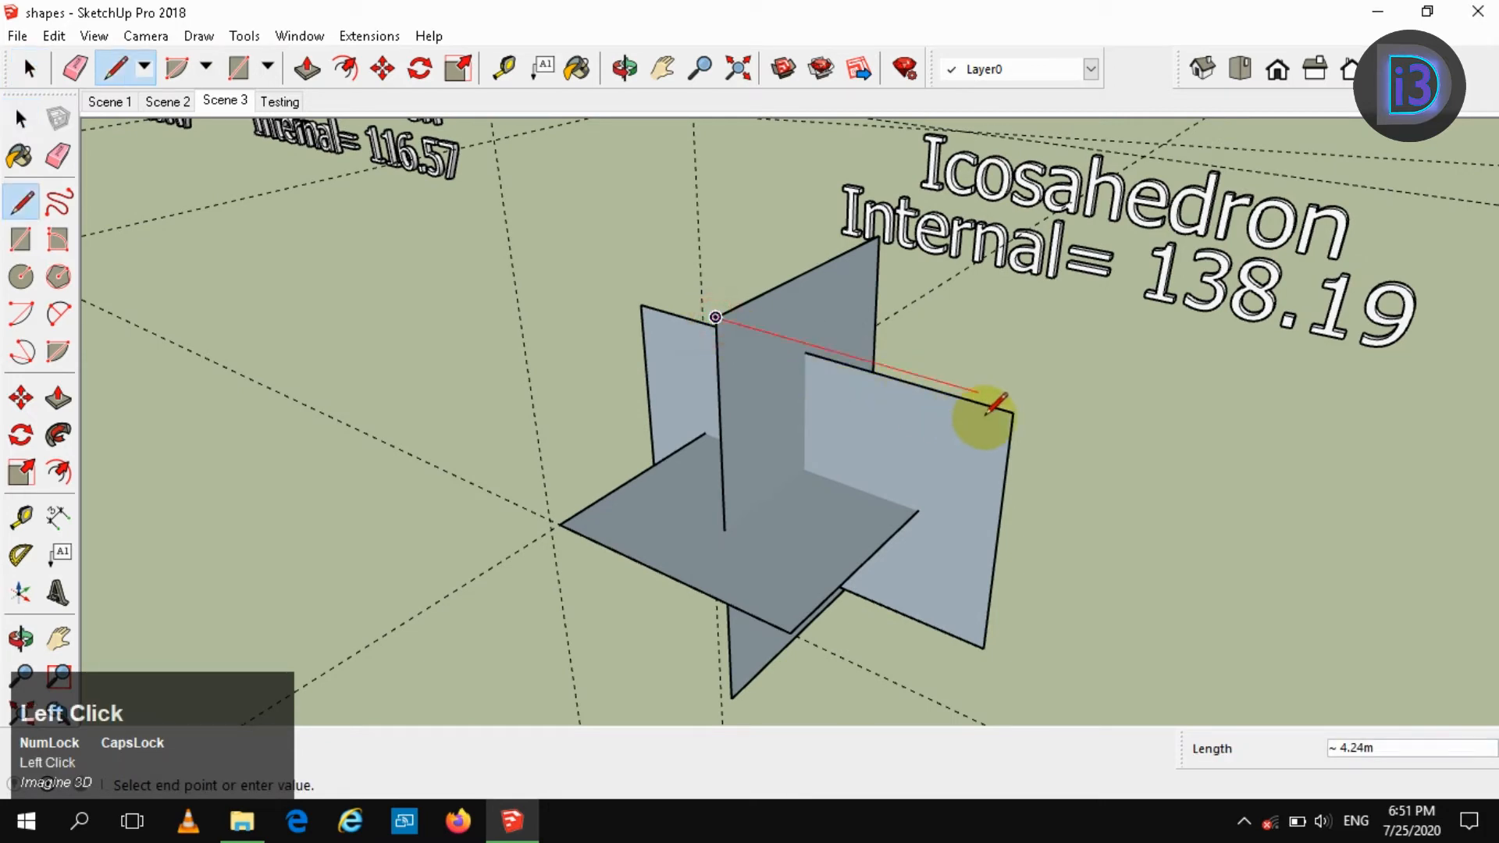
click(1013, 413)
key(space)
- Complete the first triangular face by drawing lines from the horizontal rectangle's near corner to the upper corners of the tall and wide rectangles
middle_drag(897, 433, 838, 442)
shift+middle_drag(838, 441, 859, 415)
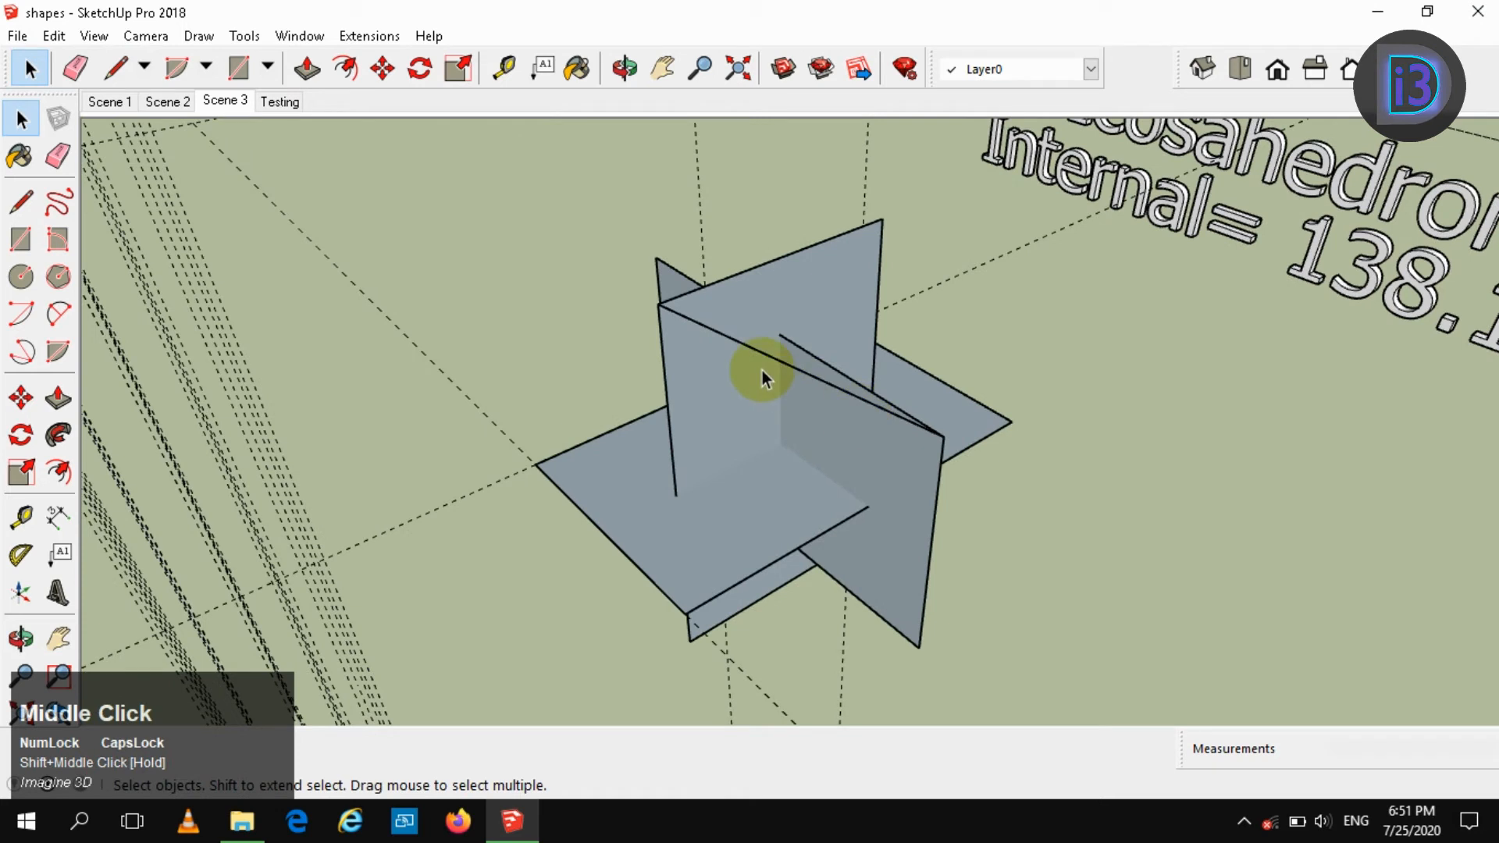
key(l)
click(658, 304)
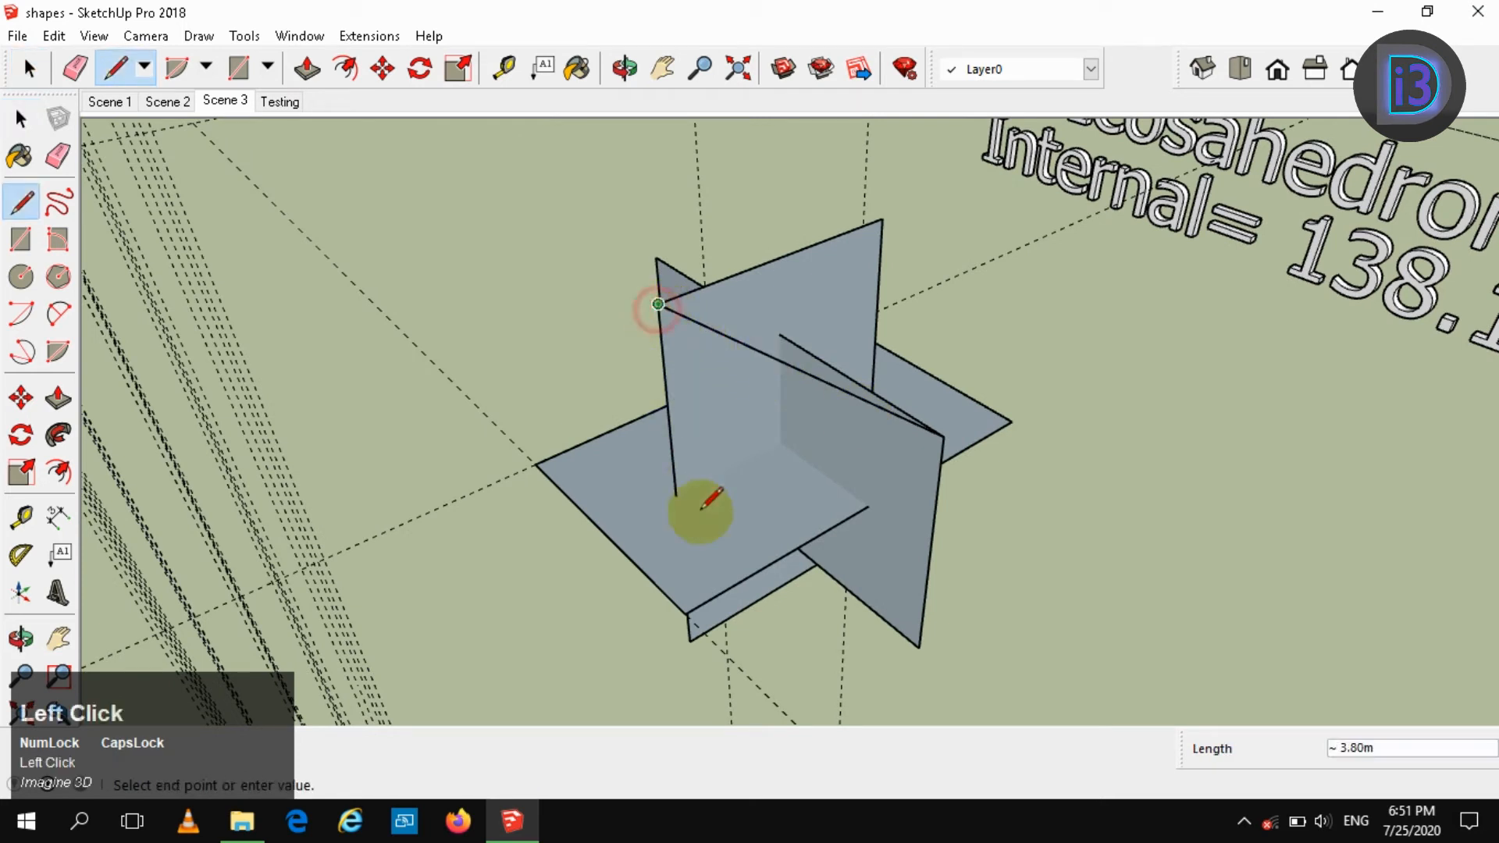
click(686, 612)
key(space)
key(l)
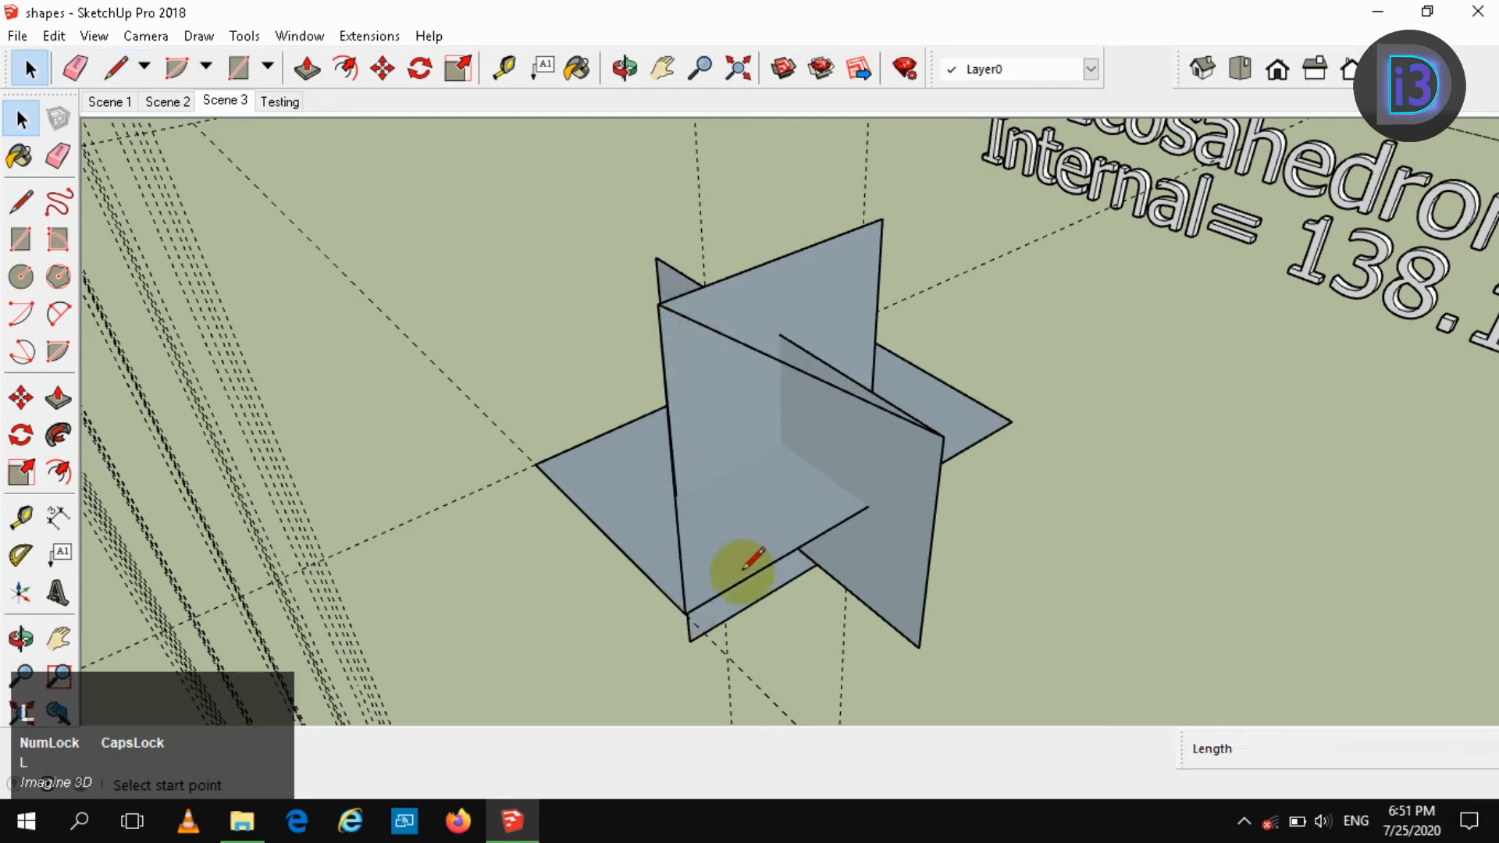
click(687, 611)
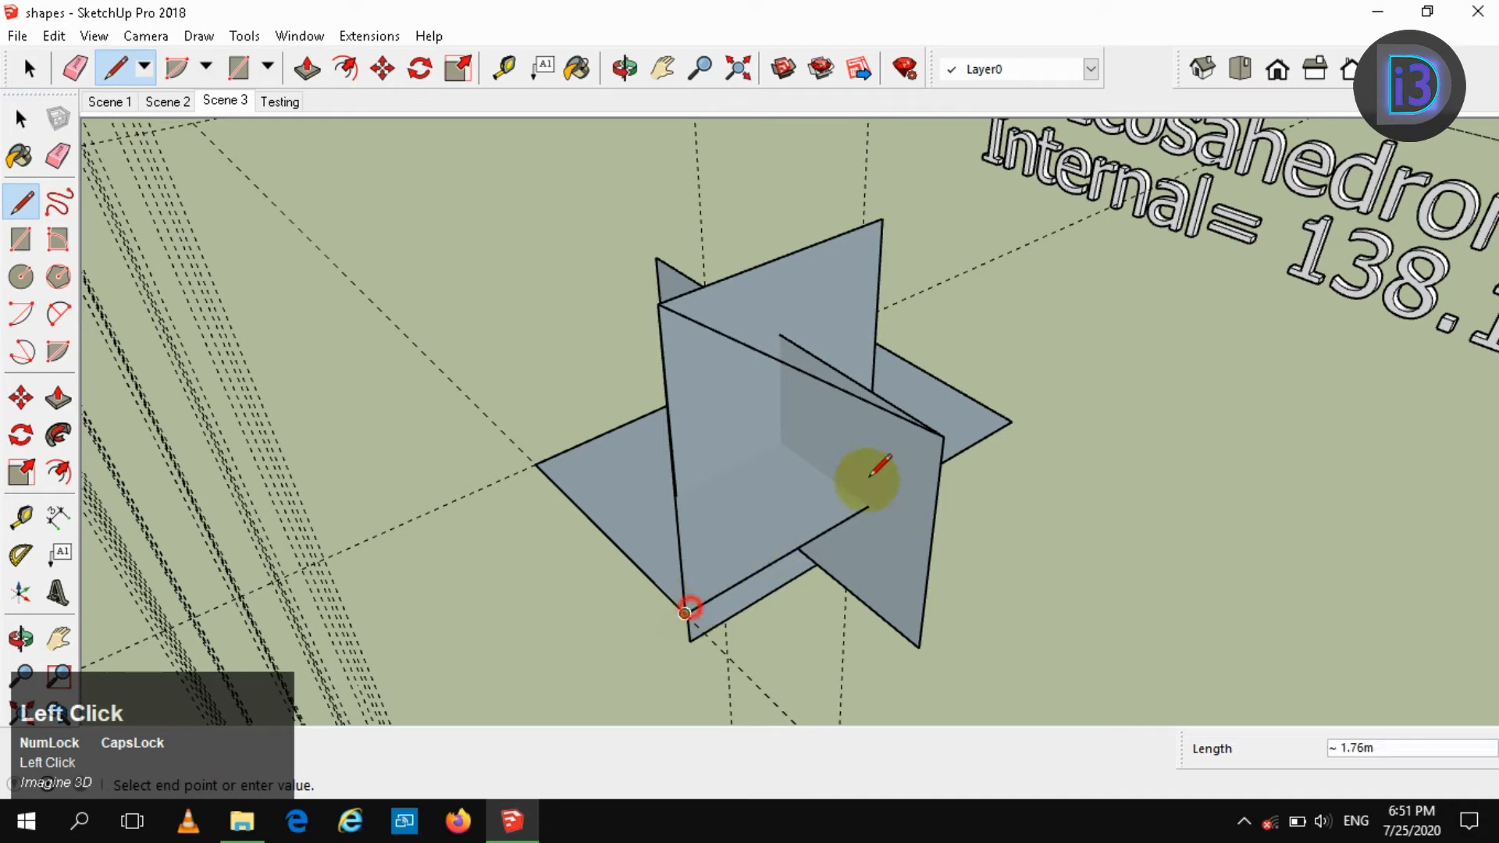
click(943, 438)
key(space)
- Add a triangular face between the tall rectangle's top edge and the near upper corner of the wide vertical rectangle
middle_drag(837, 463, 870, 428)
key(l)
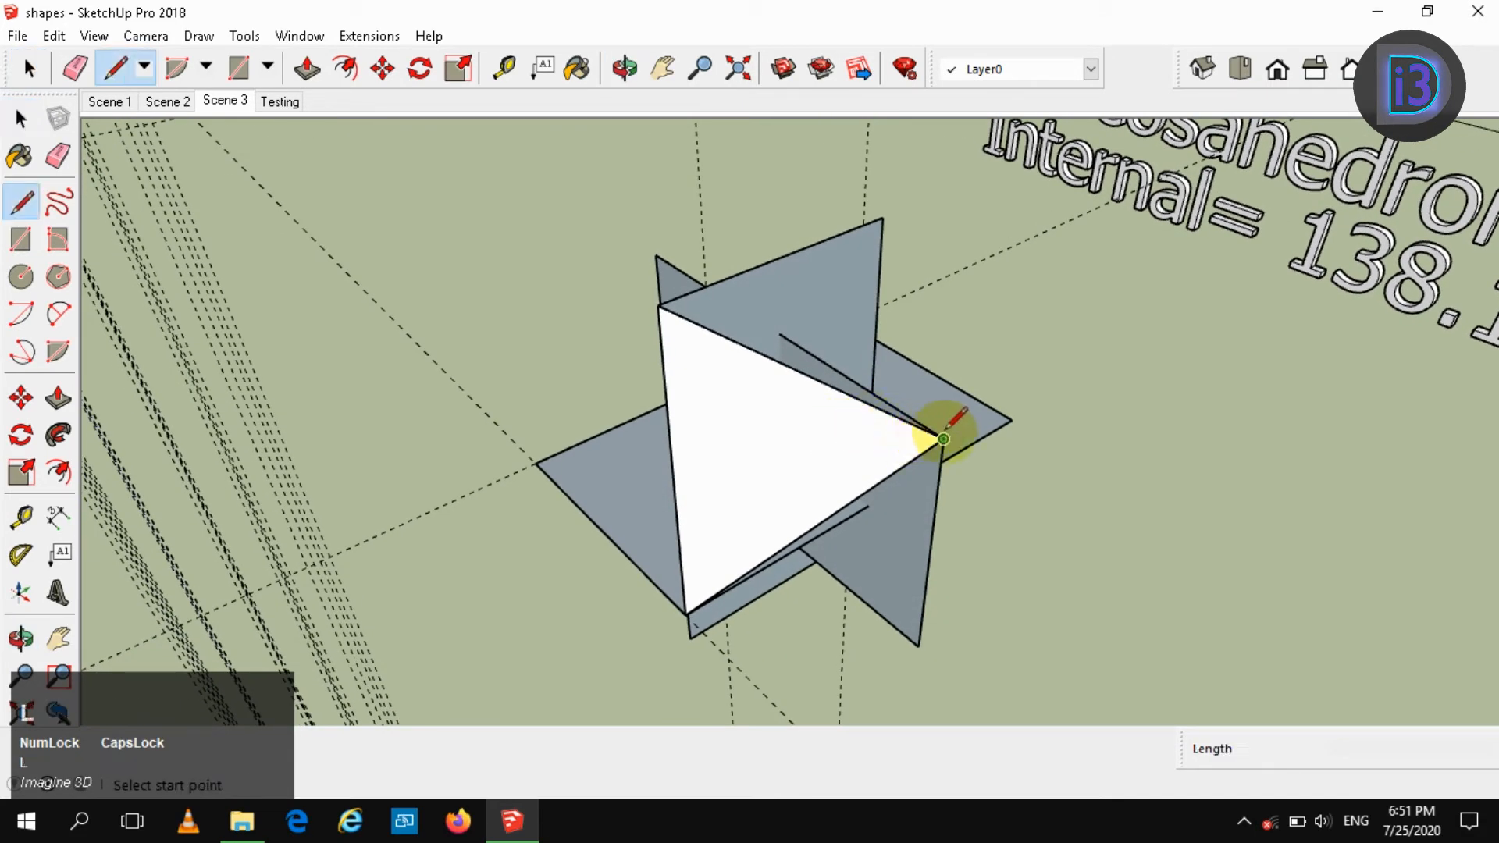
click(943, 438)
click(883, 217)
key(space)
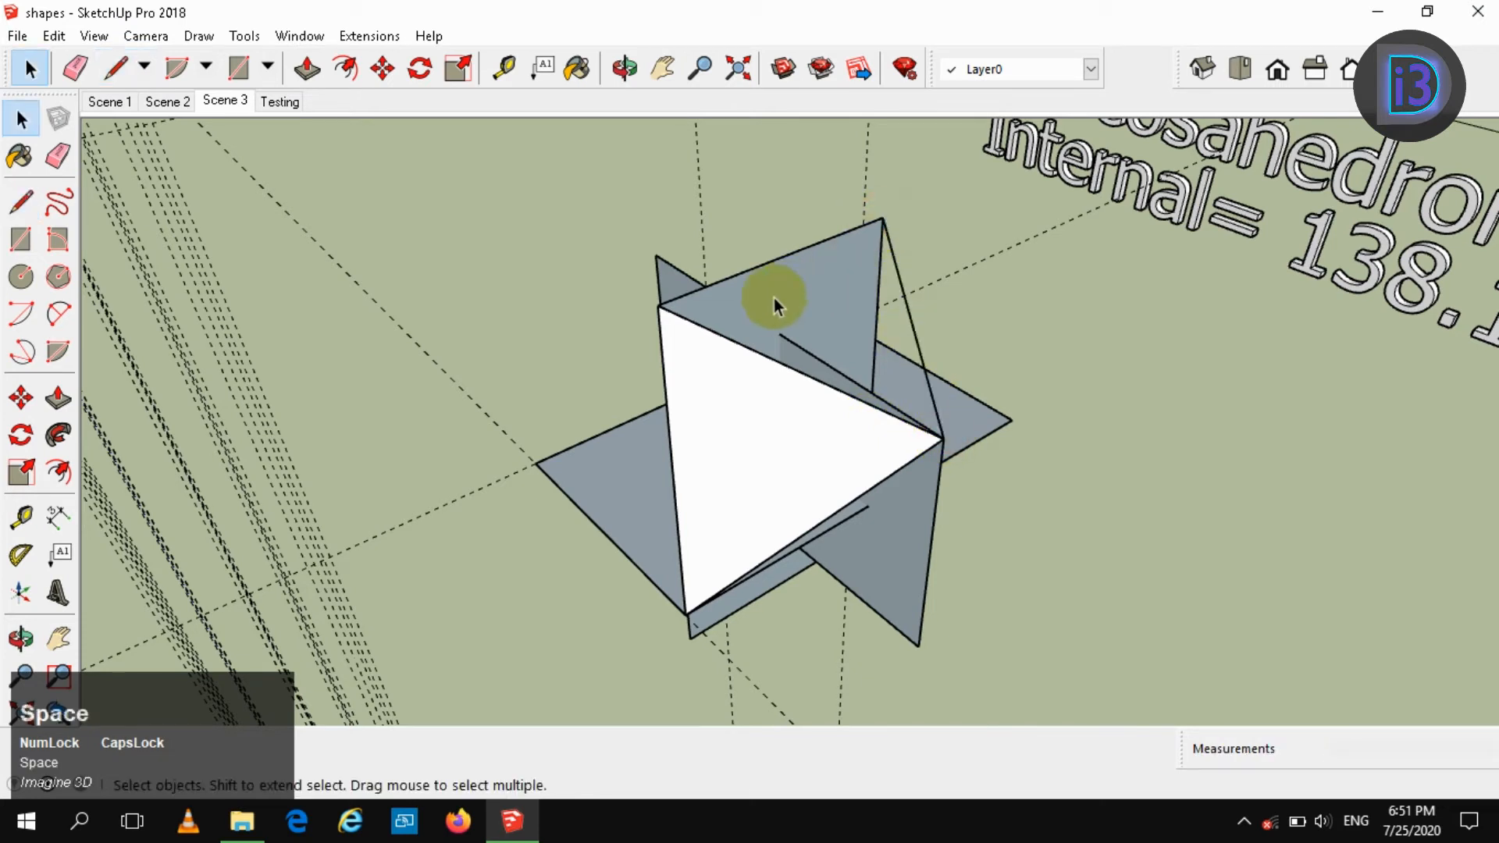
key(l)
click(658, 305)
click(883, 217)
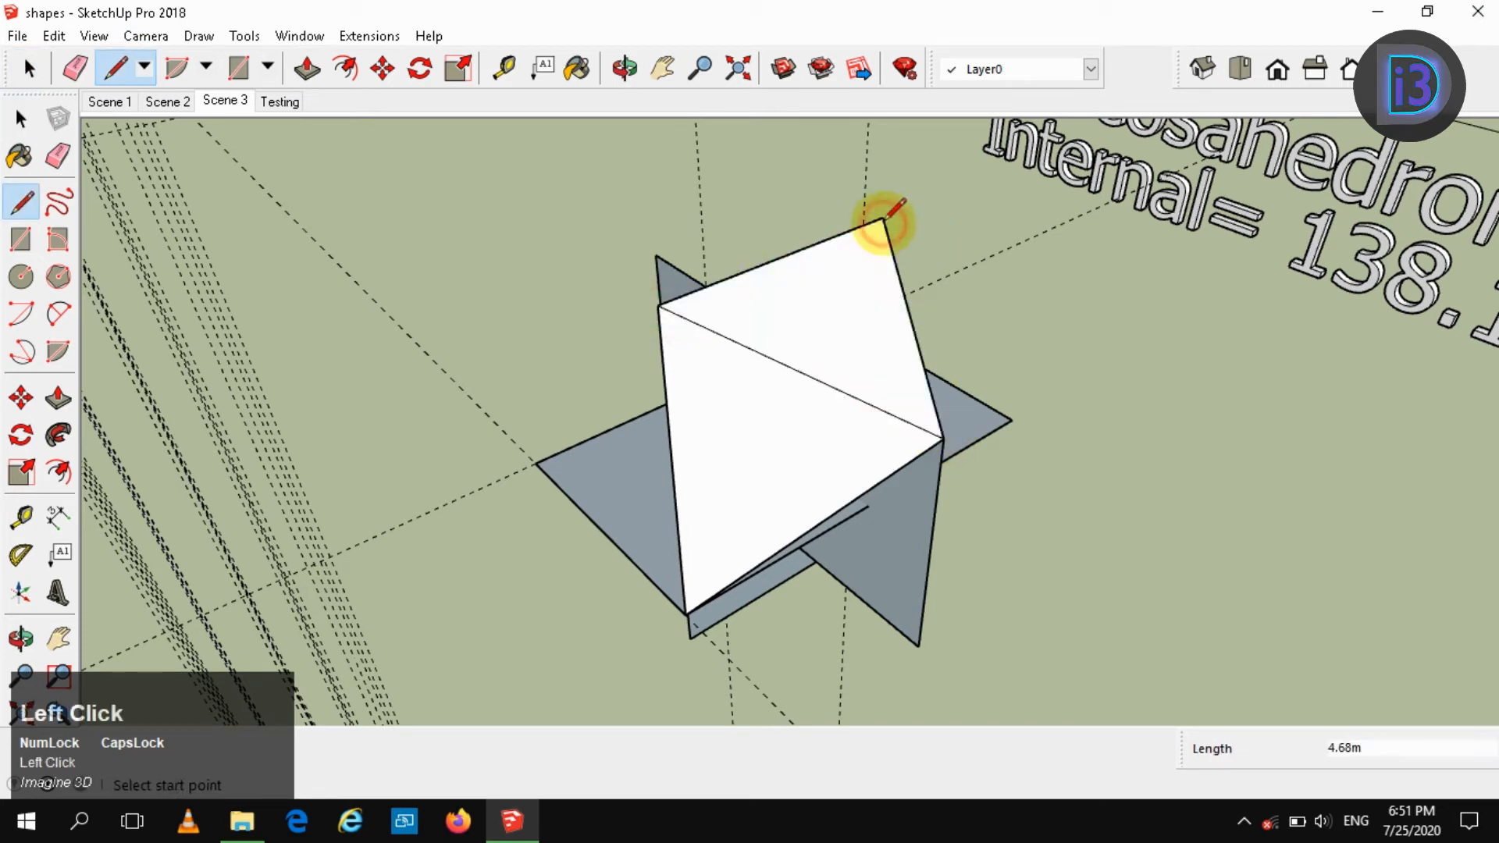
key(space)
- Add a triangular face joining the wide vertical rectangle's near side edge to the horizontal rectangle's near corner
key(l)
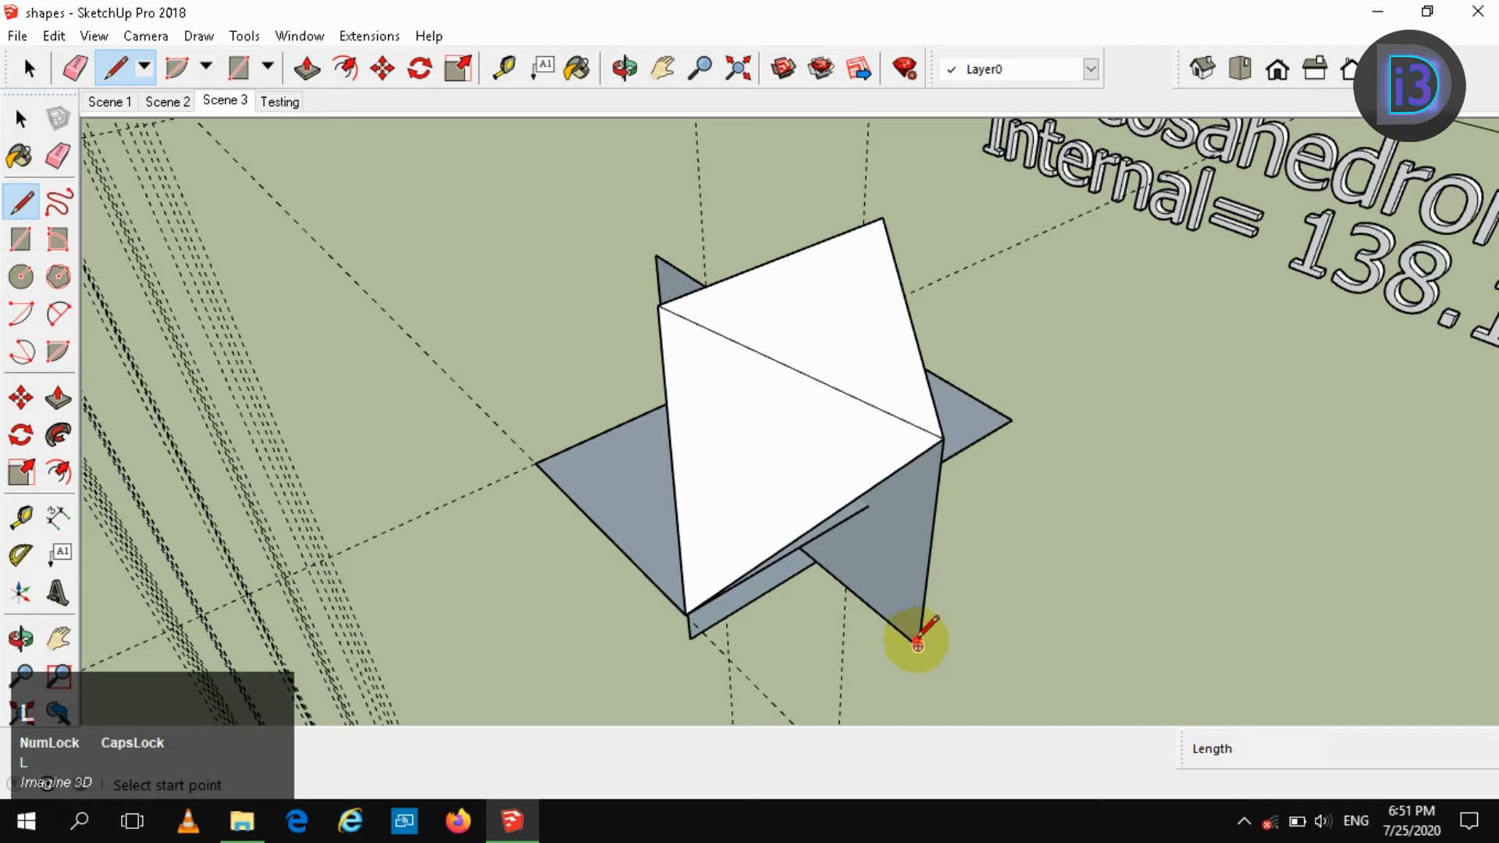
click(918, 645)
click(686, 612)
key(space)
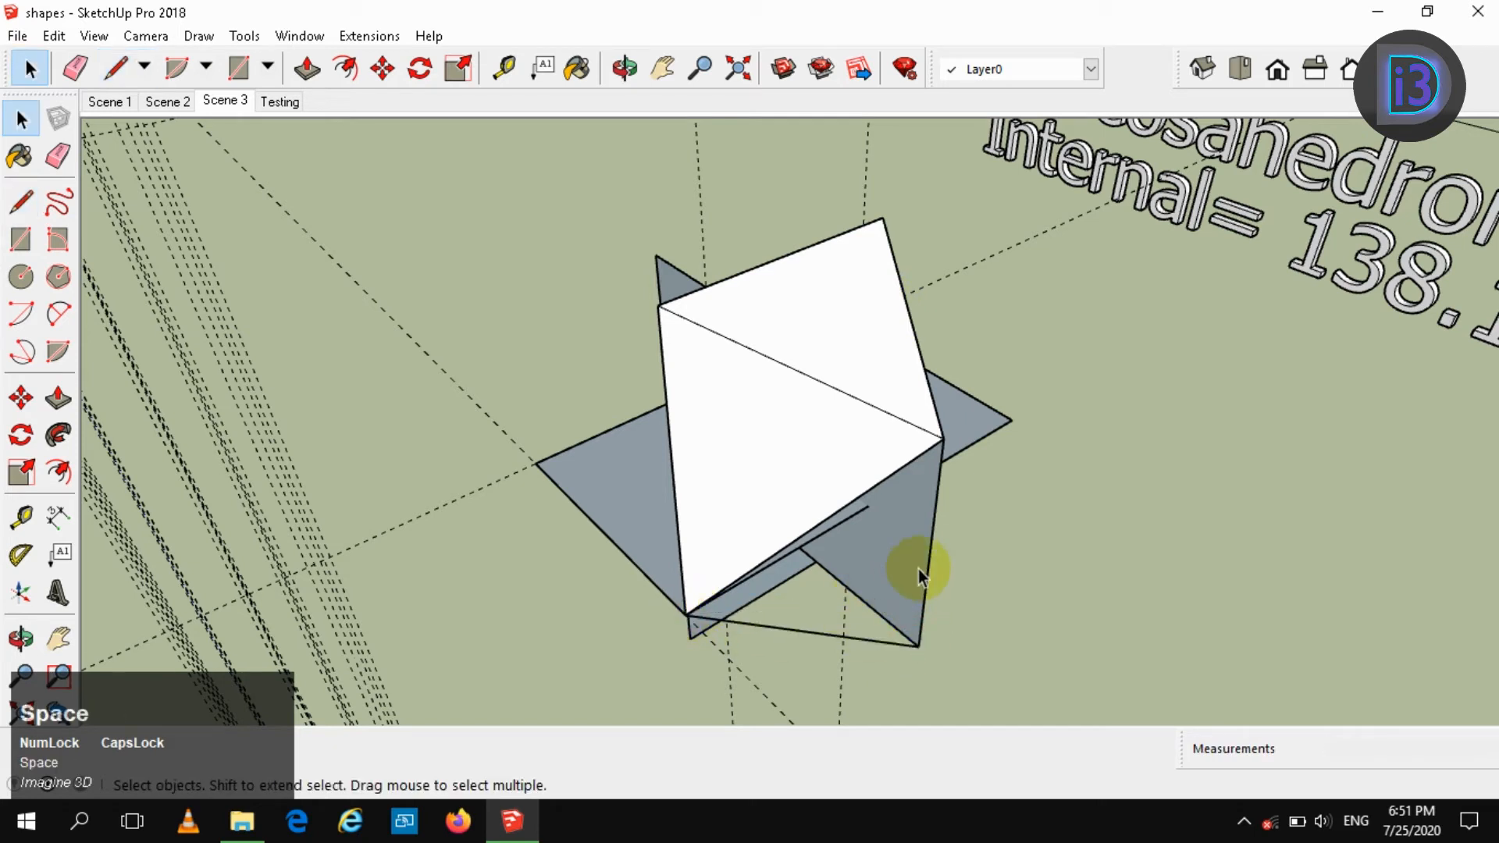
key(l)
click(943, 439)
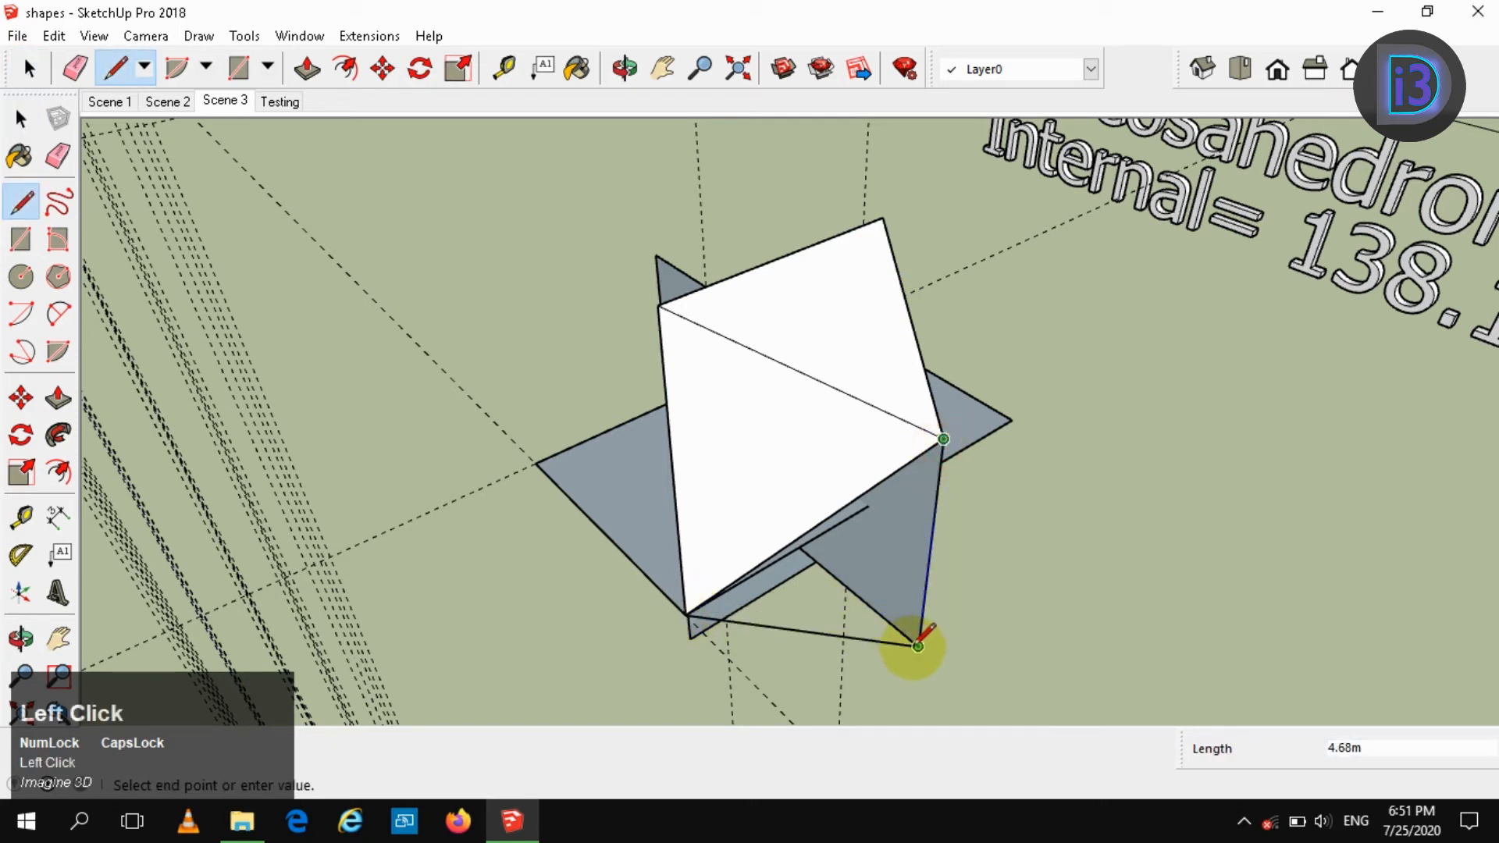
click(918, 645)
key(space)
- Close a triangular face by connecting the horizontal rectangle's other long-side corner to the wide rectangle's upper corner and the tall rectangle's free upper corner
middle_drag(903, 526, 693, 513)
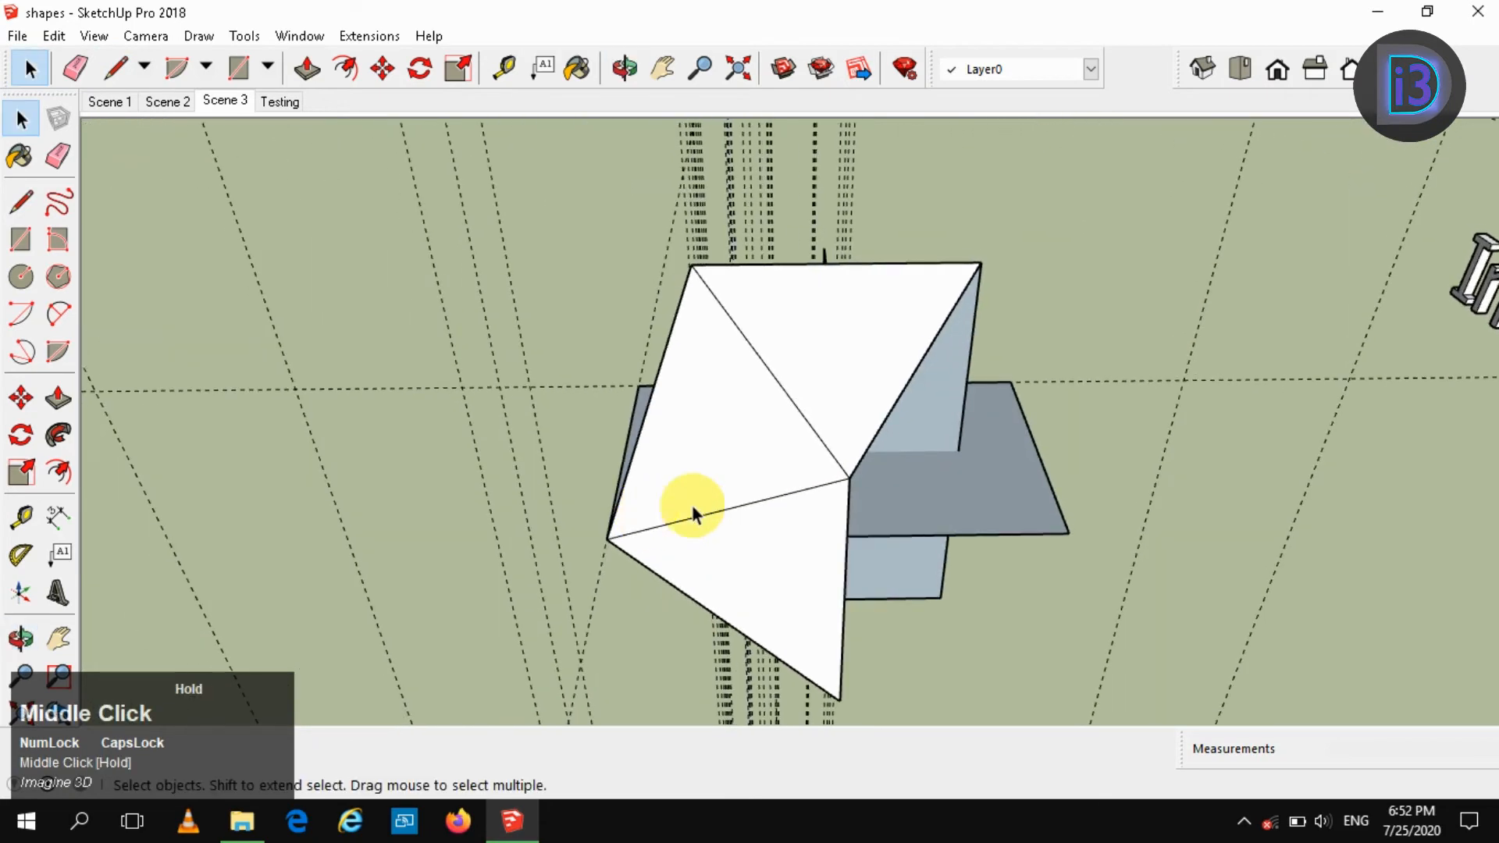
key(l)
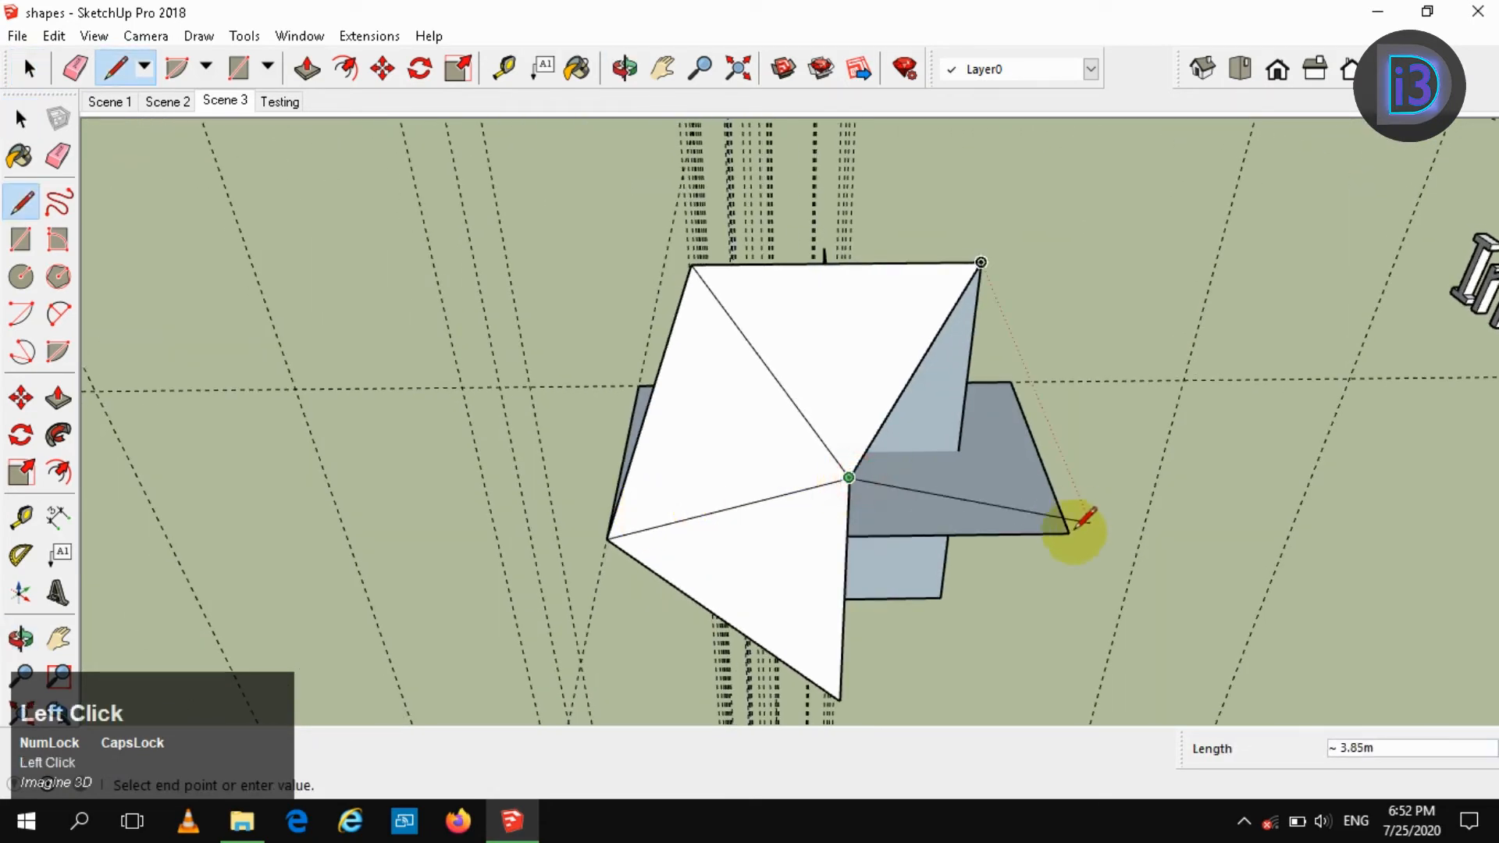
key(space)
key(l)
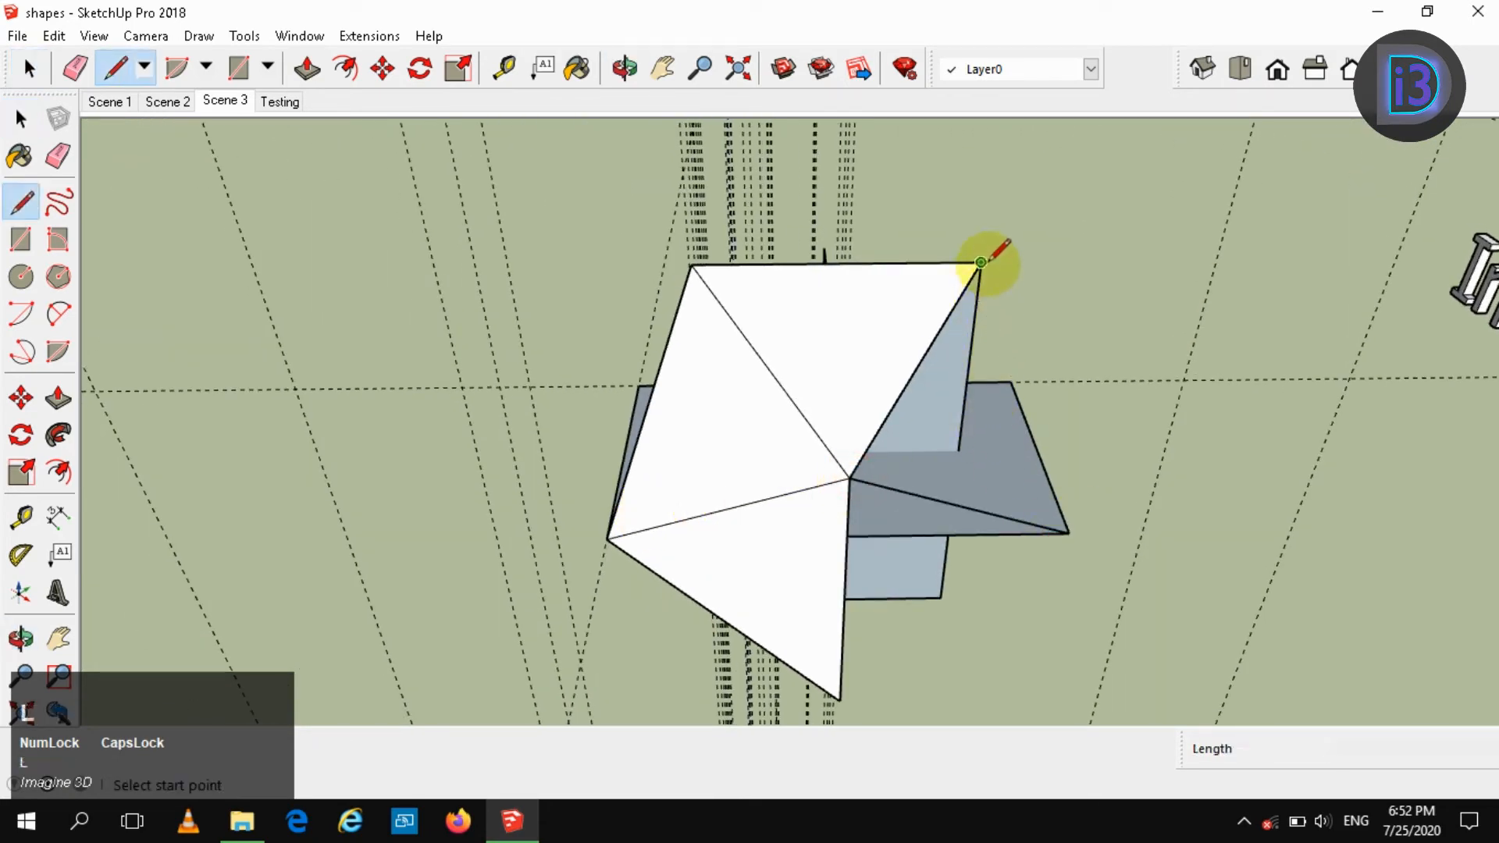
click(981, 262)
click(1067, 533)
key(space)
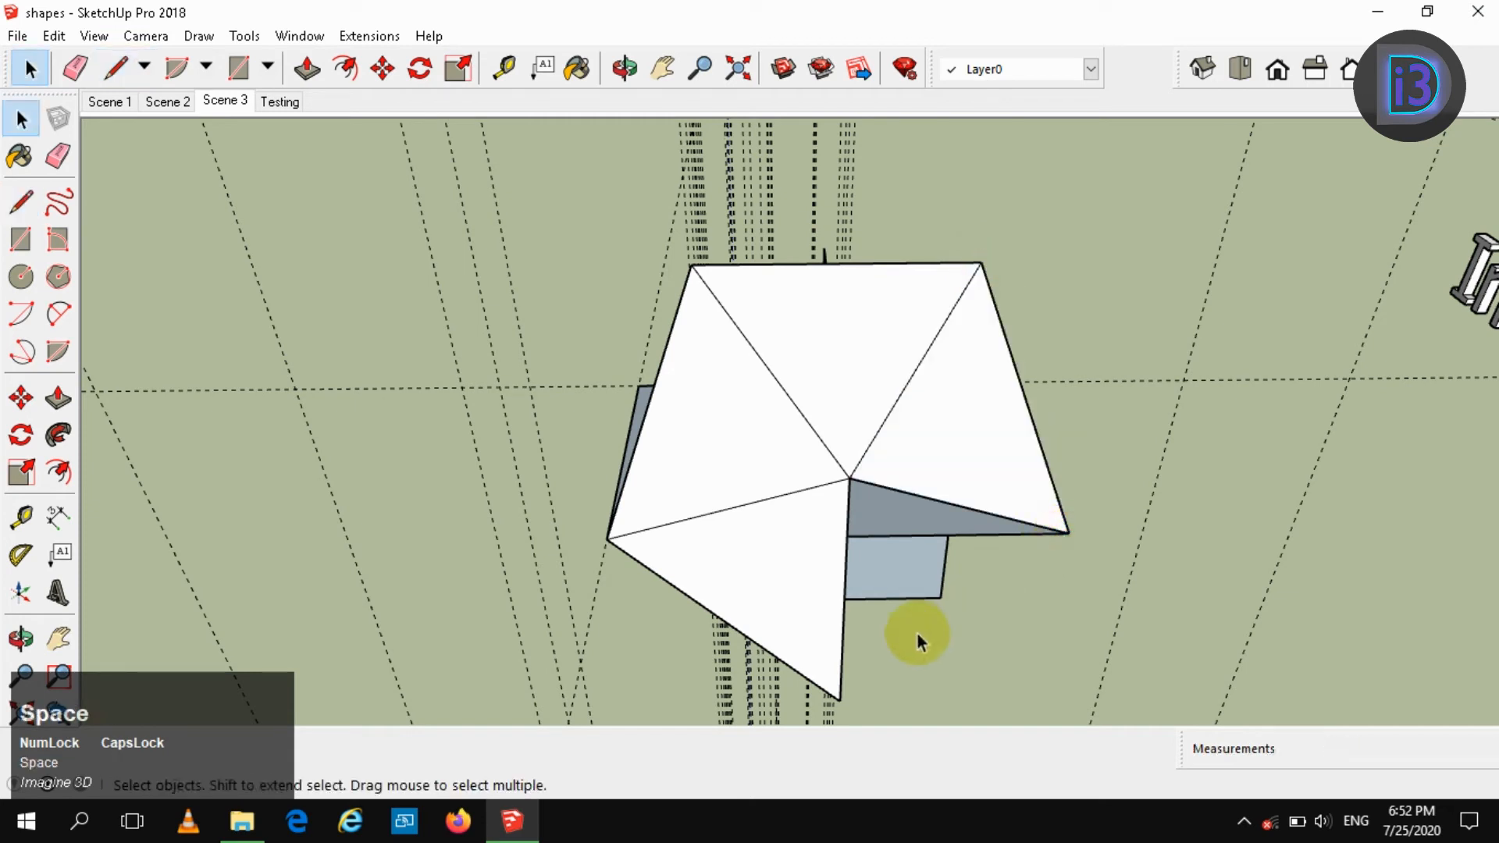
- Close the last gap in the five-triangle fan with a line from the wide rectangle's lower corner to the horizontal rectangle's corner
key(l)
click(839, 700)
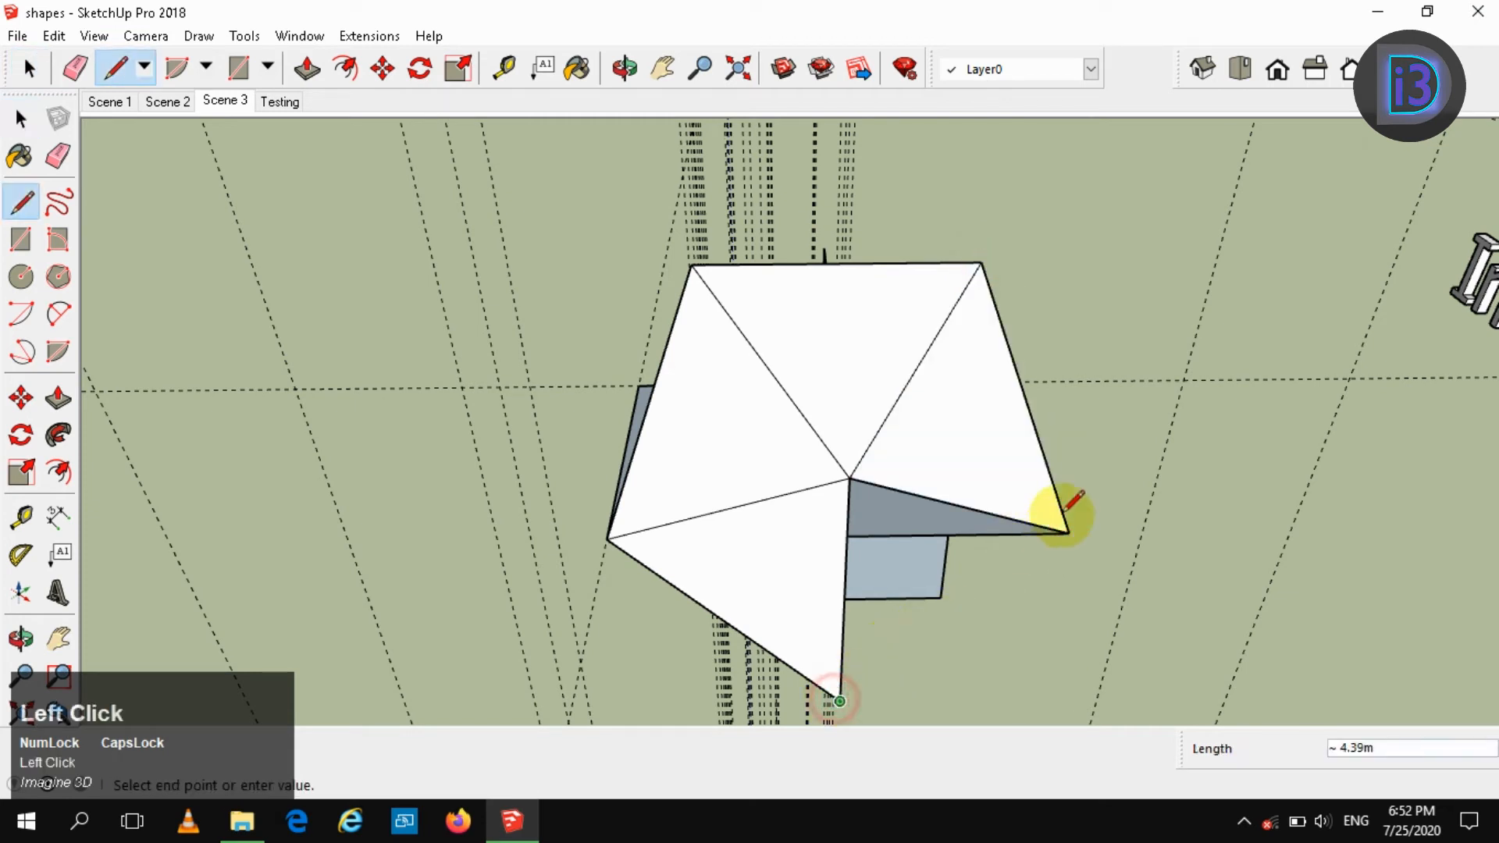
click(1068, 533)
key(space)
- Add a triangular face by connecting the tall rectangle's lower corner to the wide rectangle's lower corner and the horizontal rectangle's adjacent corner
middle_drag(1004, 508, 811, 519)
key(l)
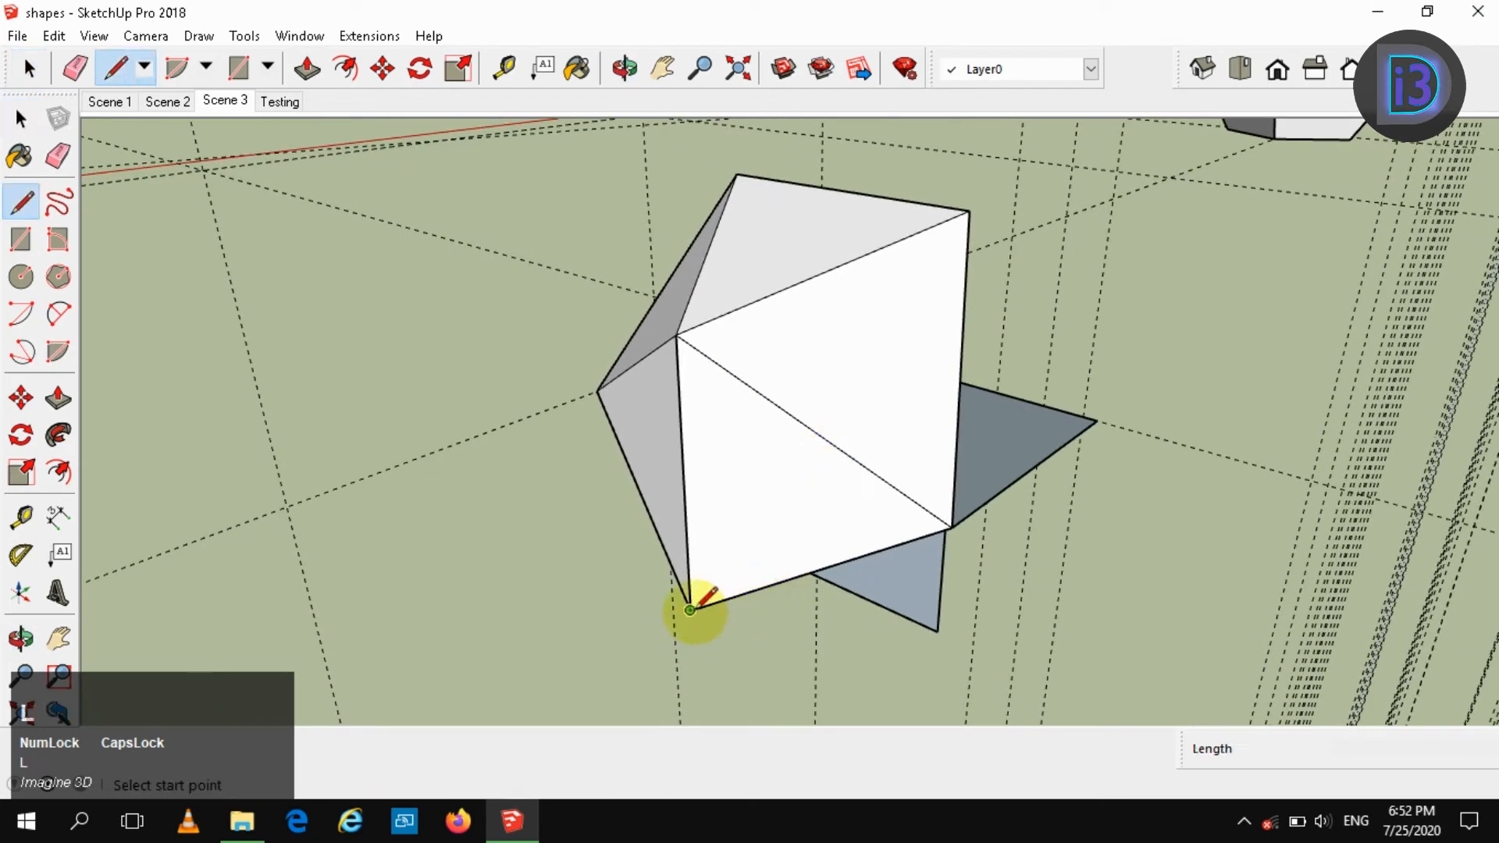
click(690, 610)
click(937, 631)
key(space)
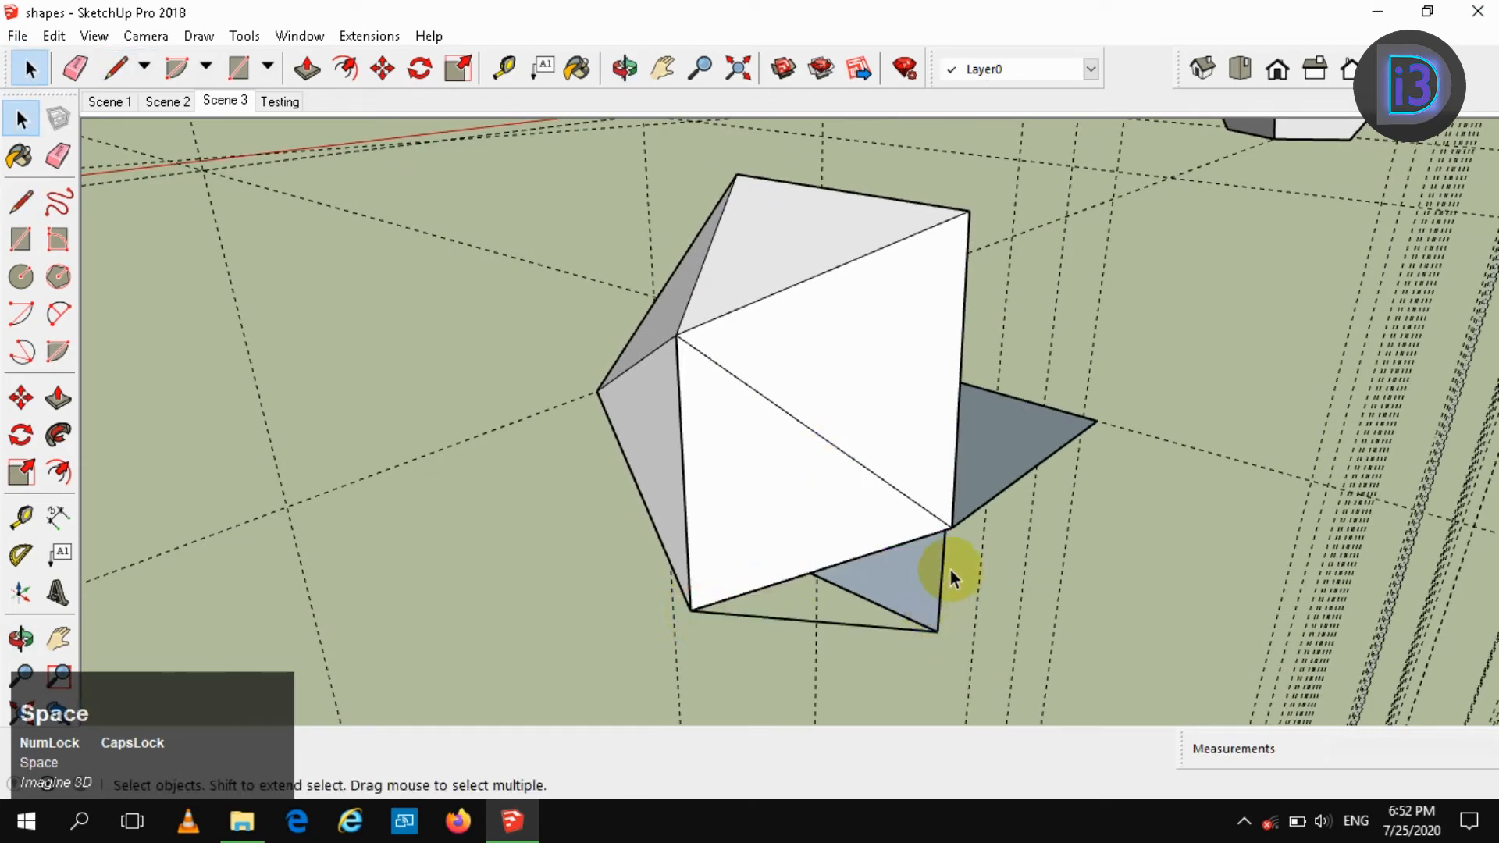
key(l)
click(954, 528)
click(938, 630)
key(space)
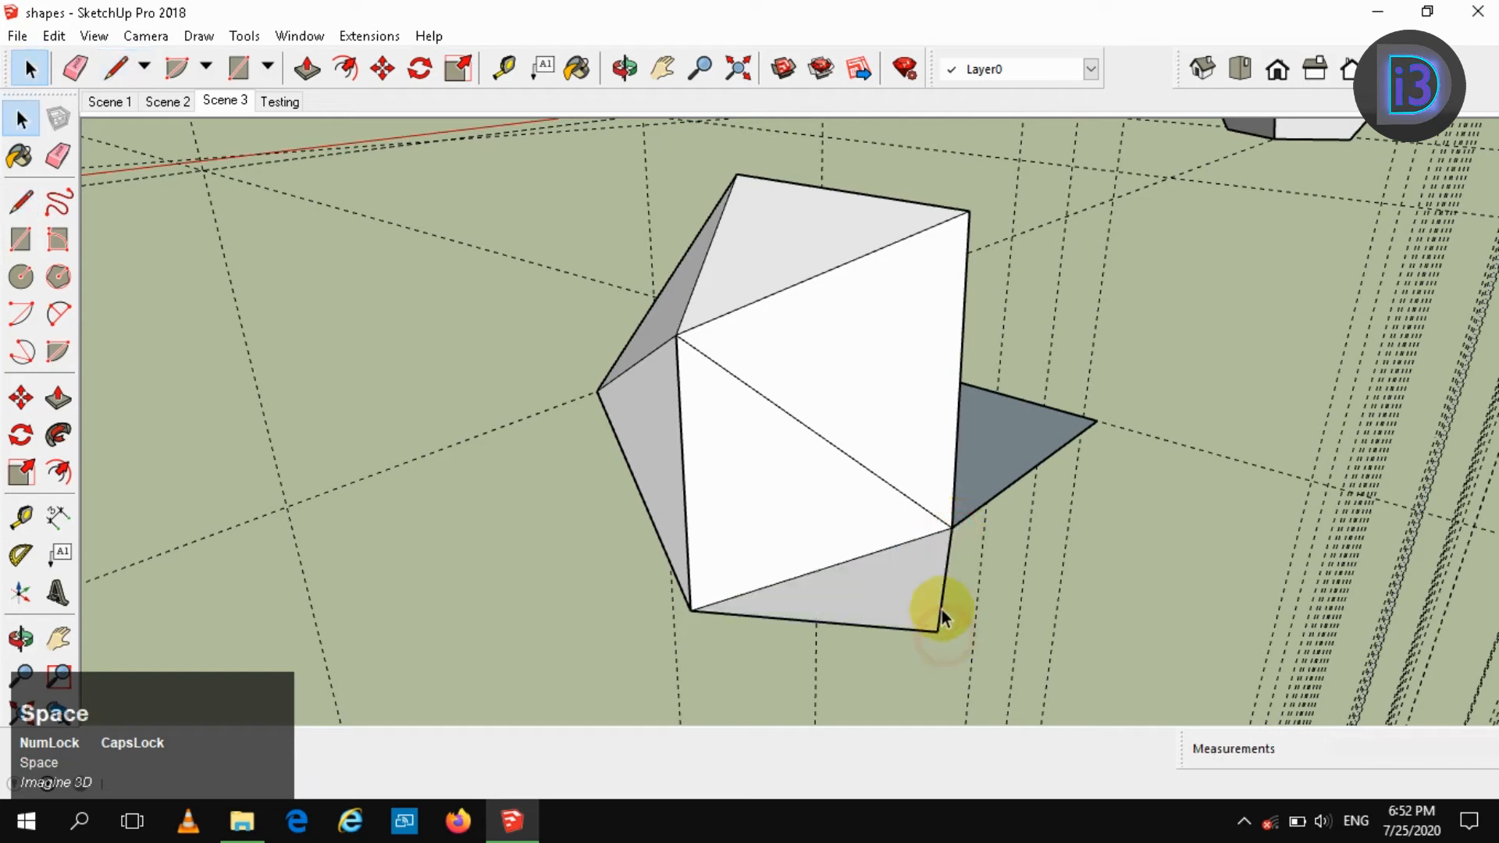
- Close the triangular faces below and above the horizontal rectangle's short edge with lines to the tall rectangle's lower and upper corners
middle_drag(946, 612, 789, 455)
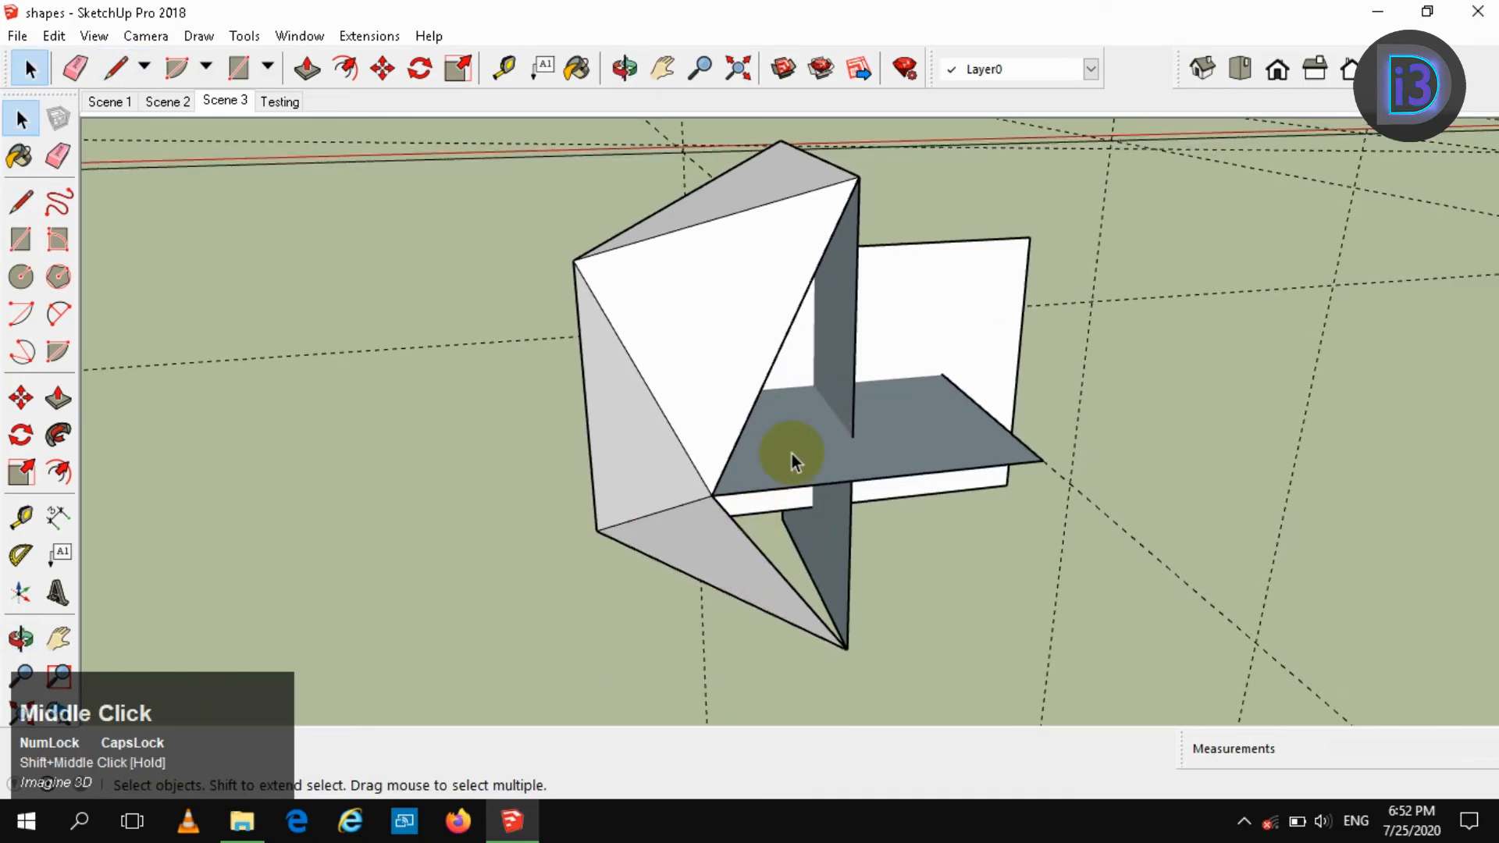
key(l)
click(846, 649)
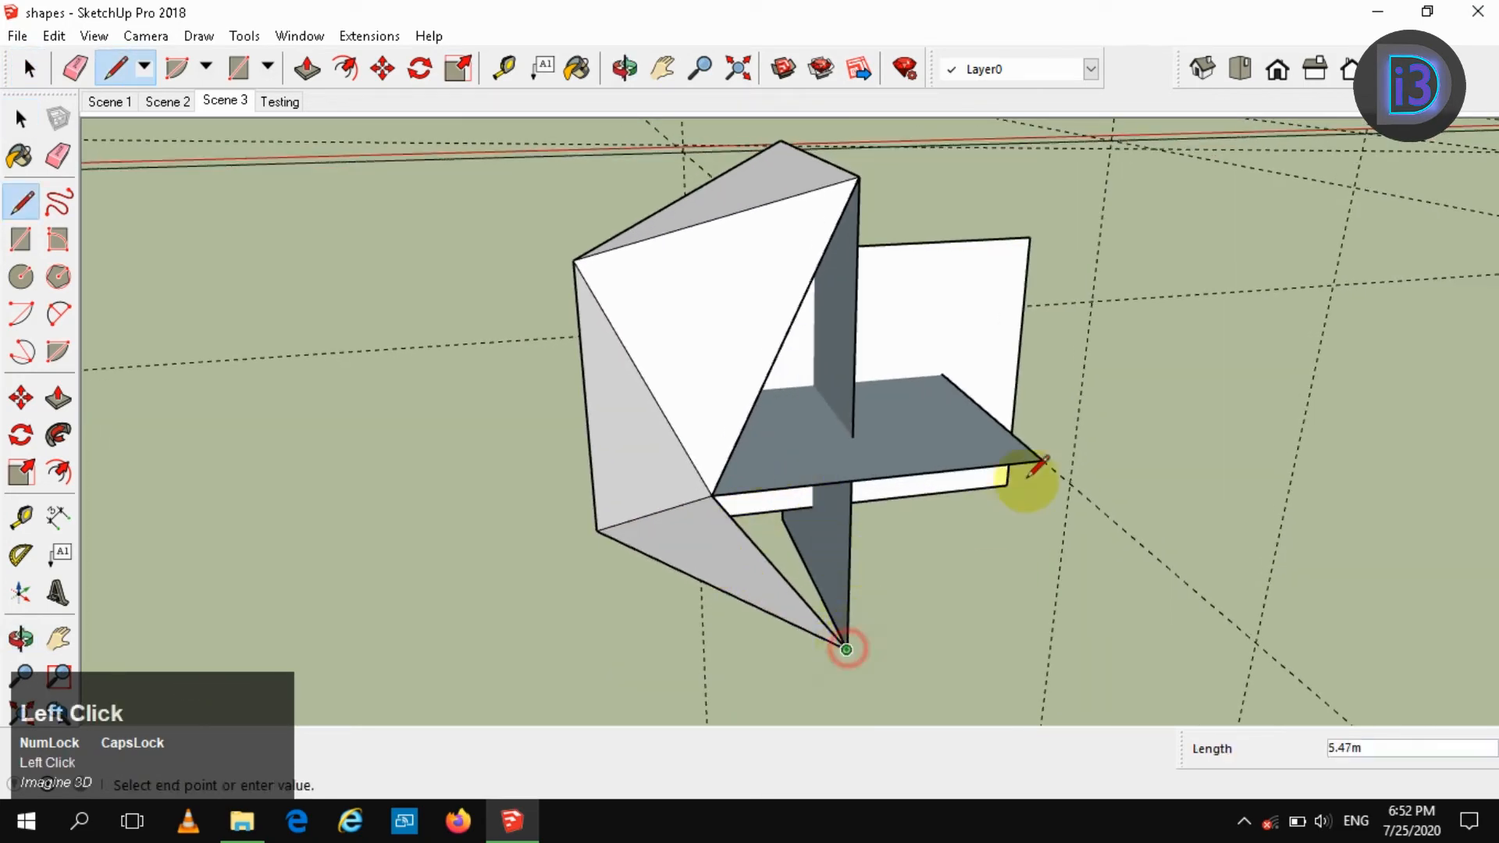
click(1043, 460)
key(space)
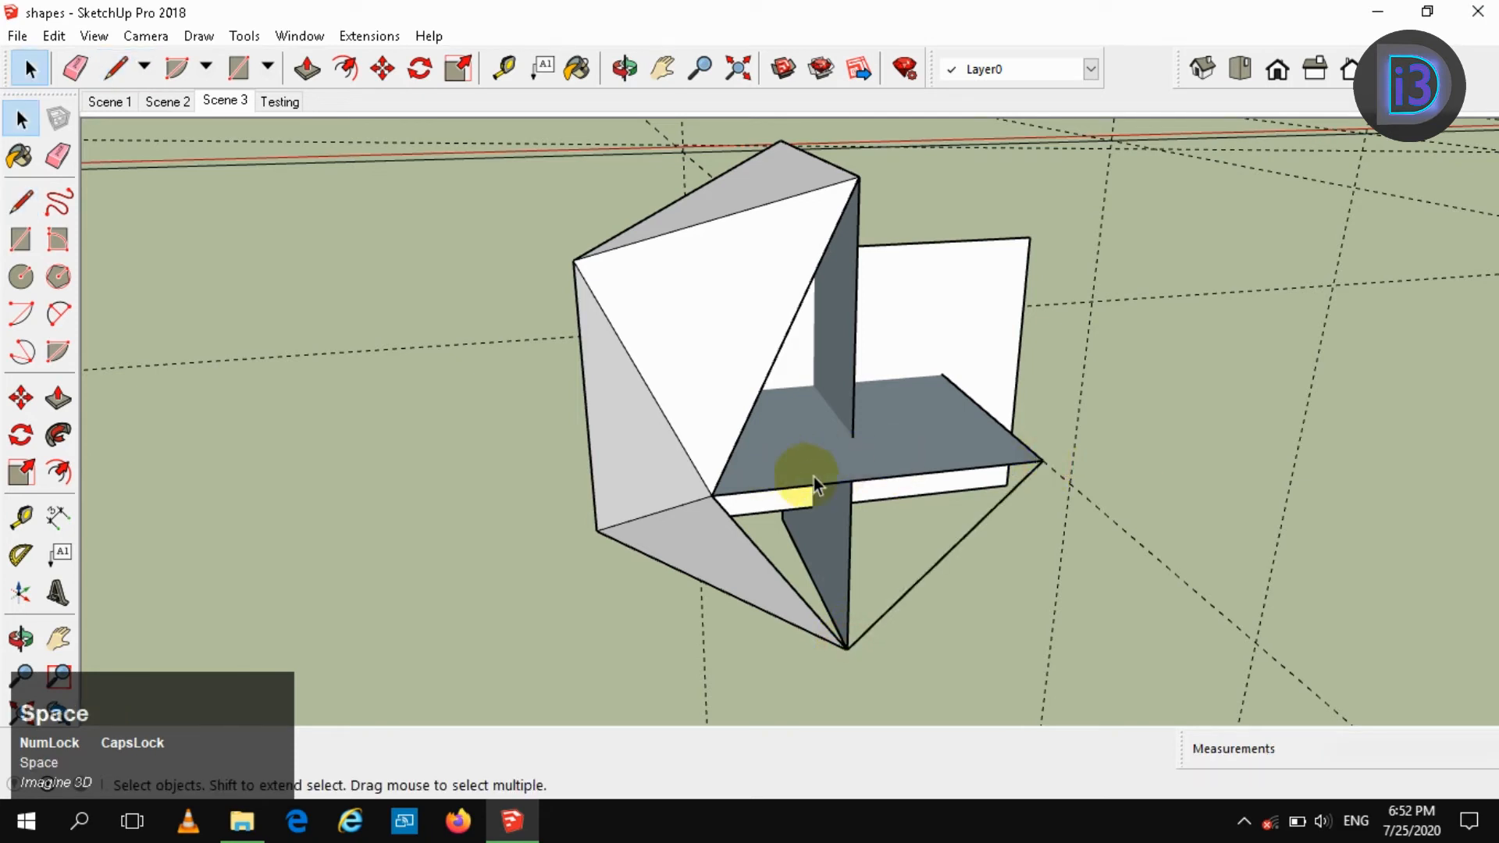
middle_drag(813, 476, 769, 575)
key(l)
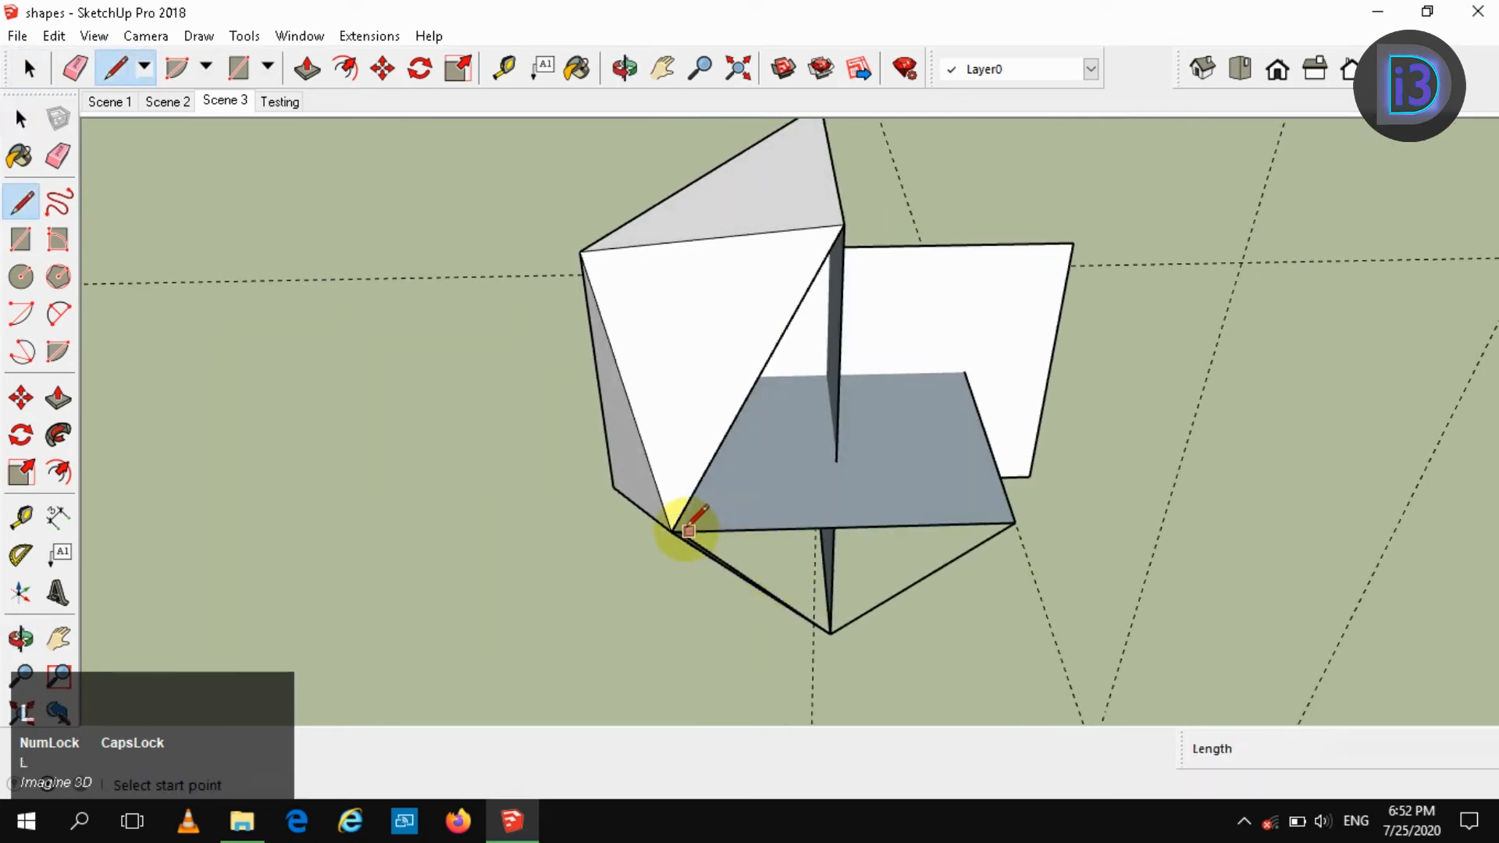
click(687, 529)
click(1015, 522)
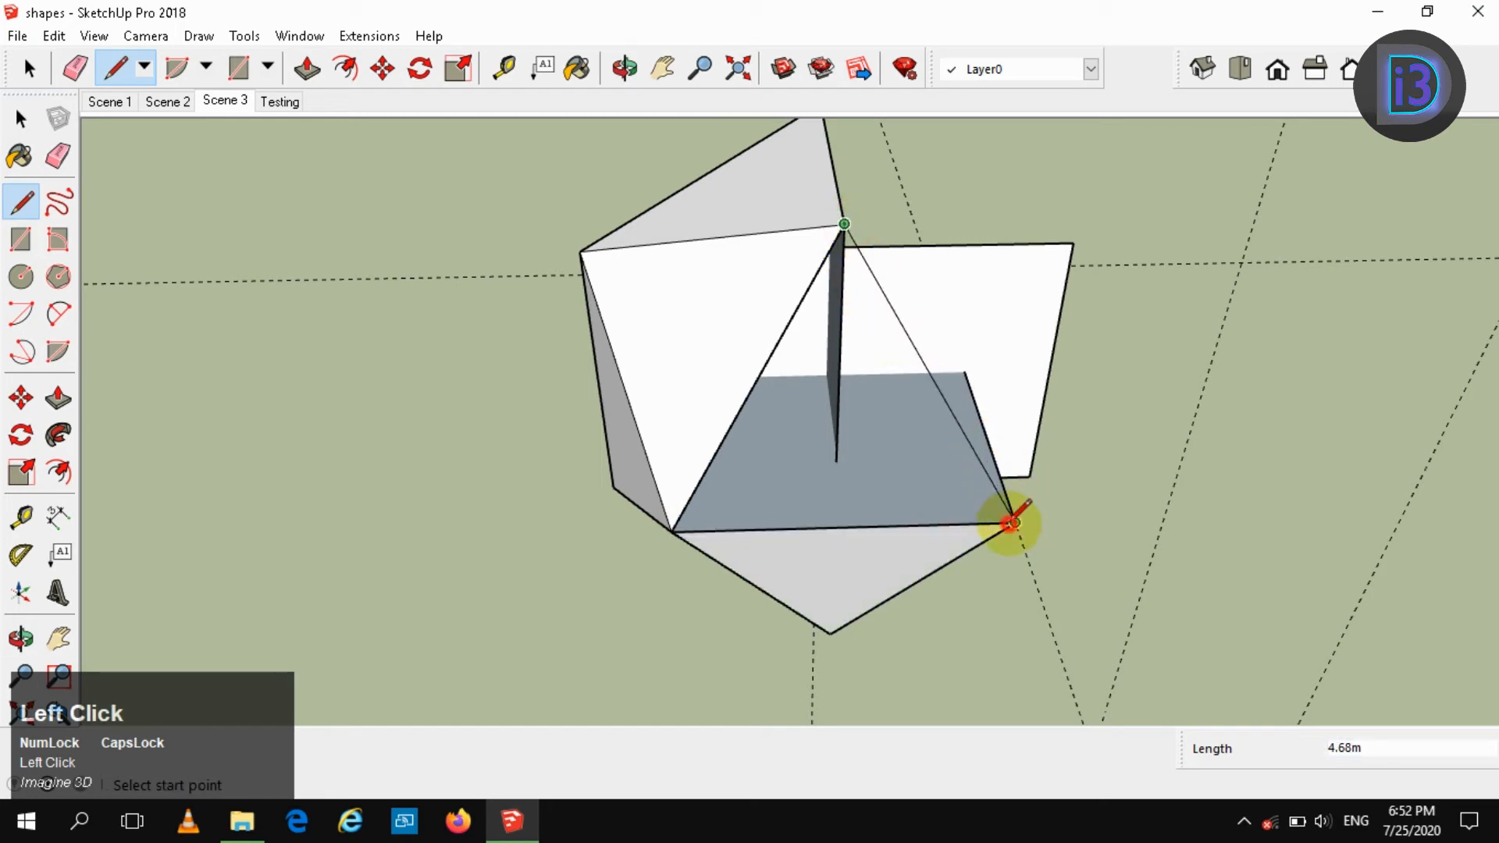
key(space)
- Connect the opposite lower corner of the wide rectangle to the tall rectangle's lower corner and the horizontal rectangle's near corner, forming a triangular face
mouse_move(920, 529)
middle_down()
mouse_move(702, 479)
mouse_move(819, 465)
mouse_move(878, 509)
mouse_move(813, 460)
mouse_move(813, 502)
mouse_move(853, 517)
middle_up()
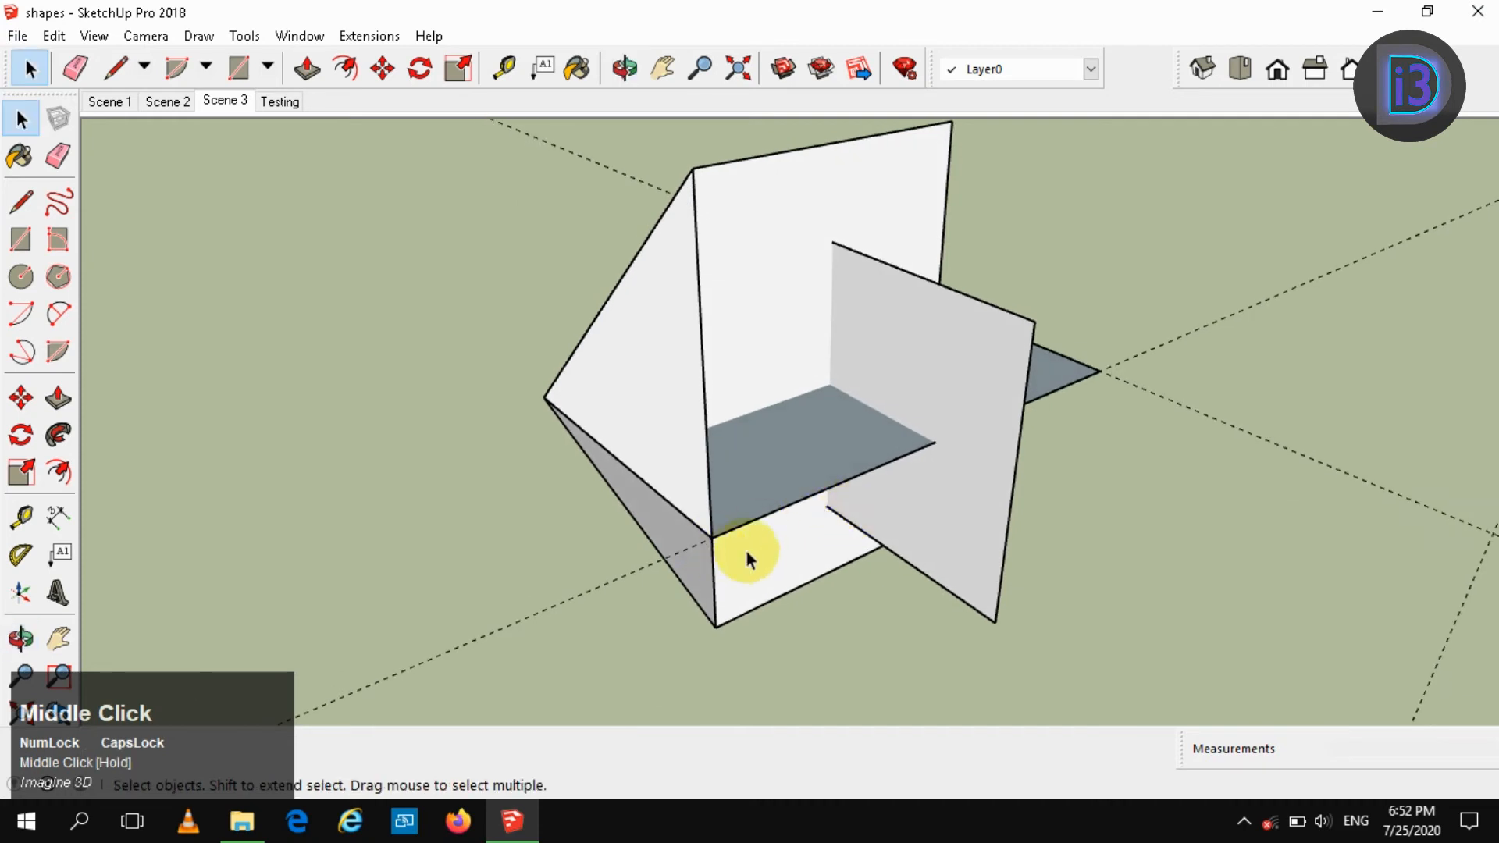
key(l)
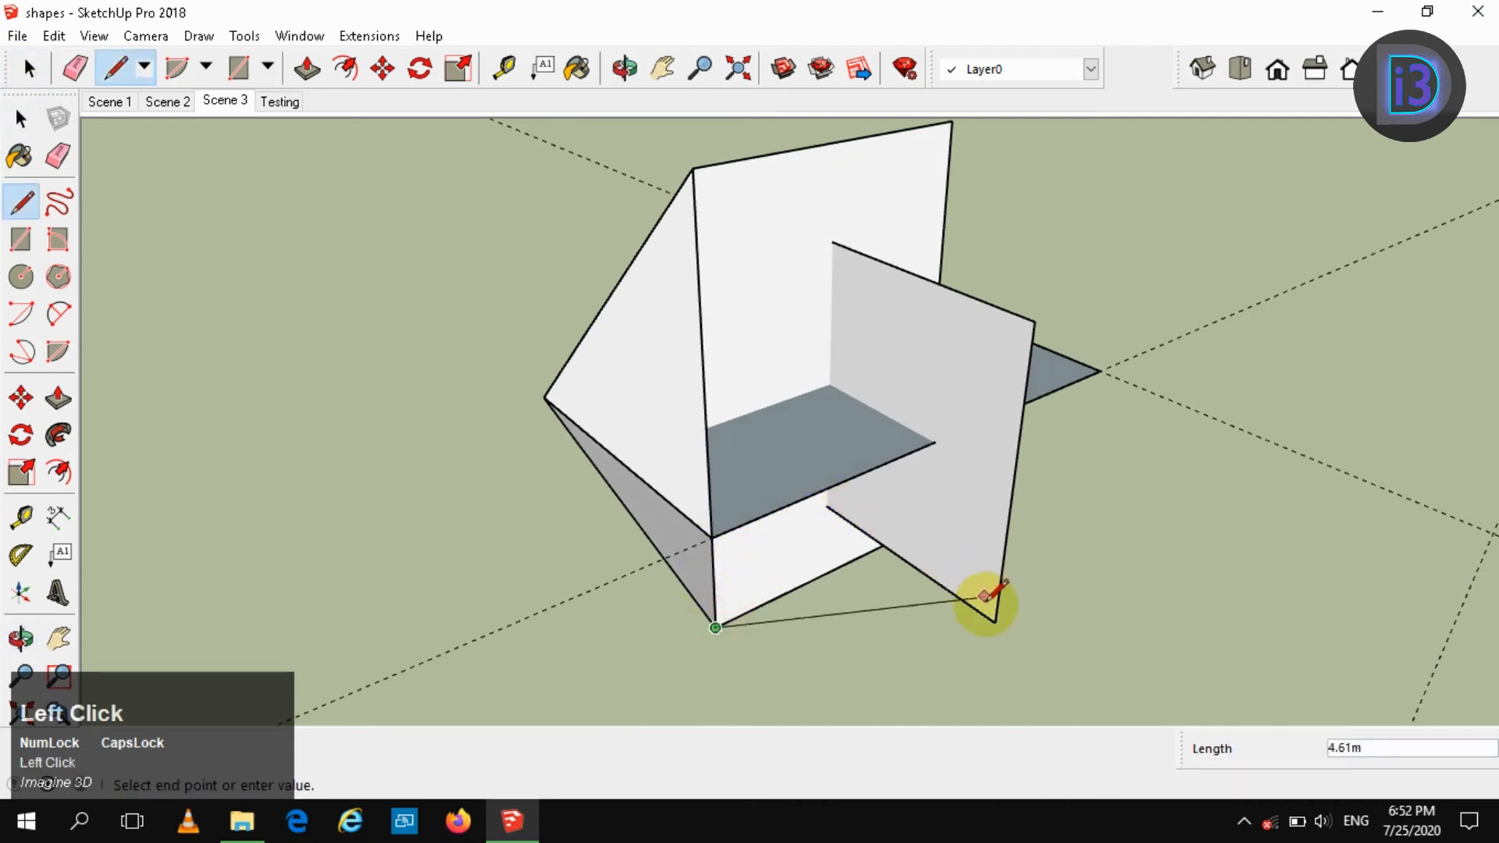
key(space)
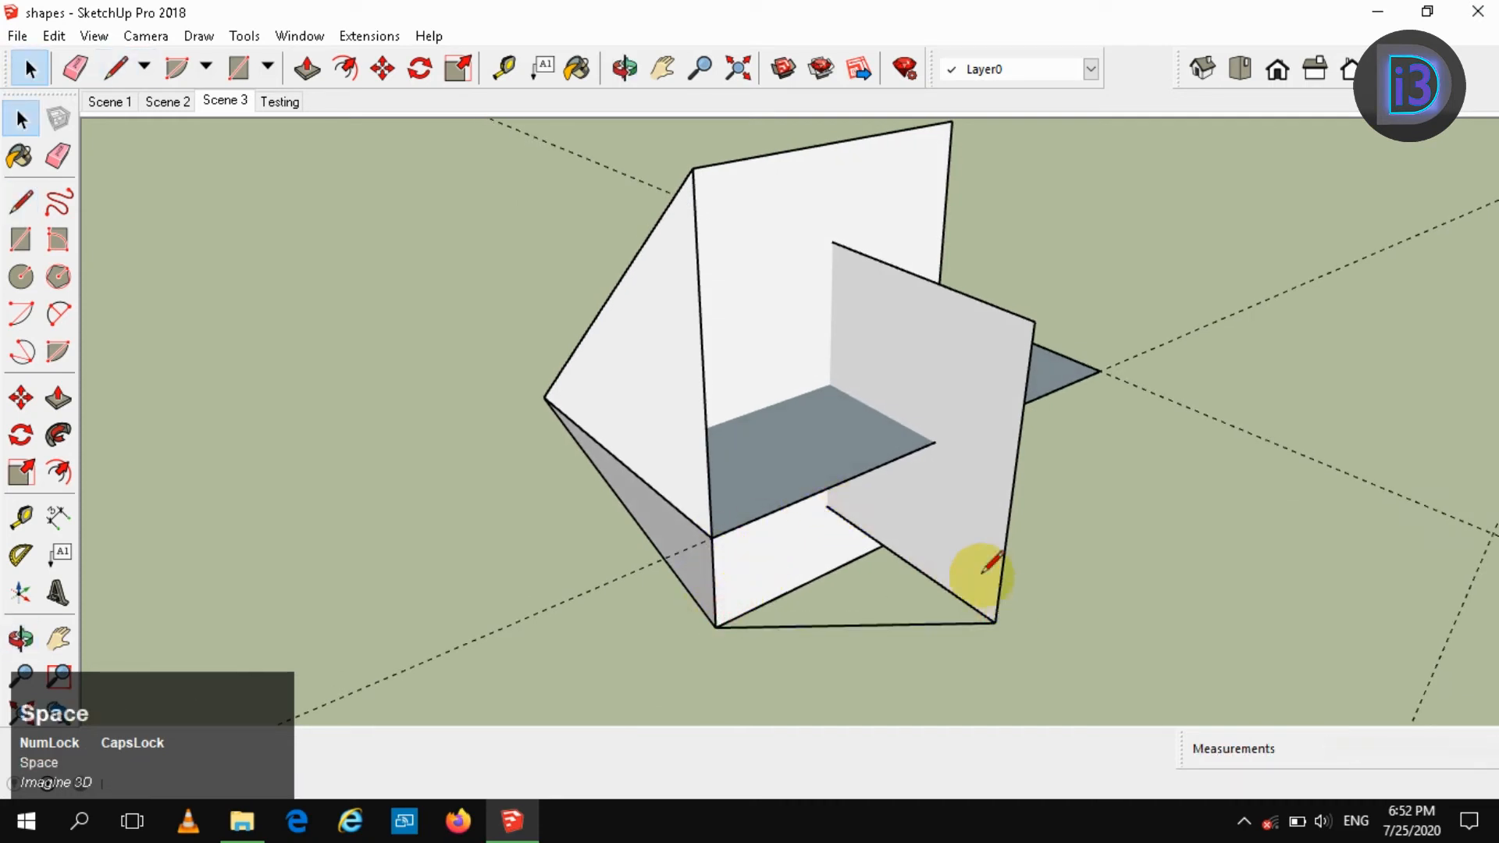
key(l)
click(710, 537)
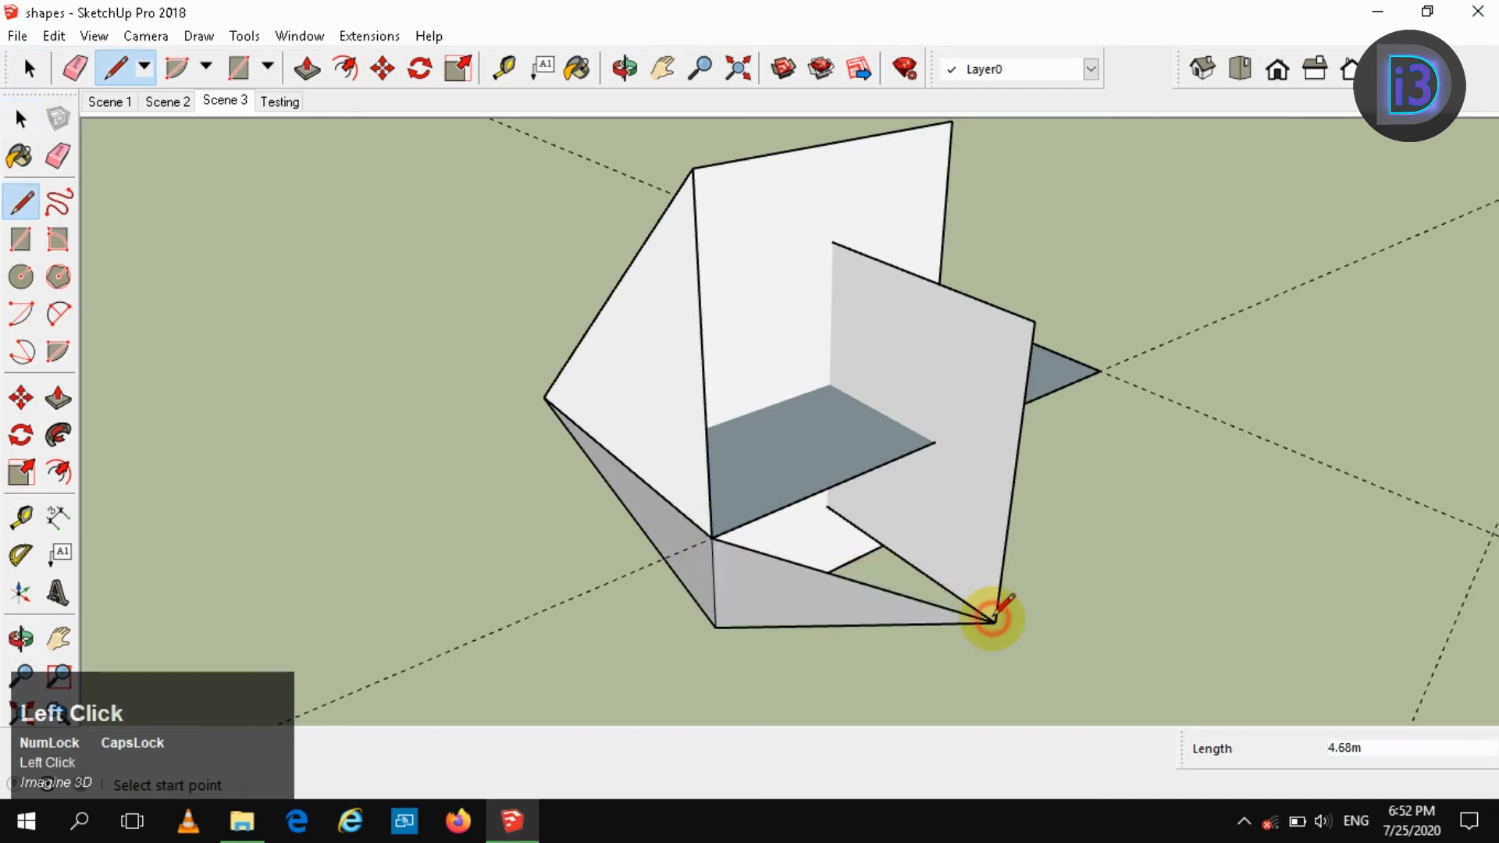
key(space)
- Form a triangular face between the horizontal rectangle's near corner and the wide rectangle's short vertical edge
key(l)
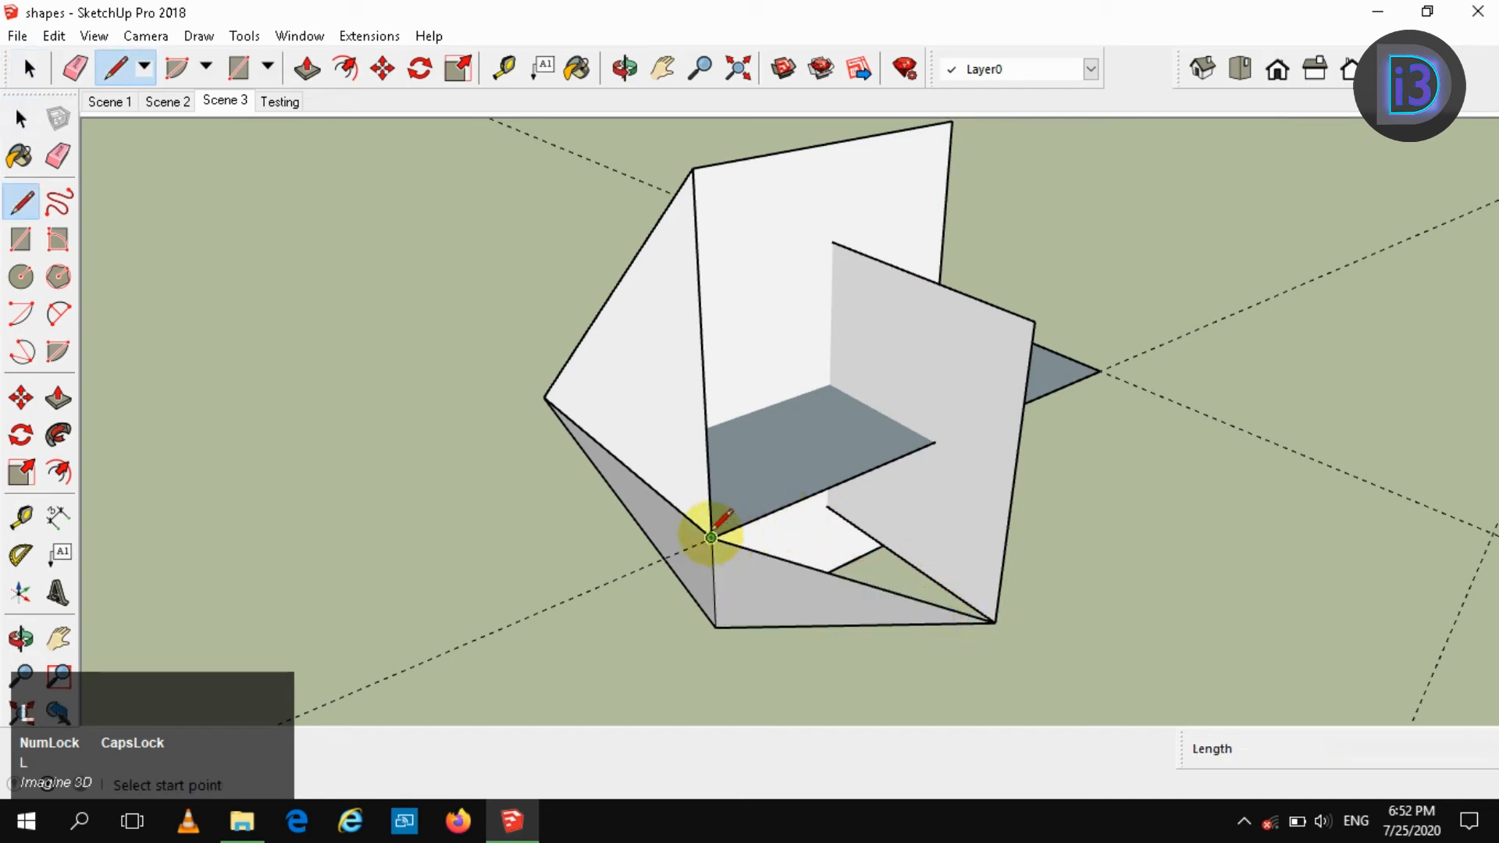
key(space)
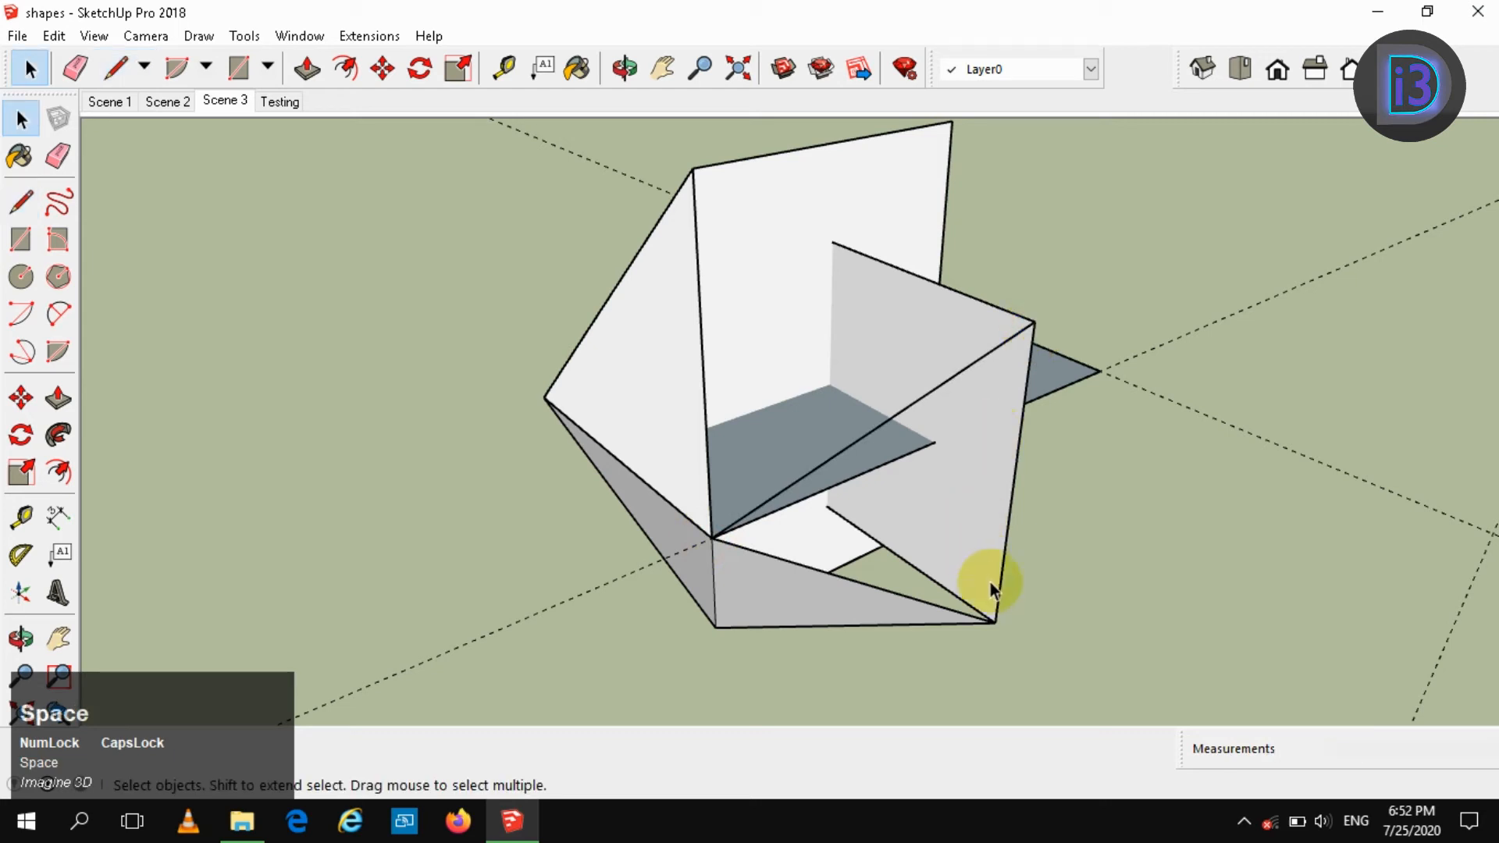
key(l)
click(995, 622)
click(1032, 320)
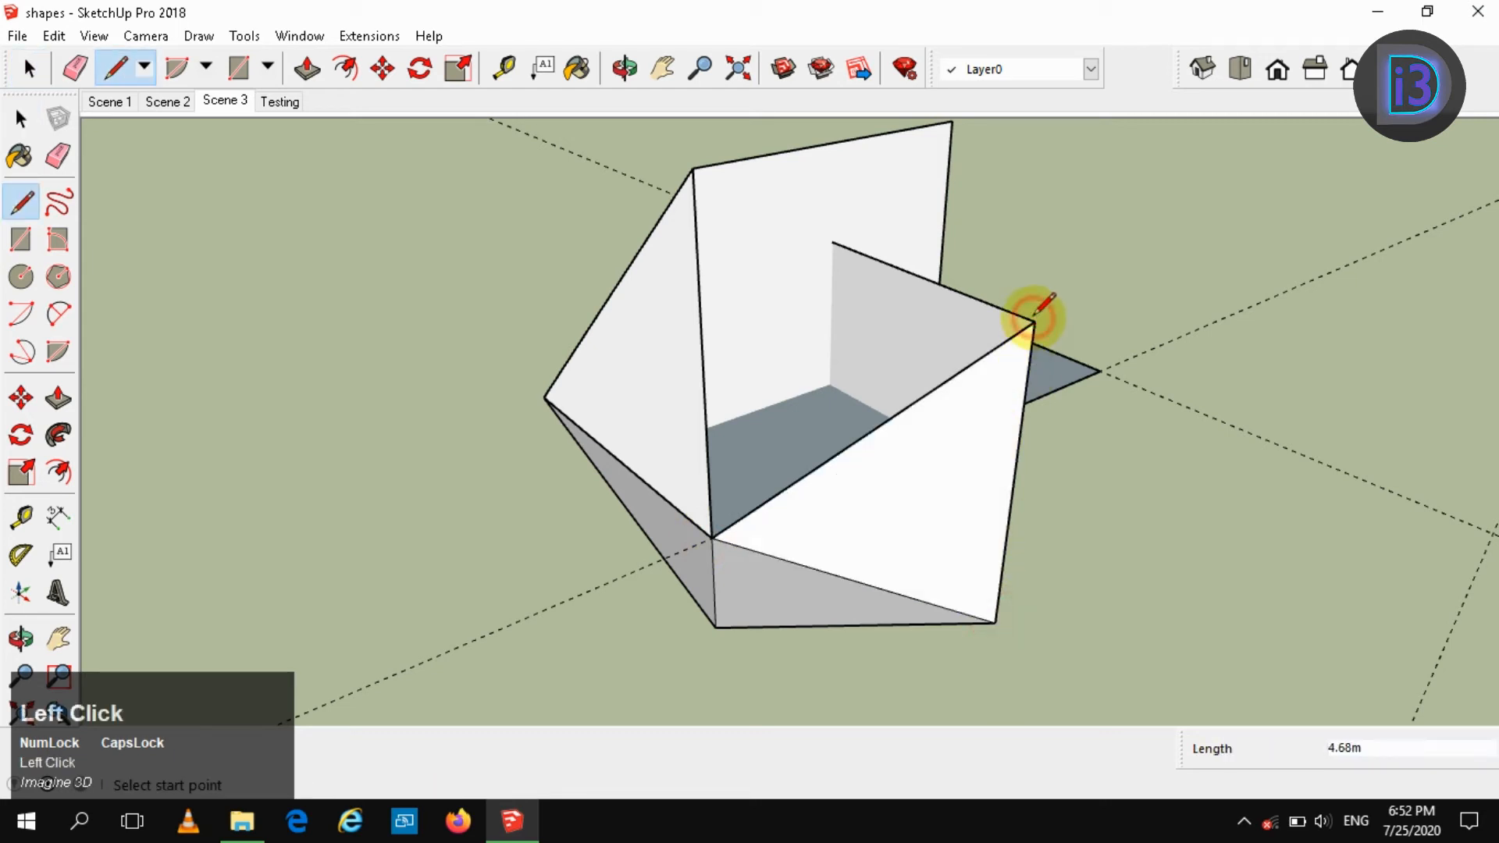
- Draw a line from the wide rectangle's open upper corner to the tall rectangle's near upper corner to close the triangle between them
key(space)
key(l)
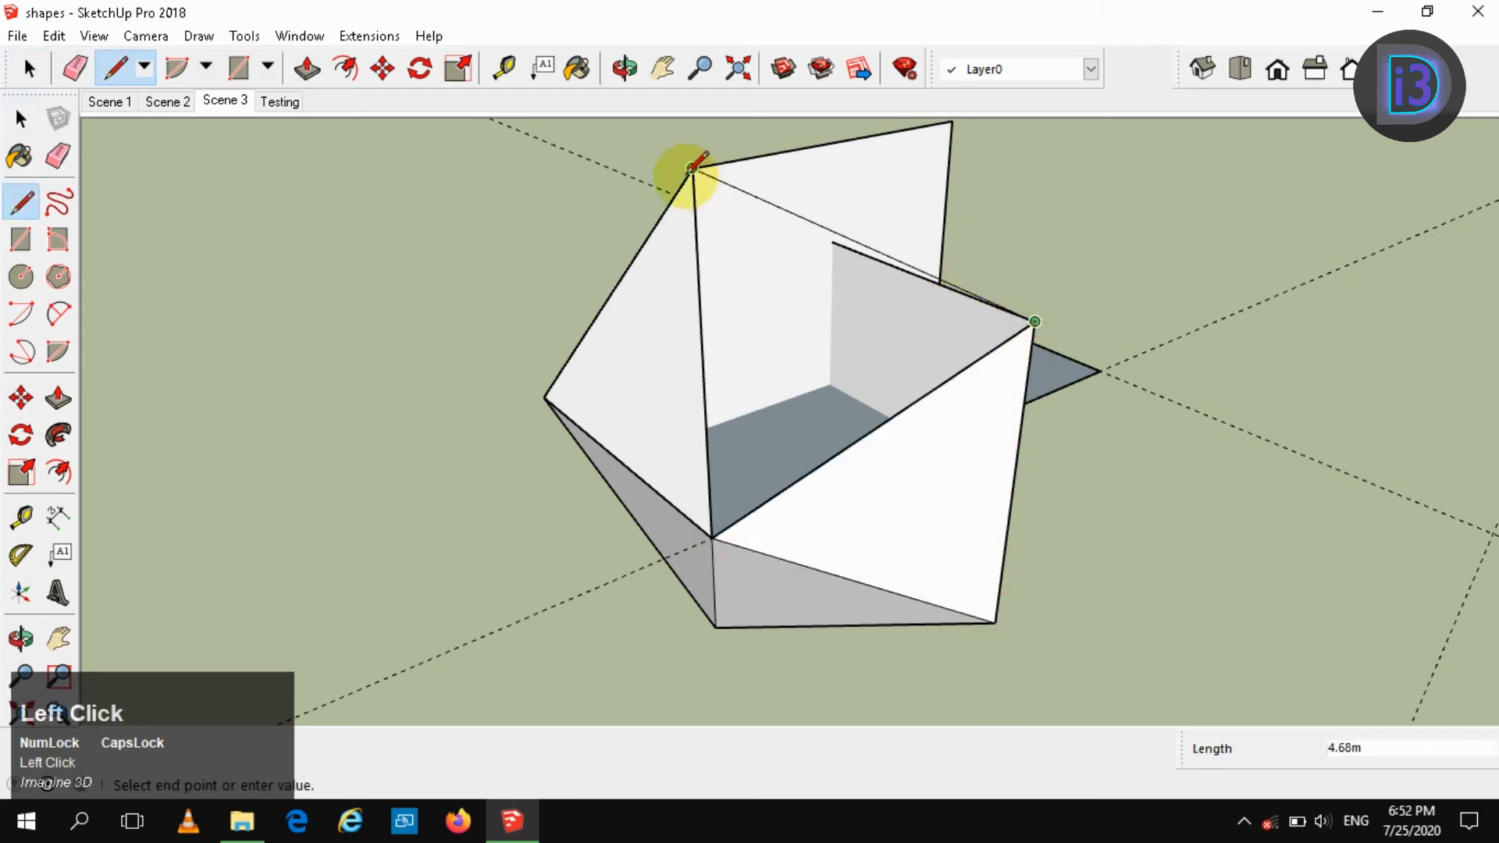
click(692, 167)
- Fill the remaining triangles around the wide rectangle's upper corner by connecting the tall rectangle's other upper corner and the horizontal rectangle's open corner
middle_drag(709, 209, 803, 374)
click(808, 388)
click(1039, 166)
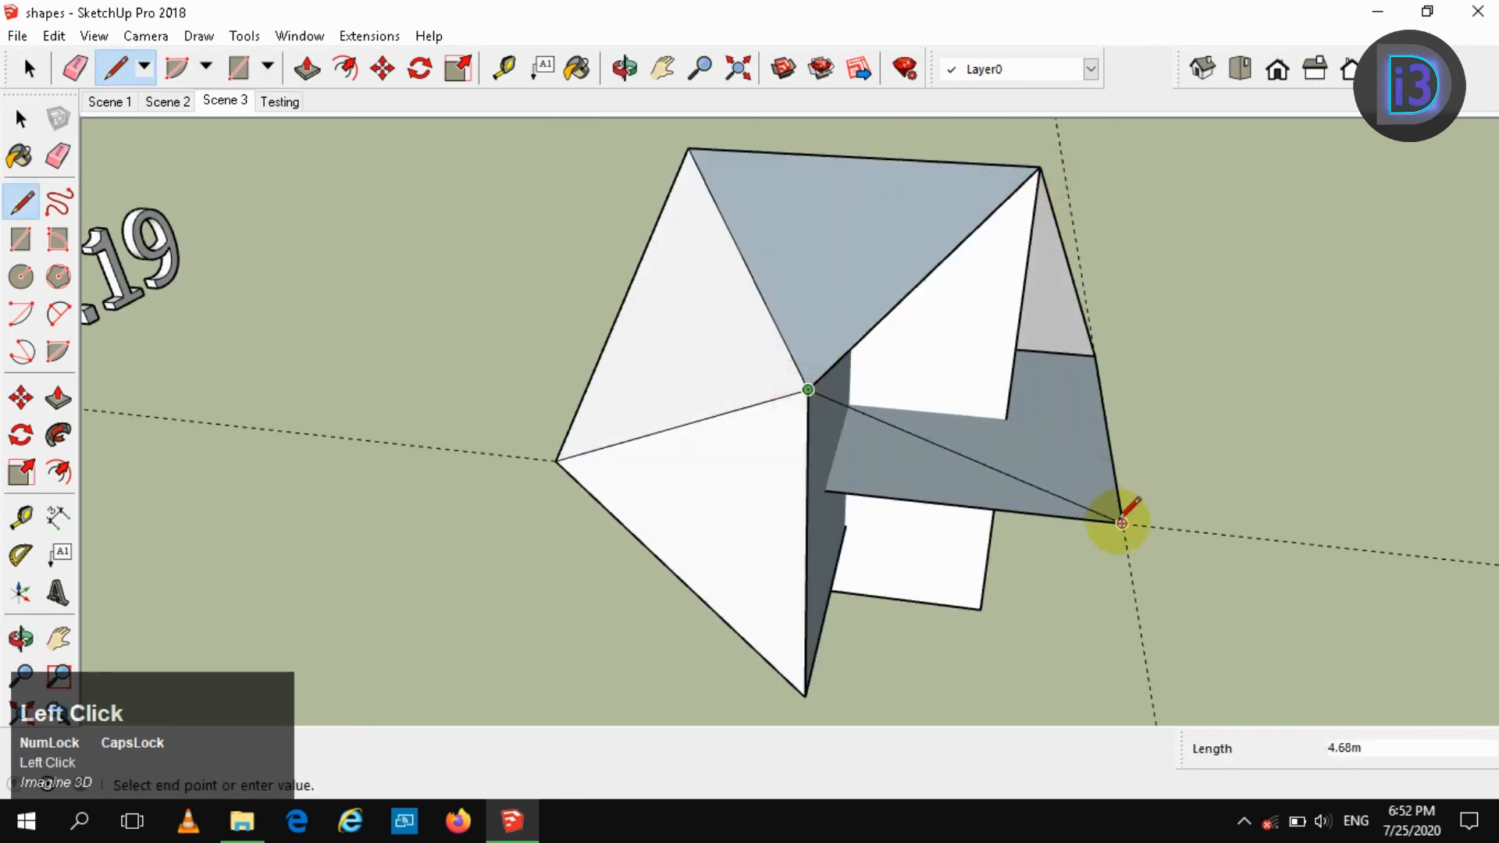
click(1039, 168)
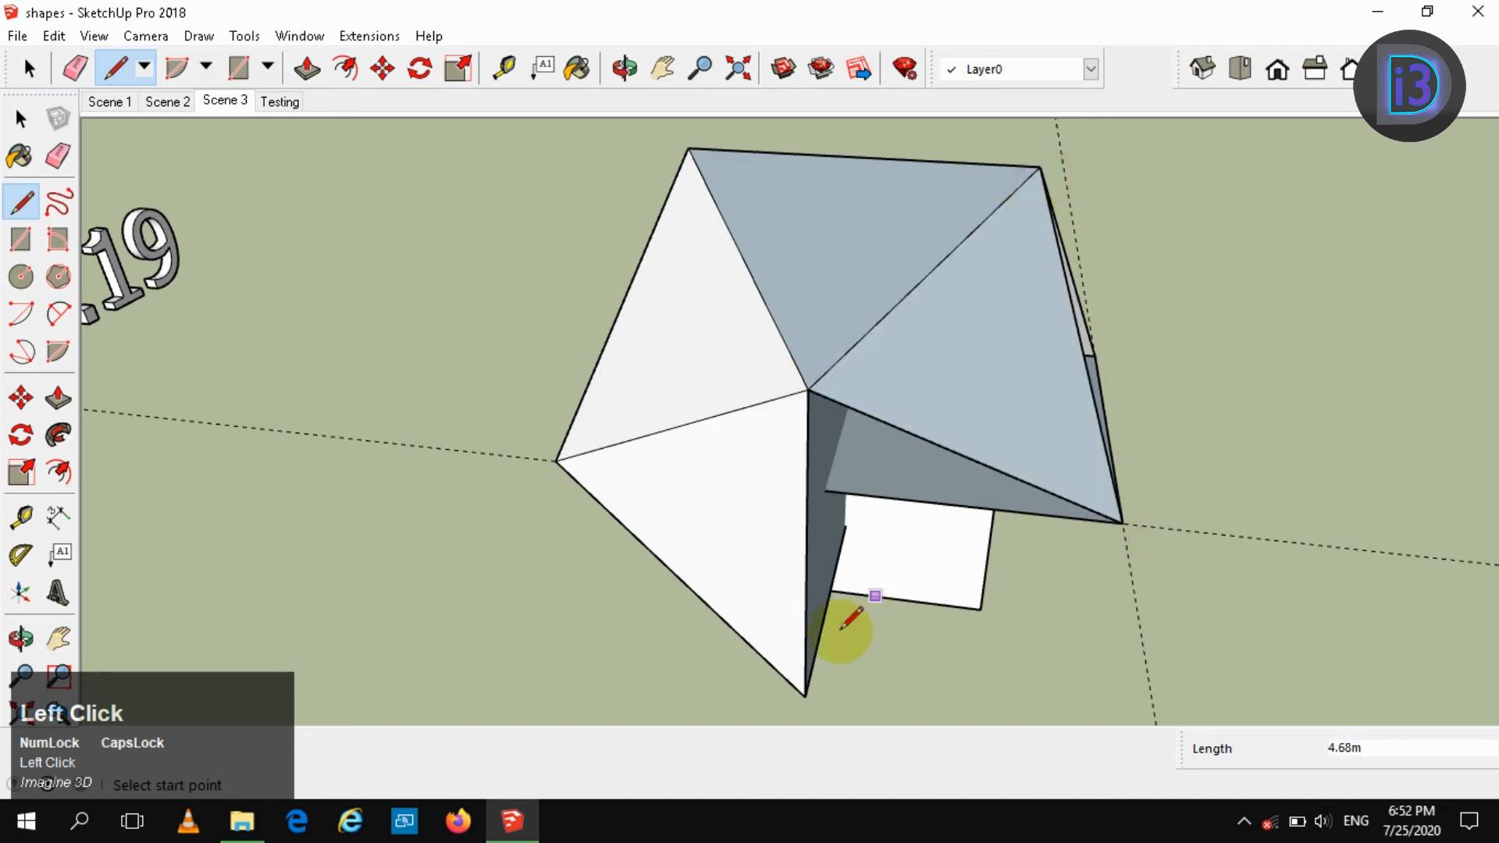
click(1121, 522)
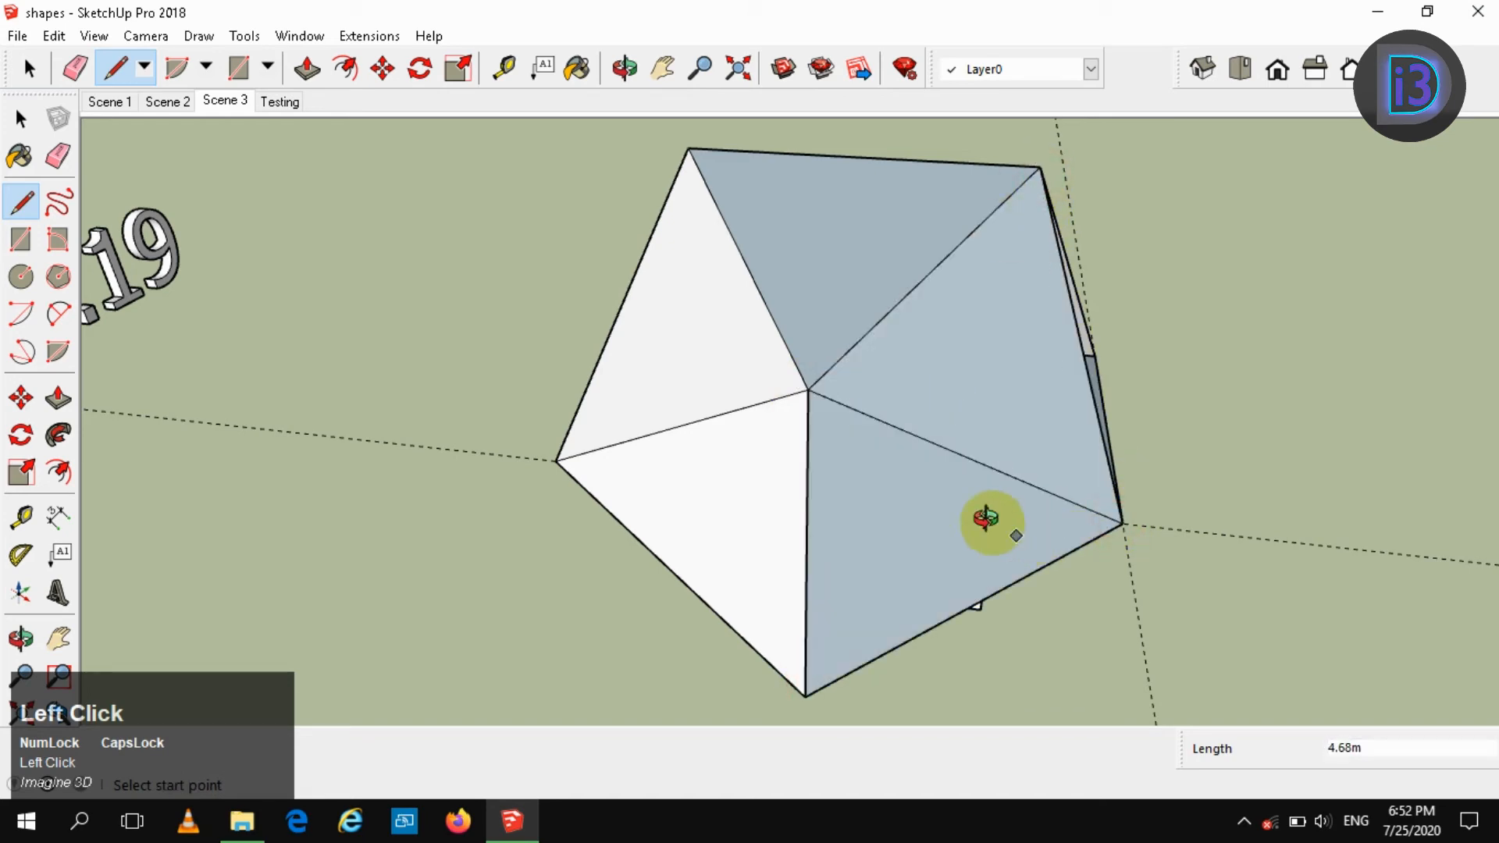
- Connect the icosahedron's open bottom corner to the neighbouring rectangle corners with lines, forming triangular faces on its lower side
middle_drag(987, 518, 732, 593)
click(649, 654)
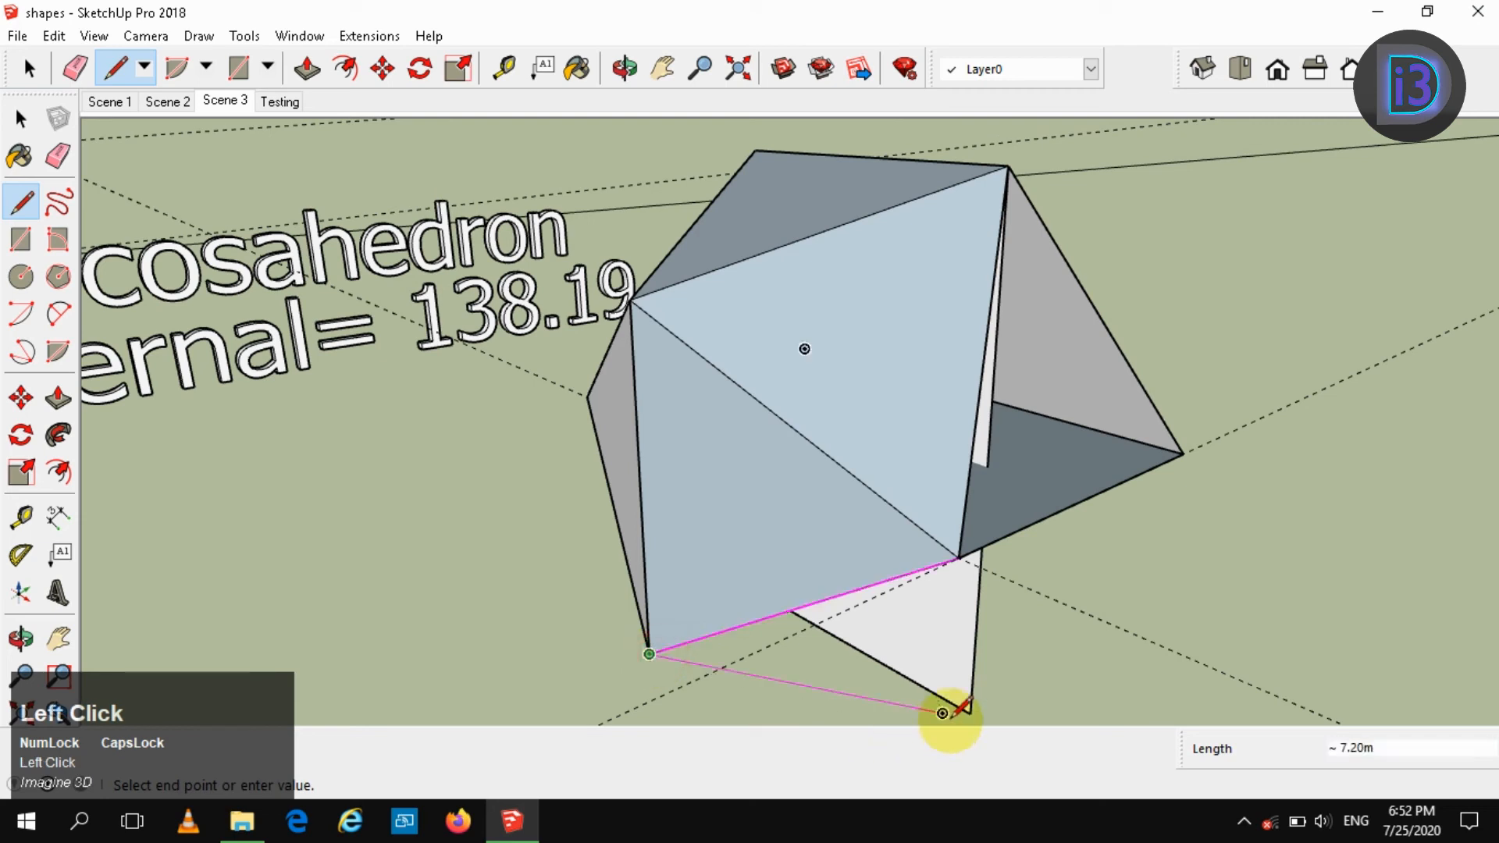
click(956, 557)
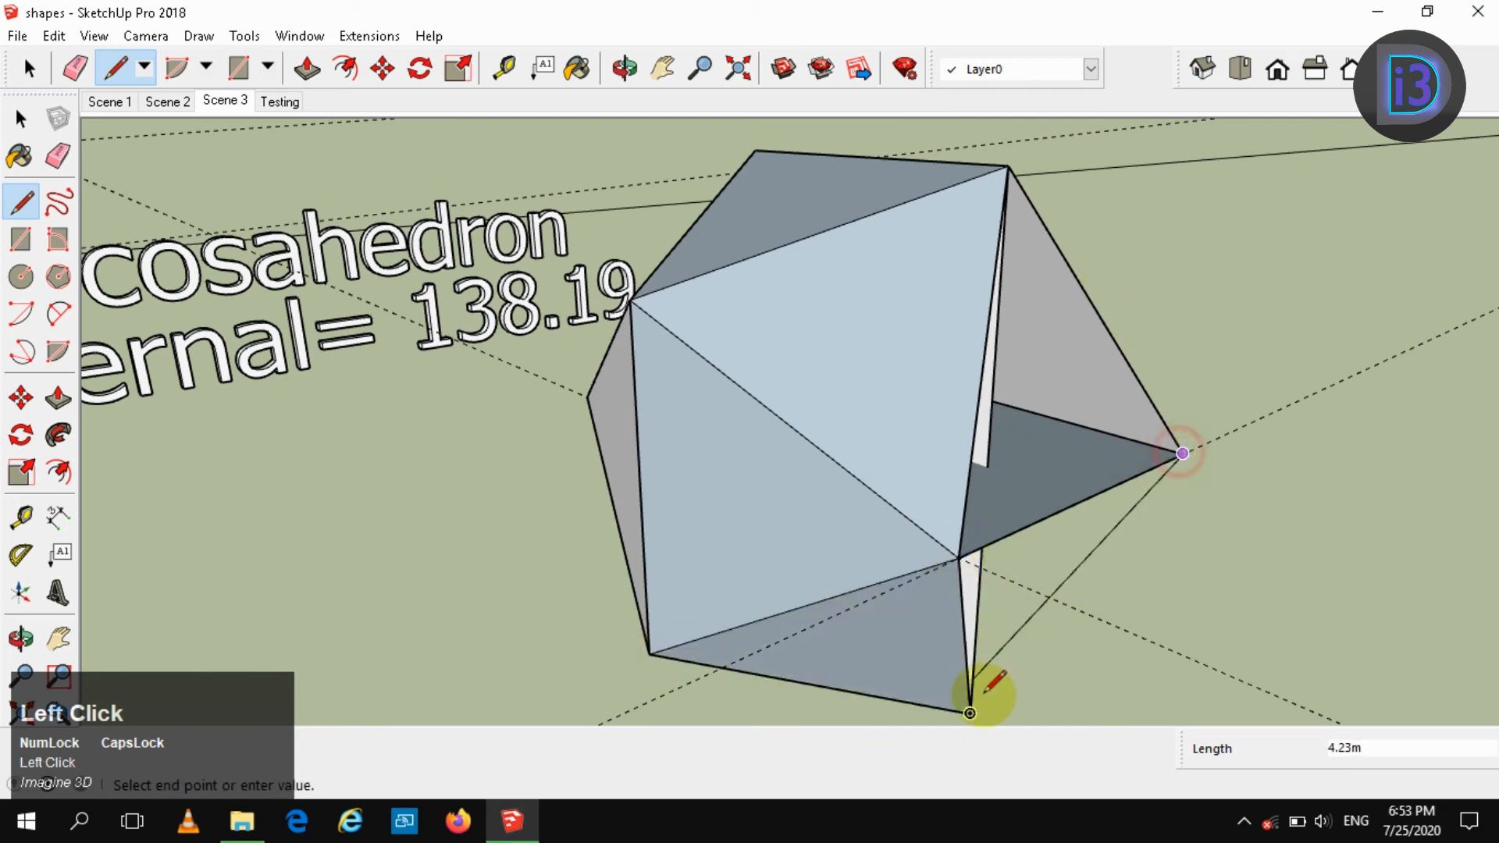
click(969, 711)
middle_drag(1081, 439, 726, 484)
click(1112, 444)
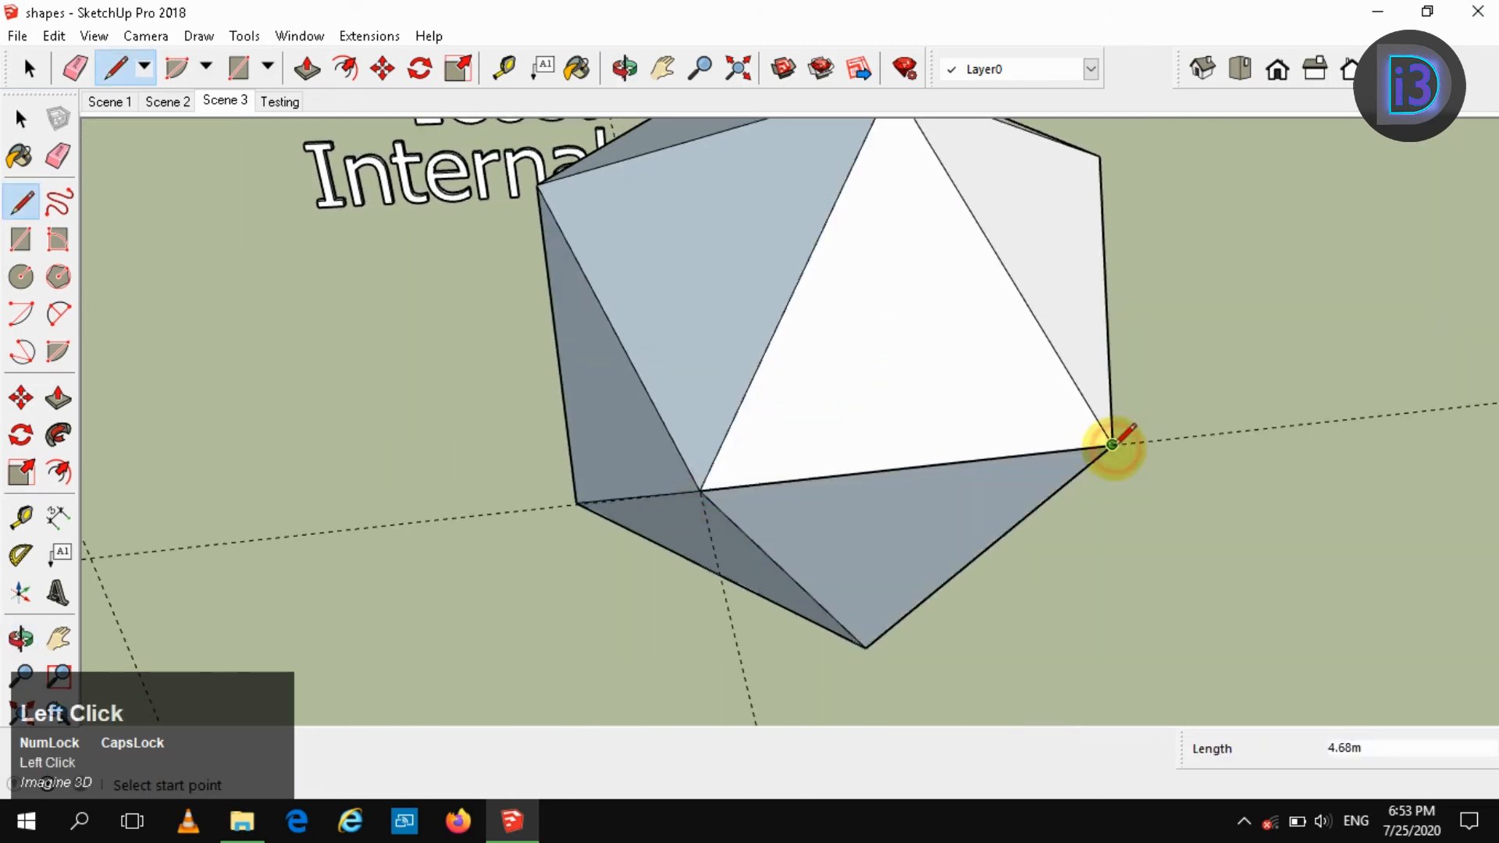
- Close the remaining gaps on the icosahedron's underside by drawing the missing edges between its lower corners
key(space)
mouse_move(839, 506)
middle_down()
mouse_move(743, 422)
mouse_move(617, 391)
middle_up()
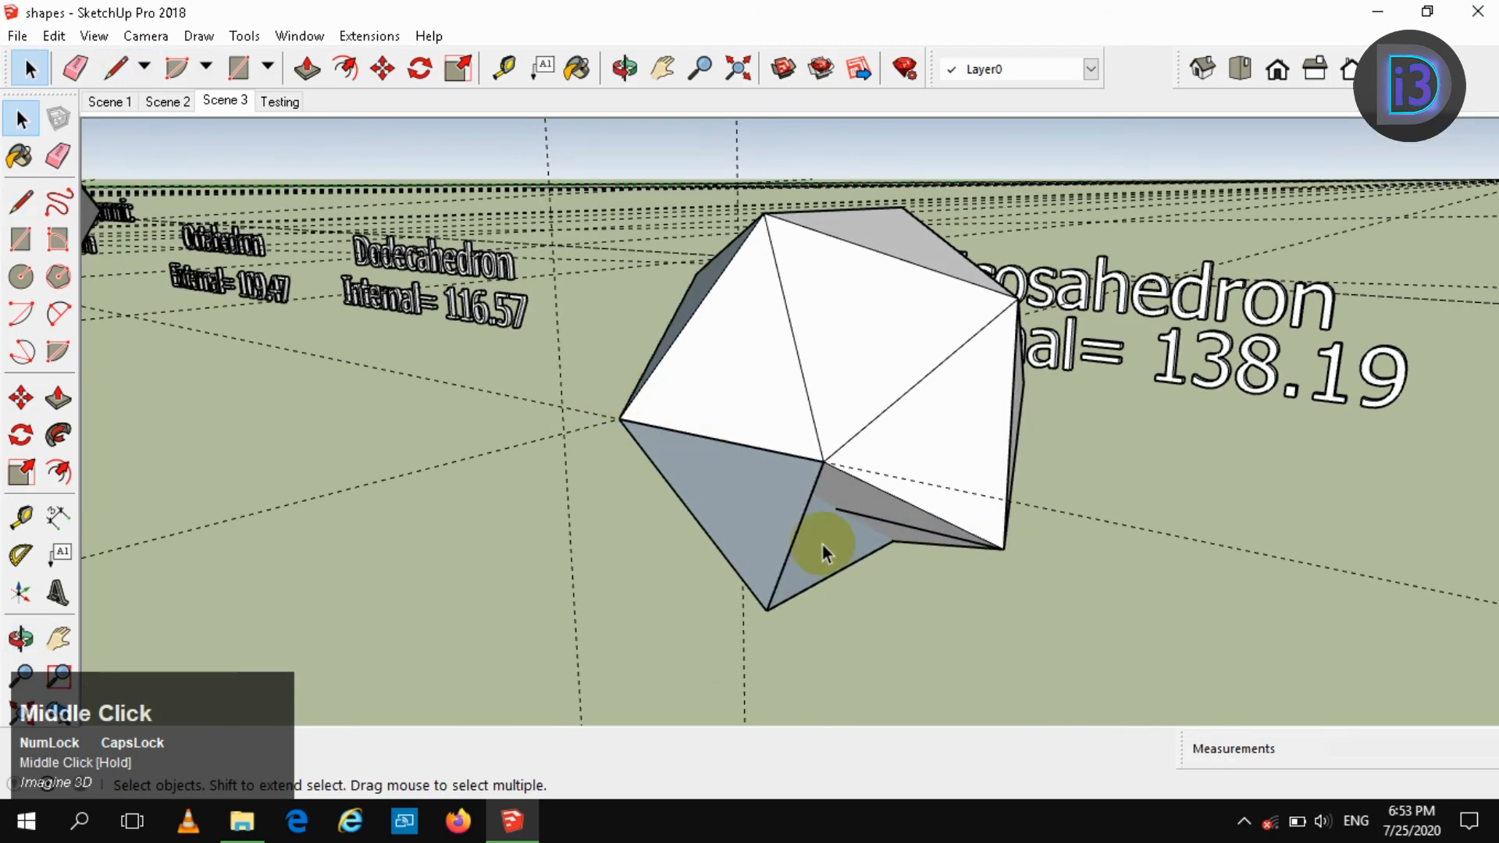
key(l)
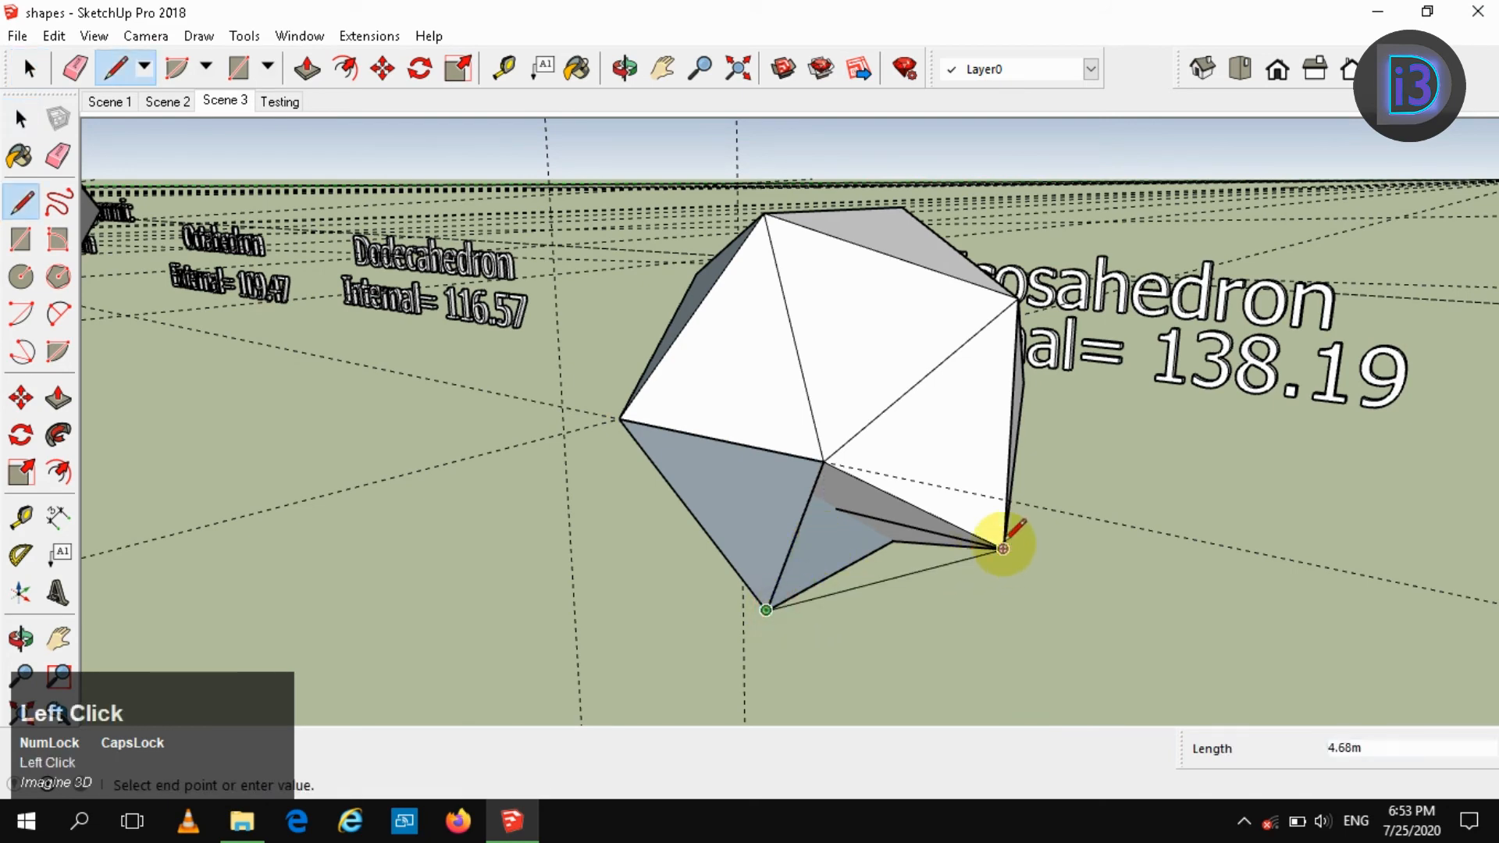
click(1003, 549)
key(space)
middle_drag(997, 535, 901, 538)
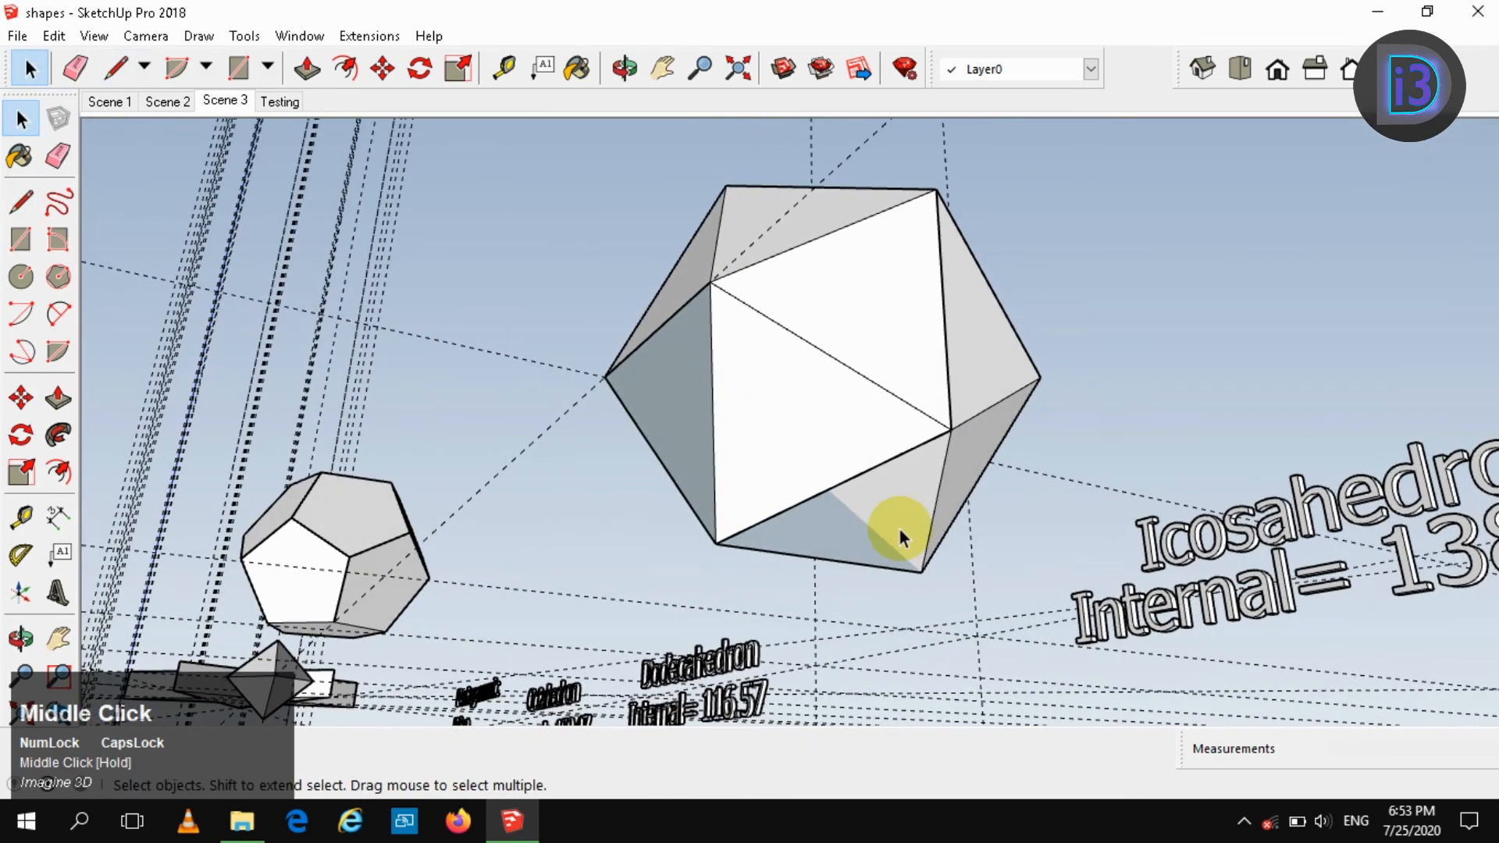
key(l)
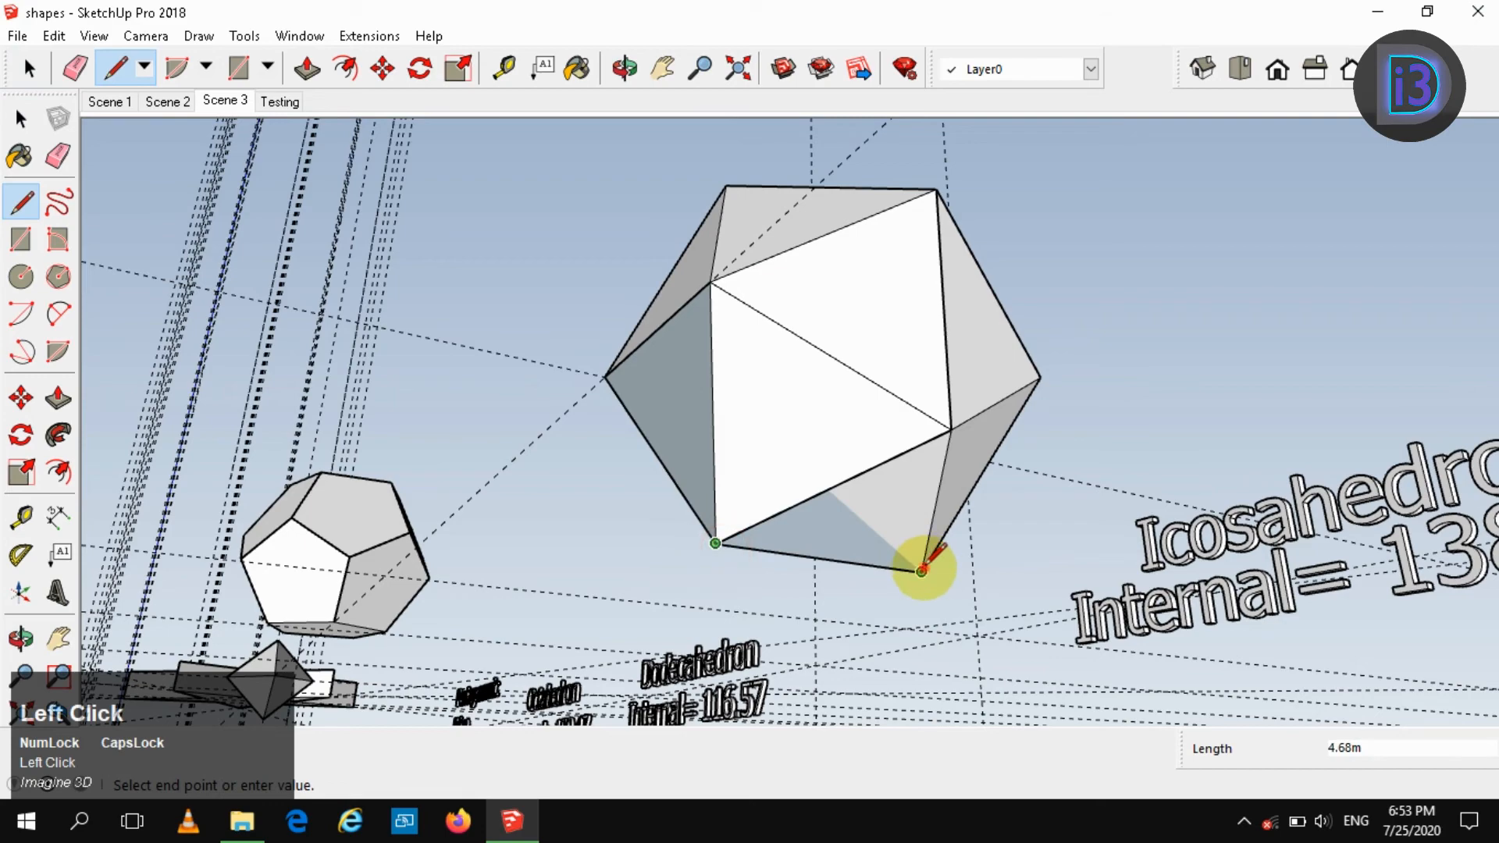
click(921, 570)
middle_drag(913, 569, 729, 421)
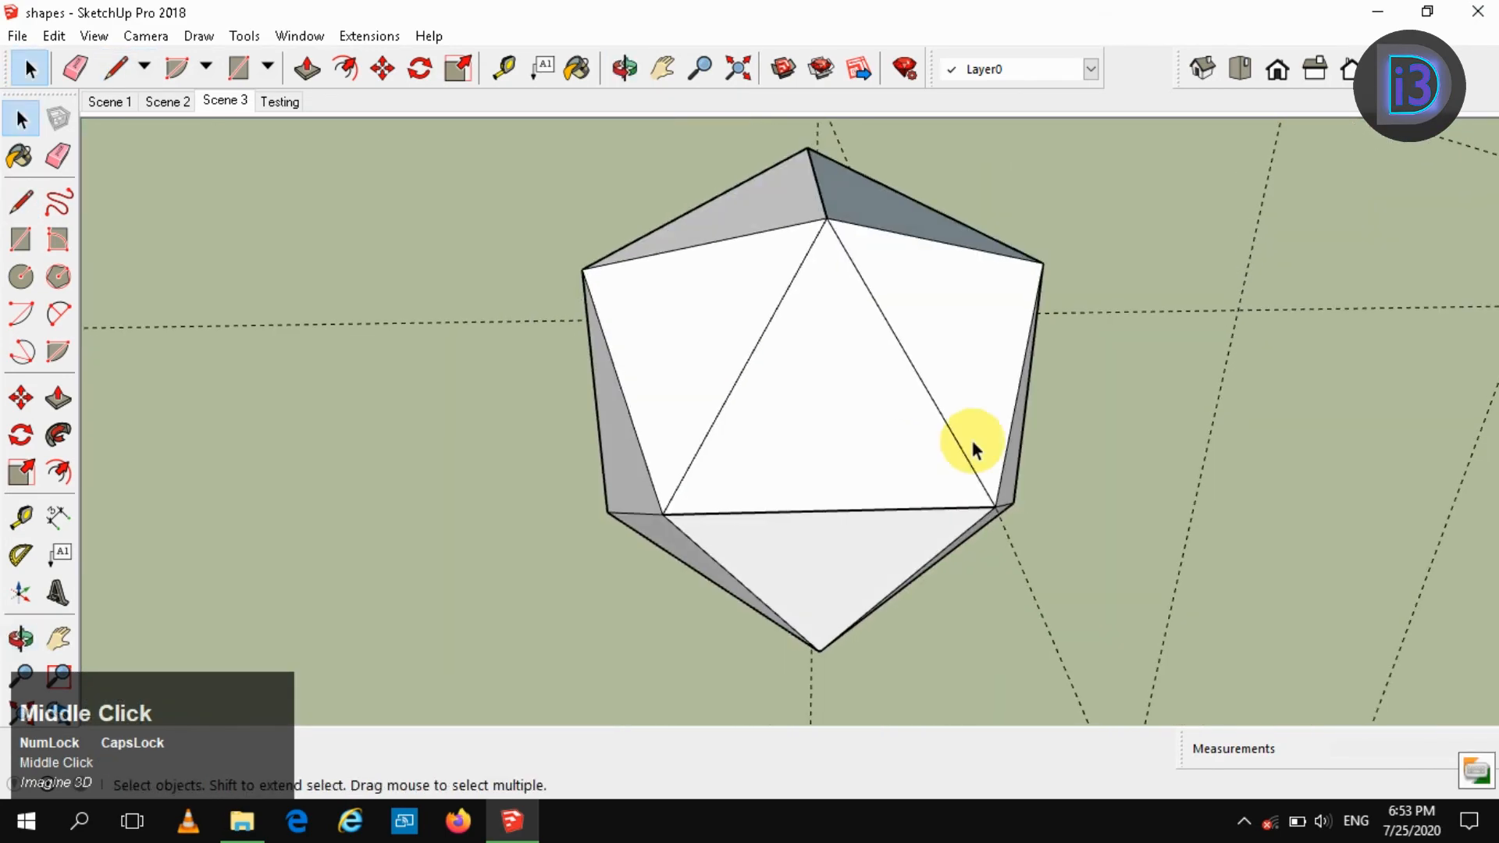
- Delete the leftover rectangle face standing apart from the finished icosahedron
middle_drag(973, 445, 821, 438)
scroll(820, 439, down, 6)
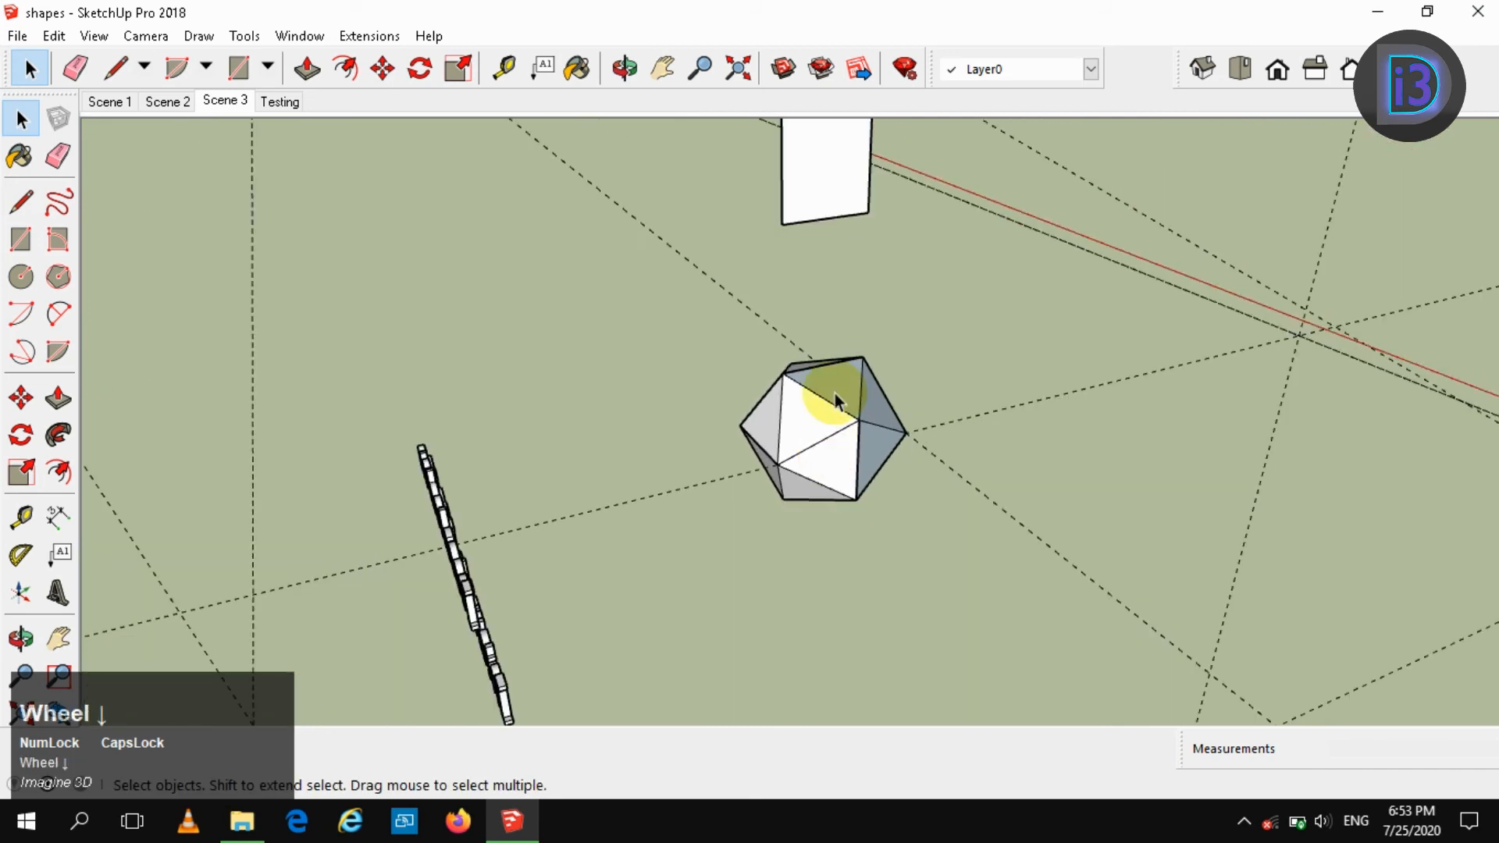
click(852, 199)
key(Delete)
- Orient the icosahedron's faces to match one of its white front-side triangles
scroll(846, 390, up, 5)
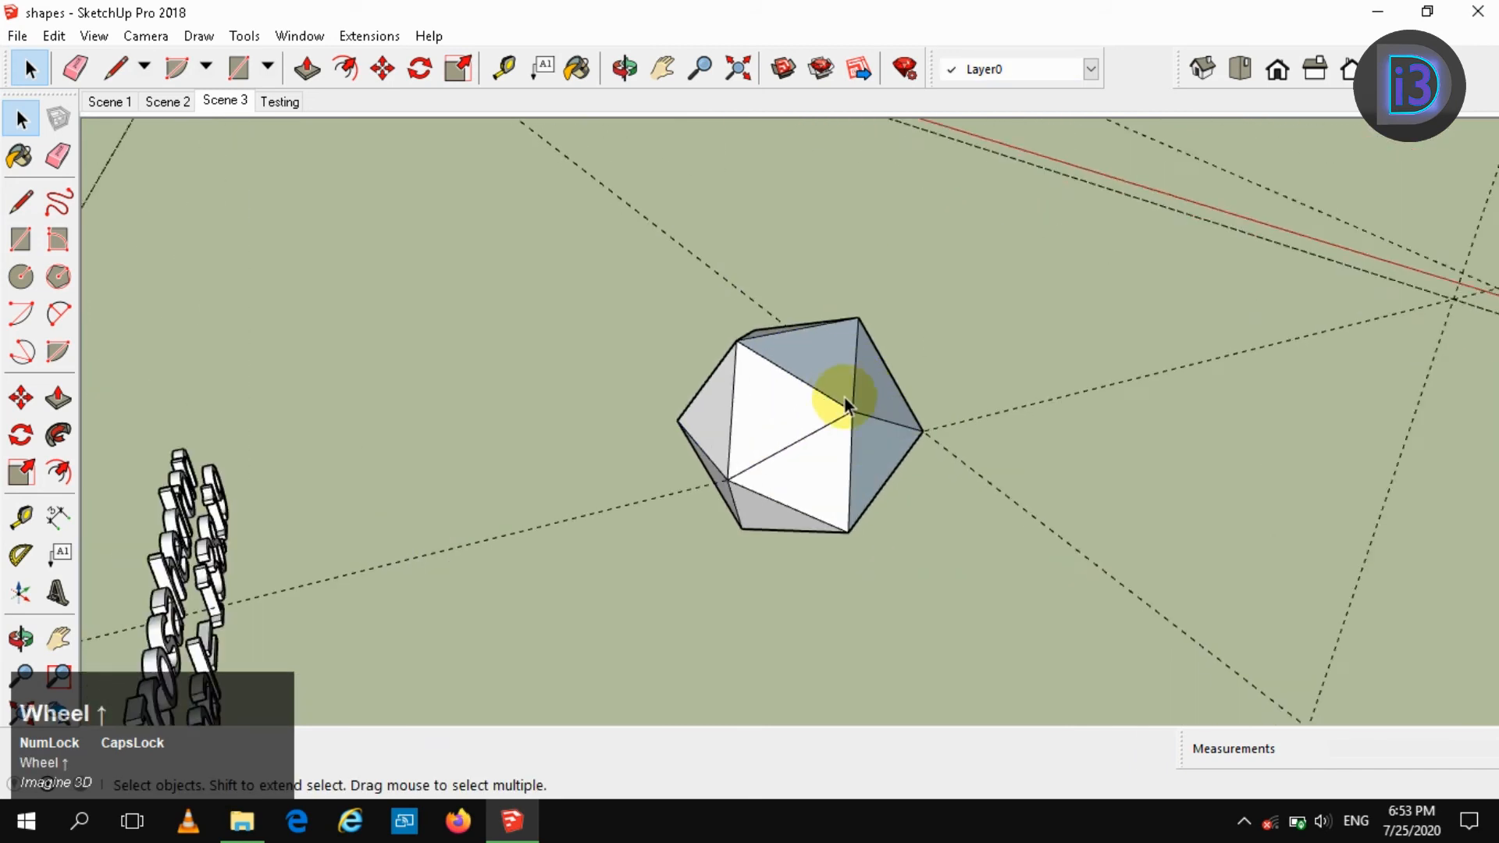
click(846, 376)
right_click(785, 451)
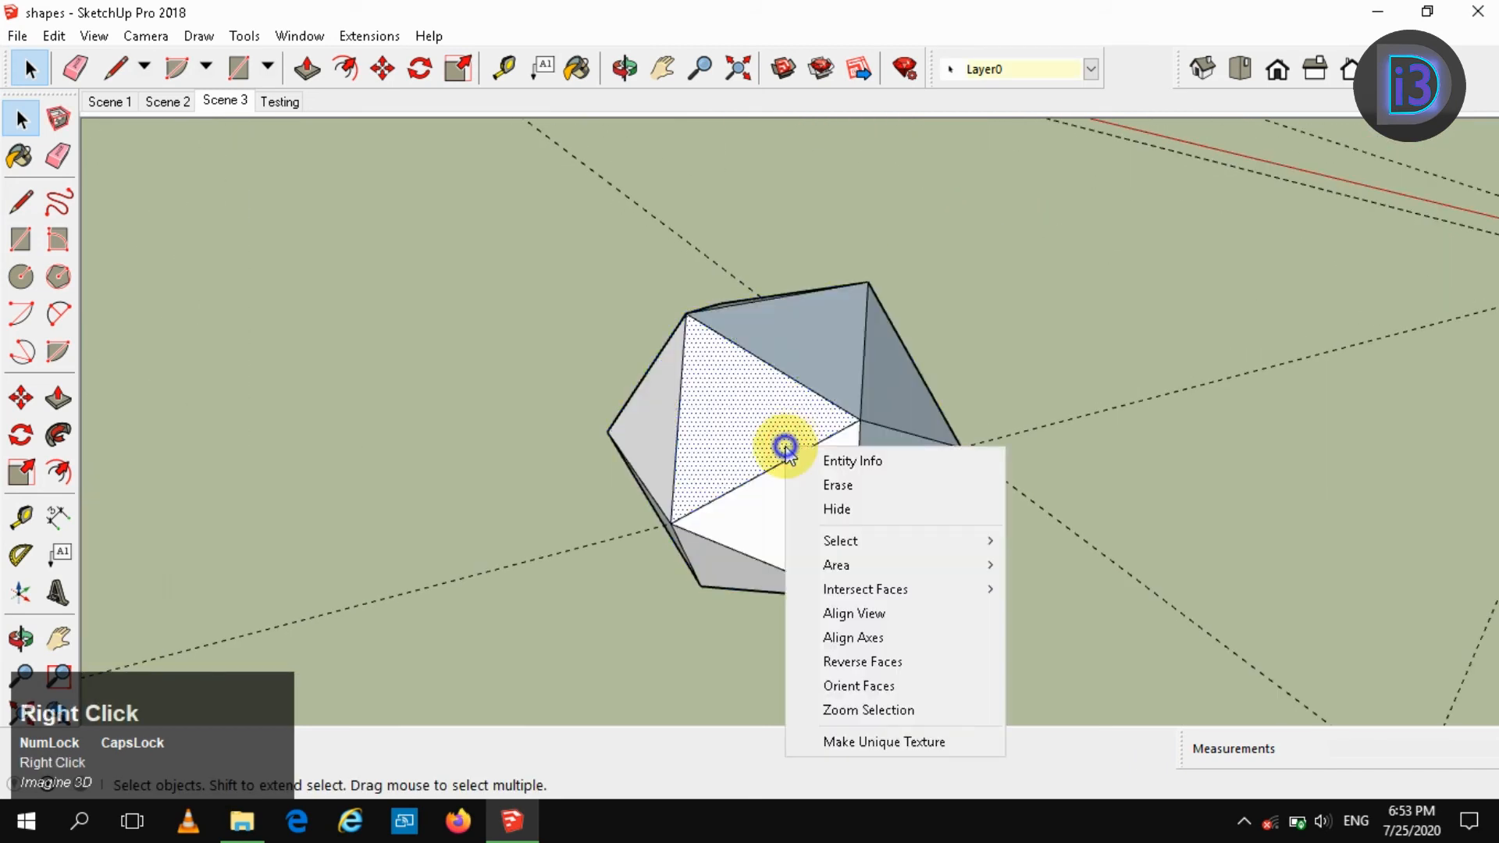
click(862, 683)
middle_drag(747, 474, 820, 459)
scroll(780, 522, up, 3)
scroll(781, 521, up, 3)
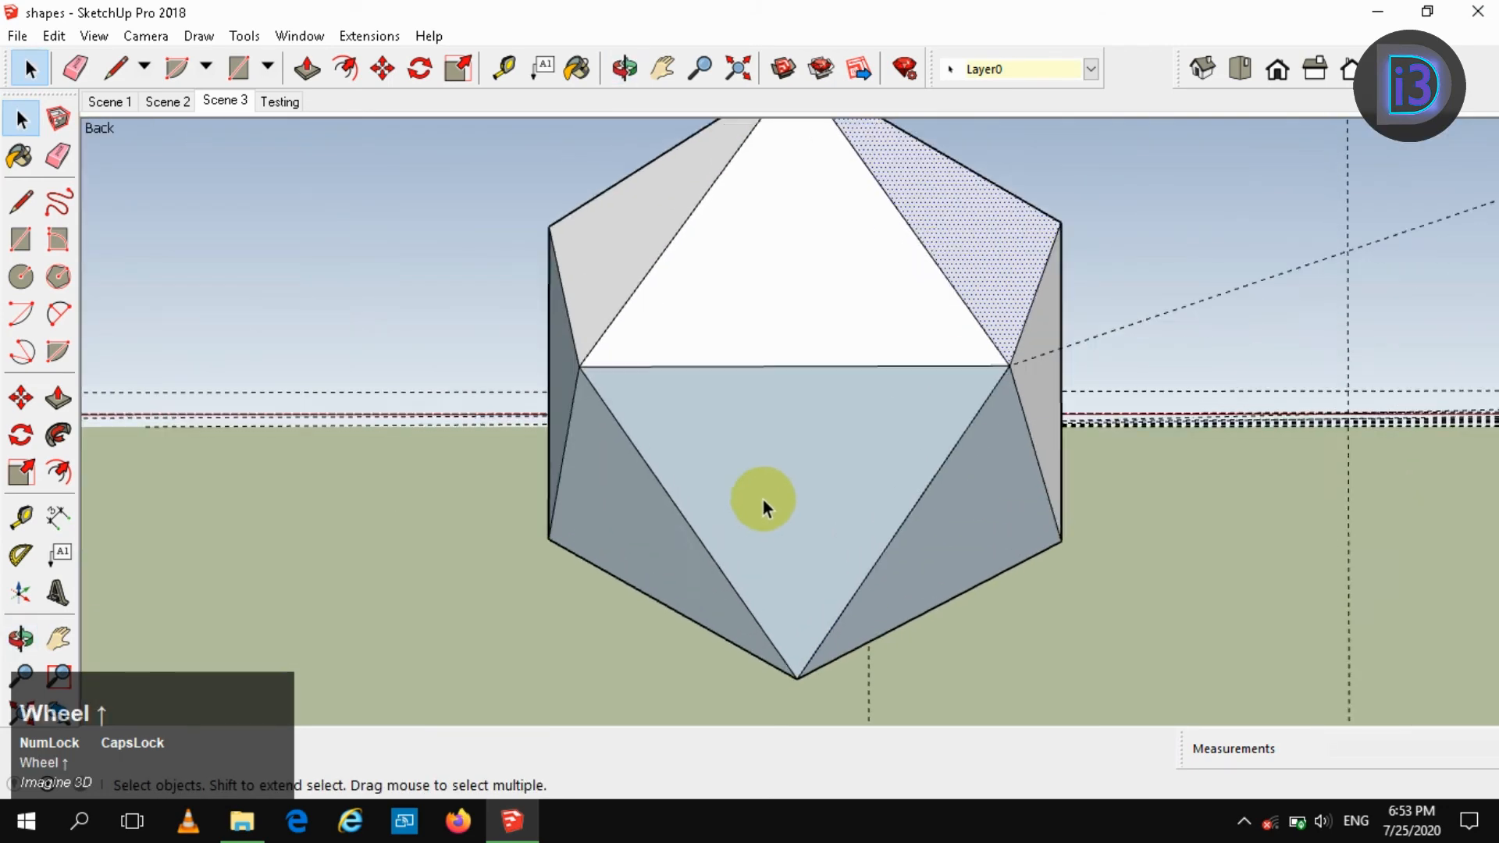
- Reverse two of the blue back-side triangles on the icosahedron one at a time
middle_drag(762, 505, 808, 301)
click(749, 398)
double_click(748, 402)
click(803, 297)
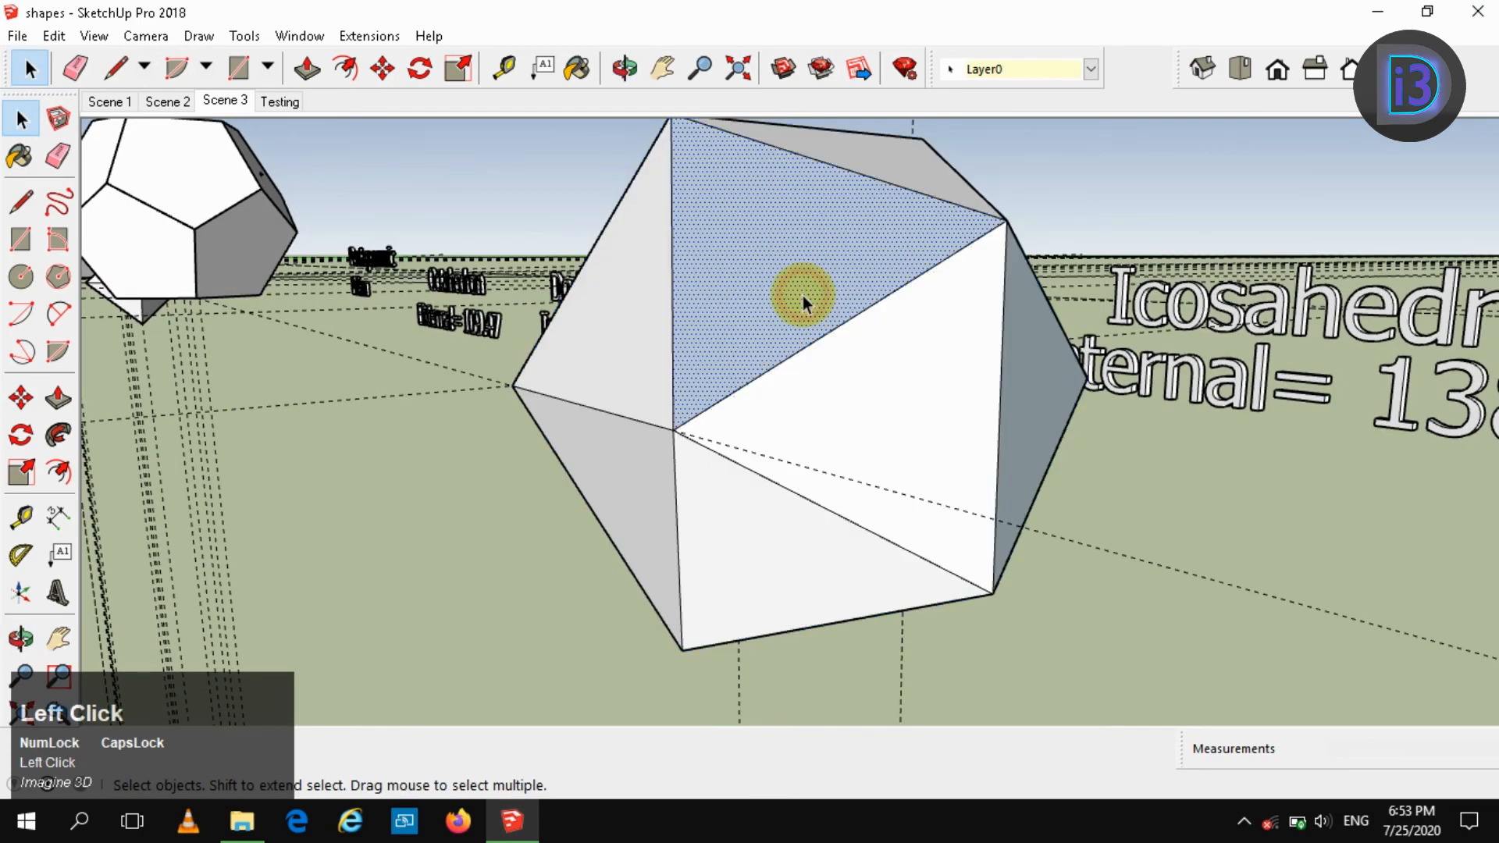
right_click(802, 295)
click(873, 509)
middle_drag(985, 401, 733, 385)
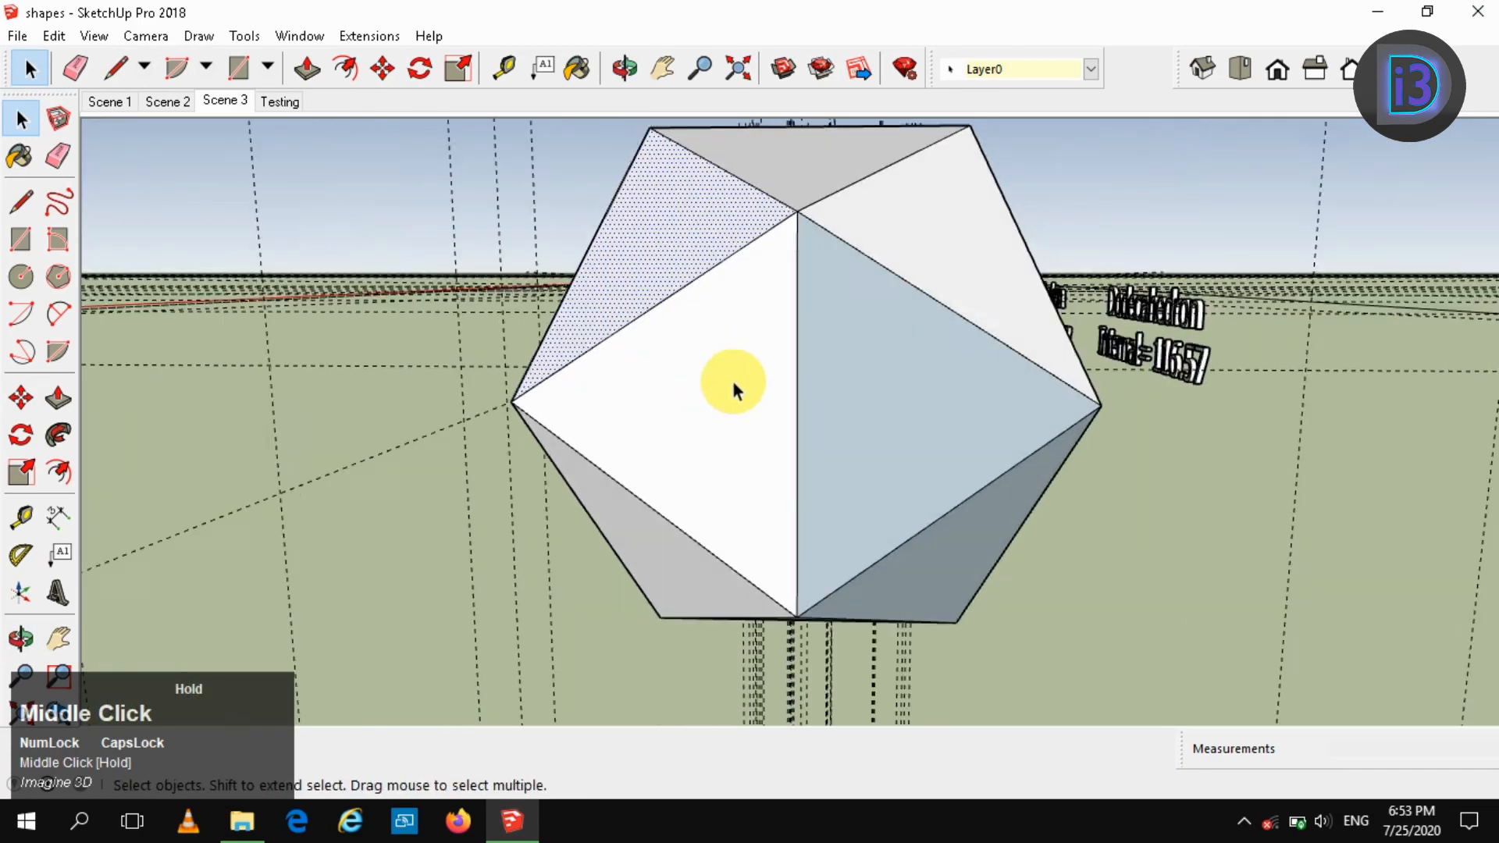
right_click(880, 361)
click(965, 575)
- Select several adjoining blue triangles around the icosahedron together and reverse their faces
middle_drag(943, 544, 740, 326)
click(877, 482)
middle_drag(929, 453, 749, 339)
shift+click(942, 345)
shift+click(789, 552)
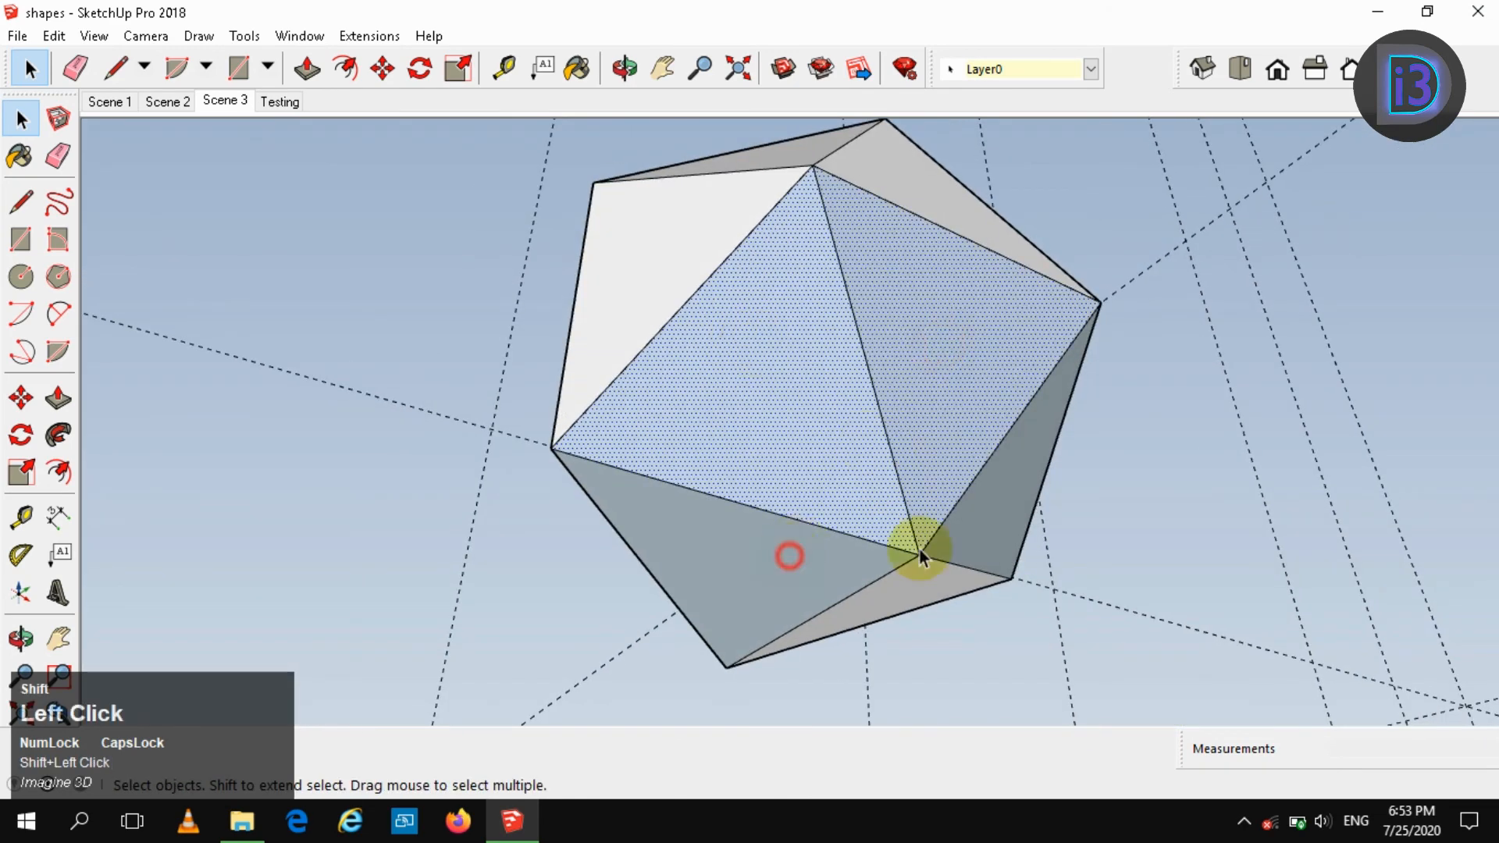
middle_drag(916, 542, 910, 359)
shift+click(909, 363)
right_click(910, 364)
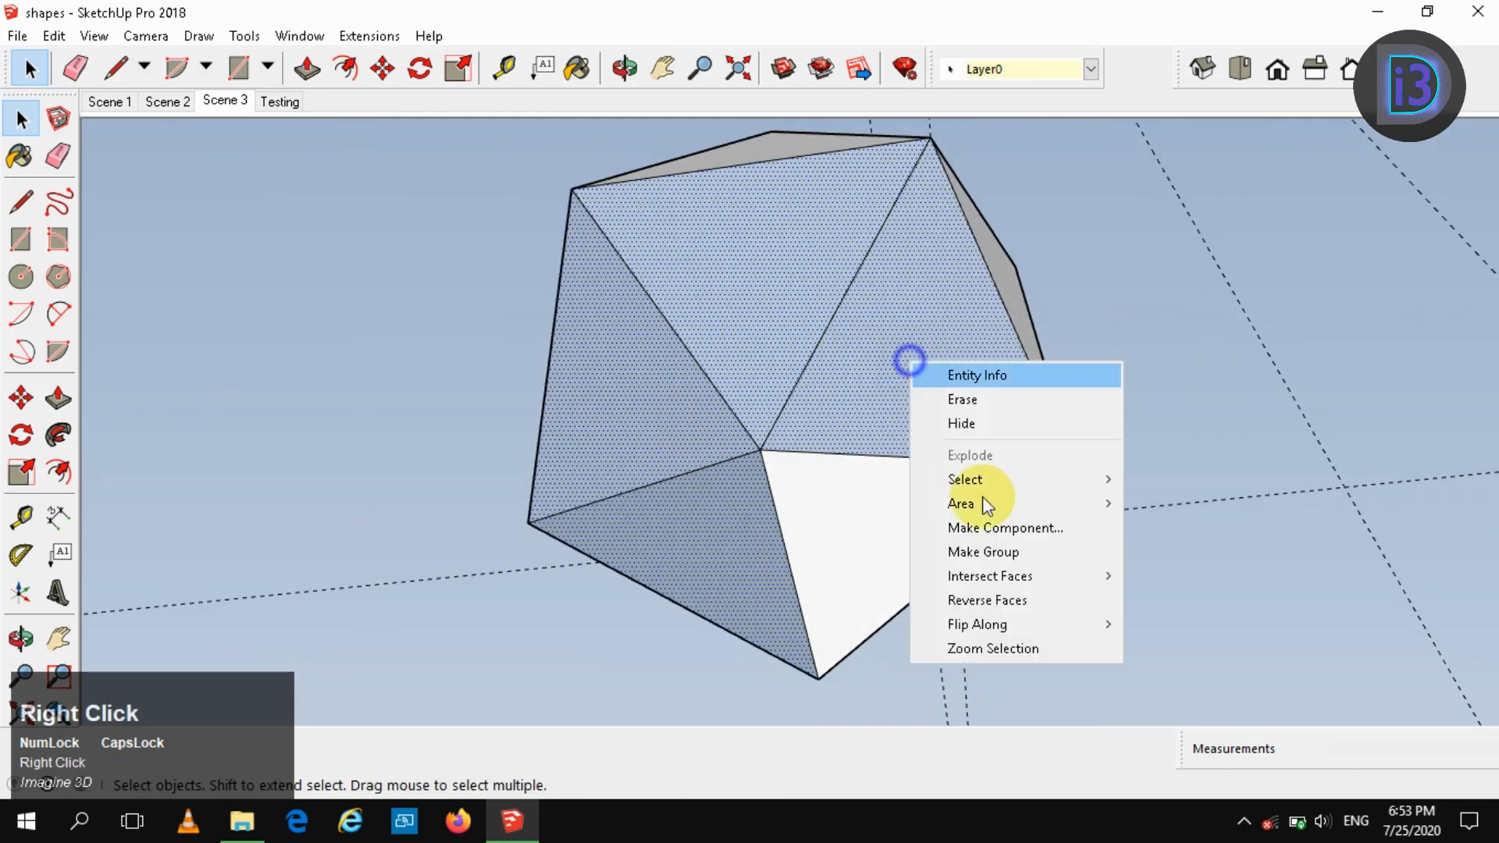
click(987, 593)
- Select the remaining blue triangles around the icosahedron and reverse them so their white sides face outward
middle_drag(897, 478, 803, 391)
click(813, 382)
middle_drag(957, 382, 804, 421)
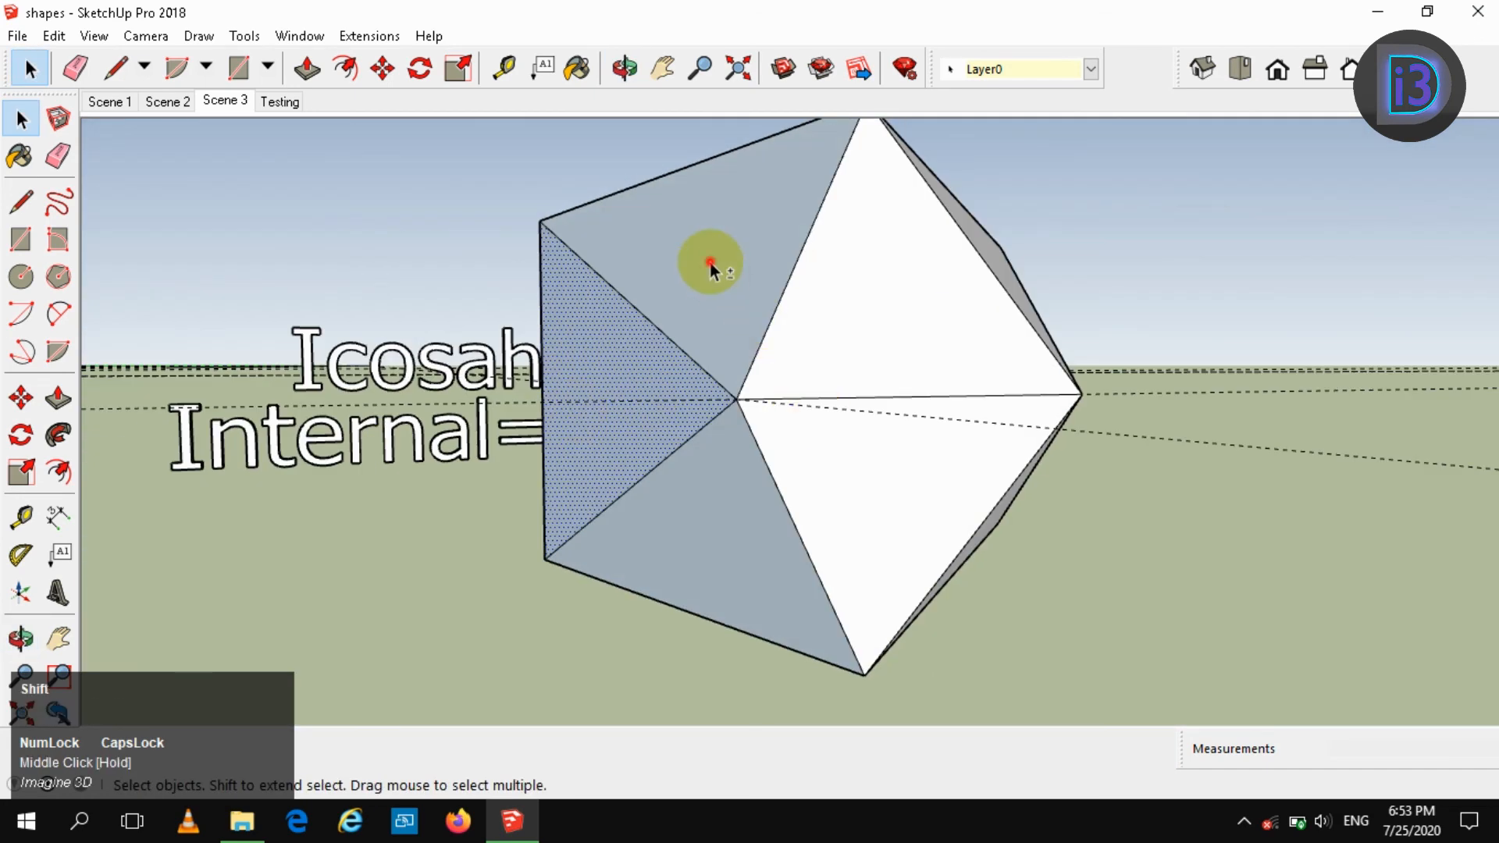
shift+click(752, 508)
middle_drag(752, 508, 727, 269)
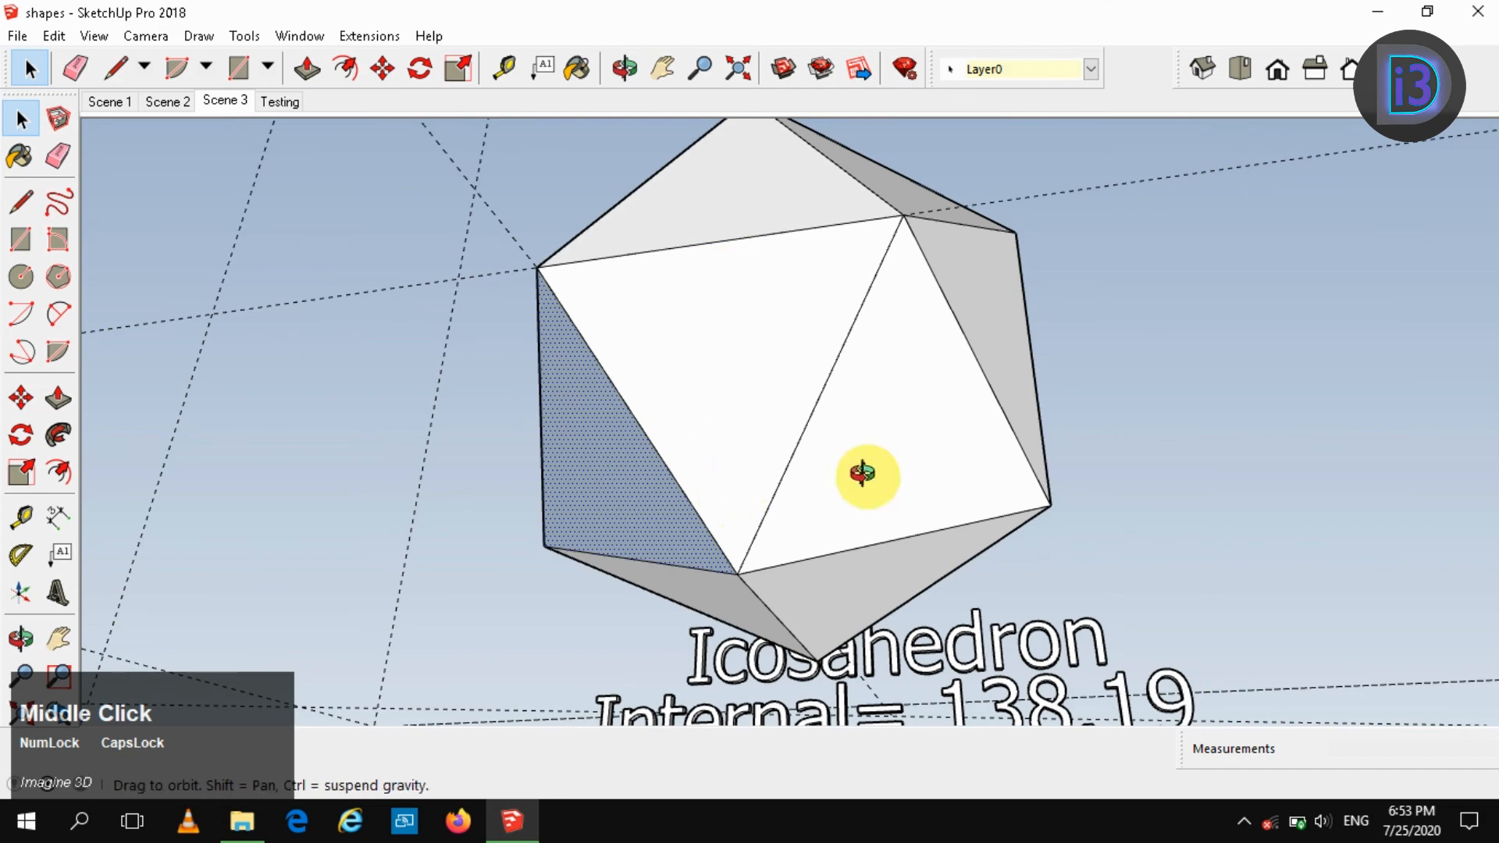
middle_drag(862, 473, 783, 459)
right_click(752, 435)
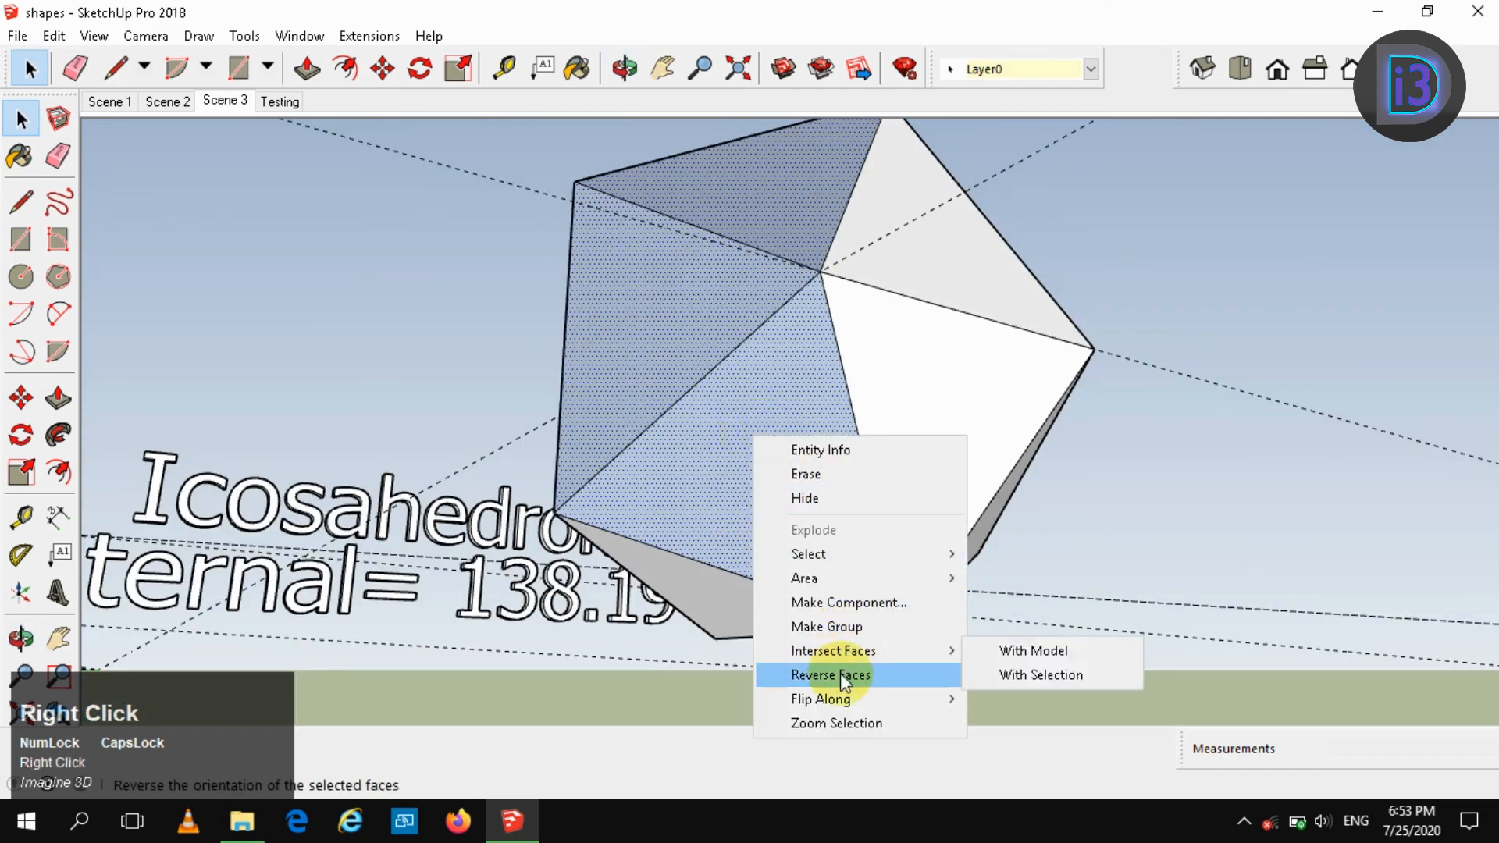
click(840, 673)
- Select all connected faces and edges of the icosahedron, make them a group and clear the selection
middle_drag(755, 334, 947, 419)
scroll(737, 383, down, 2)
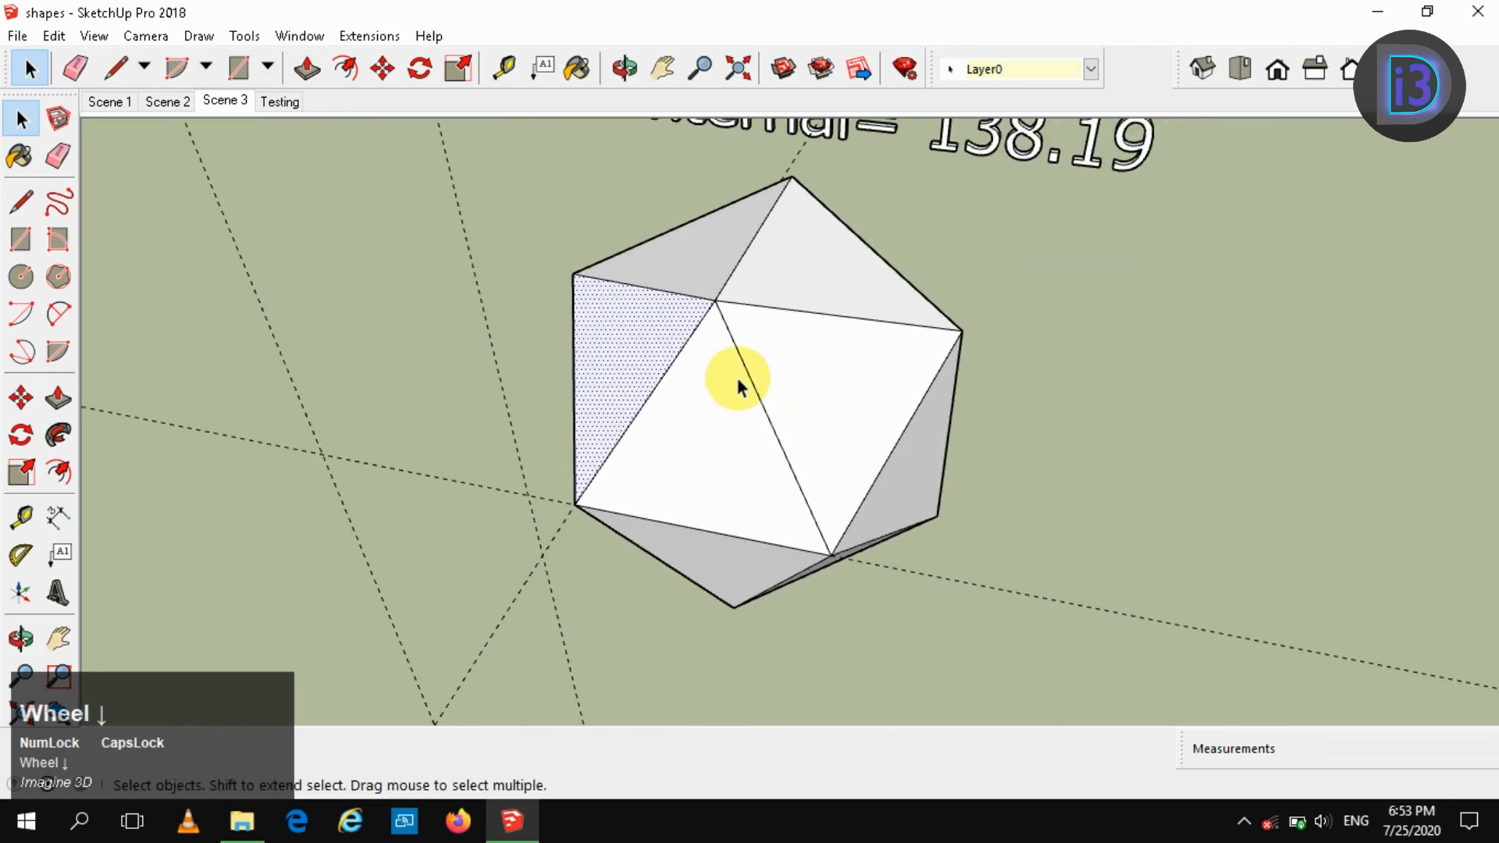
scroll(737, 383, down, 2)
triple_click(803, 403)
right_click(805, 405)
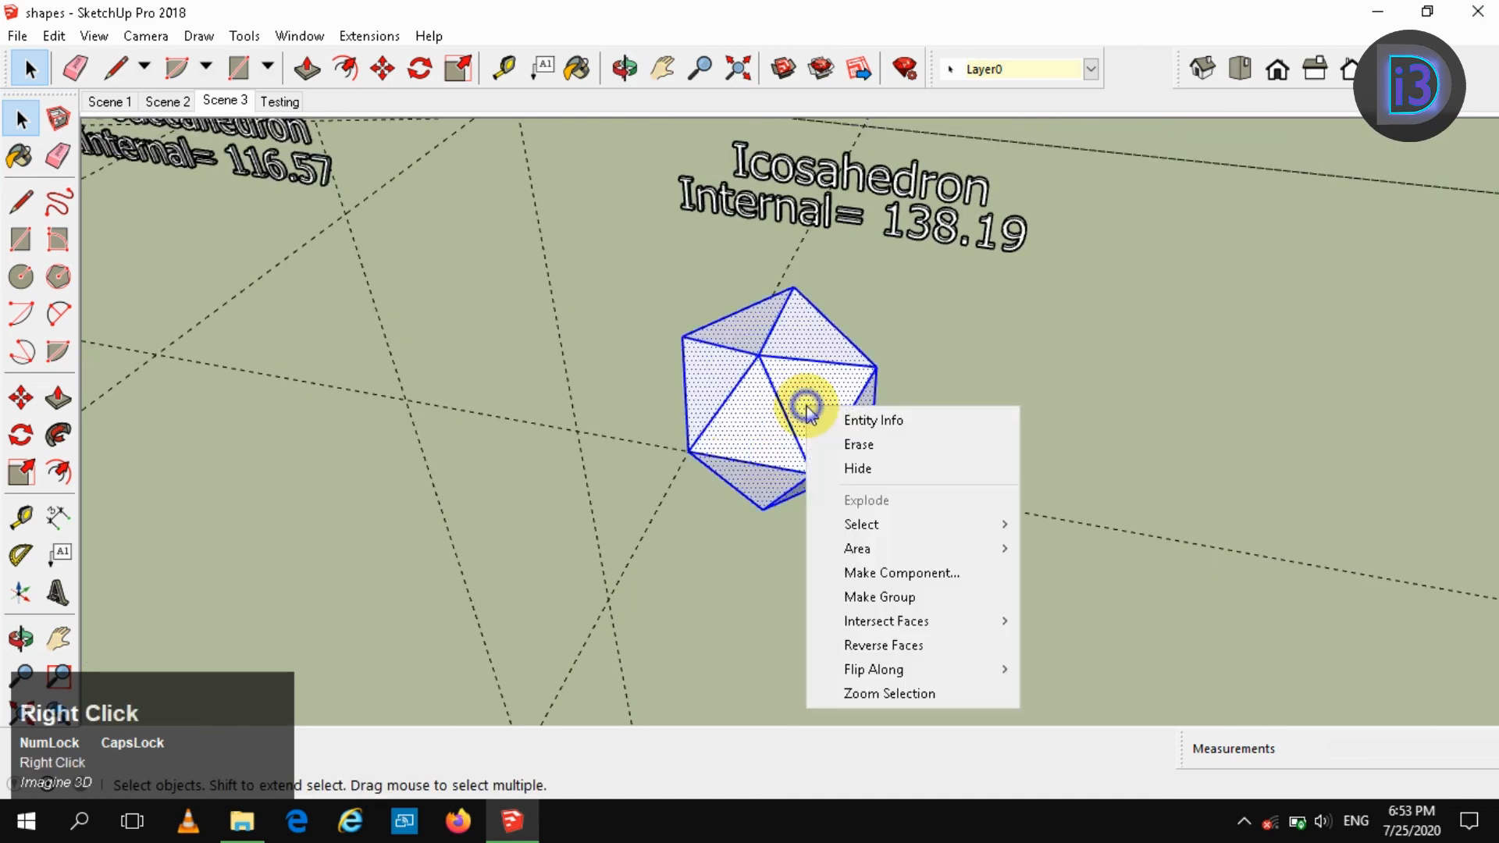
click(855, 614)
click(1085, 367)
scroll(713, 458, up, 4)
middle_drag(783, 461, 843, 409)
scroll(867, 425, down, 5)
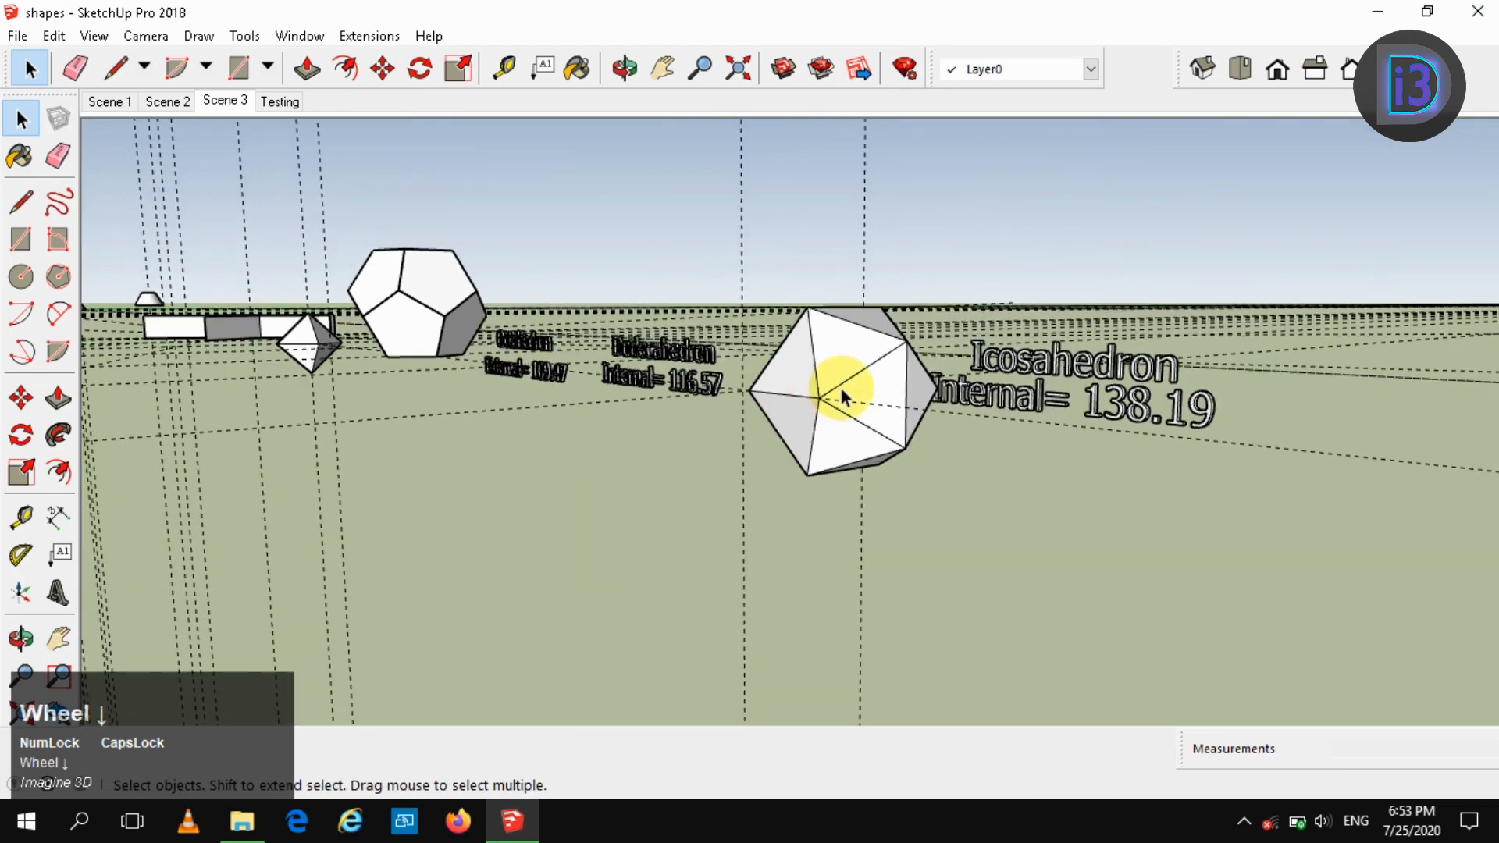
scroll(636, 358, down, 3)
middle_drag(636, 358, 939, 489)
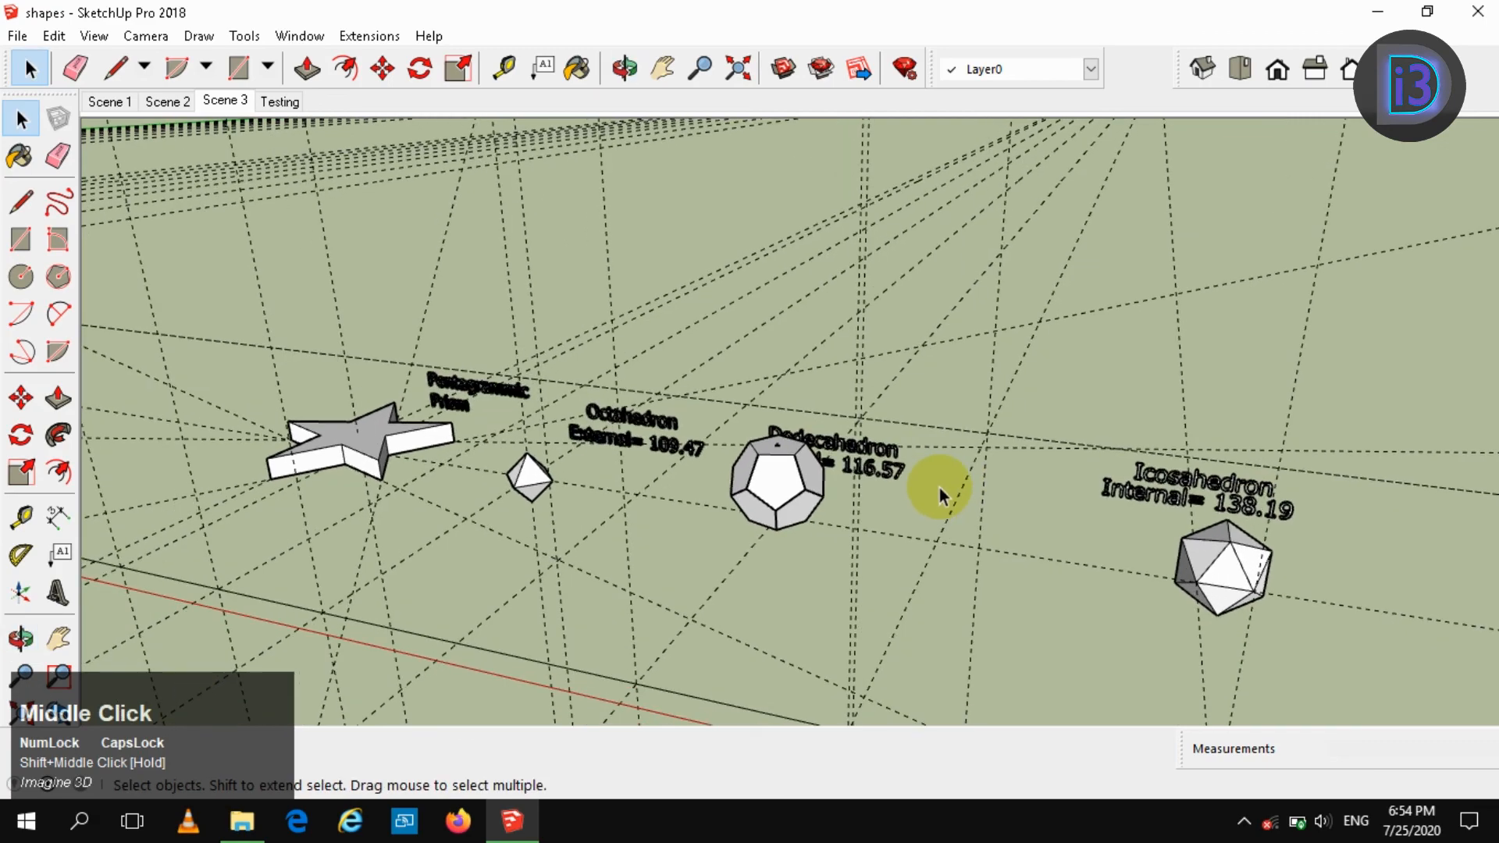